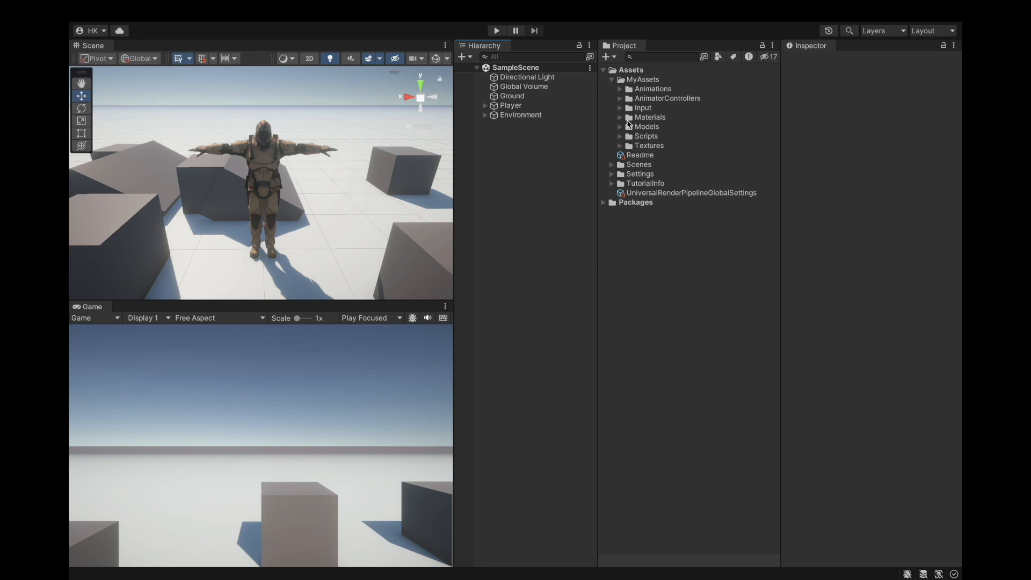
Step: Expand the player's Crouching animation folder inside MyAssets and select the Crouched Walking clip
click(621, 89)
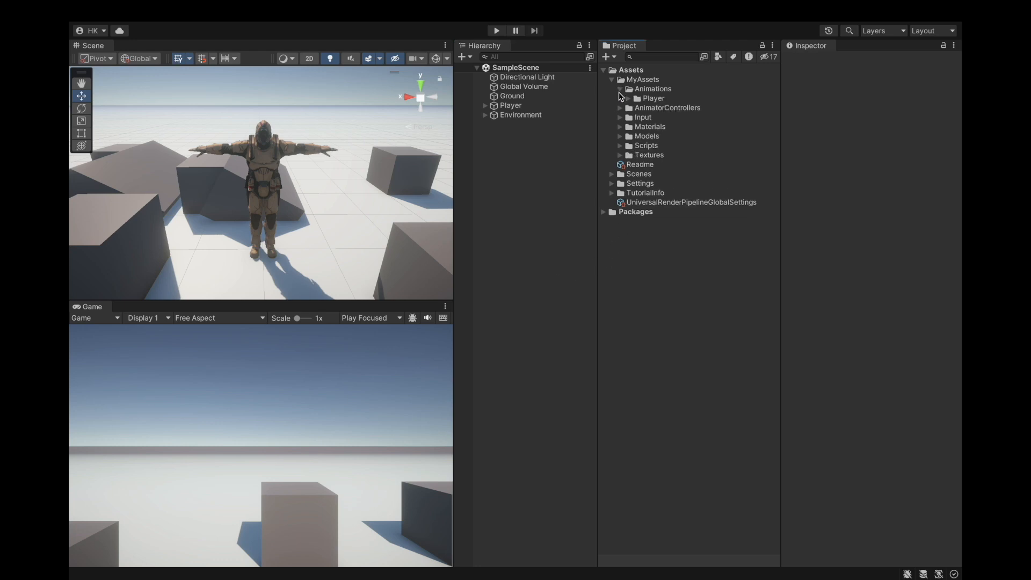
click(628, 99)
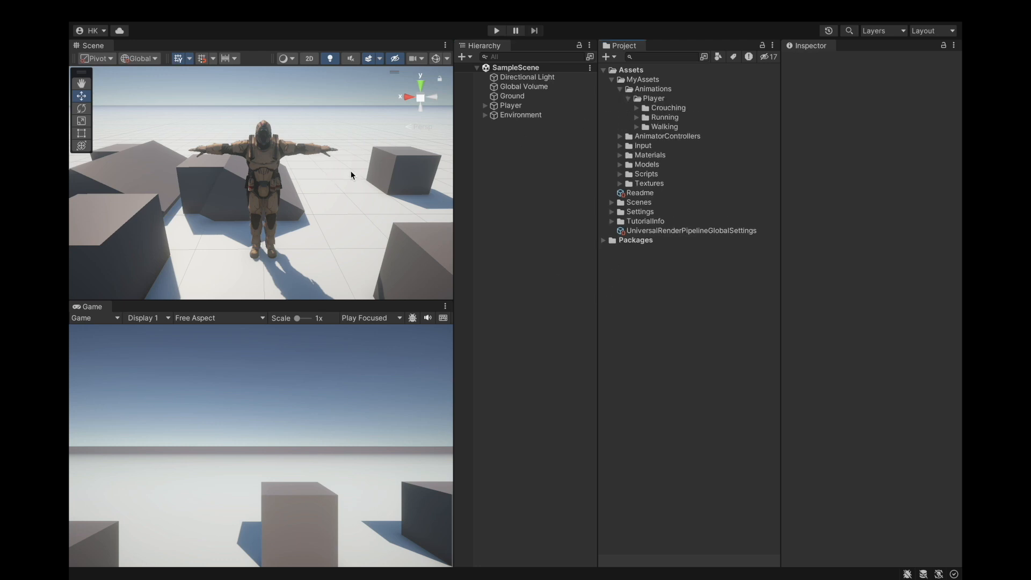
click(637, 109)
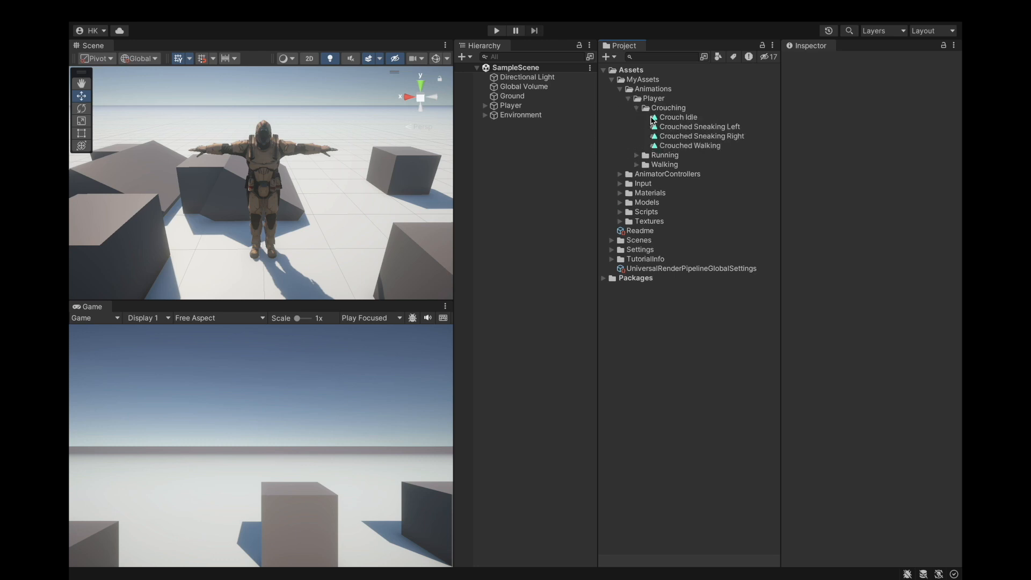
click(708, 146)
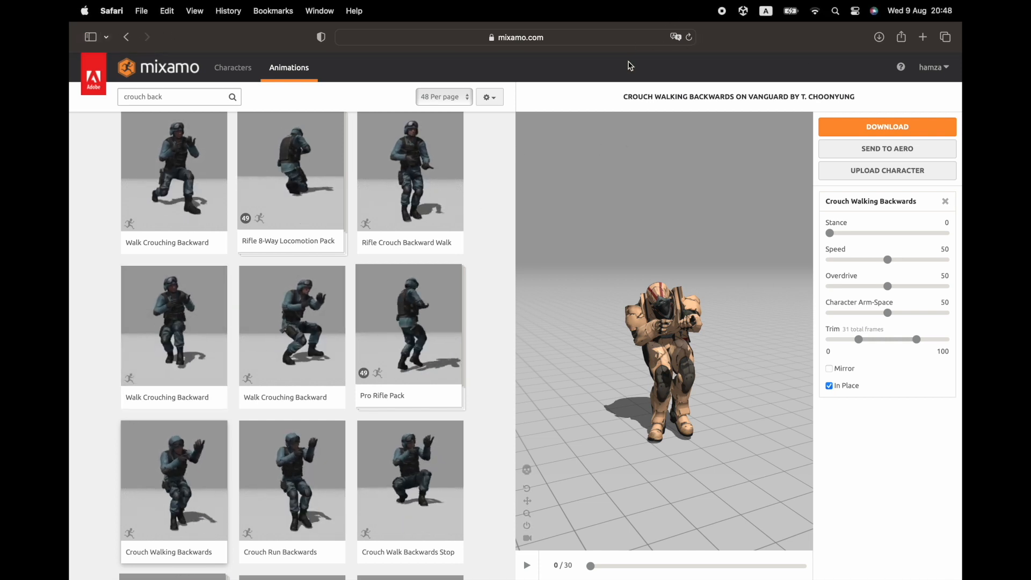
Step: Reload the Mixamo page, load Crouch Walking Backwards from the crouch back results onto the Vanguard character and enable In Place
click(688, 38)
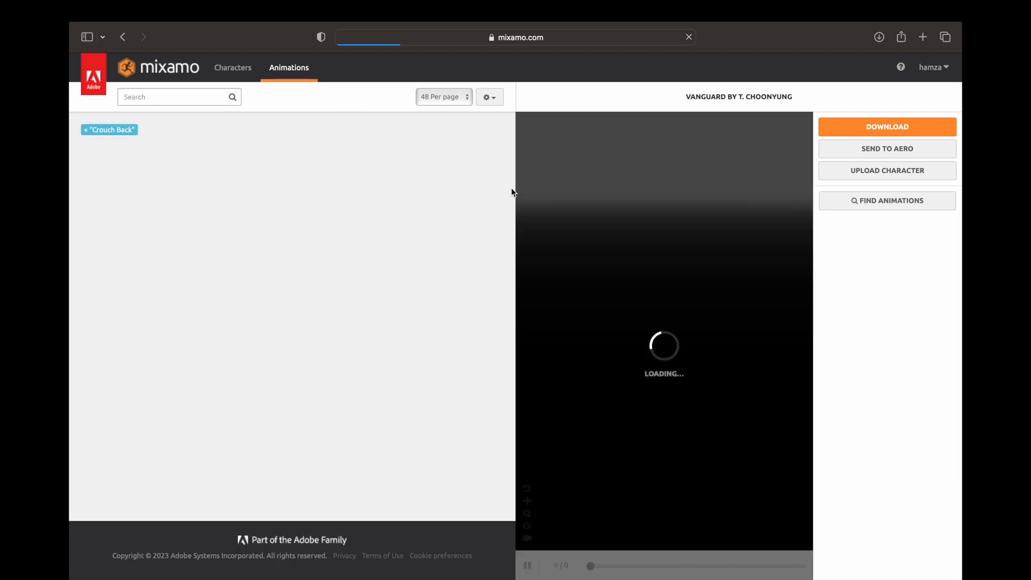
scroll(132, 304, down, 3)
scroll(132, 305, down, 12)
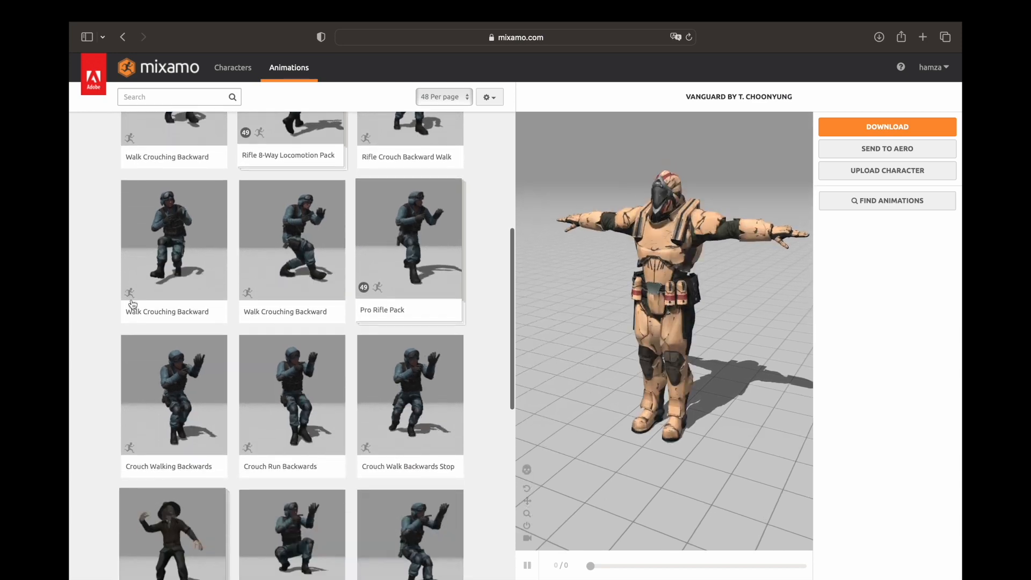
scroll(136, 301, up, 10)
scroll(136, 302, up, 5)
scroll(144, 130, down, 1)
scroll(237, 155, down, 2)
scroll(106, 398, down, 5)
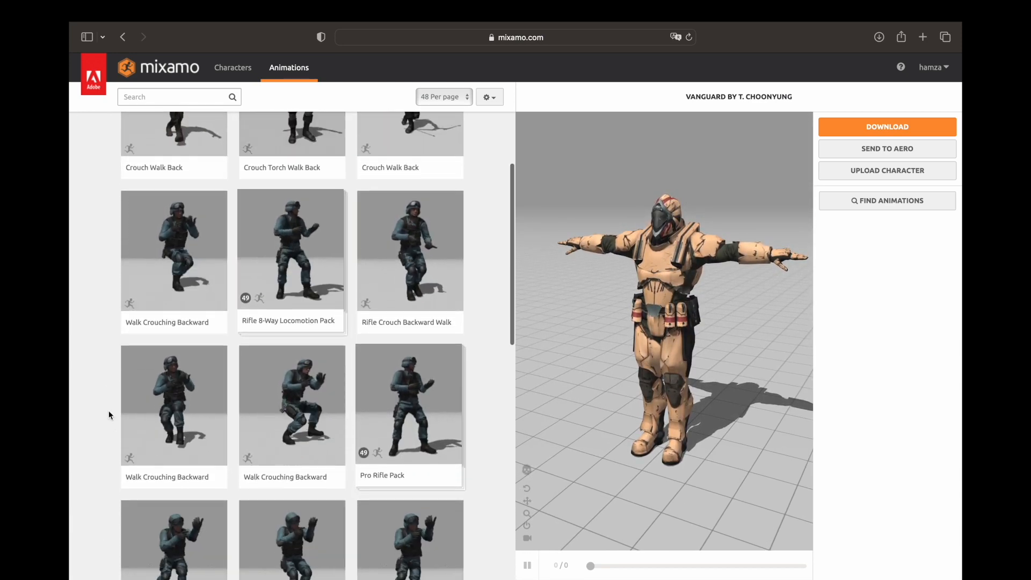
click(170, 410)
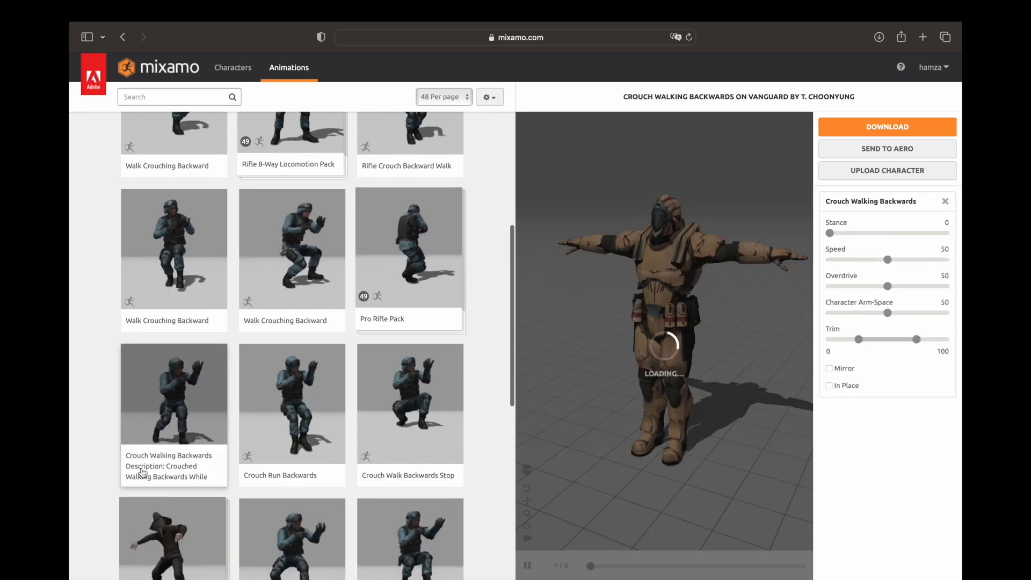
click(829, 386)
drag(745, 411, 804, 396)
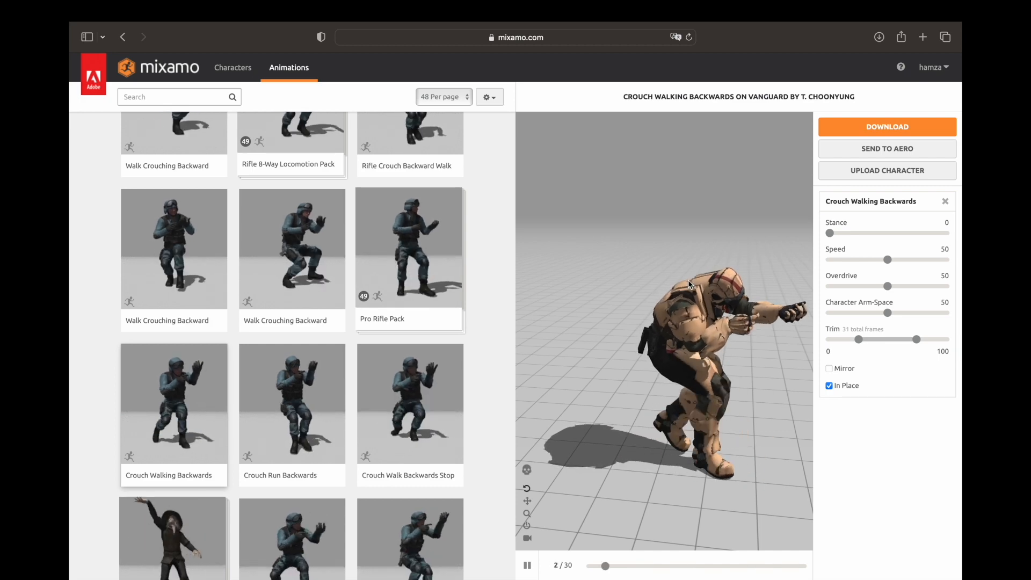
Step: Download the crouch animation as FBX for Unity, without skin, at 60 frames per second
click(848, 132)
click(623, 169)
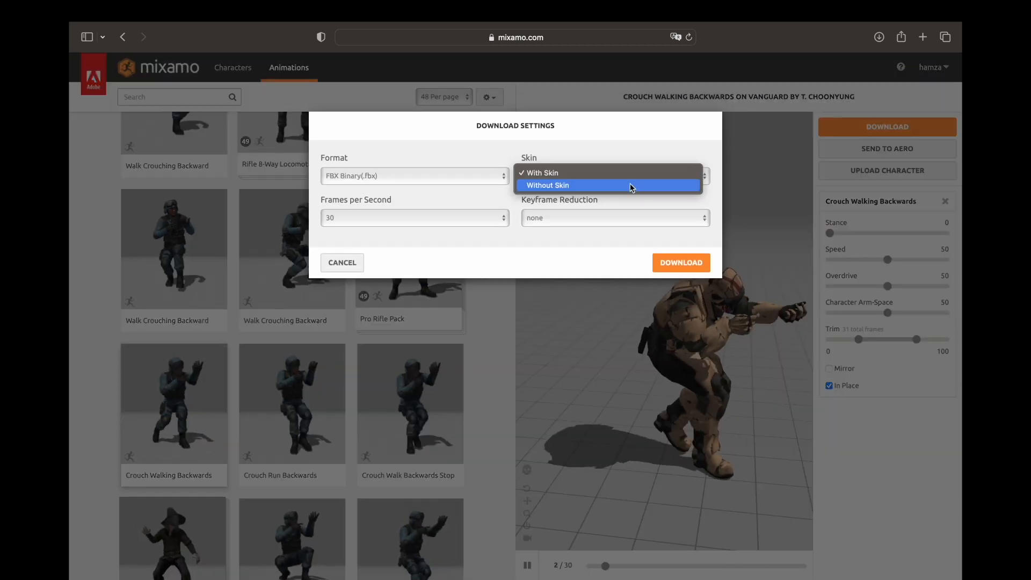
click(625, 188)
click(450, 181)
click(427, 186)
click(417, 178)
click(414, 185)
click(399, 214)
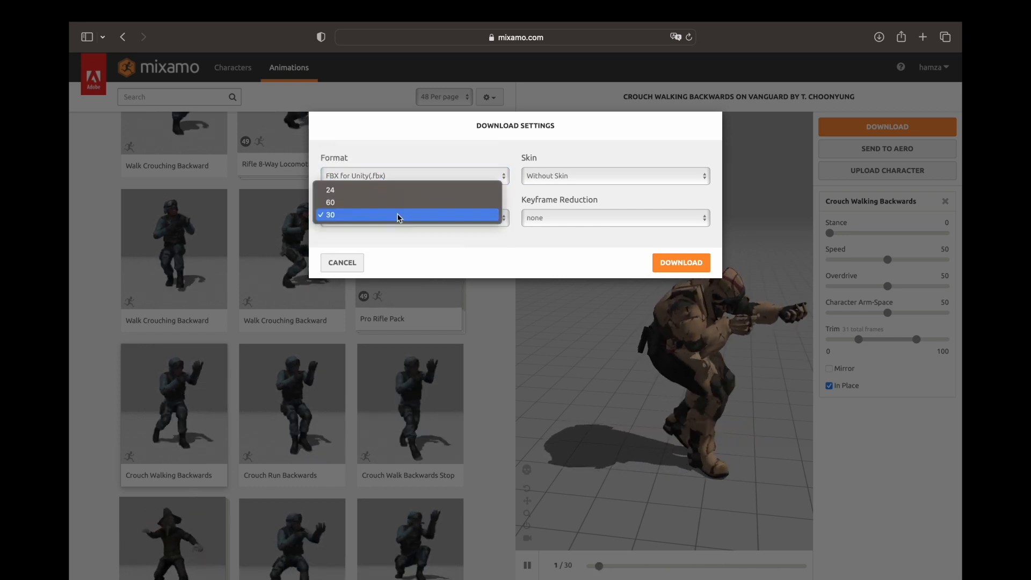
click(424, 201)
click(661, 262)
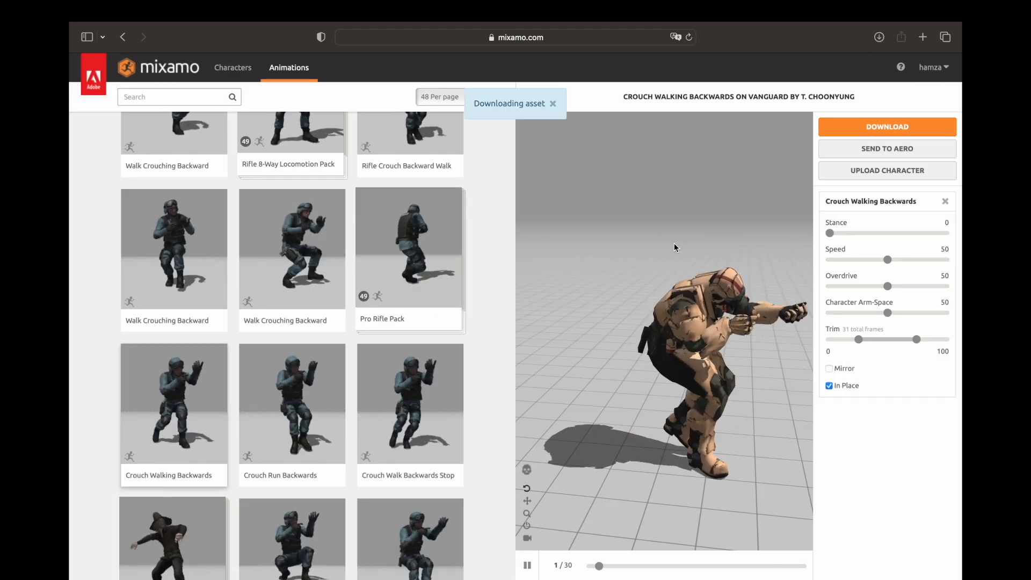
Step: Switch to Finder and import the downloaded Crouch Walking Backwards FBX from Downloads into Unity's Crouching folder
key(ctrl+Right)
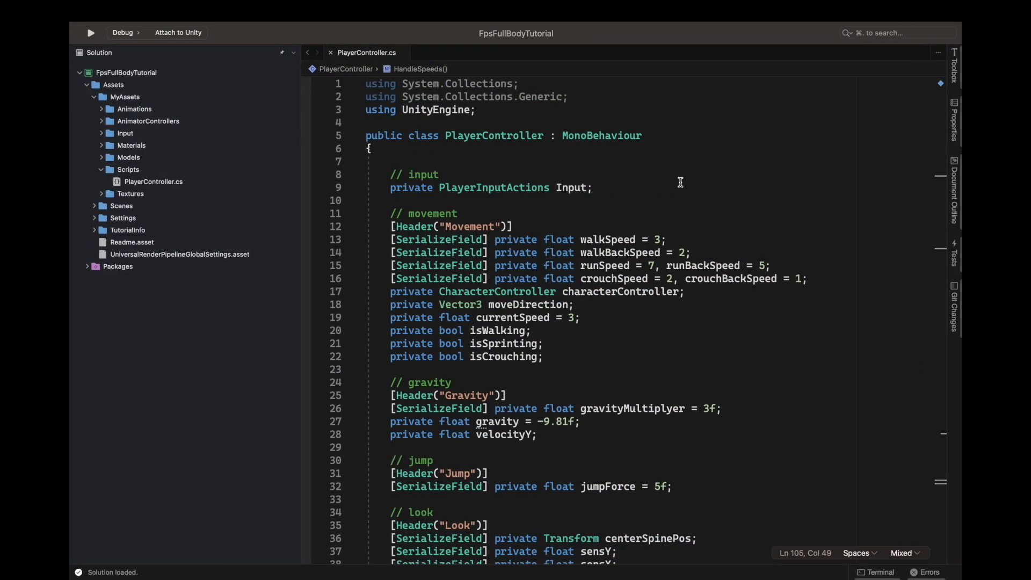
key(ctrl+Right)
key(ctrl+Right)
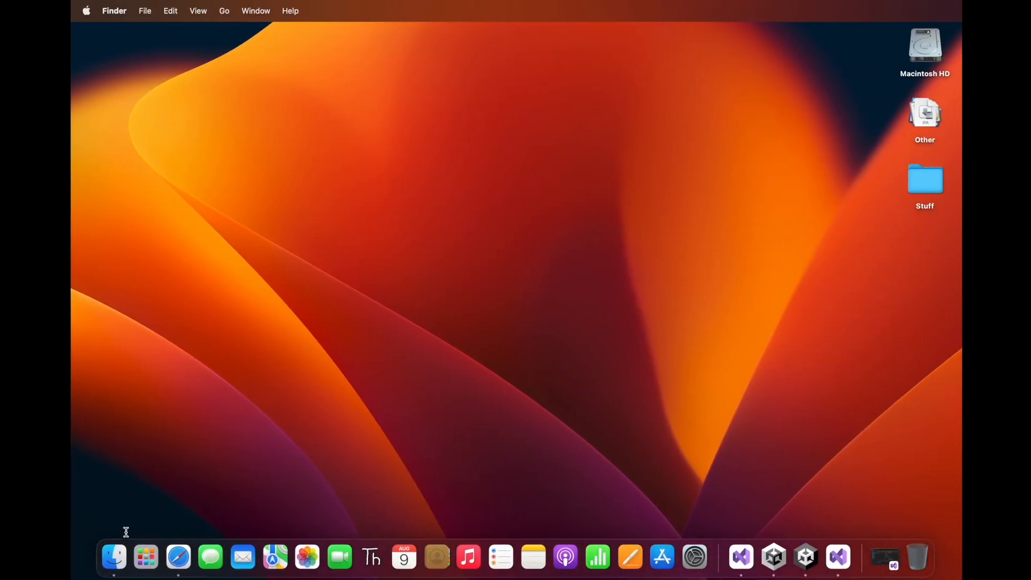
click(114, 557)
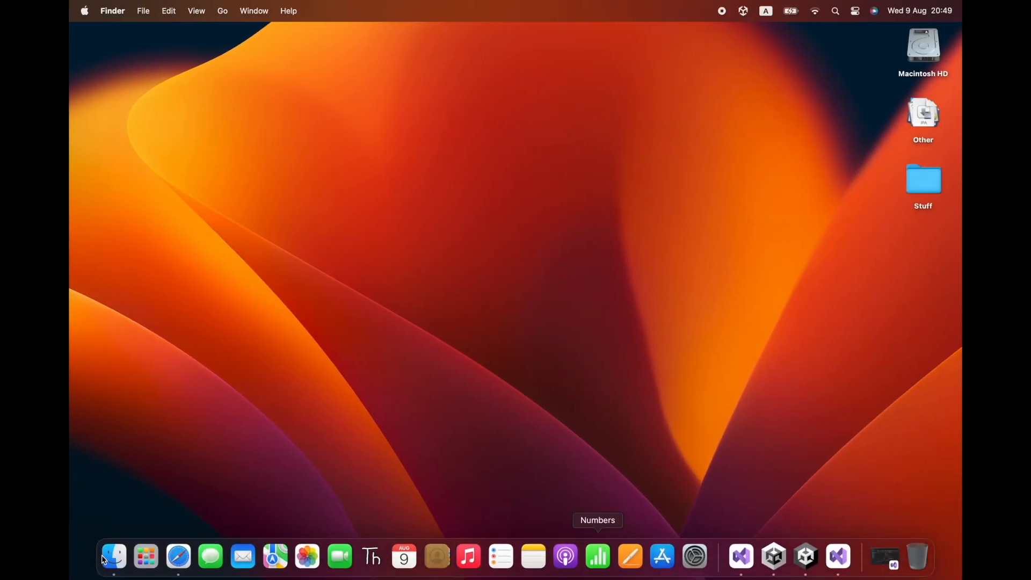
click(251, 394)
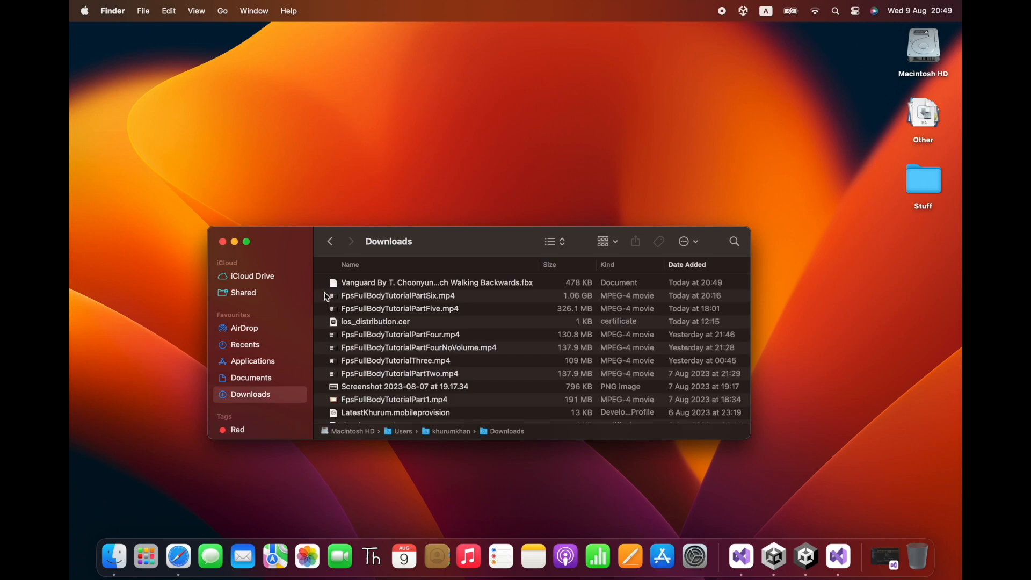
drag(346, 284, 694, 109)
Step: Move the downloaded Crouch Walking Backwards FBX in Finder to the Bin and switch back to Unity
key(ctrl+Right)
click(398, 282)
right_click(396, 281)
click(428, 322)
key(ctrl+Left)
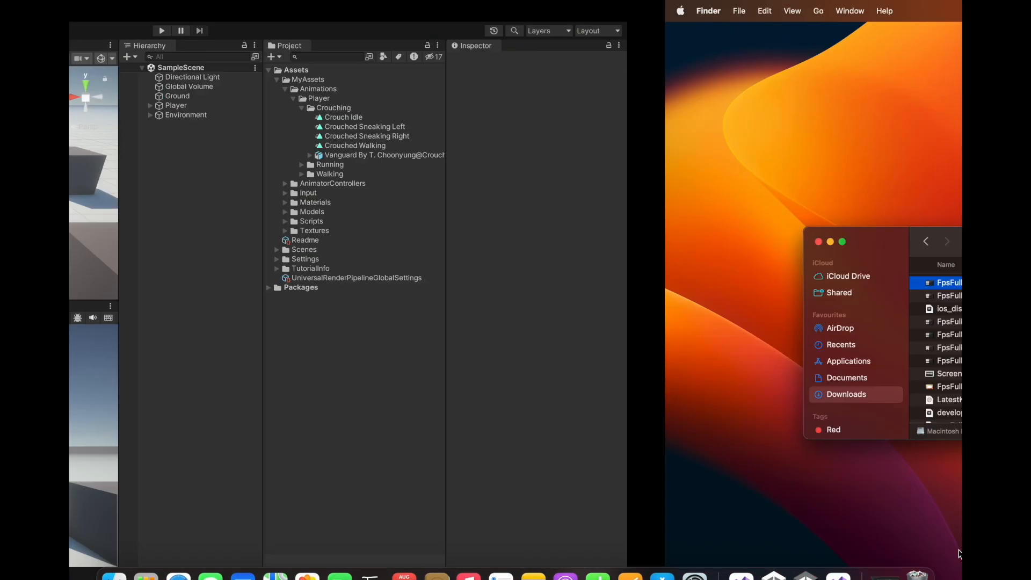
Step: Set the imported FBX's rig to Humanoid, copy its avatar definition from the existing Vanguard avatar, and apply
click(647, 155)
click(668, 157)
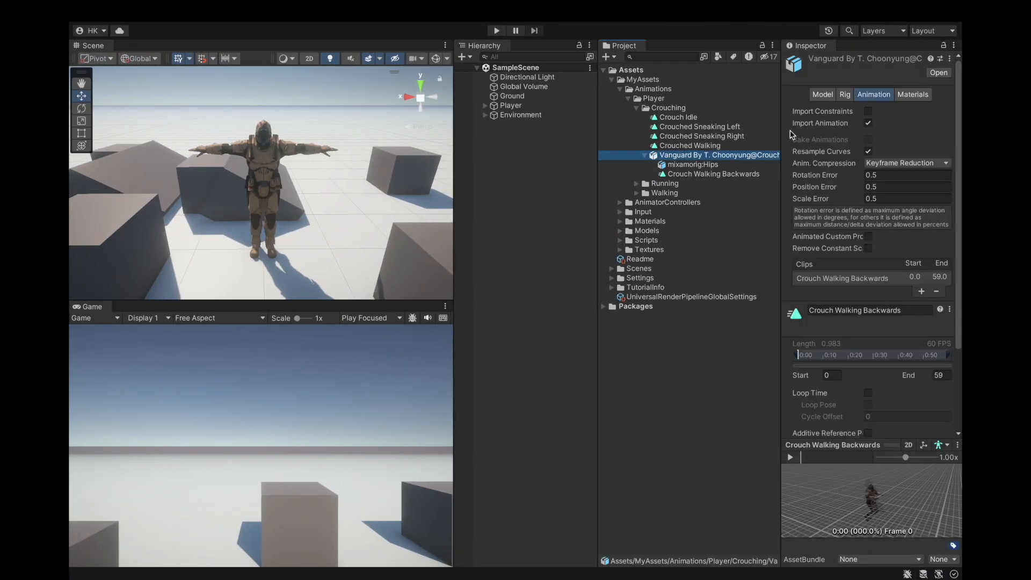
click(849, 94)
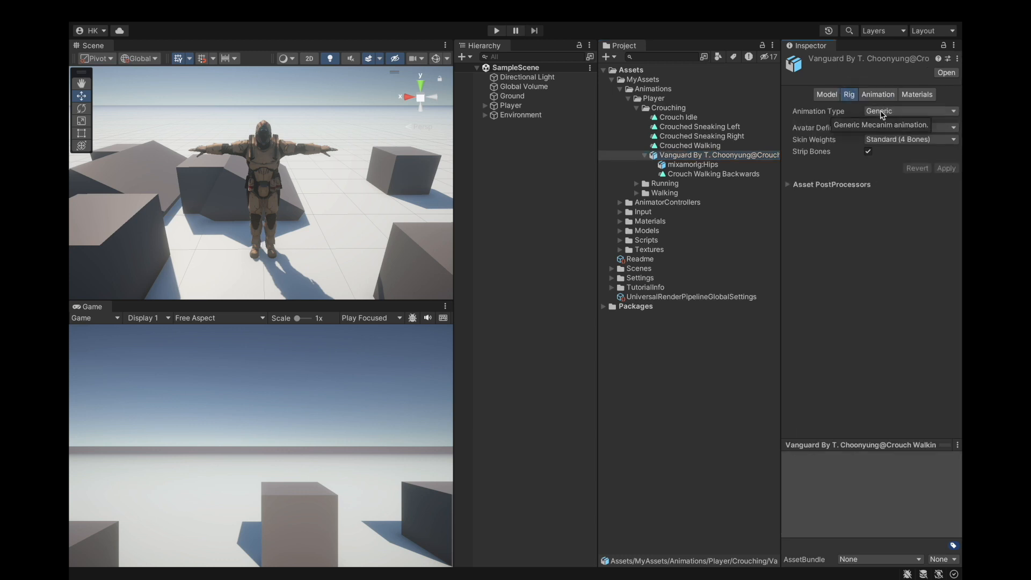
click(882, 111)
click(884, 132)
click(886, 128)
click(894, 146)
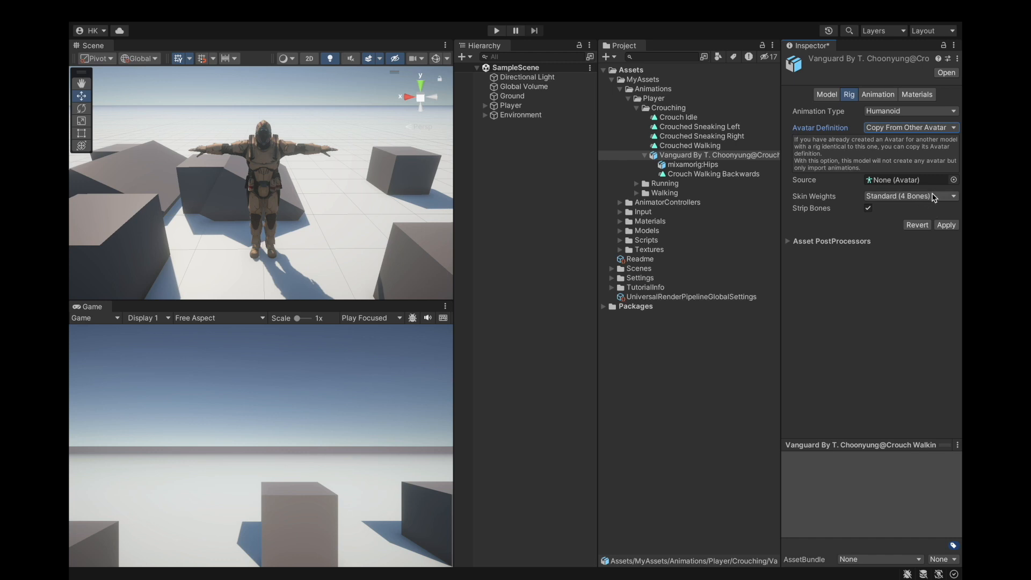
click(953, 180)
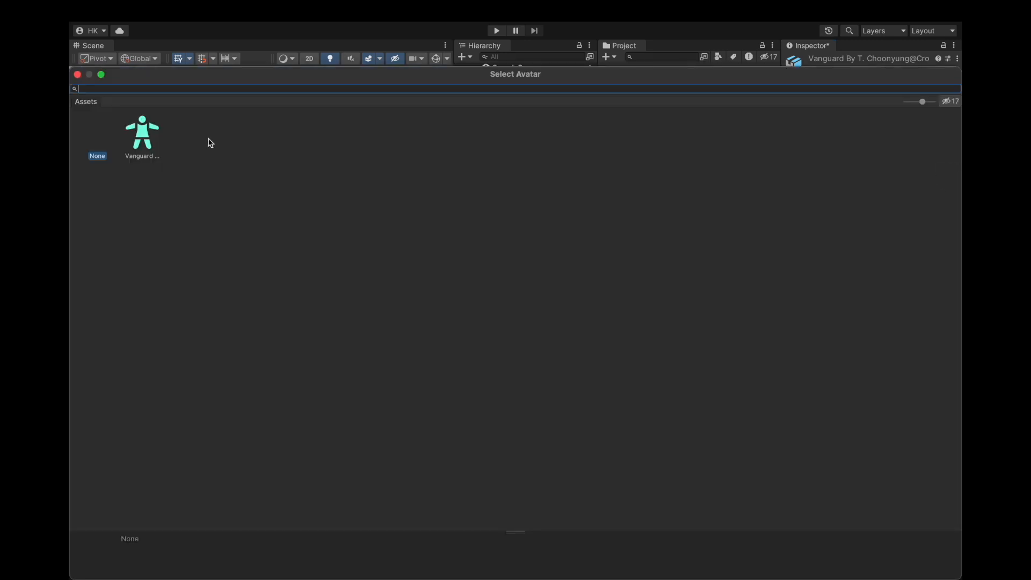
double_click(143, 137)
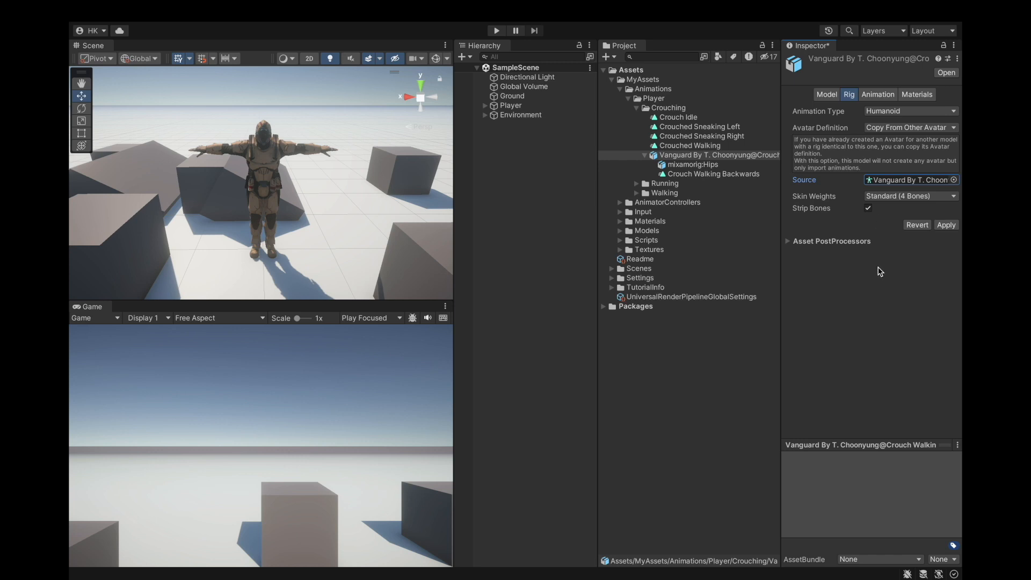
click(947, 225)
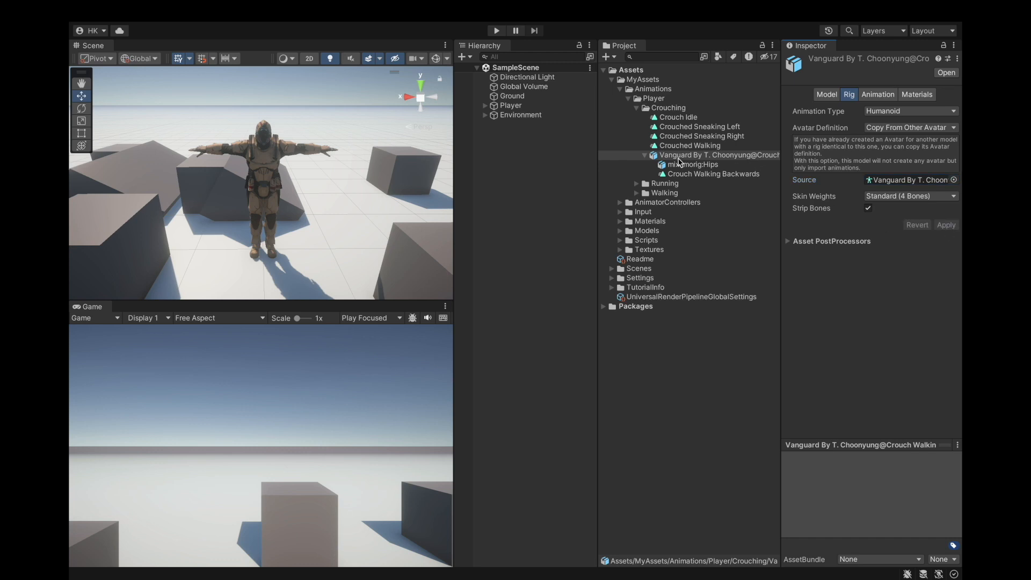
Step: Enable Loop Time for the FBX's Crouch Walking Backwards clip and apply the import settings
click(882, 102)
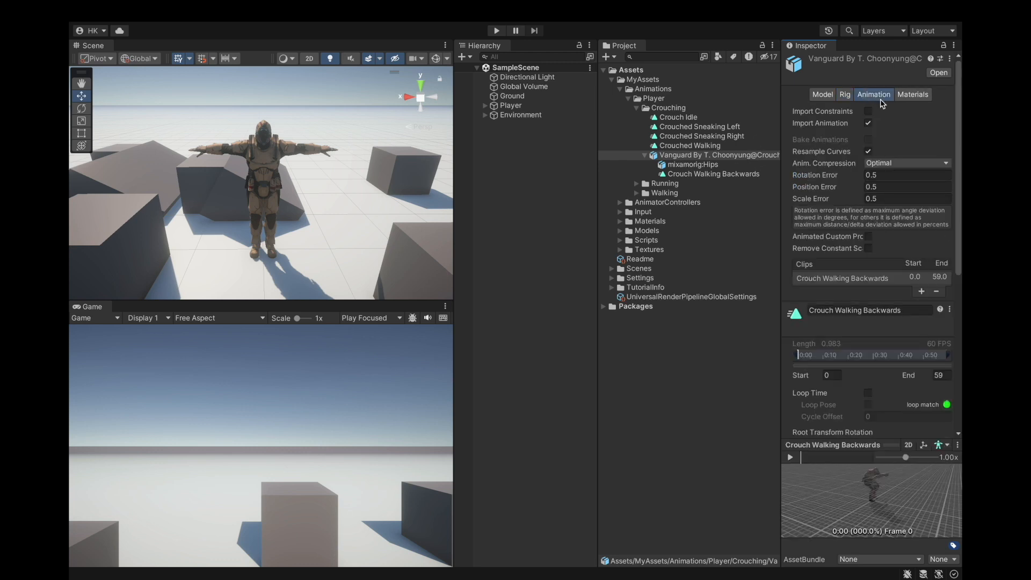
scroll(905, 129, down, 8)
click(868, 192)
scroll(868, 191, down, 3)
click(939, 412)
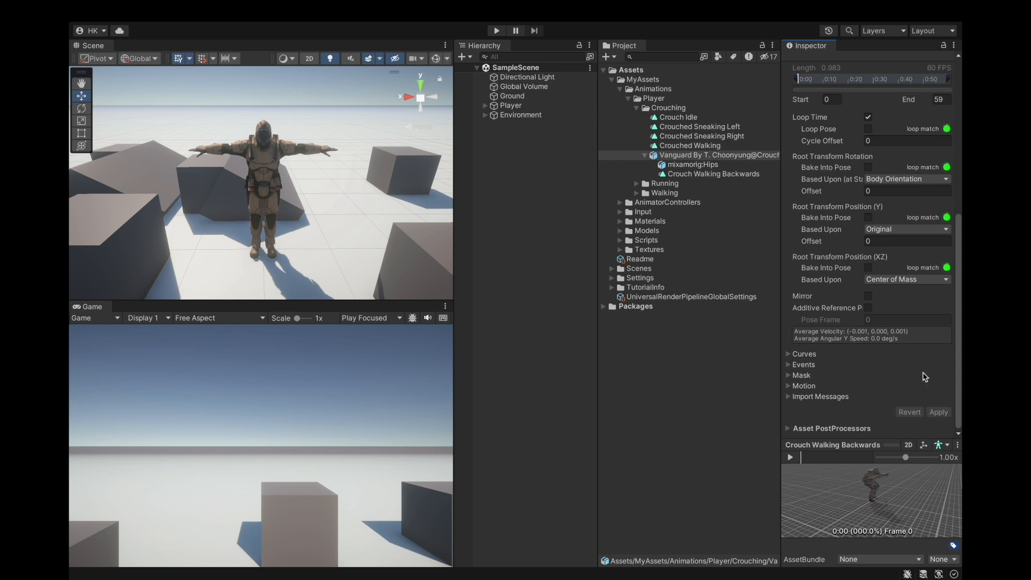
scroll(877, 173, up, 5)
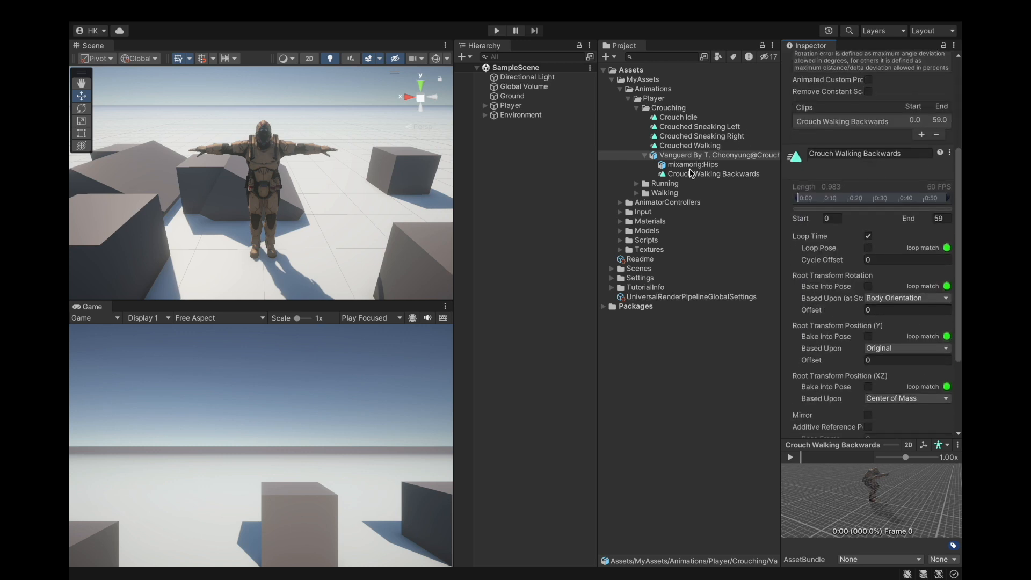
Step: Check the FBX's rig settings and duplicate its Crouch Walking Backwards clip as a standalone asset
click(708, 173)
click(768, 155)
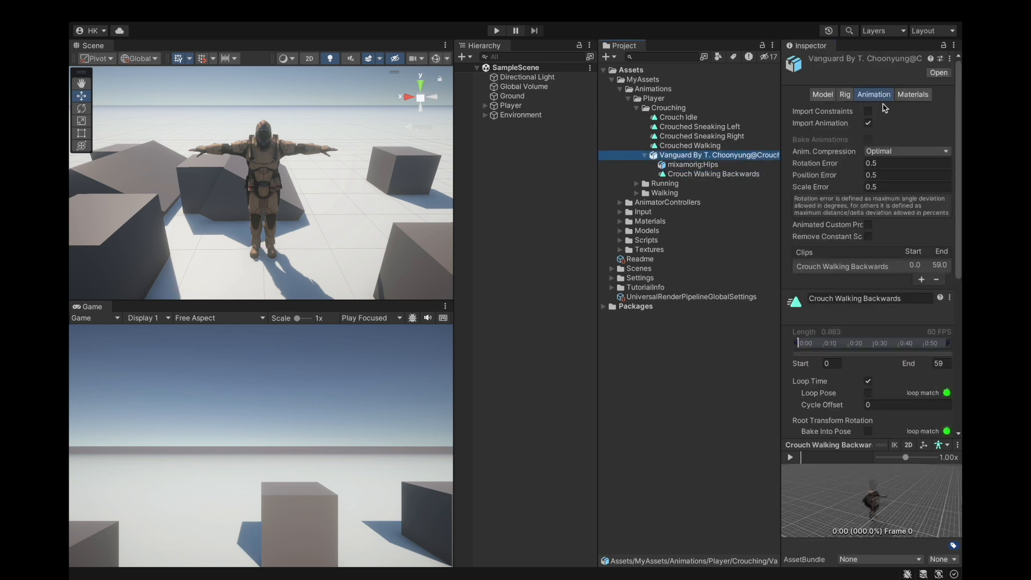
click(848, 95)
click(725, 174)
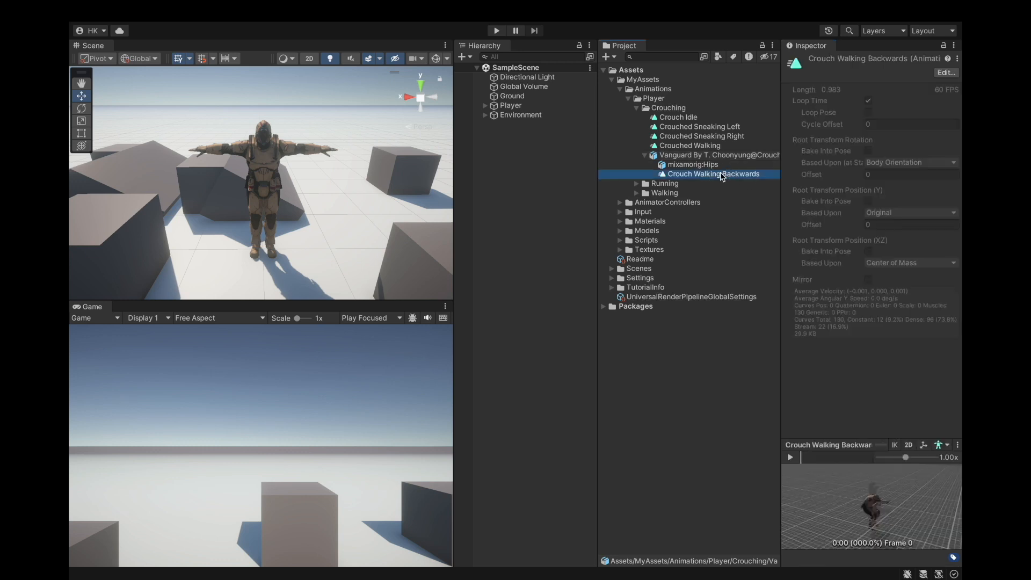
key(ctrl+d)
Step: Delete the imported Vanguard FBX asset and select the standalone Crouch Walking Backwards clip
right_click(705, 167)
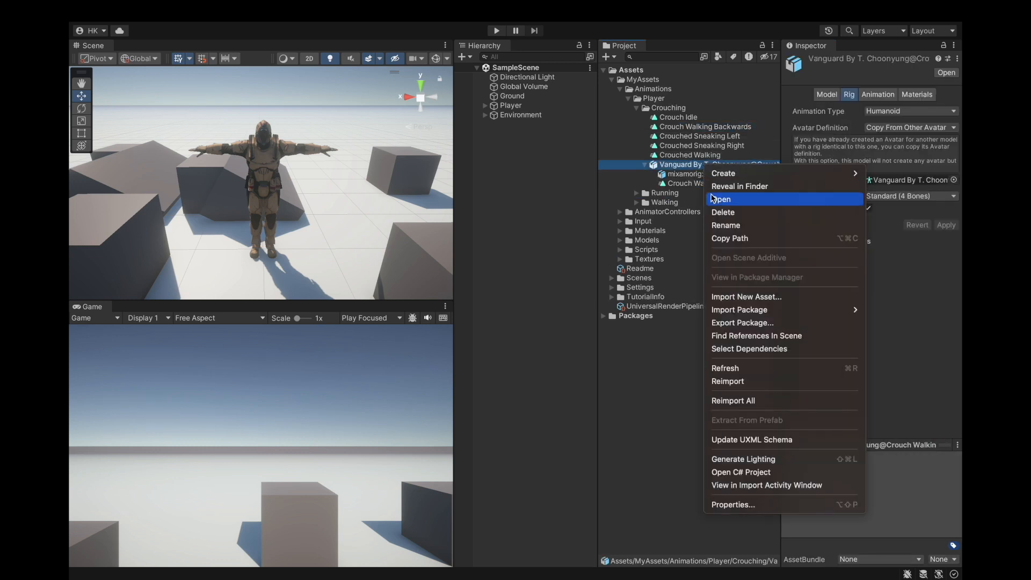
click(724, 213)
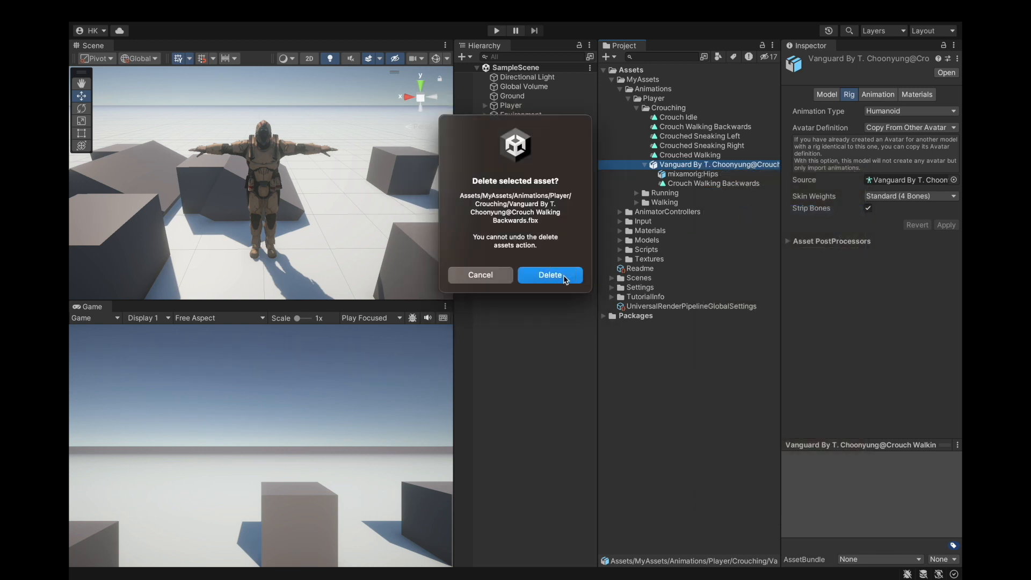
click(554, 283)
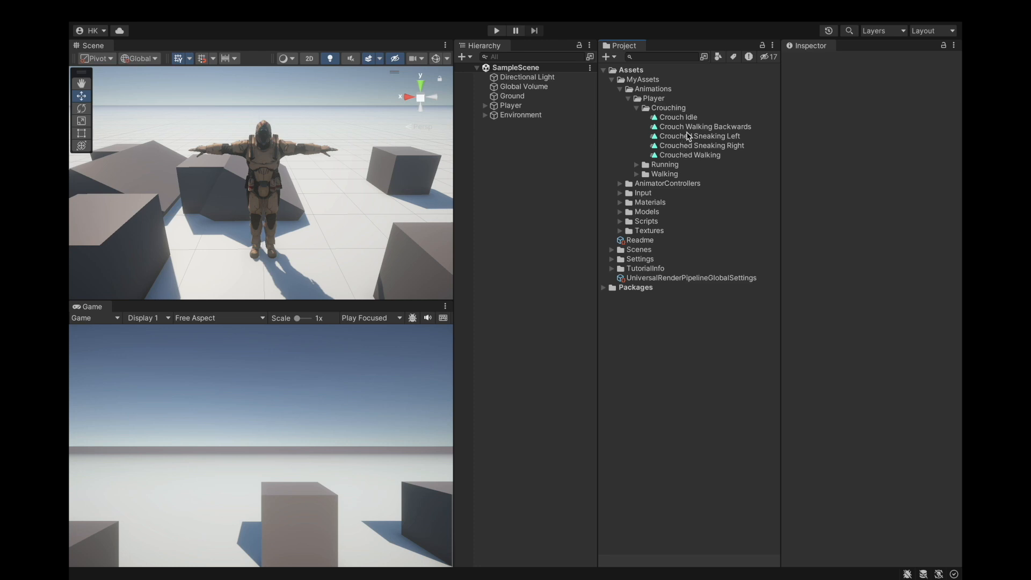
click(685, 126)
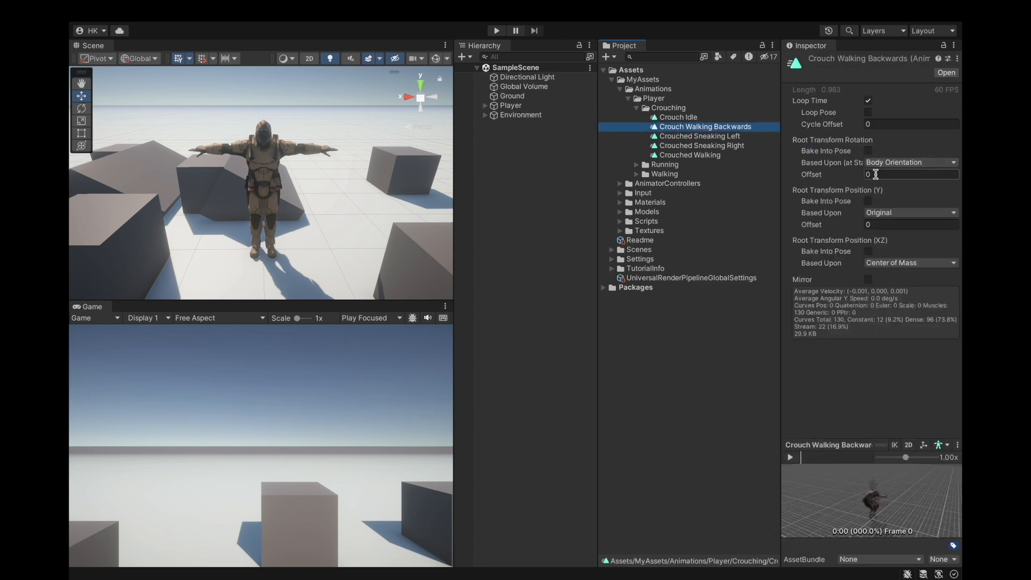
Step: Collapse the Animations folders and open PlayerAnimatorController from the AnimatorControllers folder
click(636, 108)
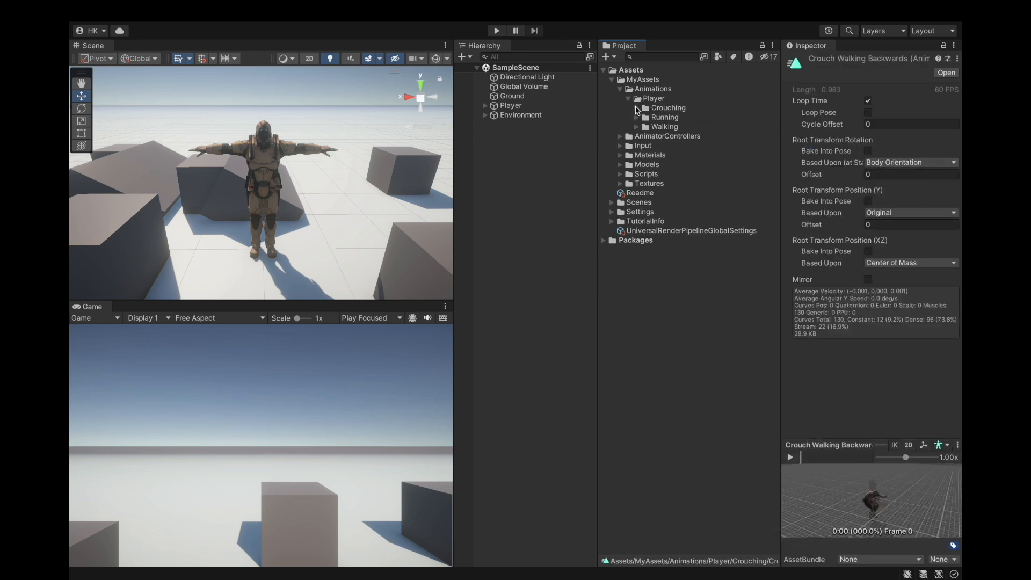
click(628, 98)
click(621, 89)
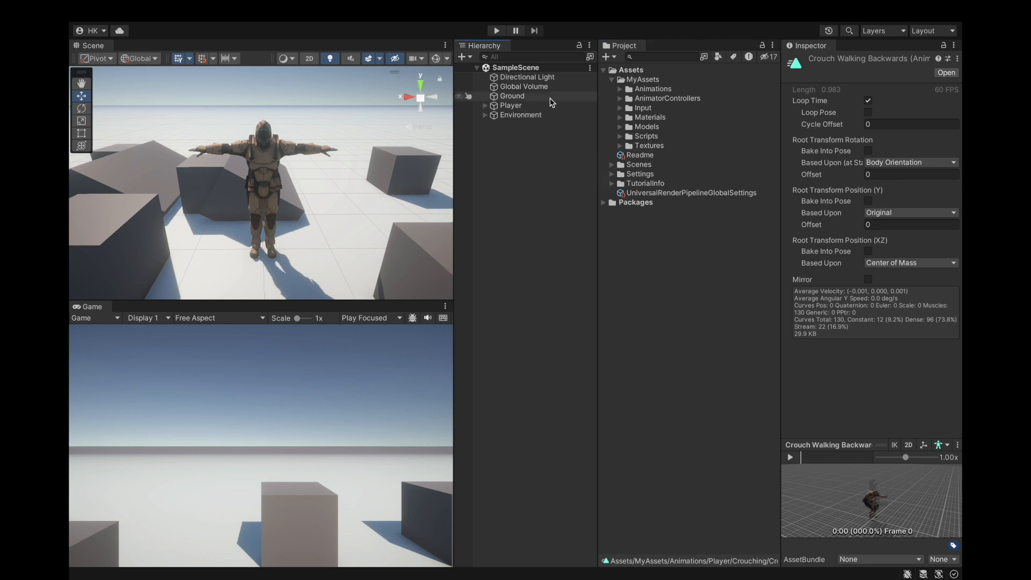
click(620, 99)
double_click(641, 109)
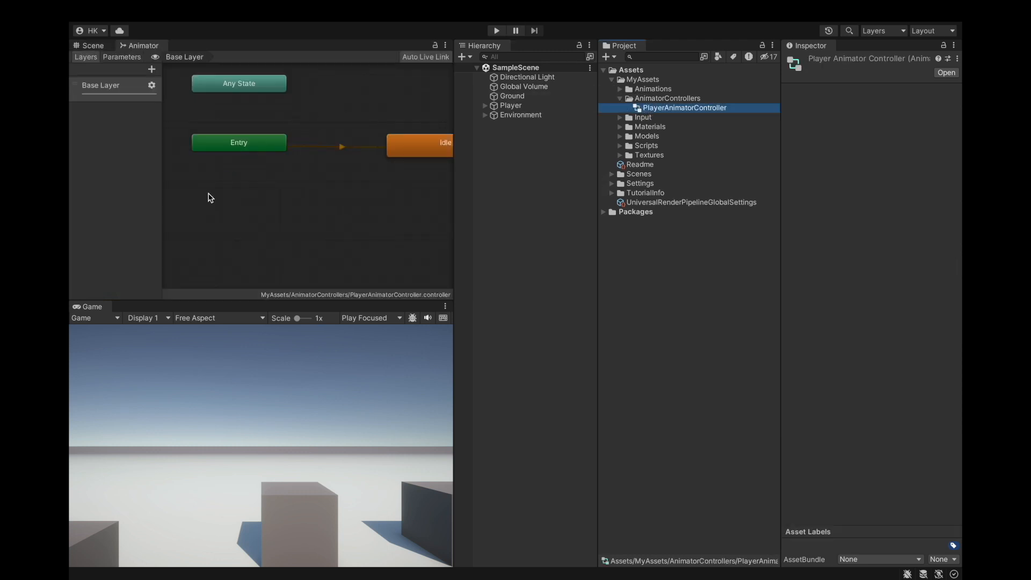
Step: Maximize the Animator view and delete the Idle state from the Base Layer
scroll(207, 195, down, 3)
scroll(370, 154, up, 1)
double_click(150, 48)
scroll(285, 133, up, 1)
scroll(283, 132, up, 3)
scroll(591, 287, down, 3)
scroll(532, 263, up, 2)
click(600, 299)
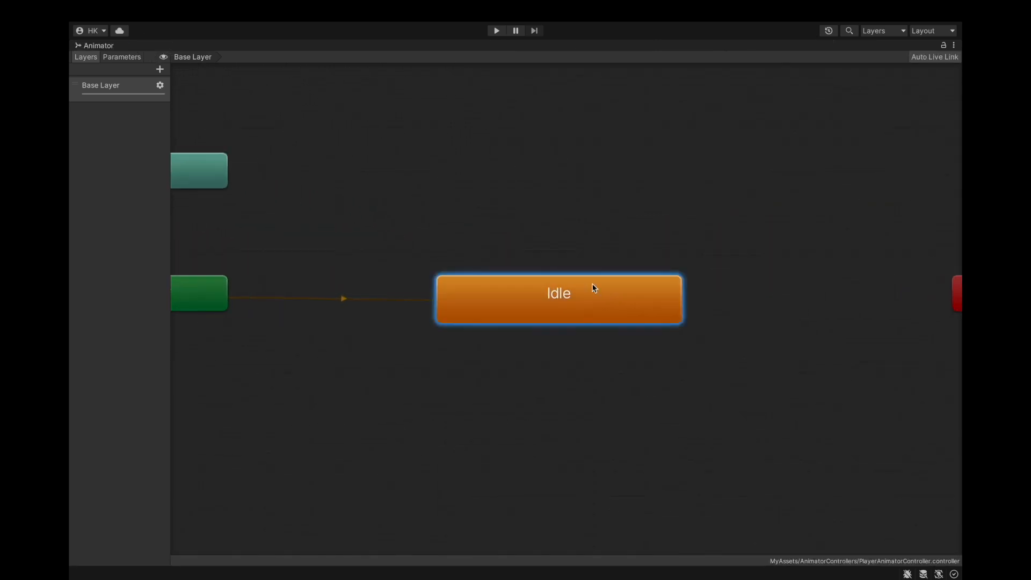
scroll(601, 299, down, 4)
scroll(612, 252, up, 1)
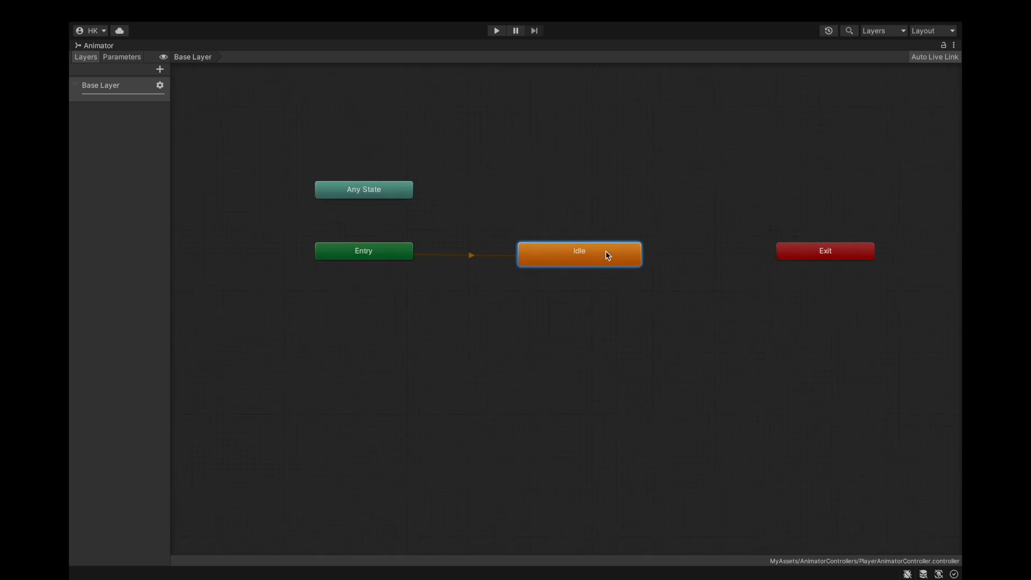
right_click(610, 253)
click(503, 270)
key(Delete)
Step: Create a new blend tree state between the Entry and Exit nodes
right_click(544, 238)
mouse_move(634, 244)
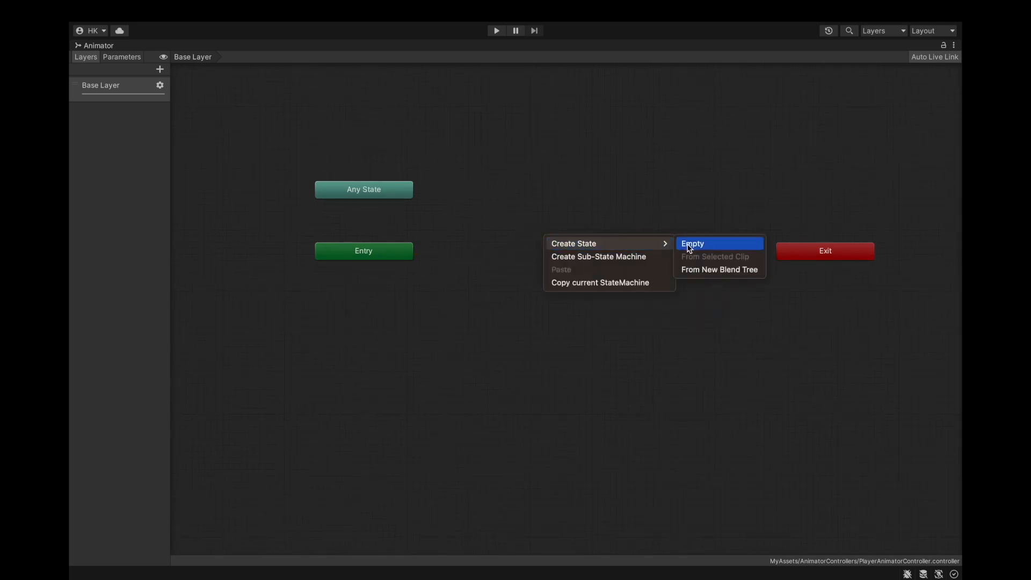
click(740, 270)
click(620, 256)
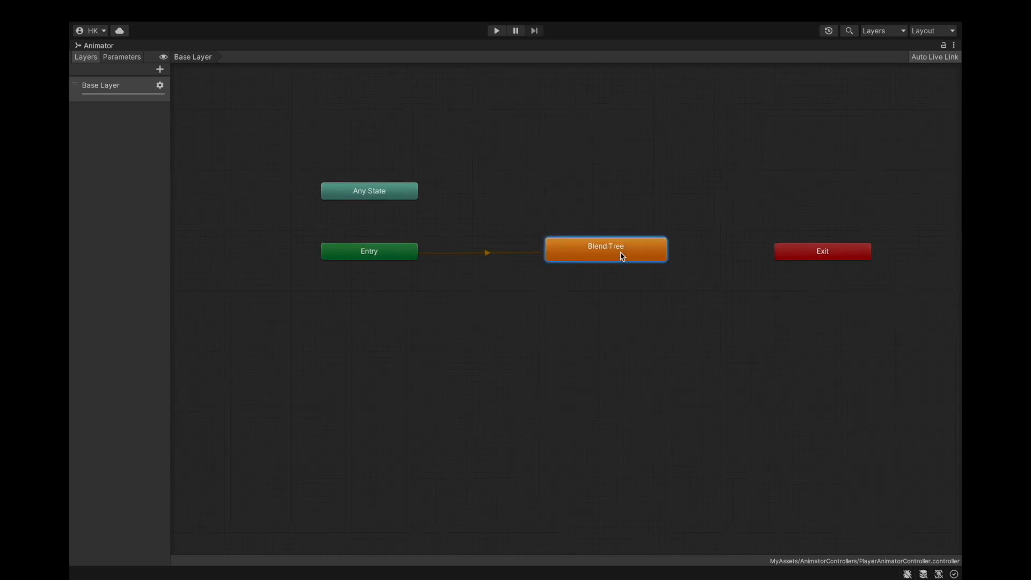
right_click(623, 257)
click(633, 298)
Step: Restore the normal editor layout and rename the new blend tree state to Walking
double_click(90, 43)
scroll(221, 139, up, 1)
scroll(220, 139, down, 8)
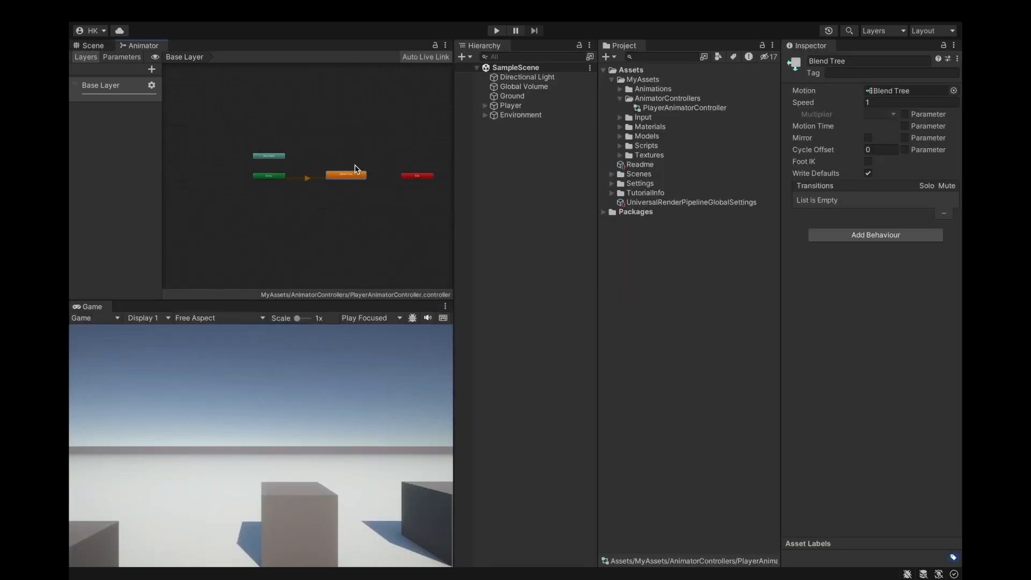
key(f)
scroll(369, 169, down, 8)
scroll(362, 169, up, 3)
click(871, 58)
text(Wa)
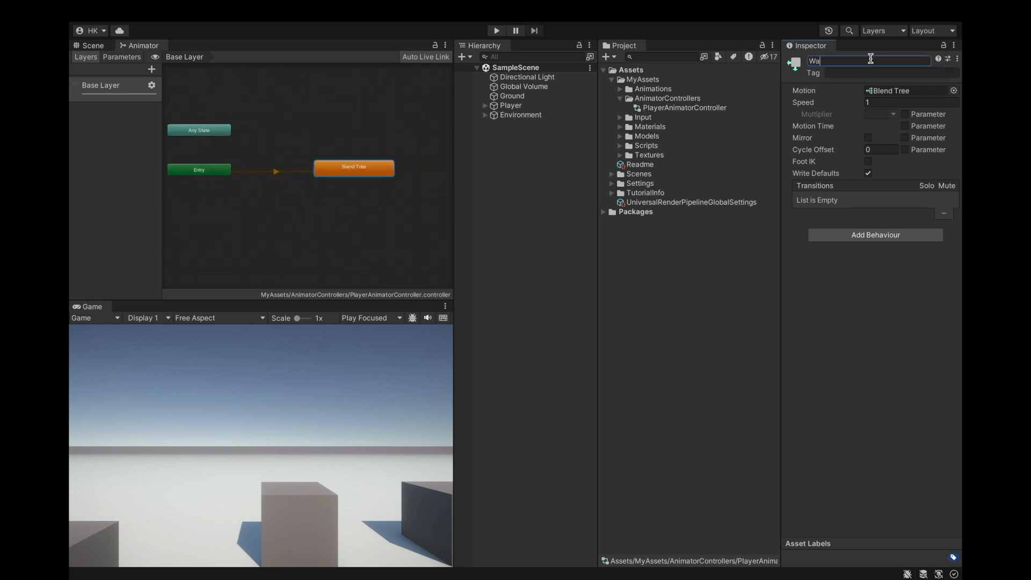
click(359, 171)
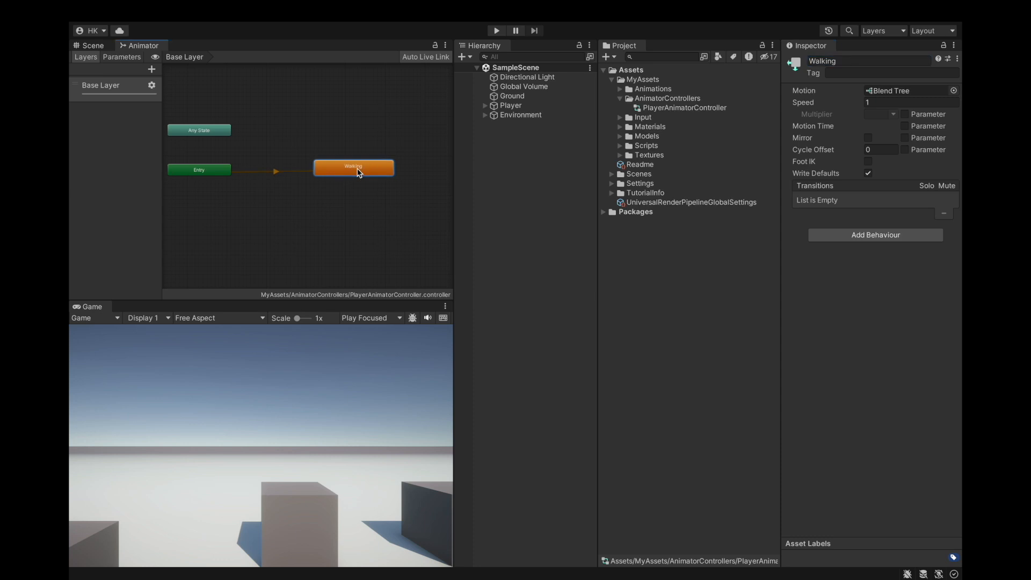
Step: Rename the blend tree inside the Walking state to Walking and return to the Base Layer
scroll(389, 164, up, 2)
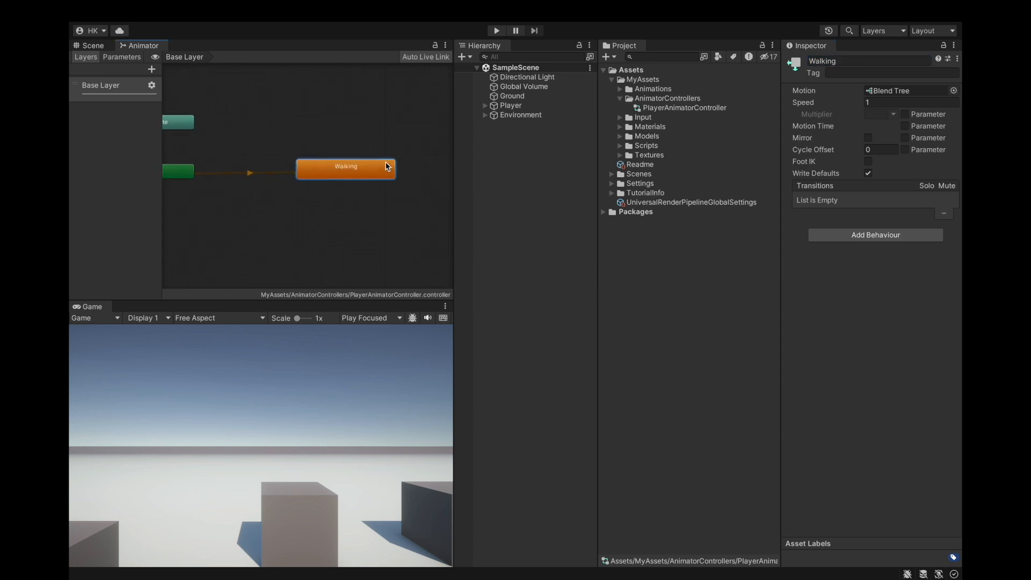
double_click(329, 166)
click(330, 168)
click(863, 59)
text(Walking)
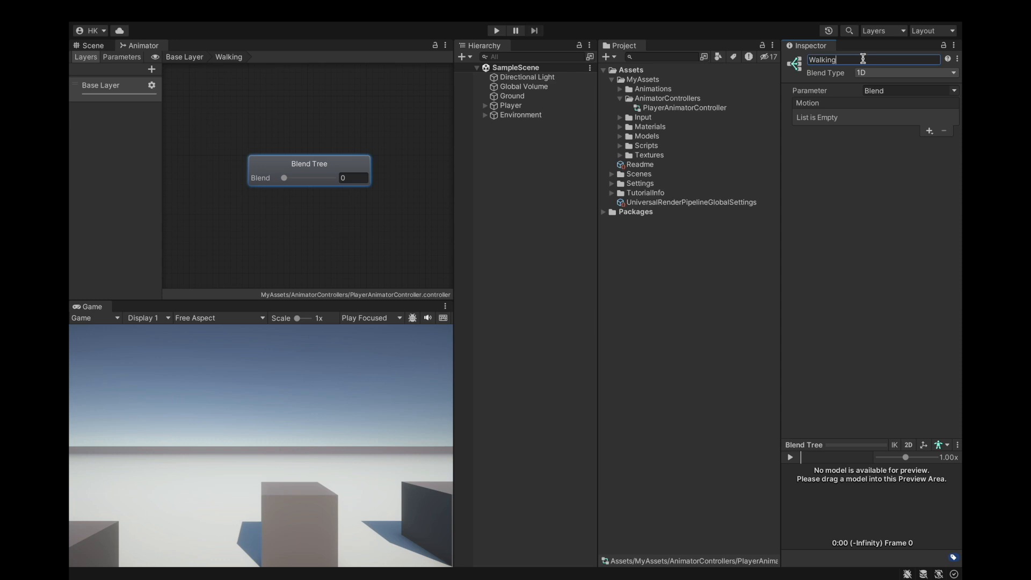
click(256, 156)
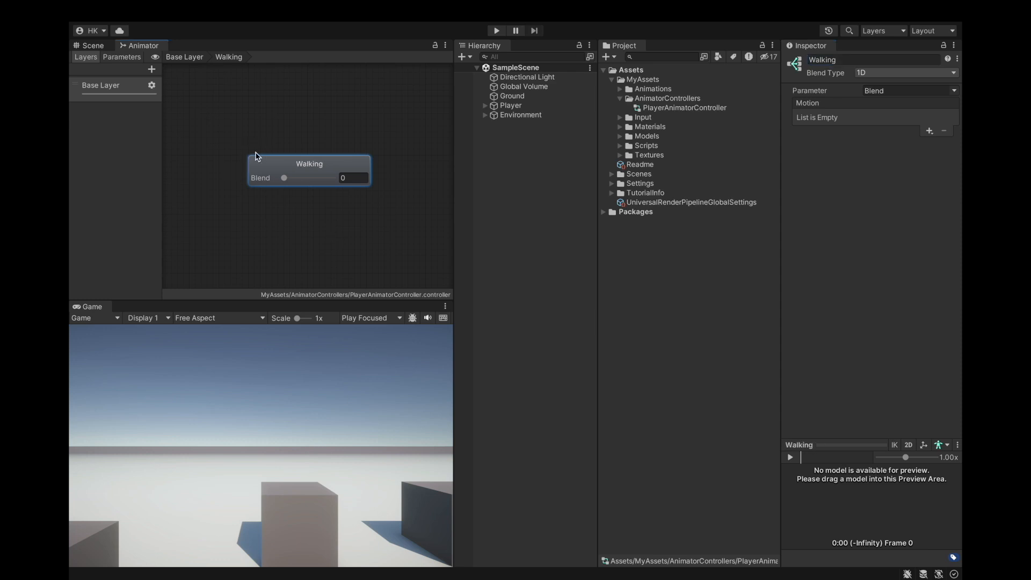
click(189, 58)
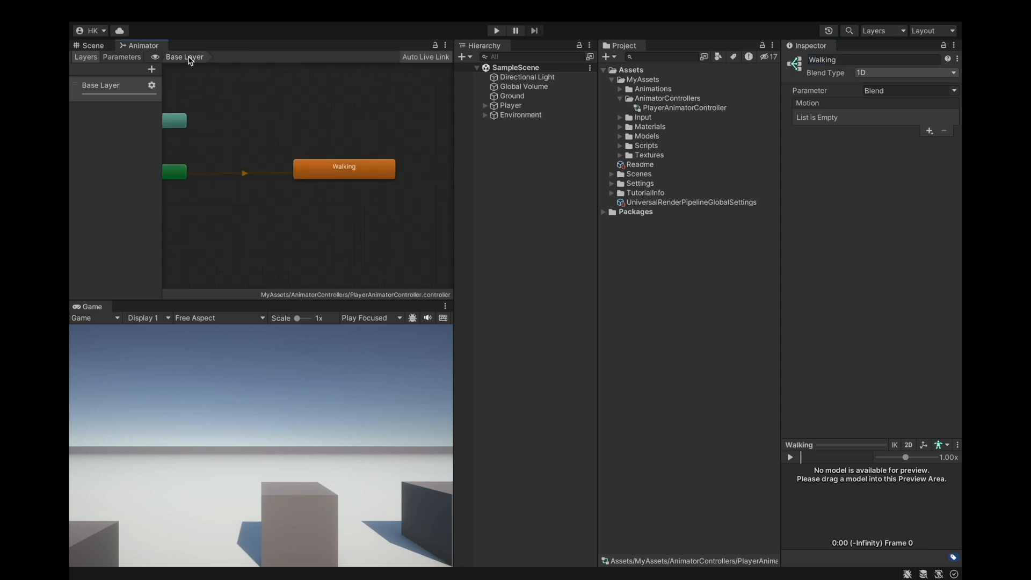
click(339, 173)
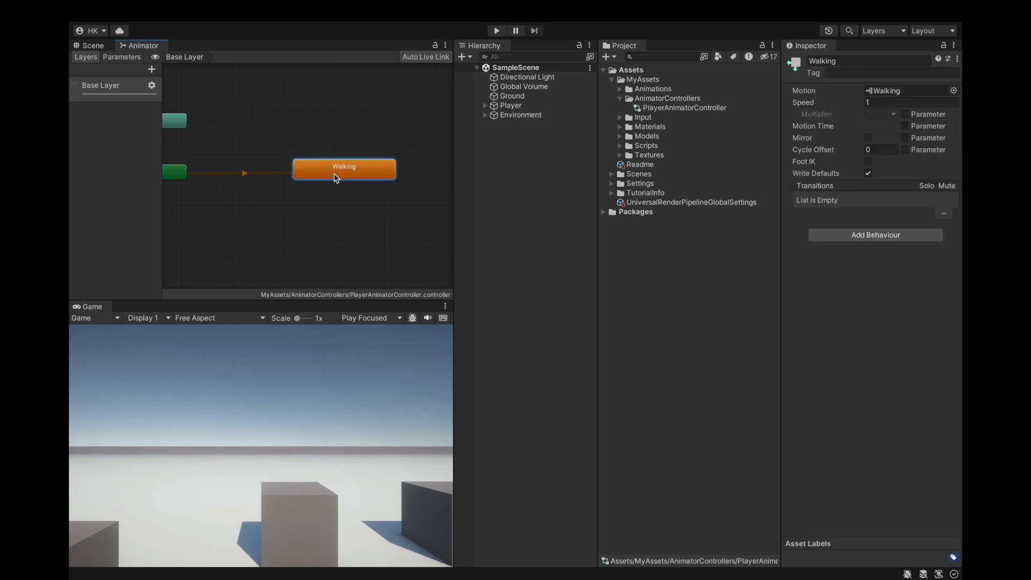
Step: Create a second blend tree state and place it just below Walking
scroll(336, 177, down, 5)
click(353, 184)
right_click(356, 184)
mouse_move(376, 191)
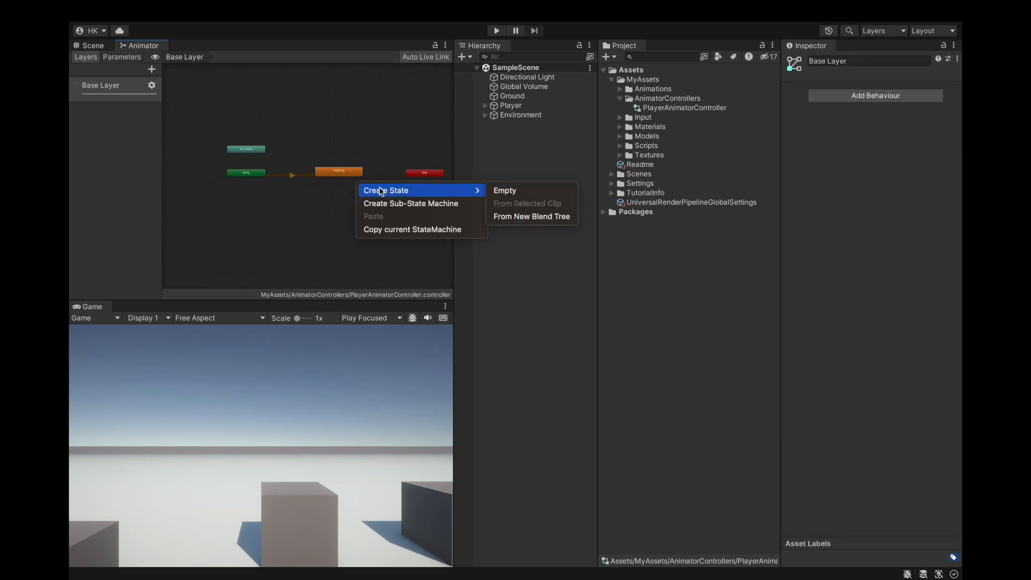
click(562, 216)
scroll(376, 193, up, 3)
drag(369, 188, 315, 199)
Step: Rename the second blend tree state to Running and space it slightly farther below Walking
click(874, 58)
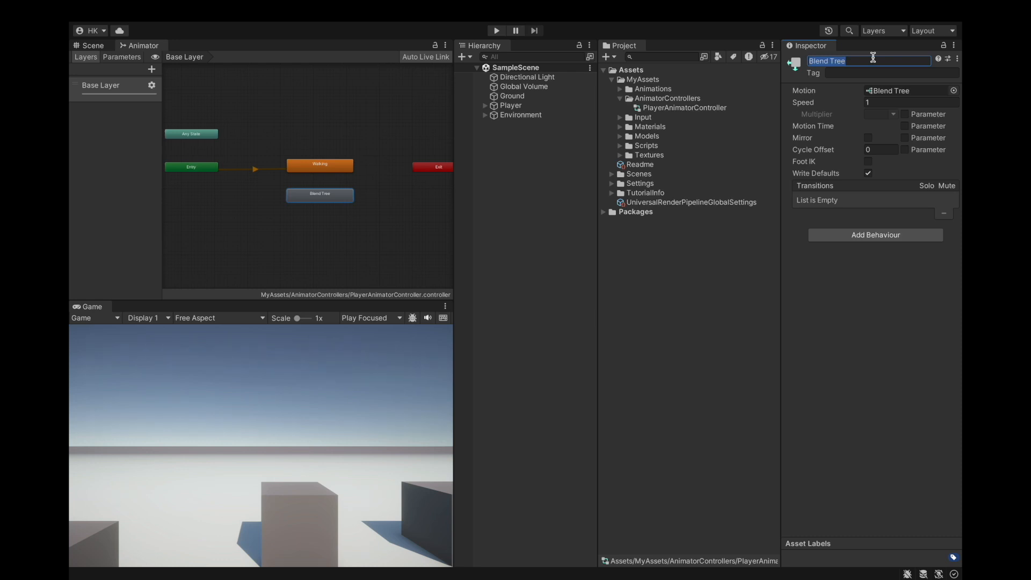
key(BackSpace)
click(329, 196)
mouse_move(329, 196)
mouse_down()
mouse_move(329, 182)
mouse_move(330, 207)
mouse_up()
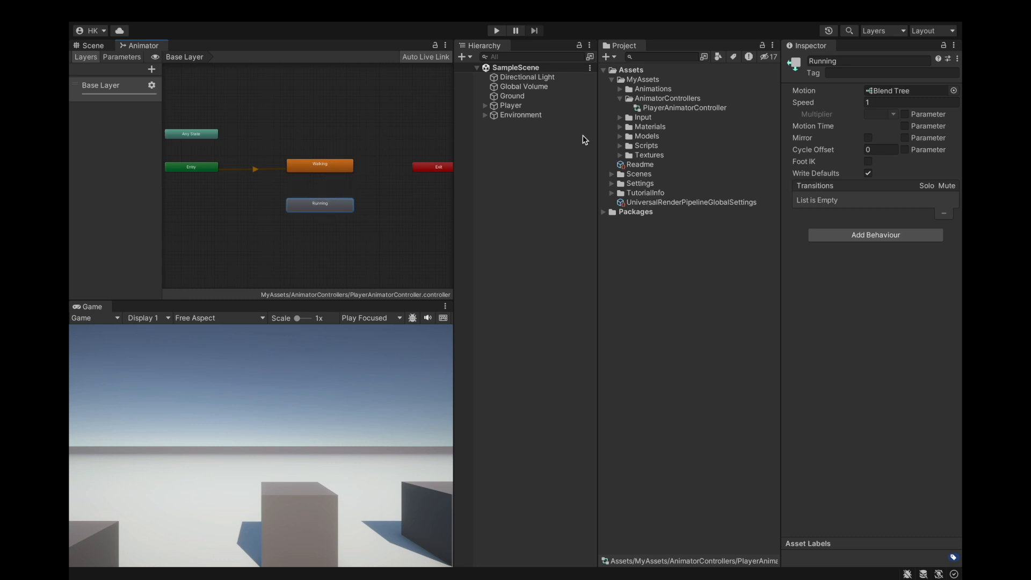
Step: Rename the blend tree inside the Running state to Running and return to the Base Layer
double_click(327, 210)
drag(312, 180, 145, 186)
click(266, 156)
click(867, 57)
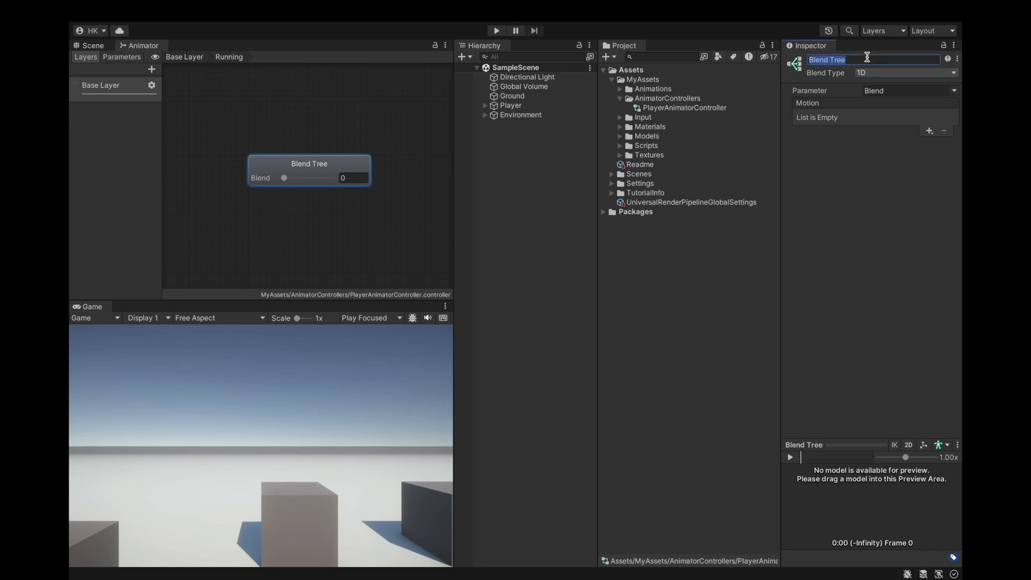
text(Running)
key(Return)
click(195, 57)
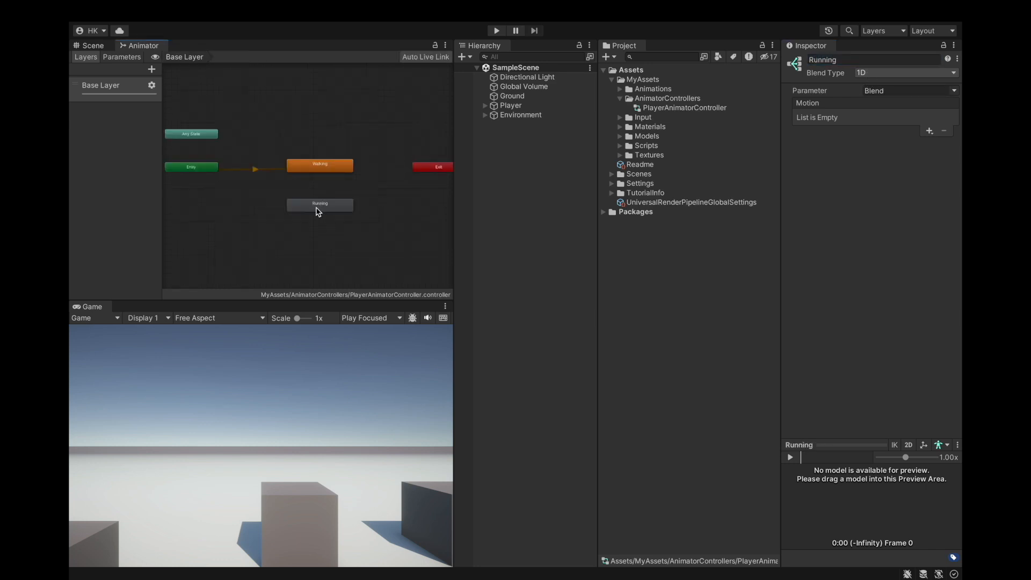
Step: Create a third blend tree state and rename it to Crouching
right_click(358, 149)
mouse_move(472, 155)
click(531, 180)
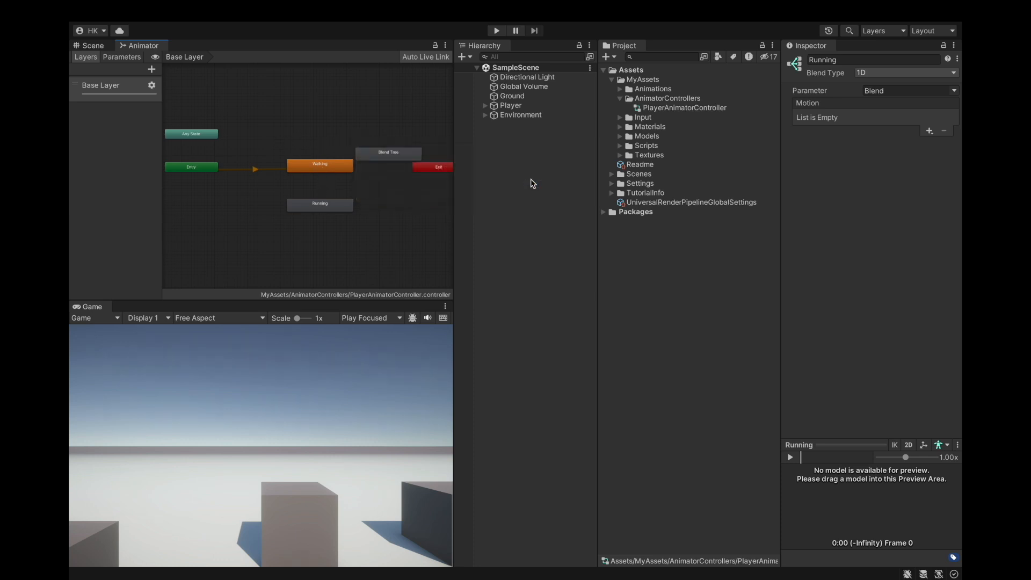
drag(386, 148, 357, 137)
click(875, 61)
text(Crouching)
click(337, 144)
Step: Arrange the graph with the Crouching state above Walking and the Running state below it
drag(371, 146, 328, 127)
drag(330, 210, 314, 119)
drag(382, 127, 312, 225)
Step: Make transitions in both directions between the Crouching and Walking states
right_click(297, 114)
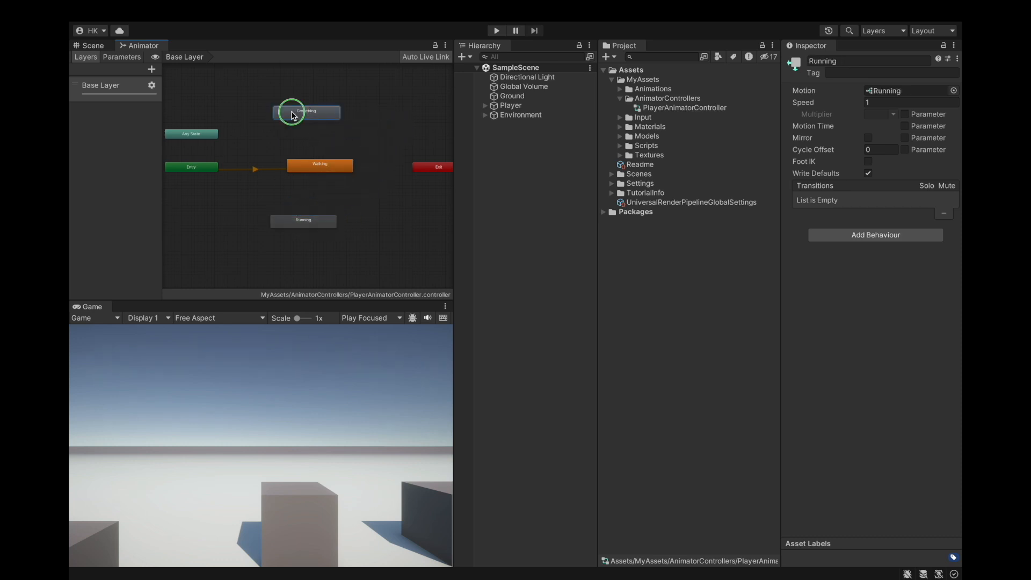
click(328, 117)
click(313, 167)
right_click(313, 167)
click(338, 170)
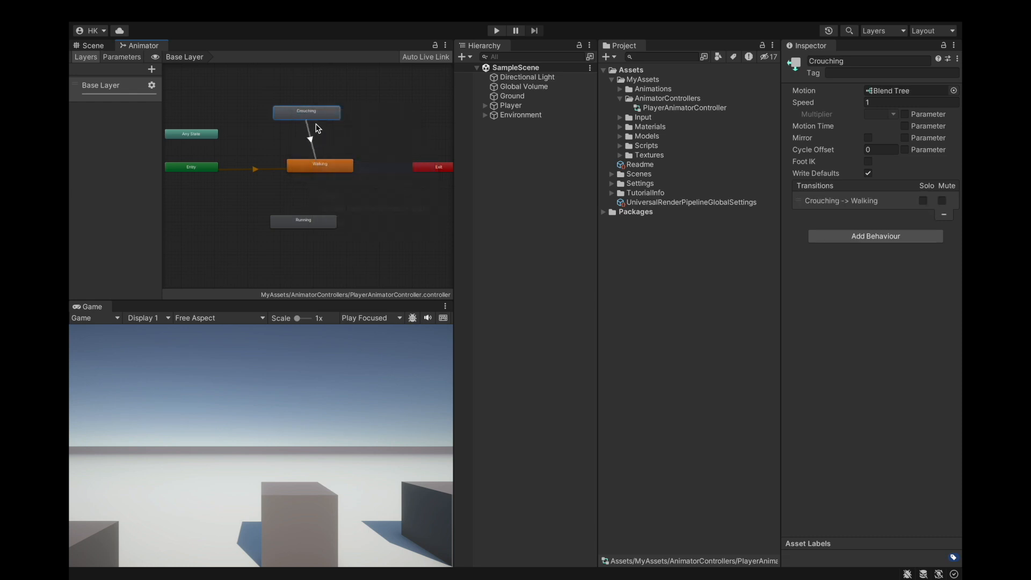
click(307, 113)
Step: Make transitions in both directions between the Walking and Running states
right_click(314, 169)
click(322, 172)
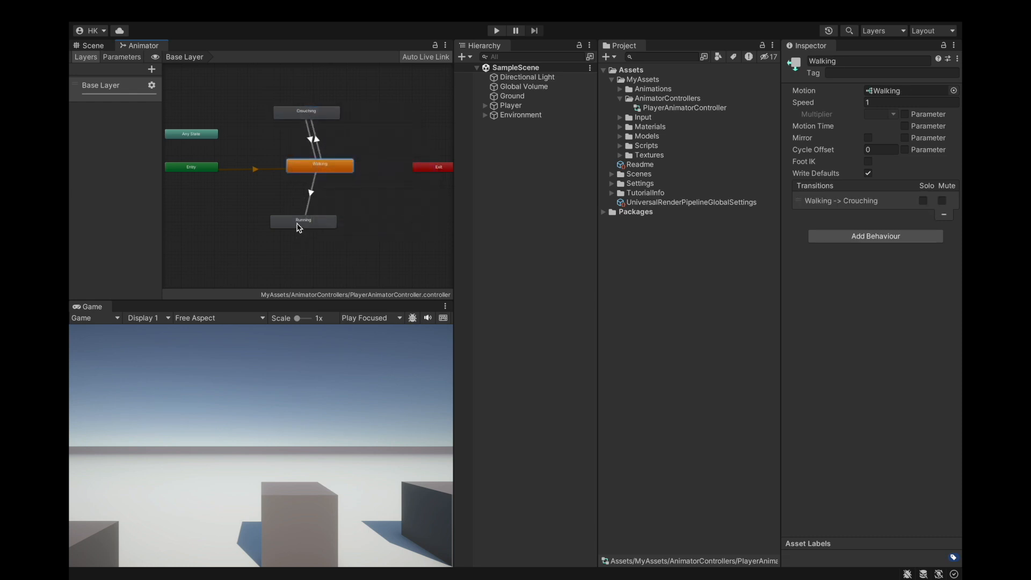
click(299, 222)
right_click(300, 223)
click(328, 226)
click(324, 170)
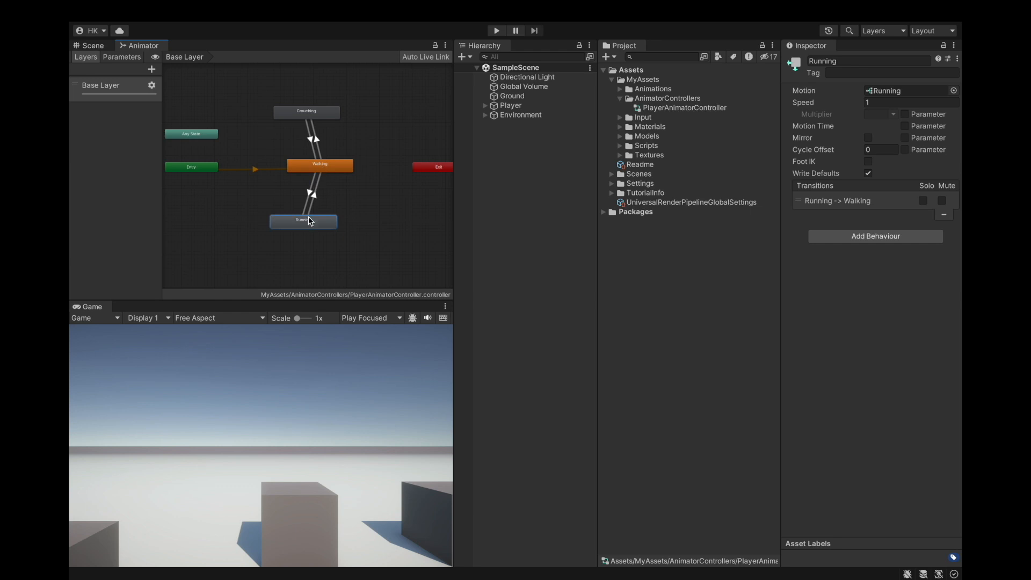
Step: Rearrange the states so Running sits above Walking and Crouching sits between Walking and Exit
drag(313, 222, 334, 198)
drag(315, 117, 399, 162)
drag(342, 200, 333, 110)
drag(377, 161, 385, 166)
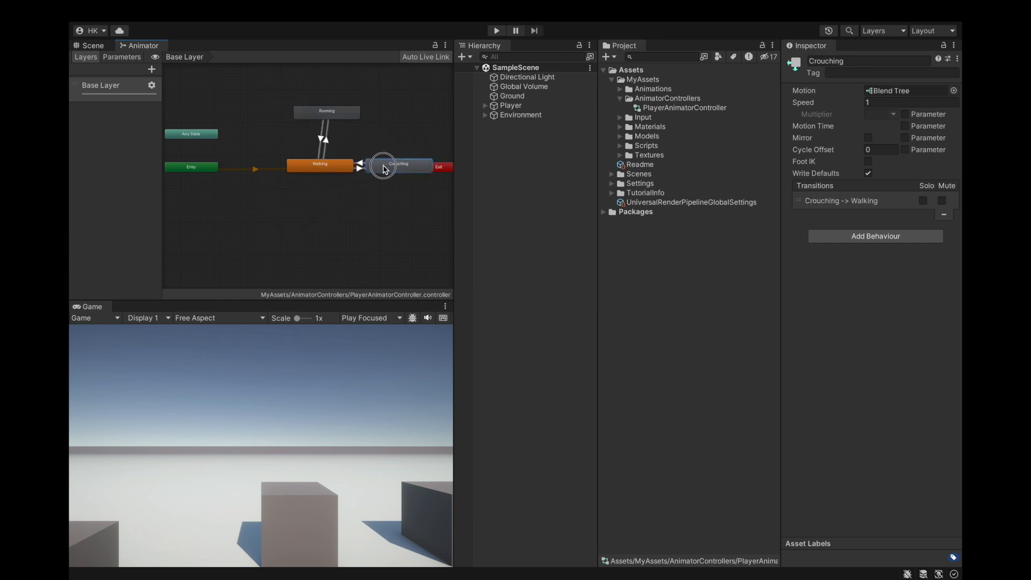
Step: Make a transition from the Crouching state to the Running state
middle_drag(439, 172, 409, 175)
scroll(401, 171, up, 5)
right_click(369, 169)
click(401, 170)
Step: Move the Exit node away from Crouching and align the Running state directly above Walking
drag(427, 167, 485, 152)
scroll(399, 175, down, 6)
scroll(380, 170, up, 6)
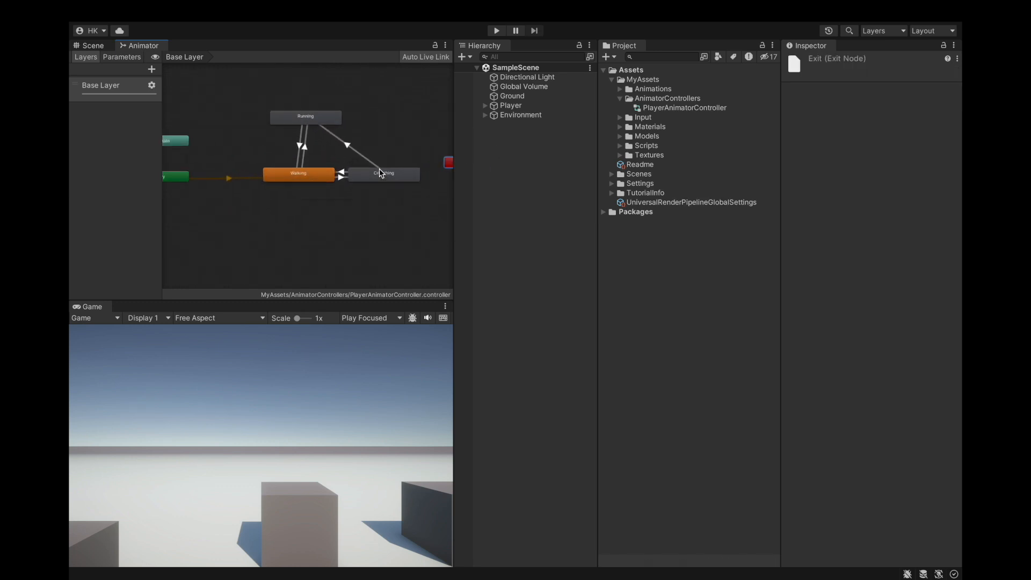
scroll(380, 170, down, 2)
drag(311, 115, 277, 121)
scroll(312, 179, down, 1)
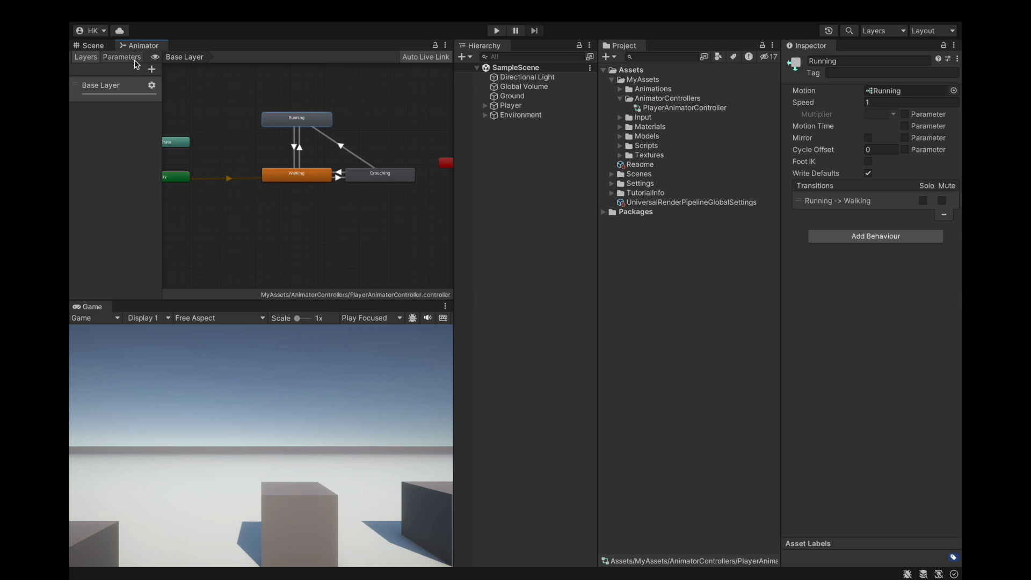
Step: Add three Bool parameters to the animator controller
click(123, 57)
click(151, 68)
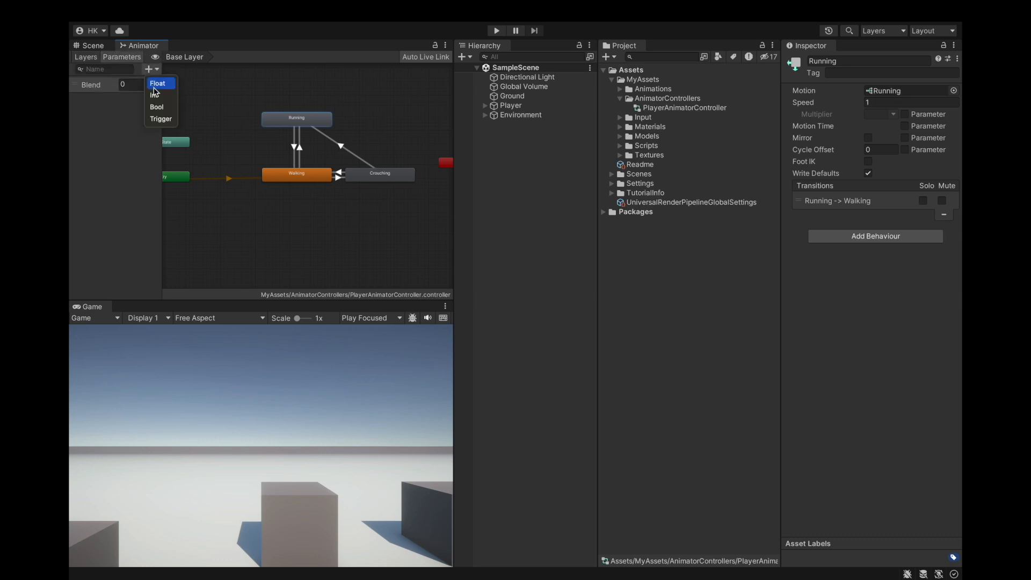
click(157, 107)
click(152, 69)
click(156, 107)
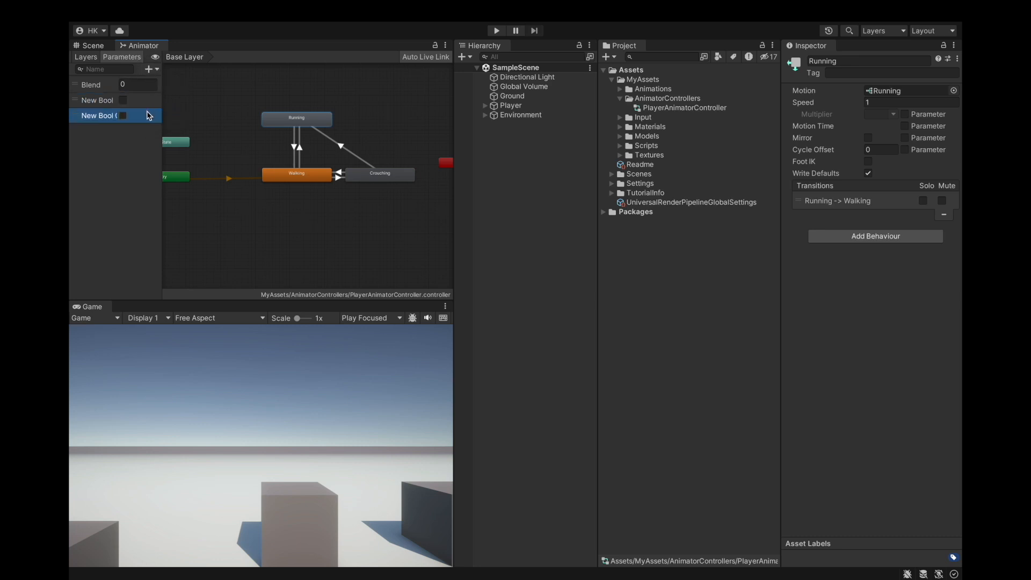
click(151, 69)
click(156, 106)
Step: Rename the first two new Bool parameters to IsWalking and IsSprinting
click(97, 102)
click(96, 102)
text(Walki)
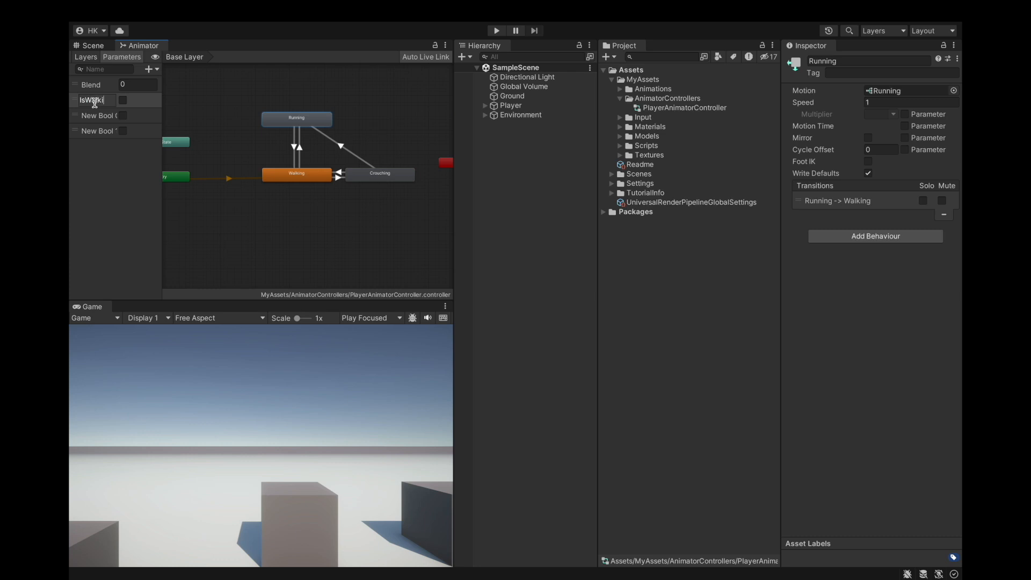
click(101, 114)
click(100, 115)
key(BackSpace)
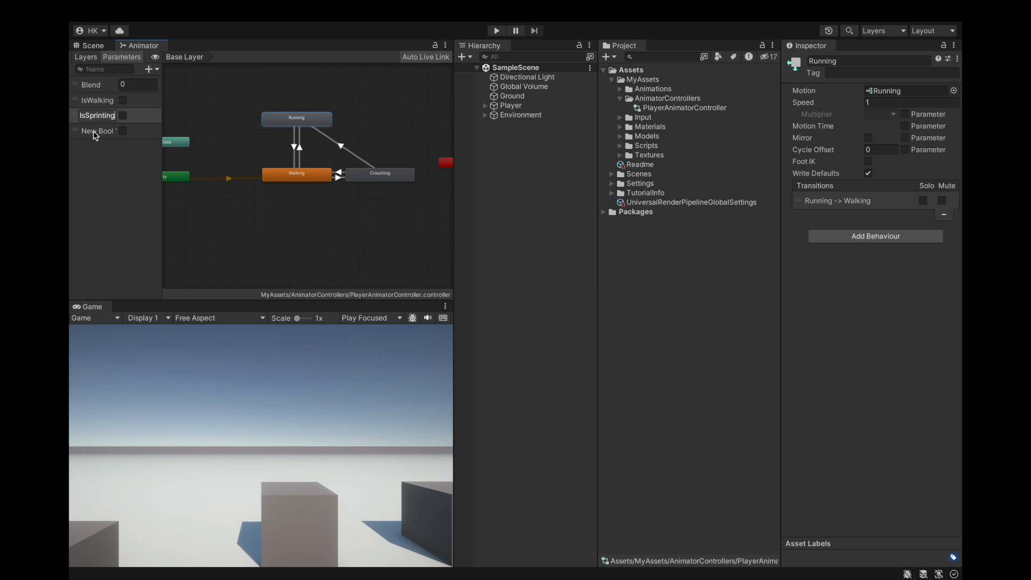
Step: Rename the third Bool parameter to IsCrouching
click(94, 135)
double_click(95, 131)
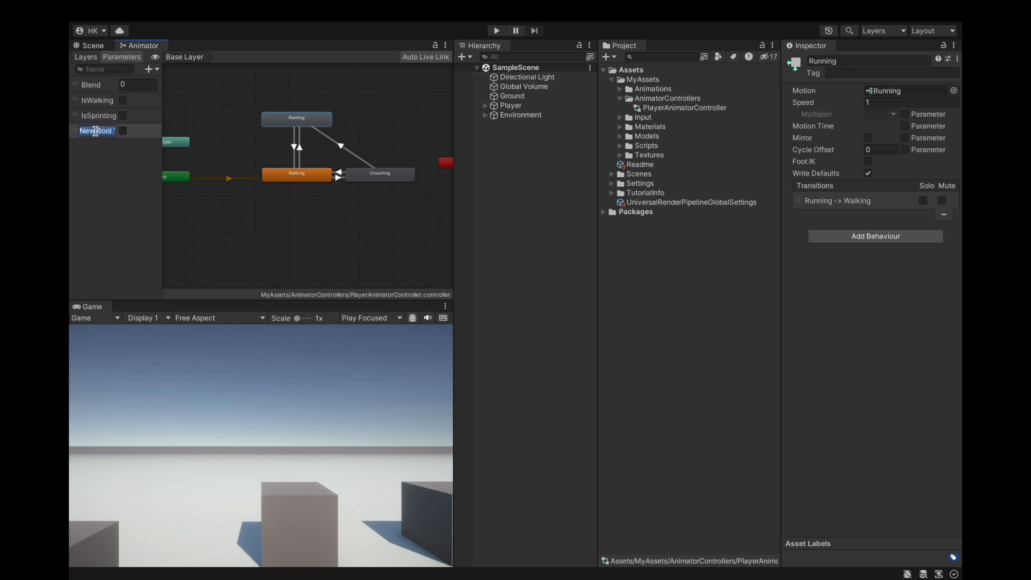
text(I)
text(sCrouching)
key(Return)
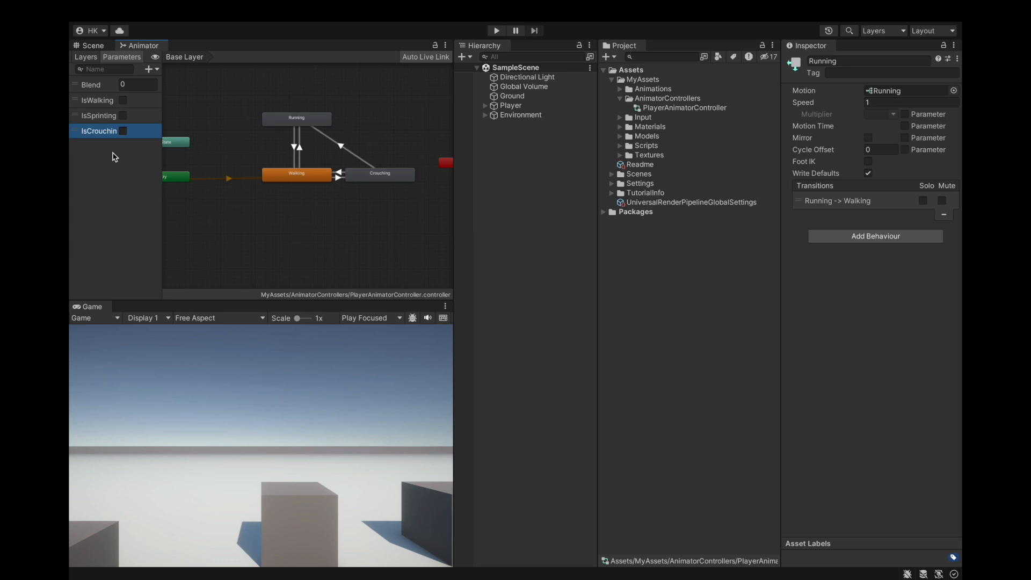
click(112, 156)
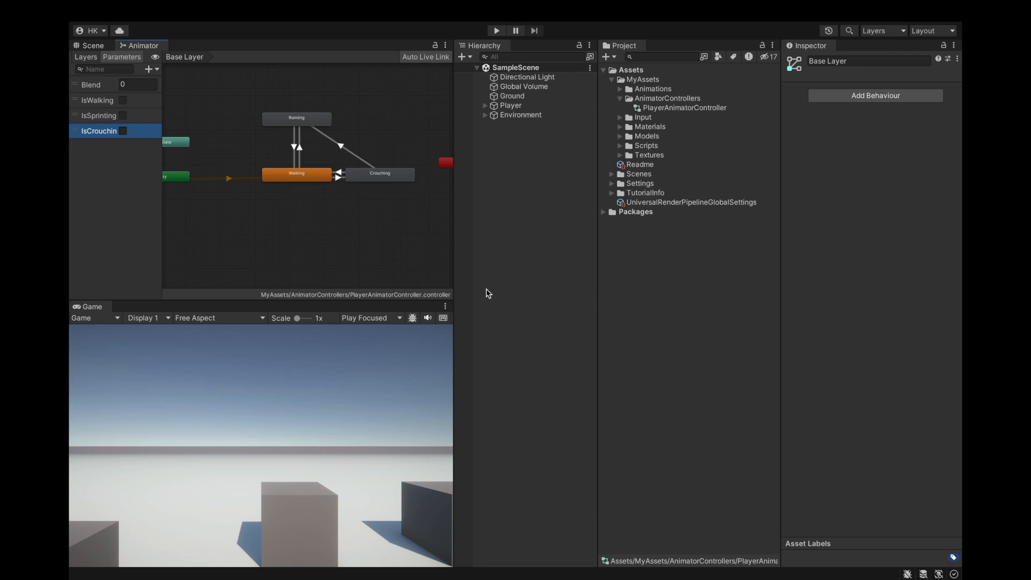
Step: Add a condition to the Walking-to-Running transition requiring IsSprinting to be true
scroll(331, 139, up, 3)
scroll(342, 145, up, 1)
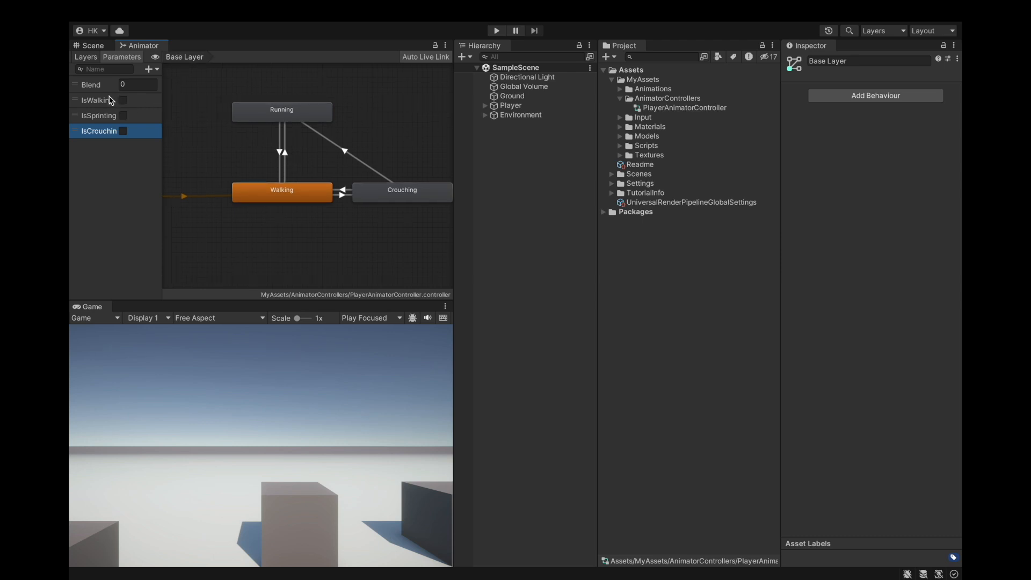
click(285, 155)
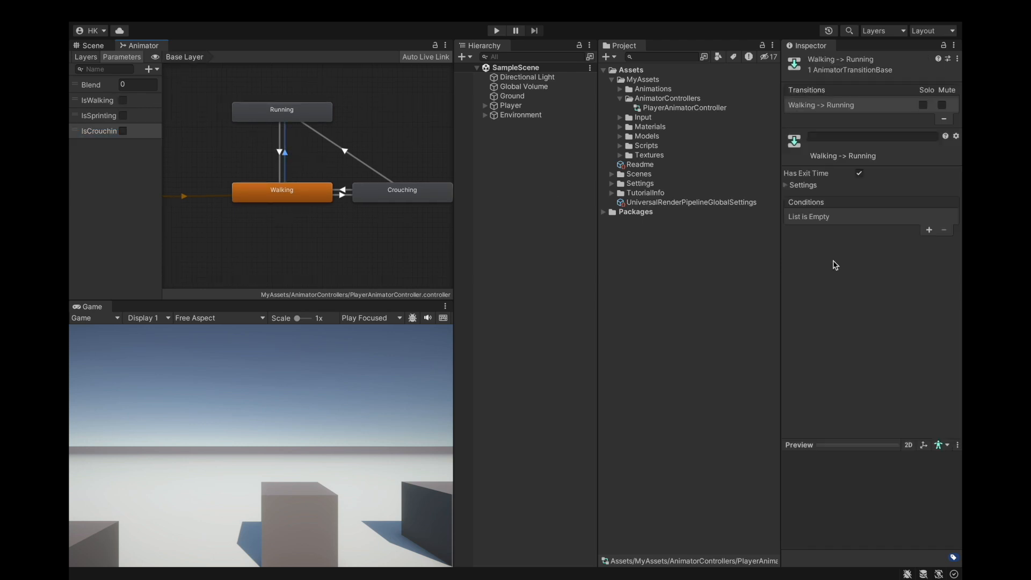
click(929, 231)
click(834, 217)
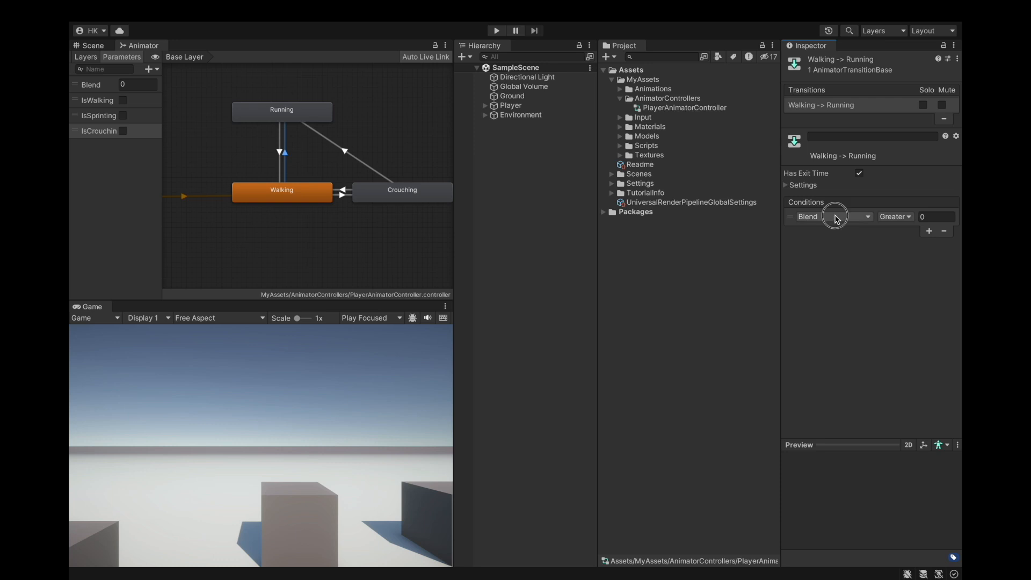
click(828, 244)
click(854, 218)
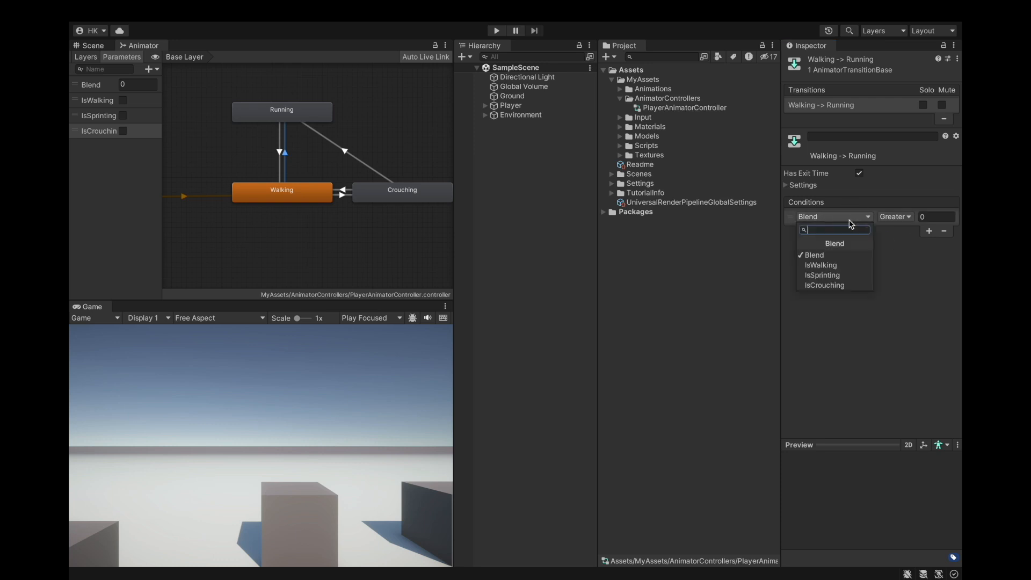
click(827, 276)
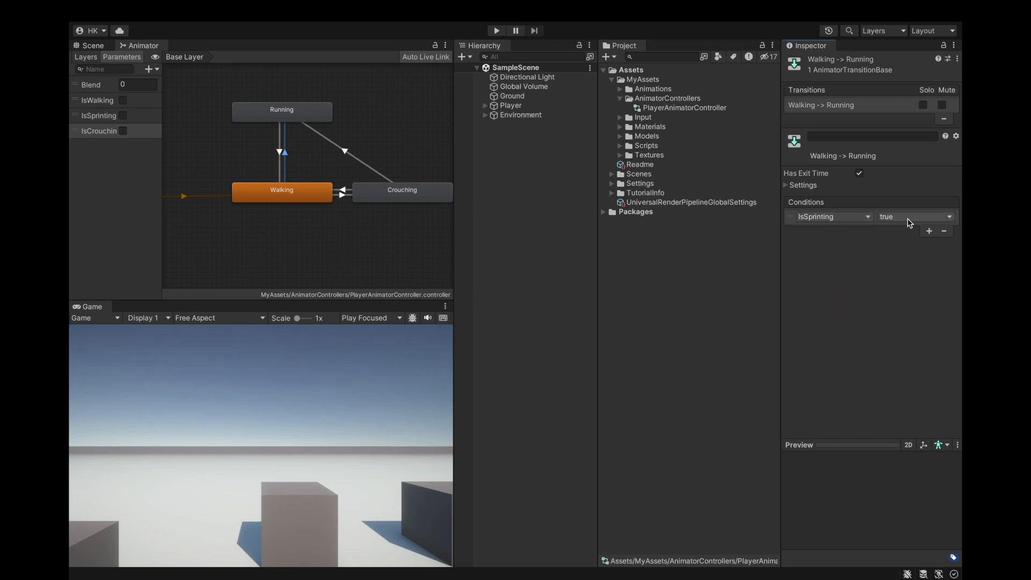
Step: Add a condition to the Running-to-Walking transition requiring IsWalking to be true
click(282, 156)
click(929, 230)
click(835, 216)
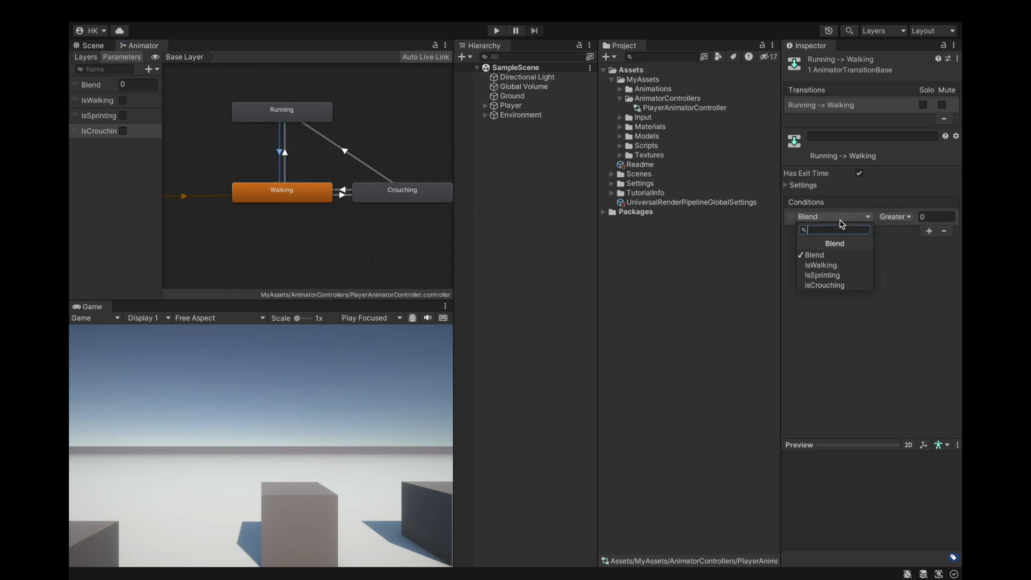
click(822, 265)
Step: Add a condition to the Crouching-to-Running transition requiring IsSprinting to be true
click(346, 153)
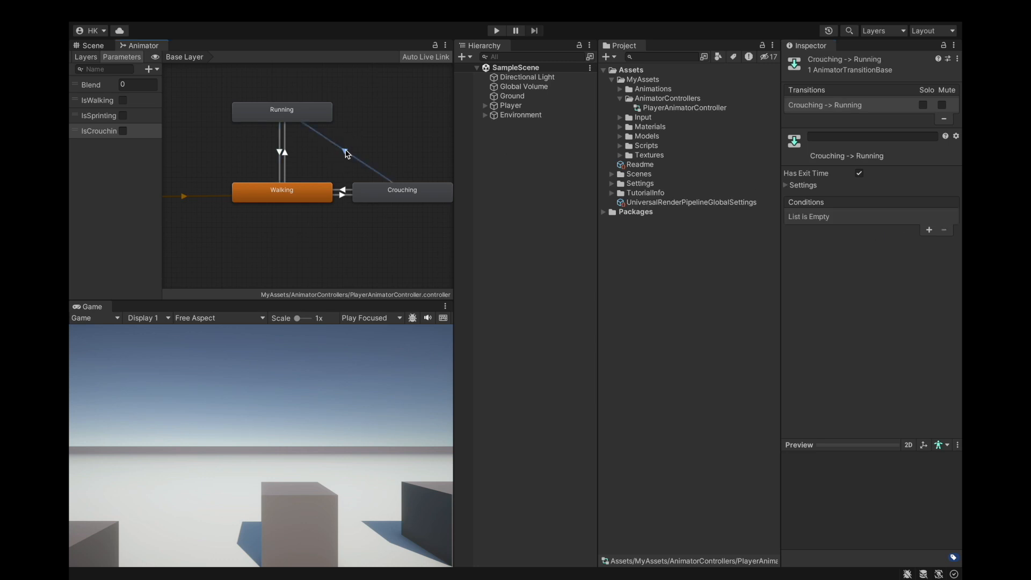
click(929, 230)
click(835, 216)
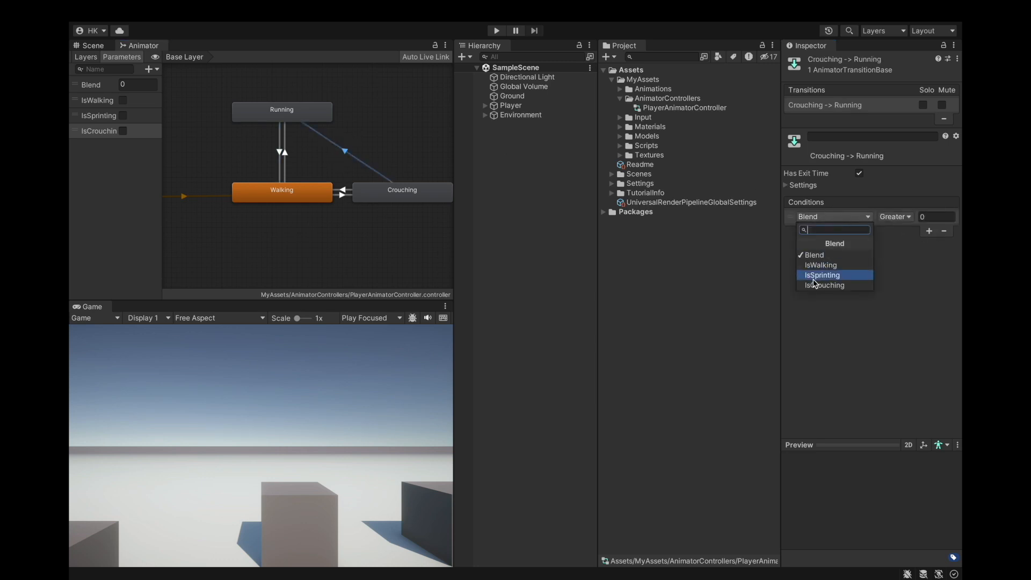
click(816, 276)
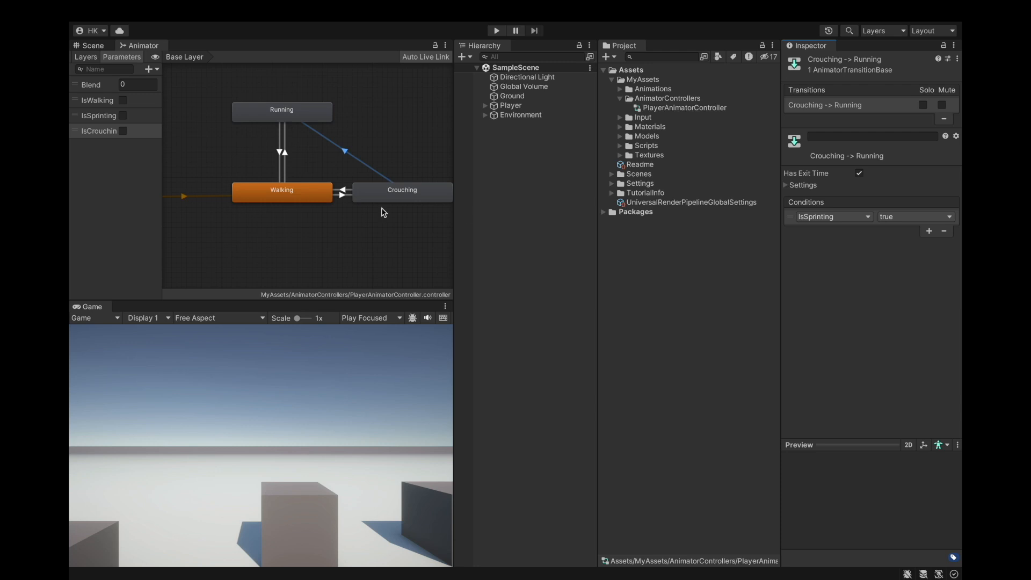
Step: Create a transition from the Running state to the Crouching state
click(338, 188)
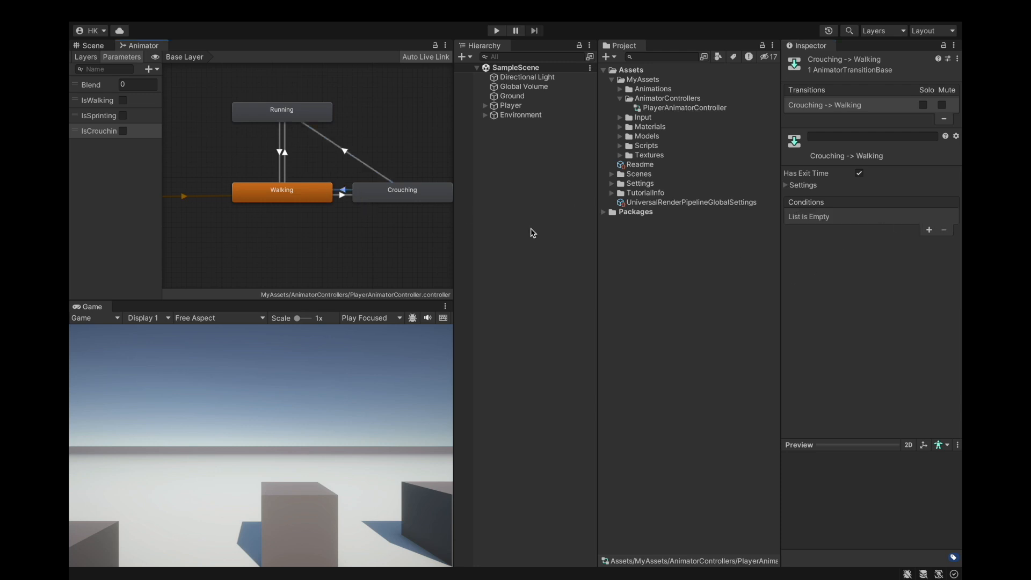
click(343, 150)
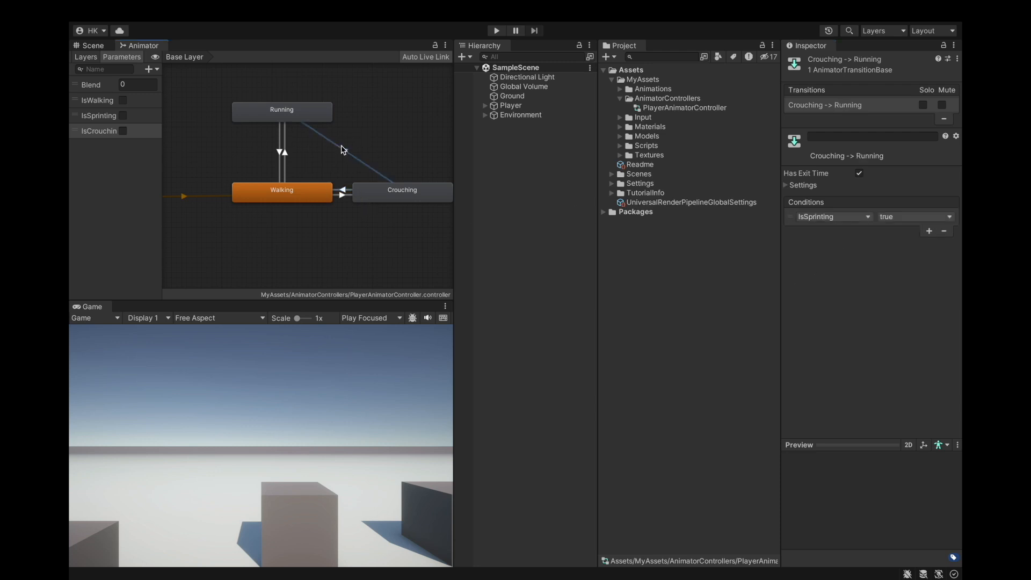
right_click(305, 114)
click(334, 116)
click(405, 191)
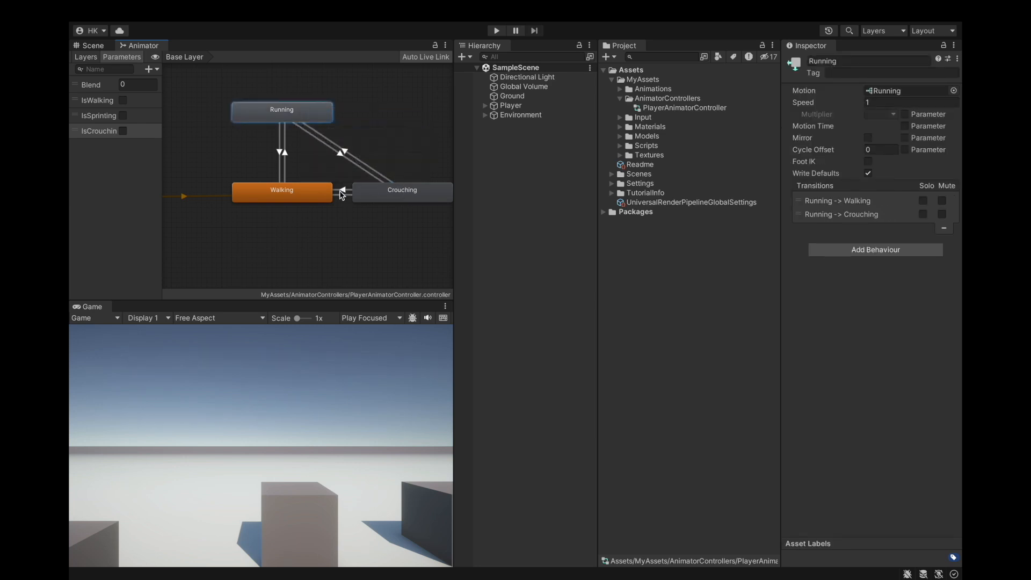
Step: Add a condition to the Running-to-Crouching transition and turn off its Has Exit Time option
click(341, 156)
click(929, 230)
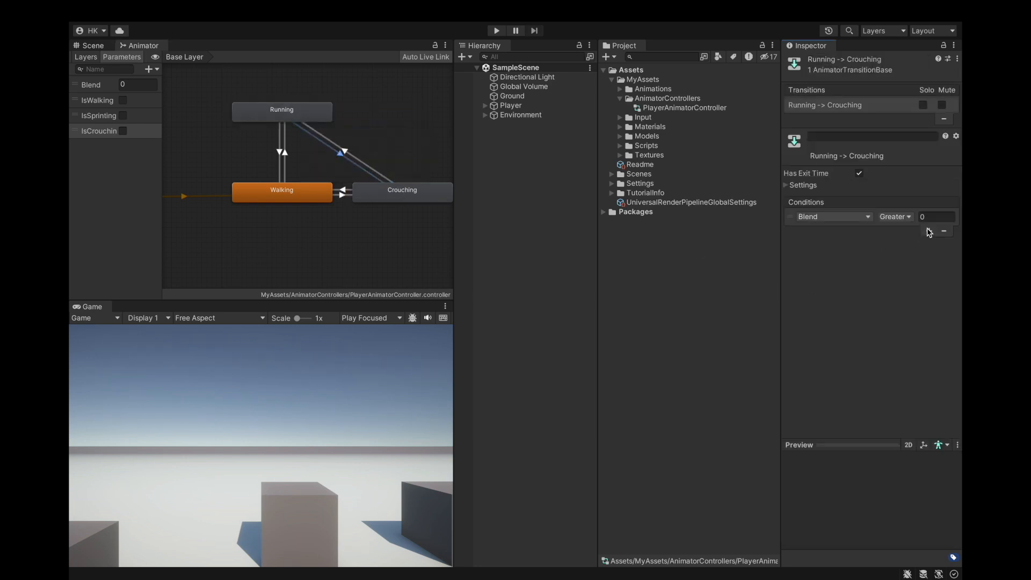
click(862, 173)
Step: Turn off Has Exit Time on the Crouching-to-Running transition, both Walking–Running transitions and both Walking–Crouching transitions
click(346, 151)
click(859, 173)
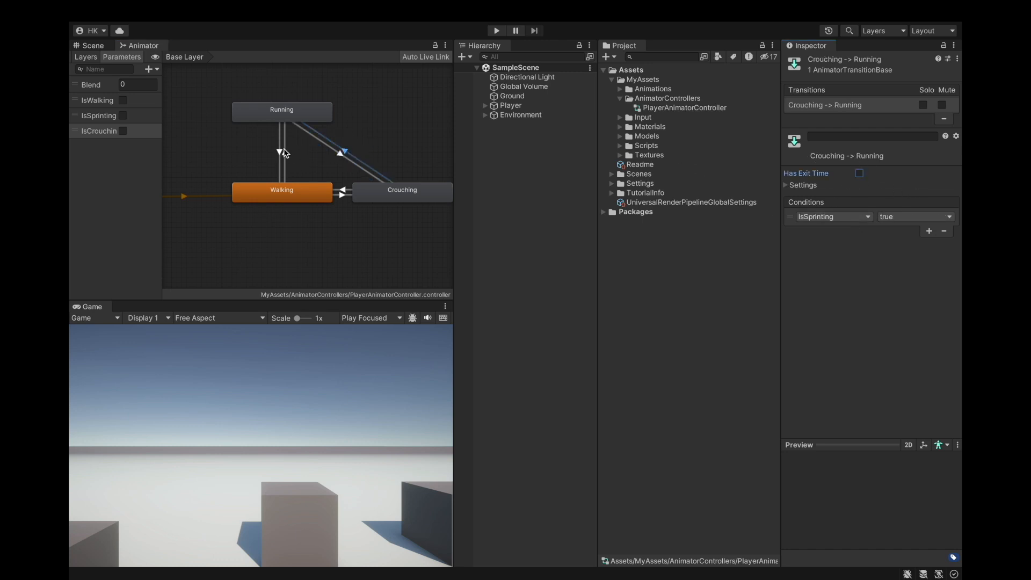
click(283, 149)
click(858, 173)
click(278, 148)
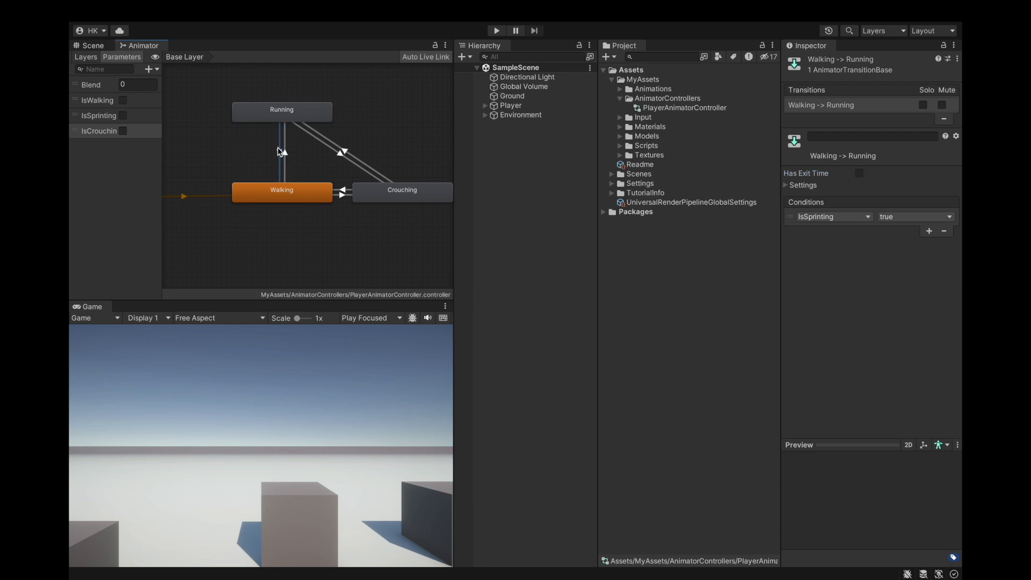
click(859, 173)
click(344, 193)
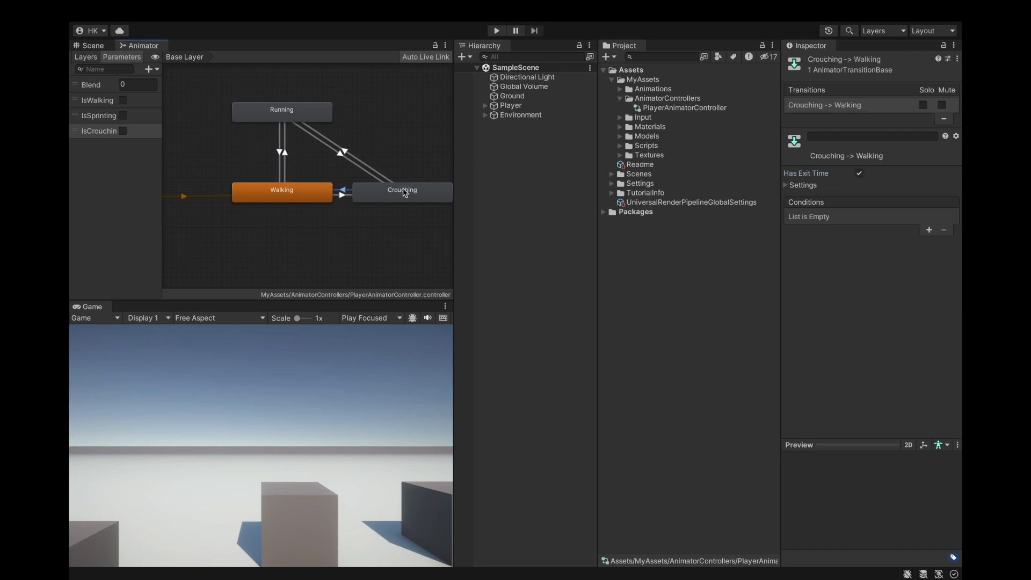
click(860, 173)
click(343, 195)
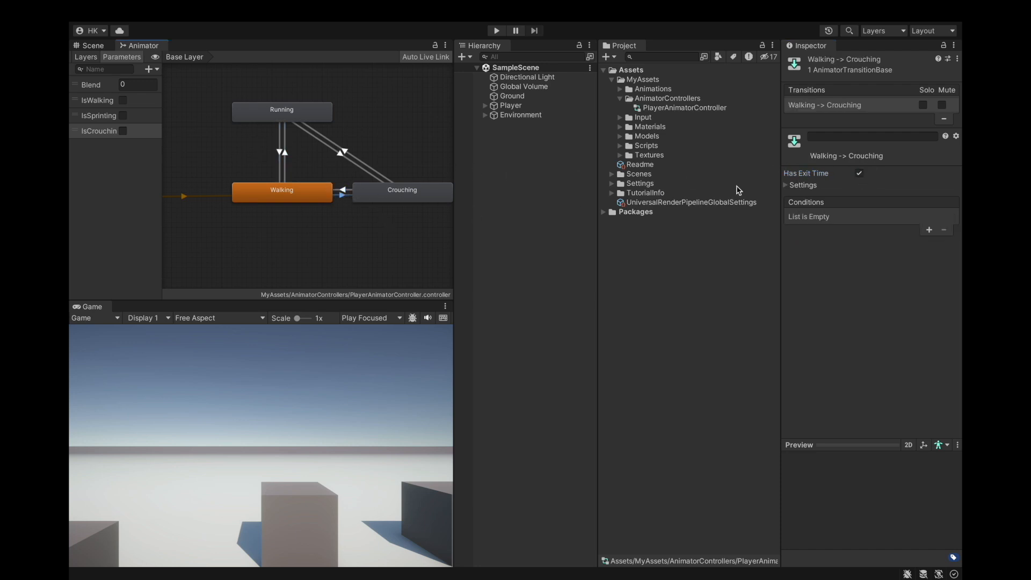
click(860, 173)
Step: Set the Running-to-Crouching transition's condition to IsCrouching true
click(344, 151)
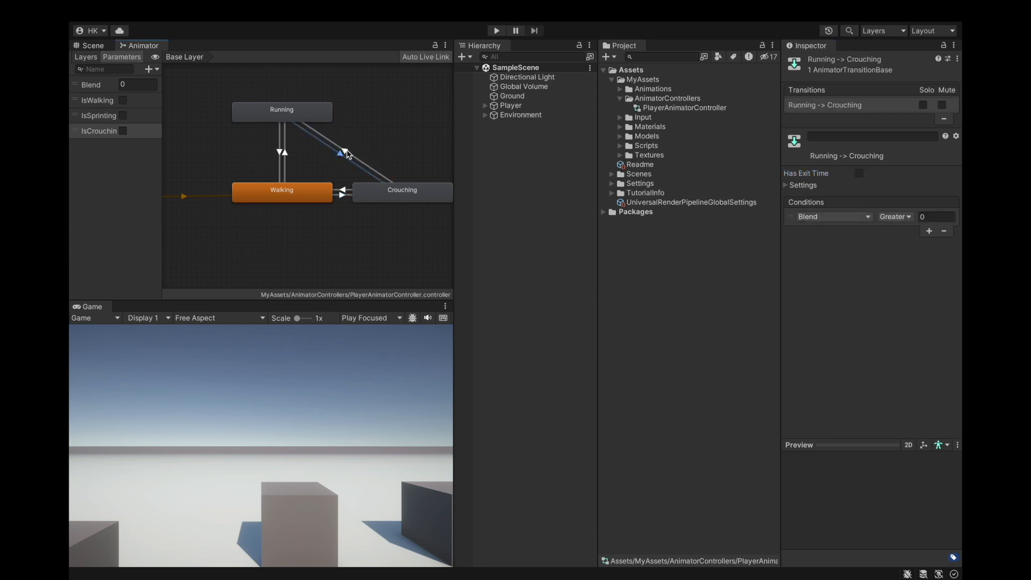
click(864, 217)
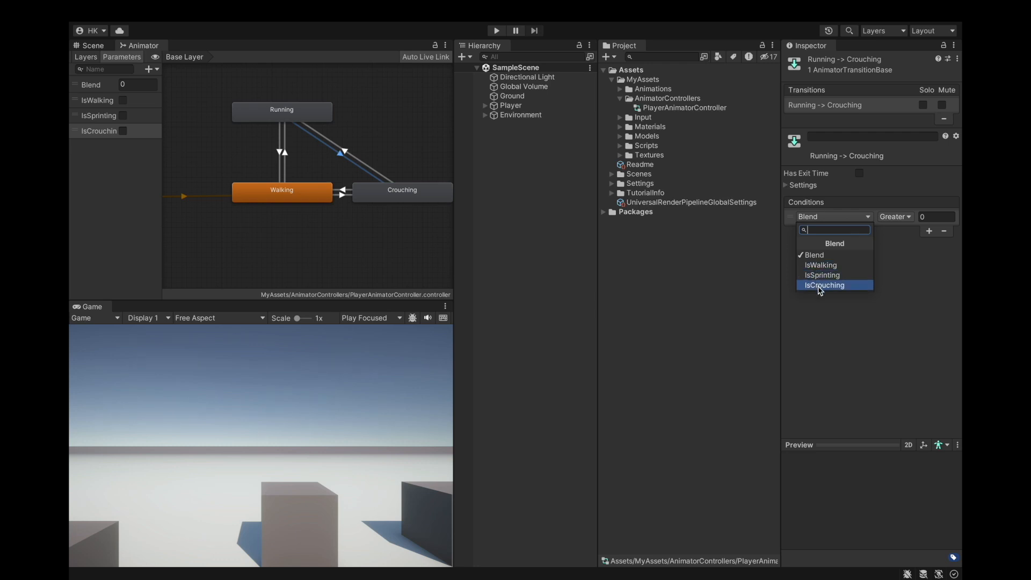
click(820, 286)
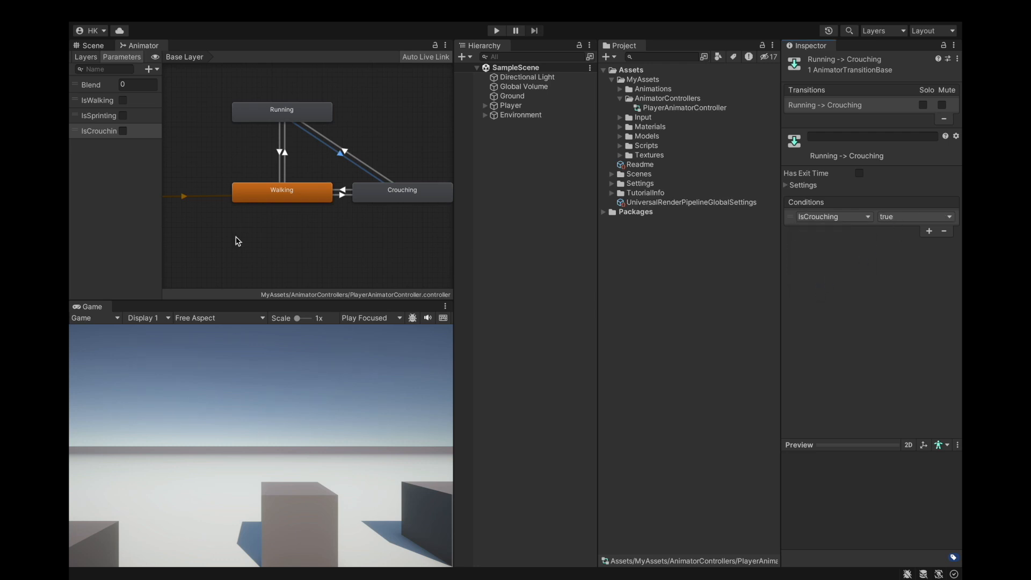
click(347, 156)
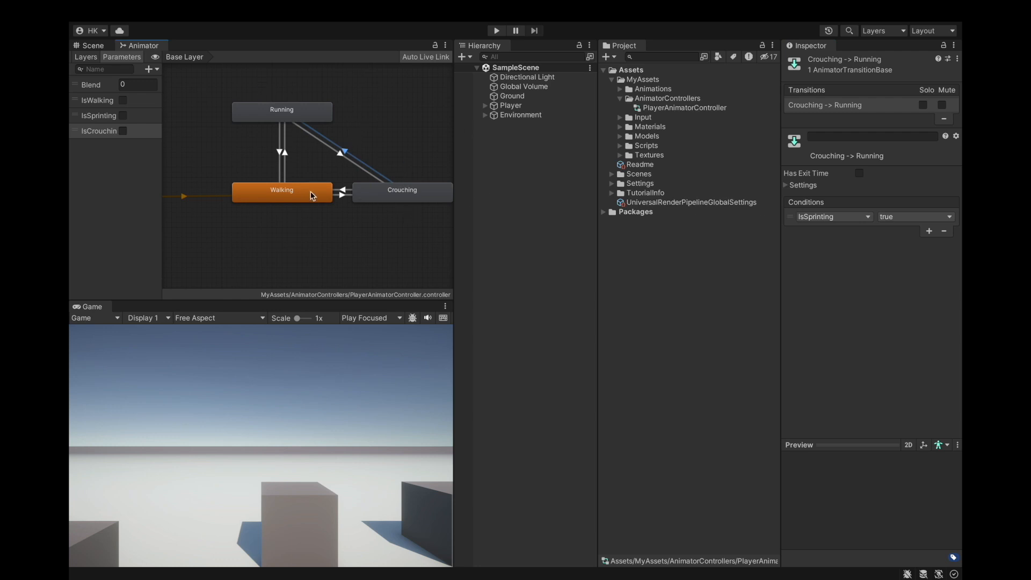
Step: Add a condition to the Walking-to-Crouching transition requiring IsCrouching to be true
click(343, 197)
click(929, 230)
click(853, 218)
click(832, 283)
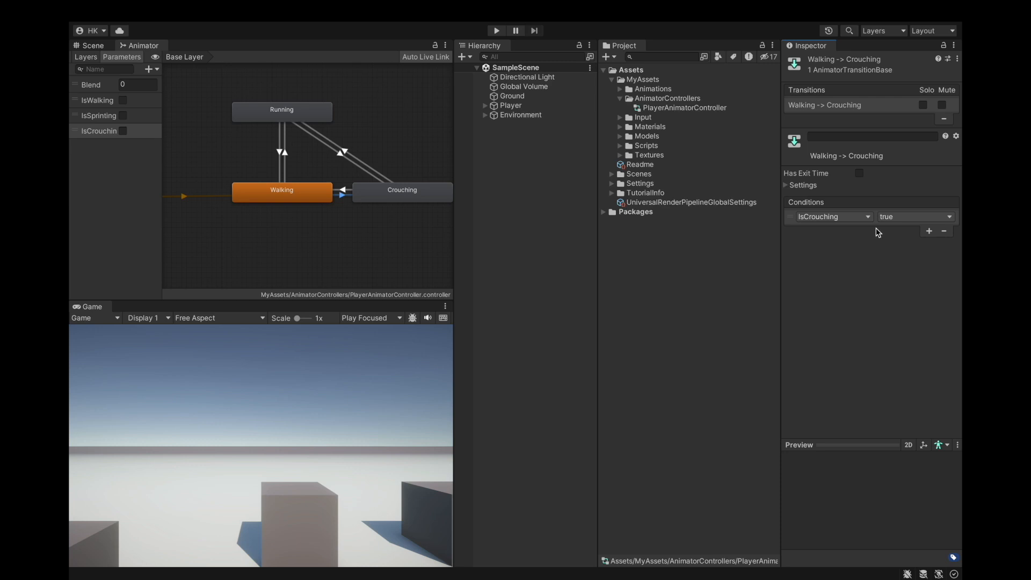
Step: Add an IsWalking true condition to the Crouching-to-Walking transition and check the conditions of both Walking–Running transitions
click(341, 191)
click(929, 230)
click(853, 217)
click(832, 263)
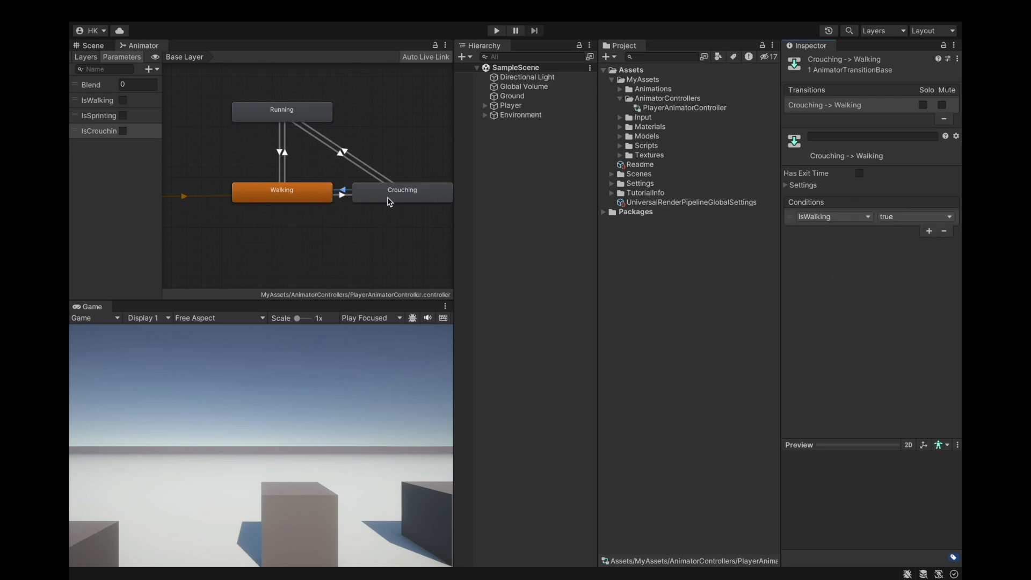
click(287, 154)
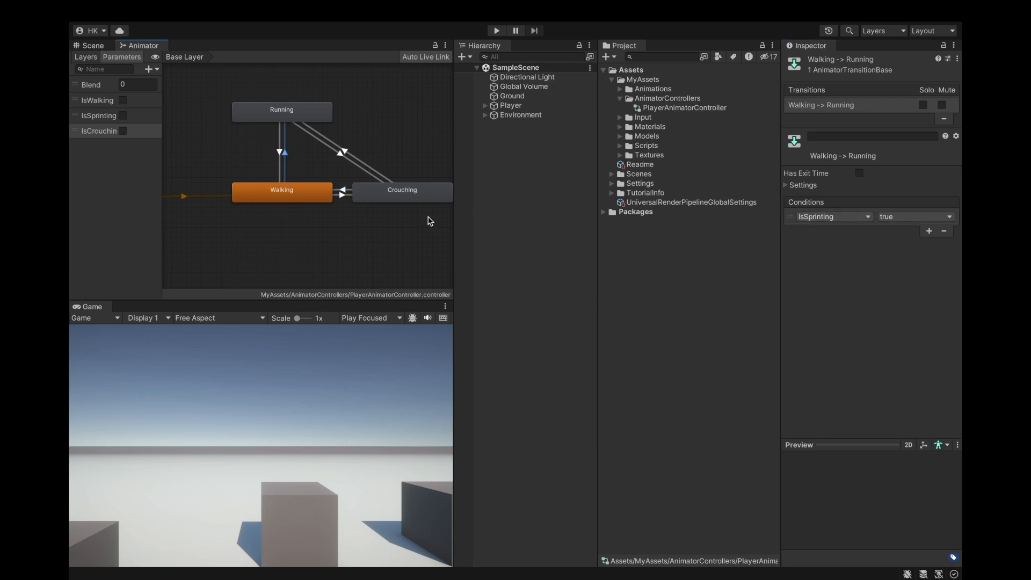
click(280, 152)
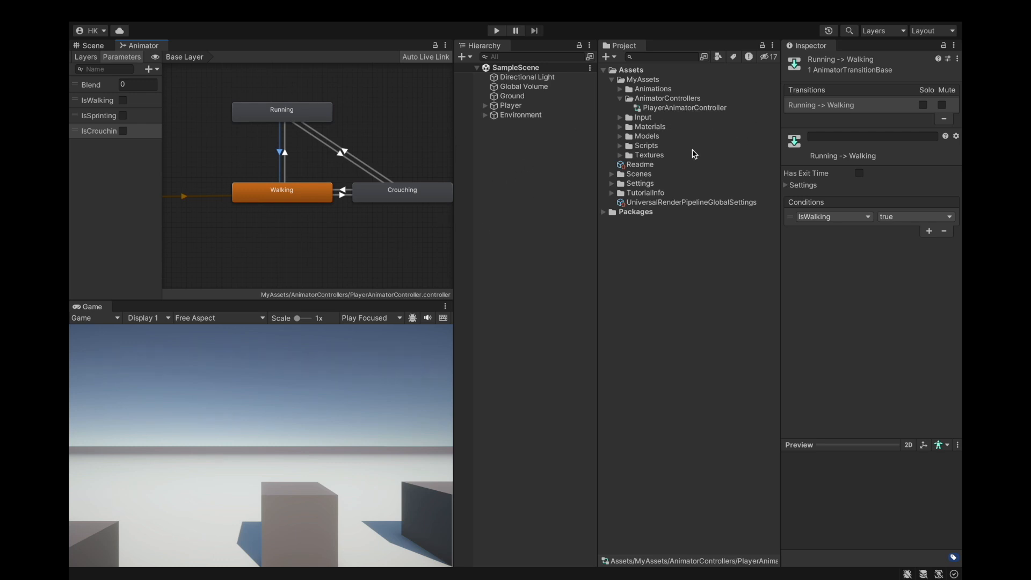
Step: Open the Walking blend tree and add a Float parameter named VelocityY
double_click(294, 191)
click(299, 168)
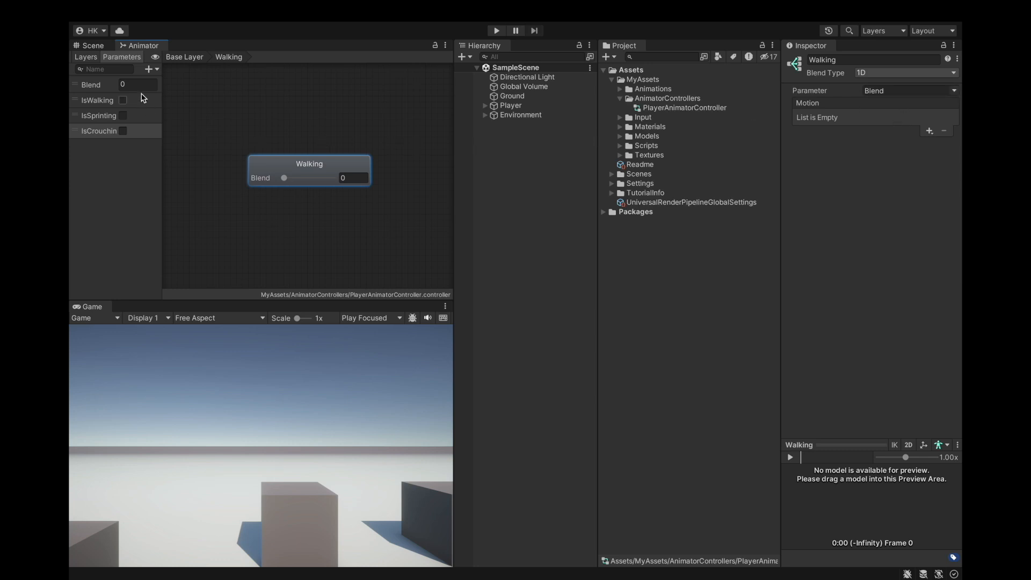
click(149, 69)
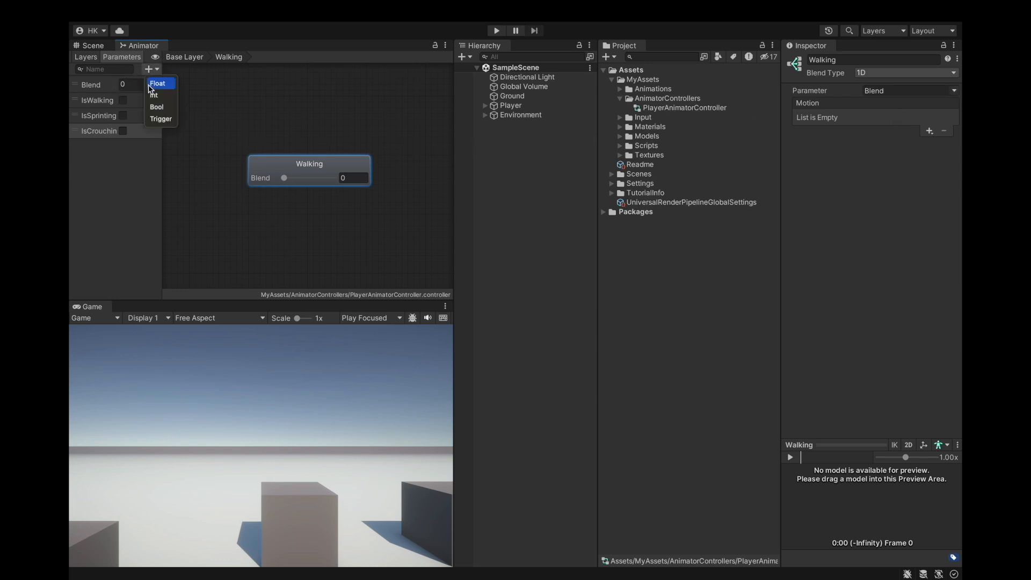
click(157, 83)
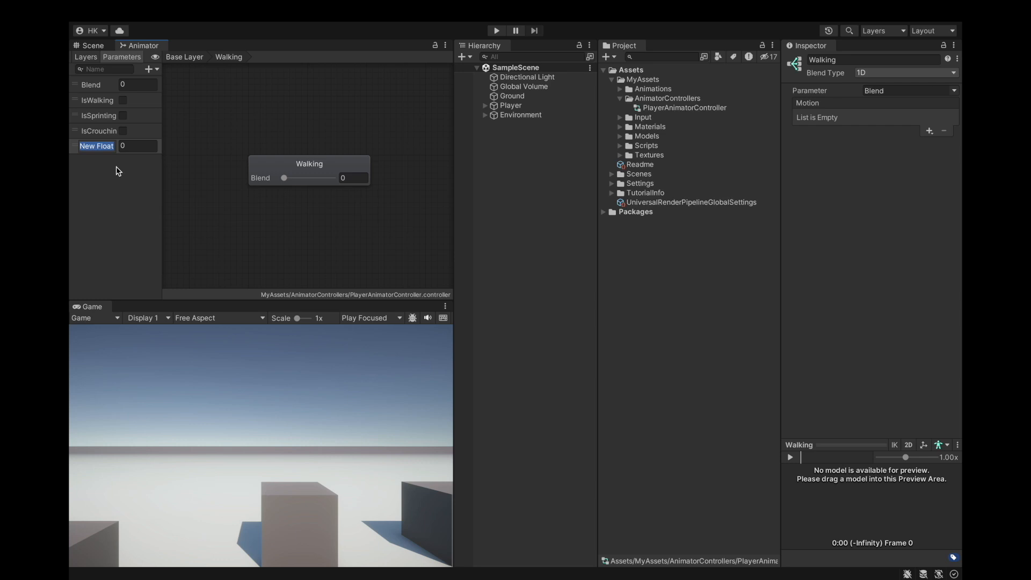
text(V)
key(BackSpace)
key(BackSpace)
key(BackSpace)
Step: Add a second Float parameter named VelocityZ
click(151, 69)
click(151, 68)
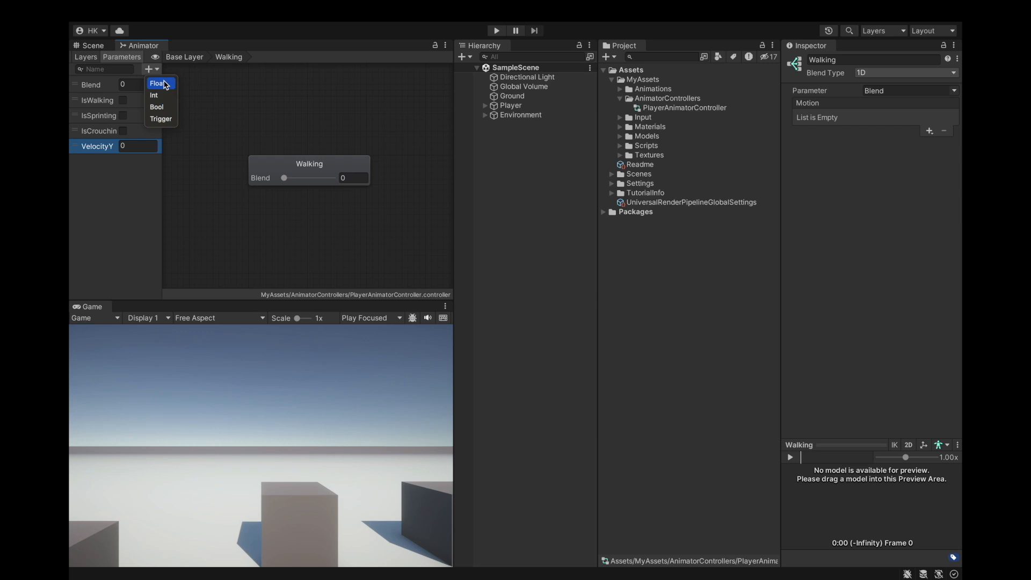
click(157, 83)
text(VelocityZ)
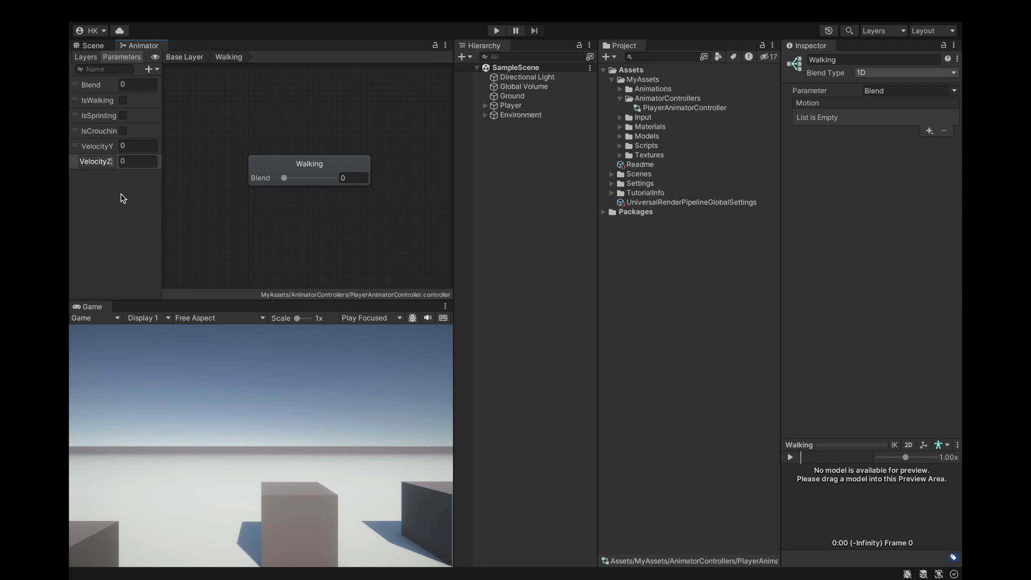
key(Return)
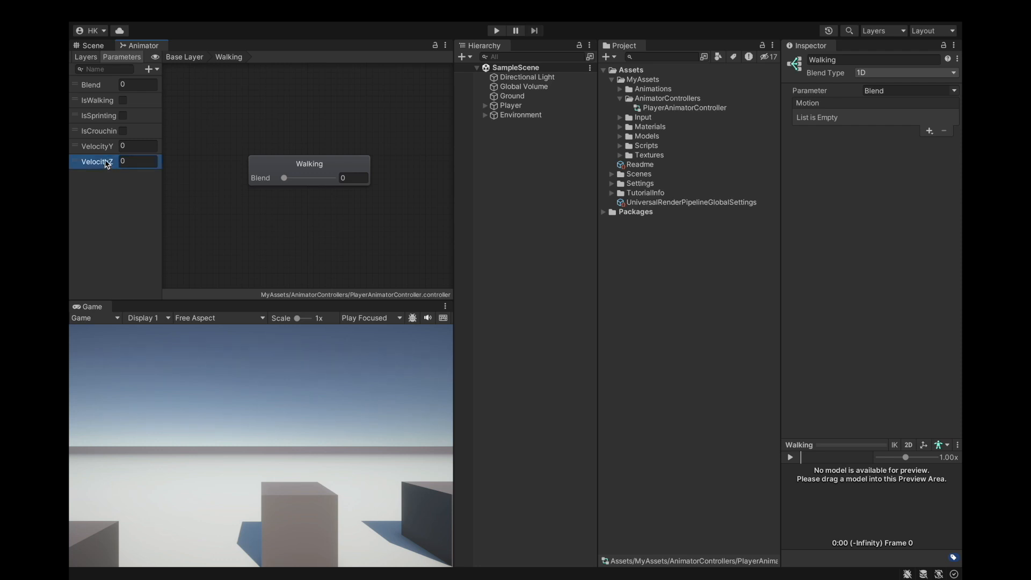
Step: Move VelocityZ above VelocityY in the parameter list and delete the Blend parameter
drag(114, 162, 111, 144)
right_click(102, 86)
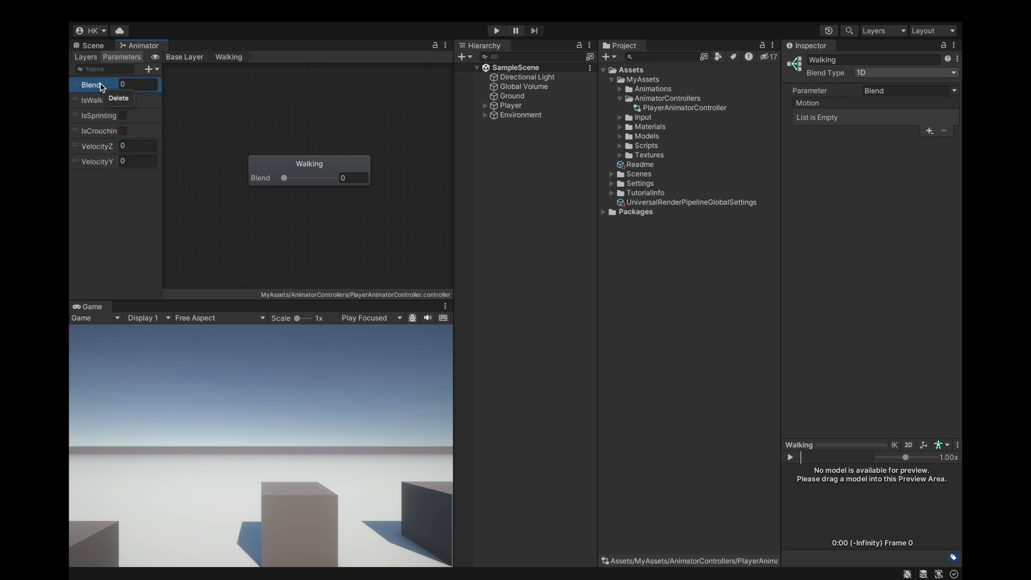
click(118, 103)
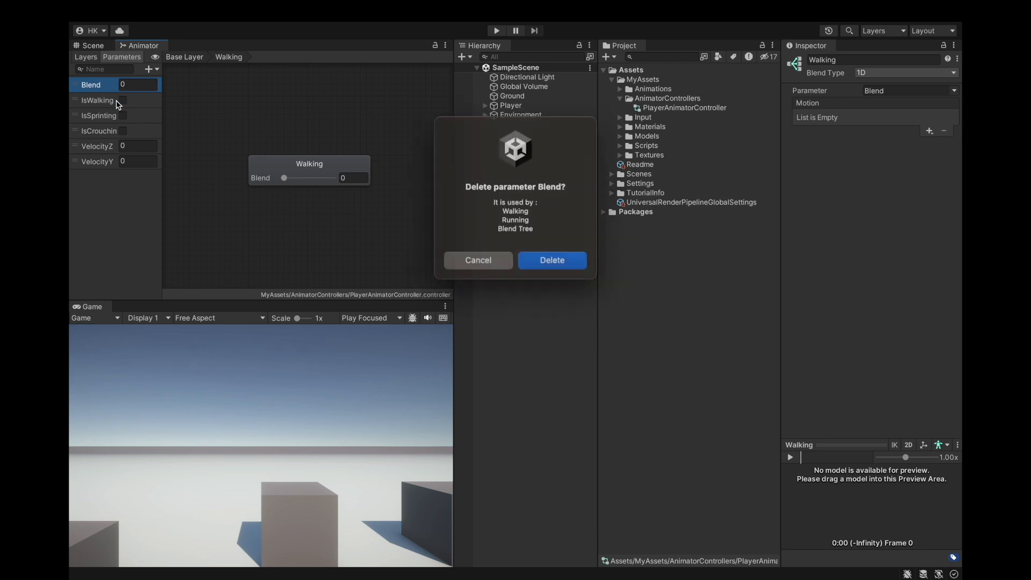
click(545, 258)
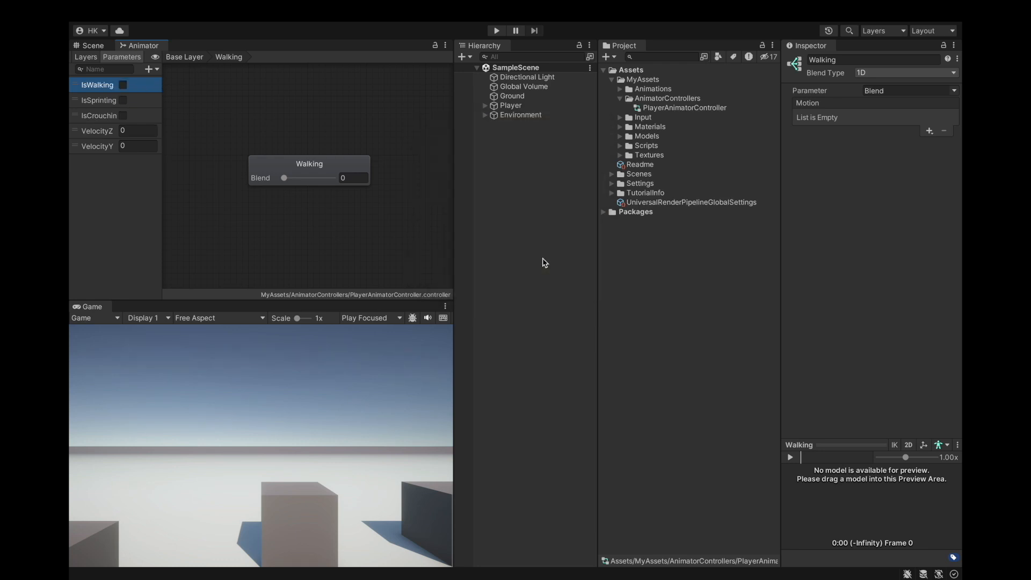
Step: Set the Walking blend tree's type to 2D Freeform Directional, with VelocityY as the first parameter and VelocityZ as the second
click(893, 74)
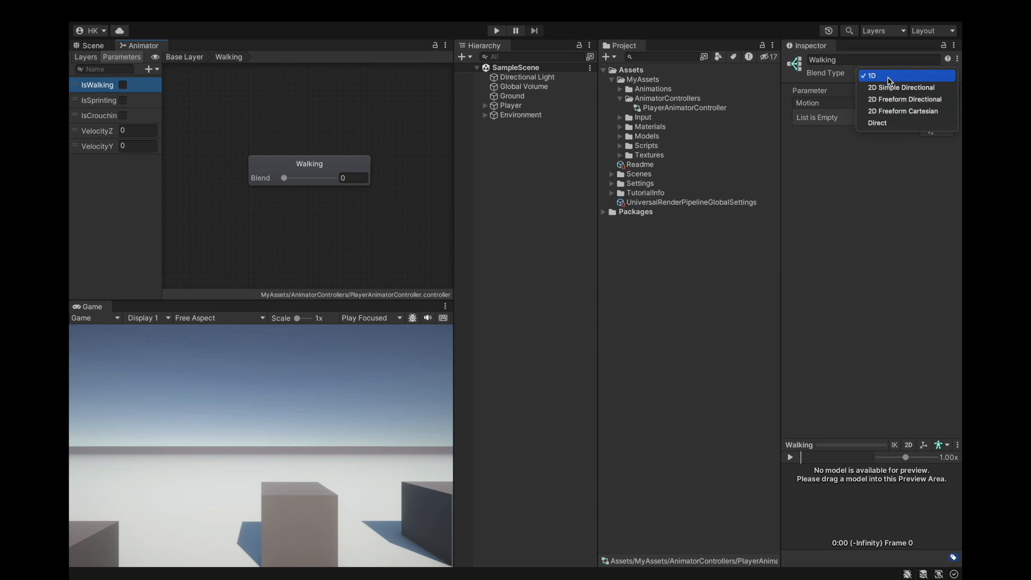
click(883, 102)
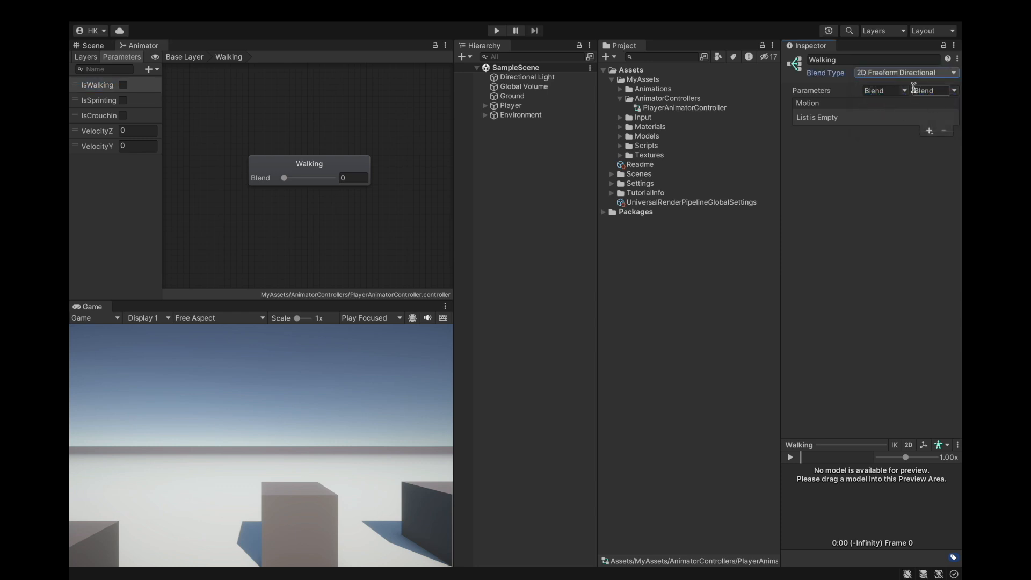
click(904, 90)
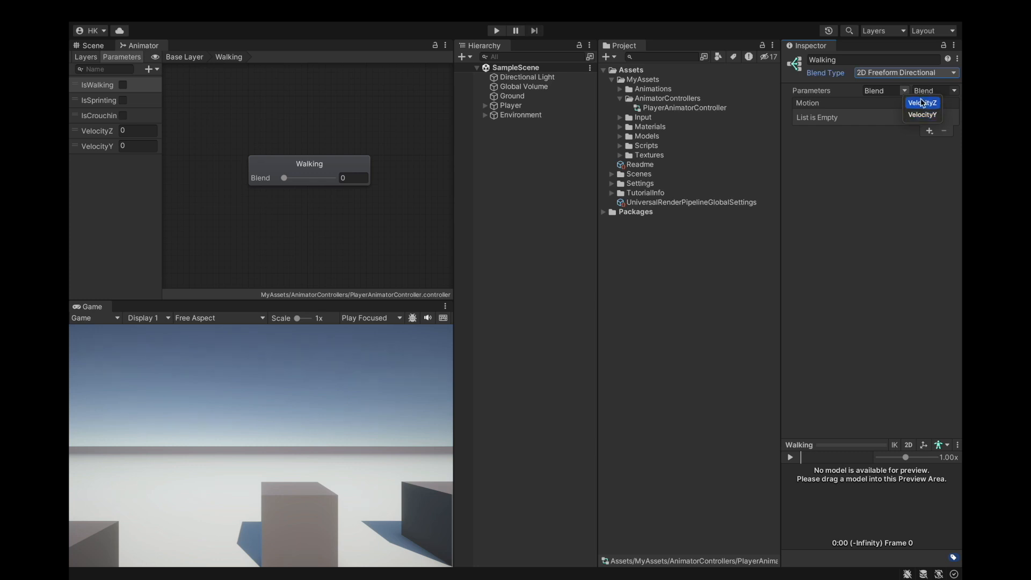
click(930, 116)
click(954, 90)
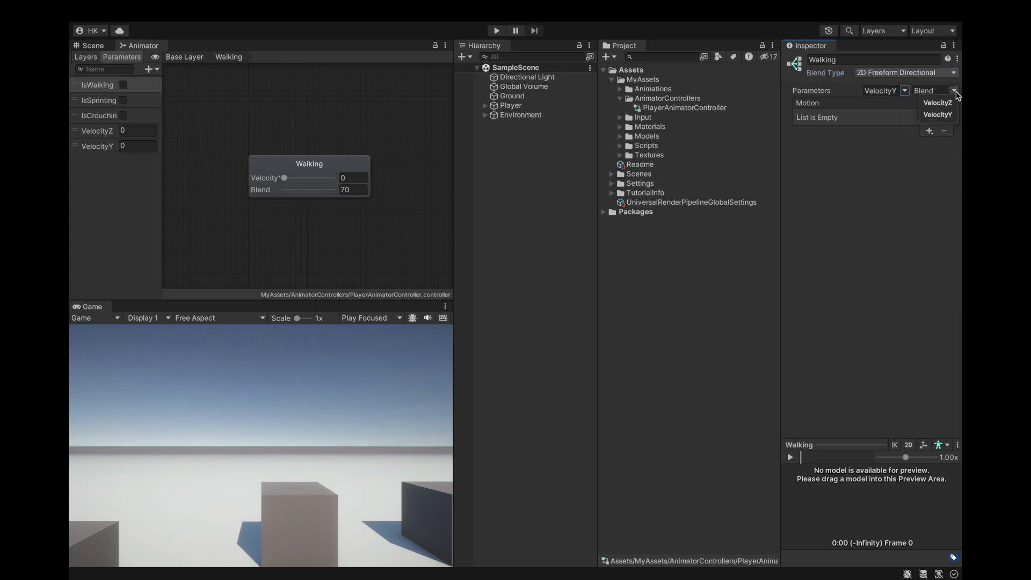
click(934, 102)
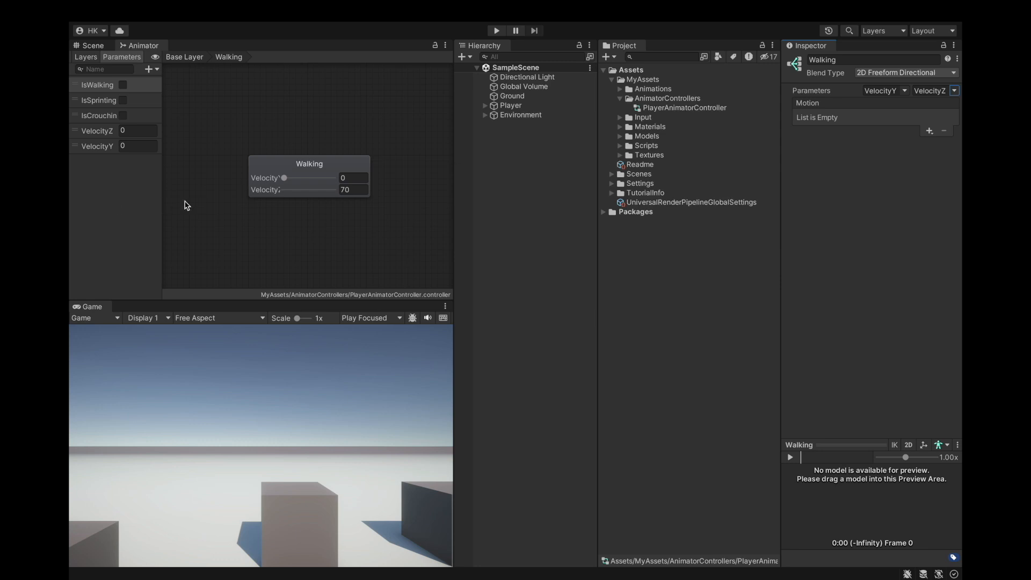
Step: Try out the velocity values on the Walking blend tree node and set both to 0
click(243, 181)
text(0.63)
click(343, 191)
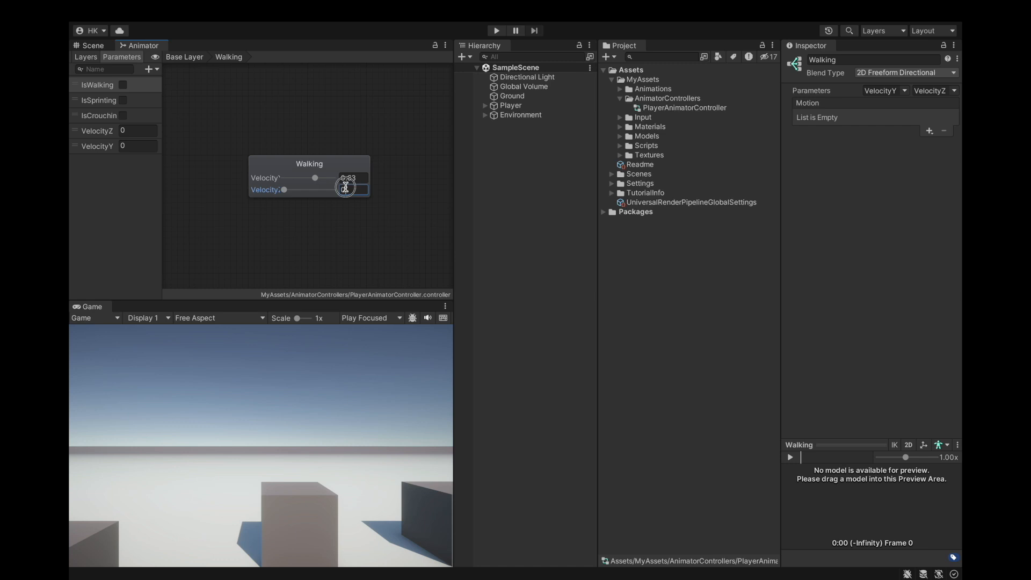
click(348, 178)
text(0)
click(331, 175)
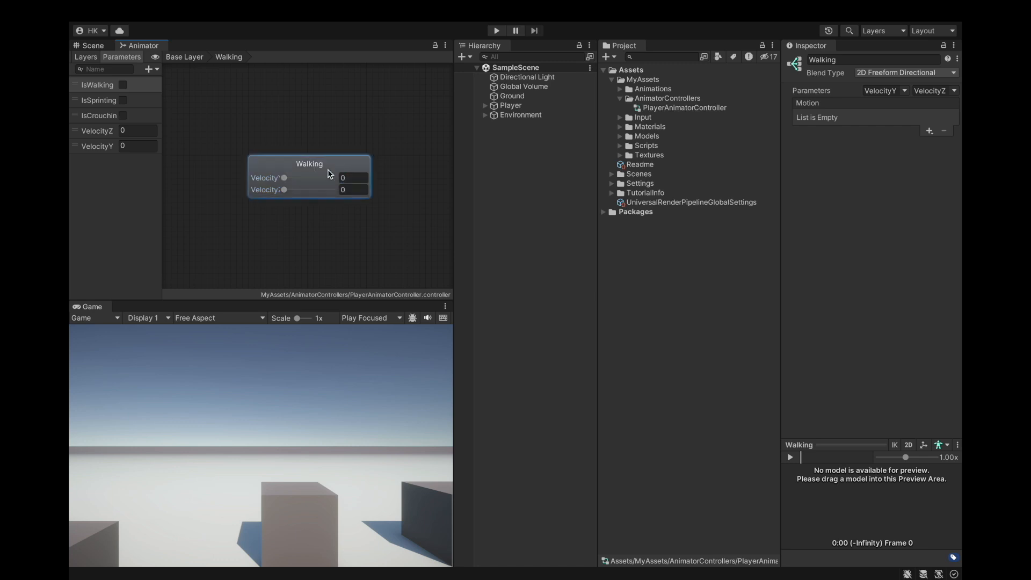
Step: Add five empty motion fields to the Walking blend tree
click(930, 131)
click(934, 150)
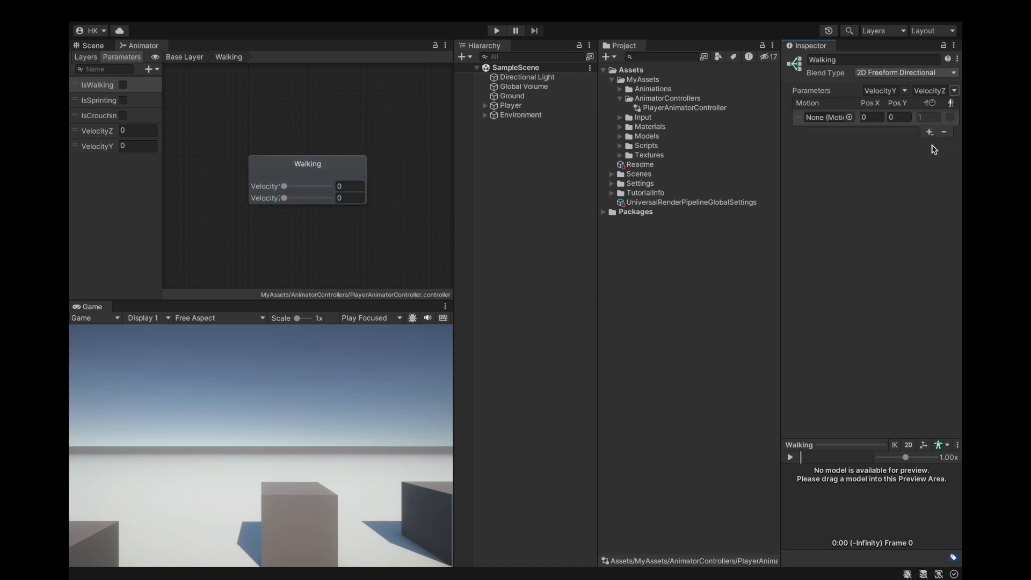
click(930, 131)
click(933, 150)
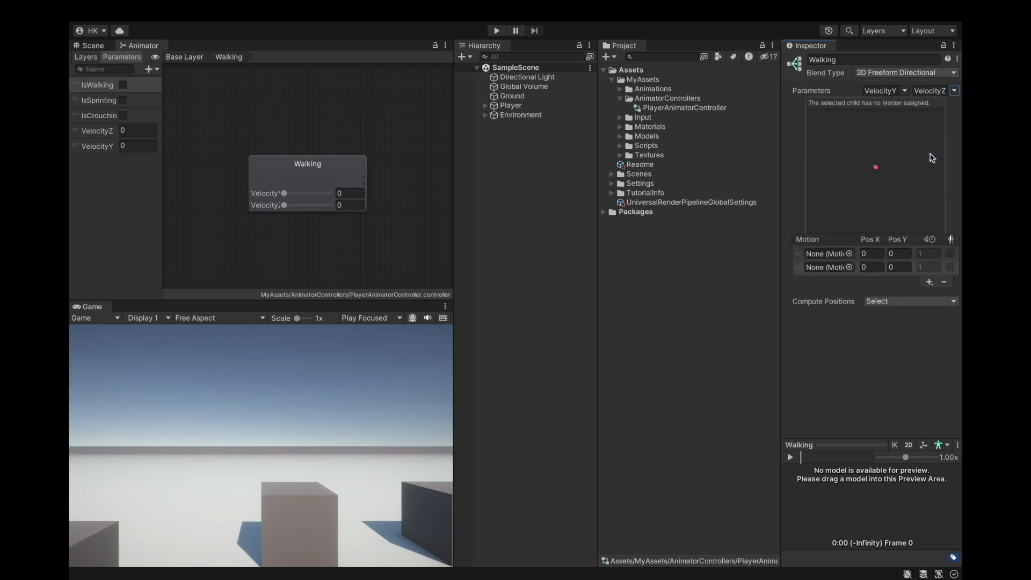
click(929, 288)
click(926, 303)
click(930, 302)
click(932, 317)
click(930, 317)
click(933, 330)
Step: Set Pos X and Pos Y of the added motion fields to 0
click(876, 287)
text(0.5)
click(871, 300)
text(0)
key(Tab)
text(0)
click(871, 314)
text(0)
key(Tab)
text(0)
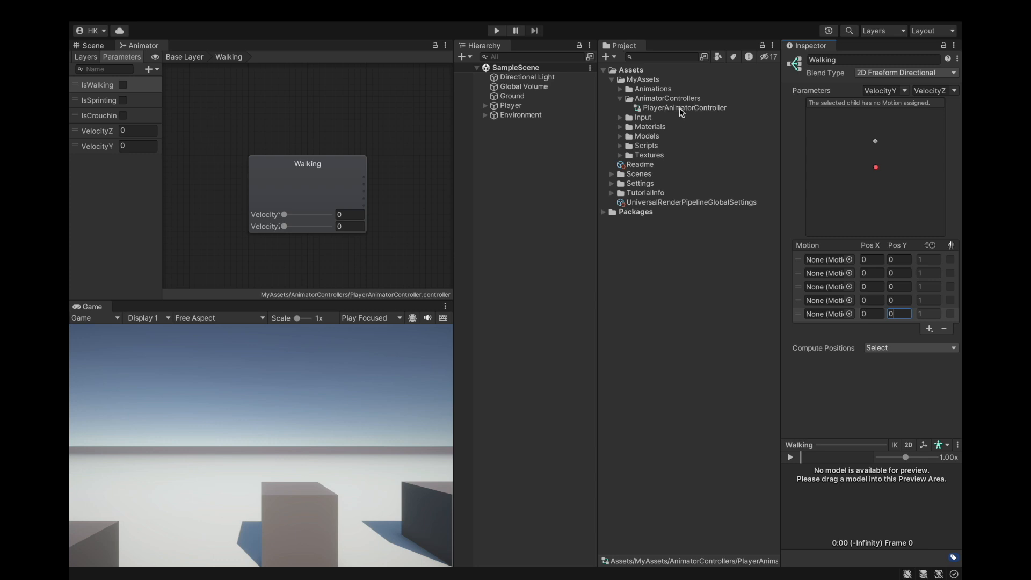
Step: Assign the Idle, Walking, Walking Backwards, Left Strafe Walking and Right Strafe Walking clips from the Player's Walking folder to the five motion fields in order
click(620, 89)
click(628, 99)
click(637, 126)
drag(666, 136, 827, 260)
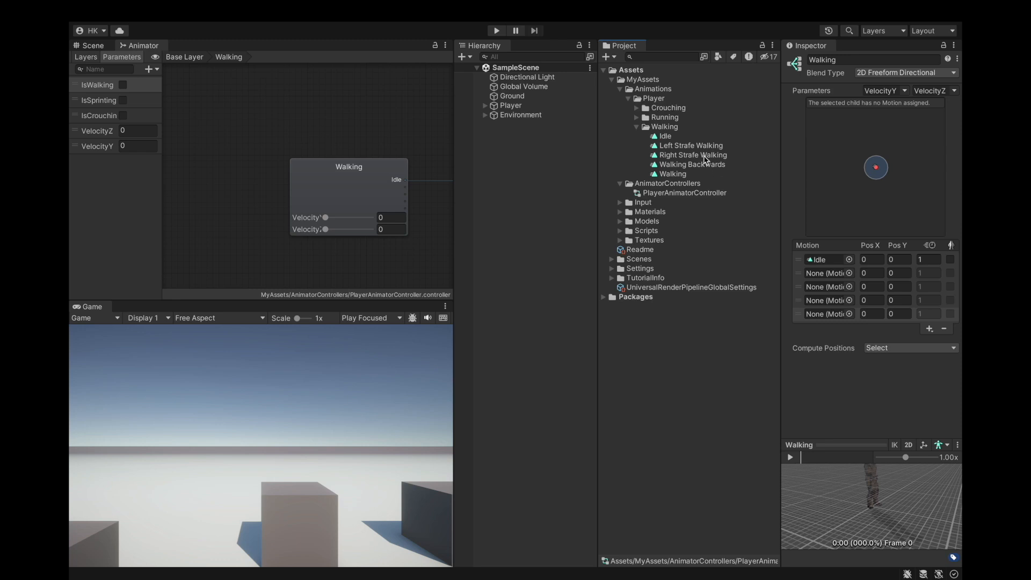
drag(673, 174, 827, 273)
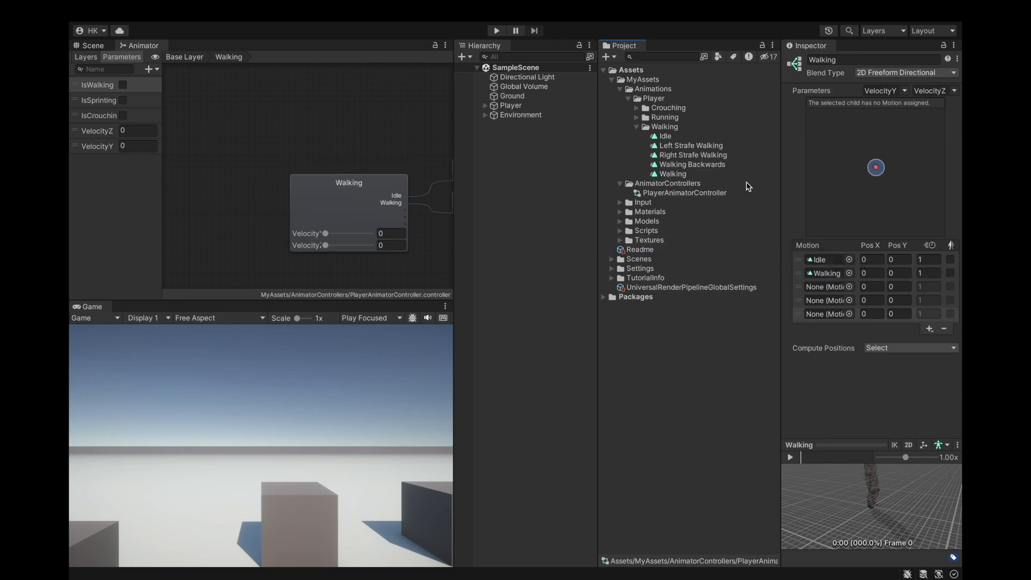
drag(717, 165, 827, 287)
drag(693, 146, 816, 300)
drag(698, 154, 816, 314)
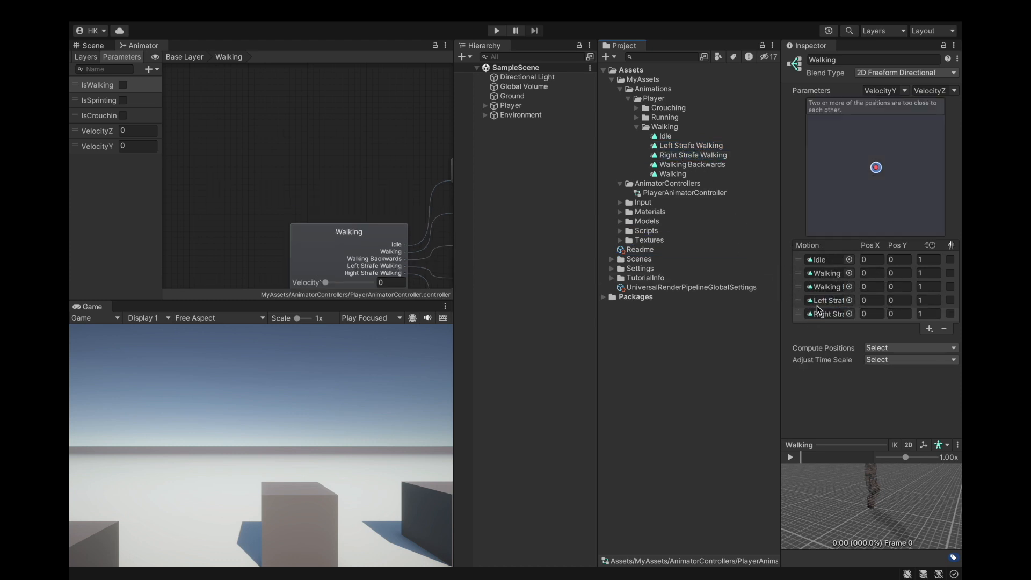
Step: Set Pos Y to 1 for the Walking motion and to -1 for Walking Backwards
click(899, 273)
text(1)
click(898, 286)
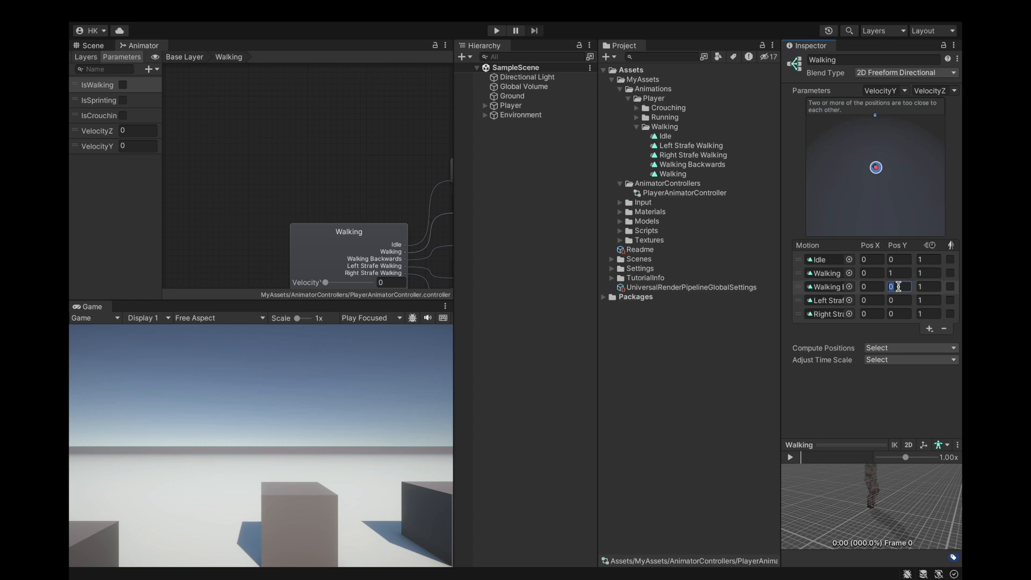
text(-1)
click(901, 300)
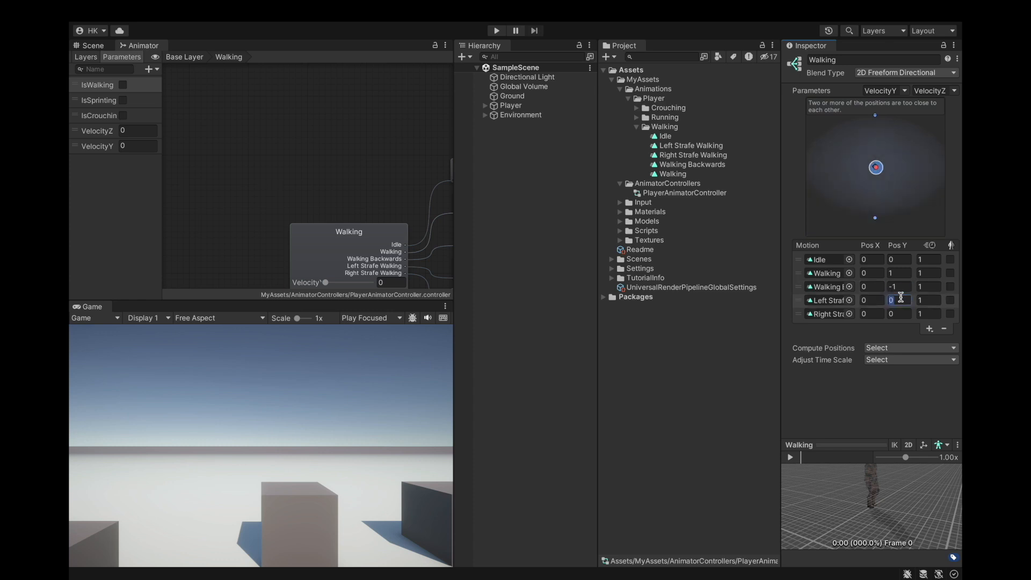
Step: Check which animation clips are assigned to the last two motion fields
click(849, 300)
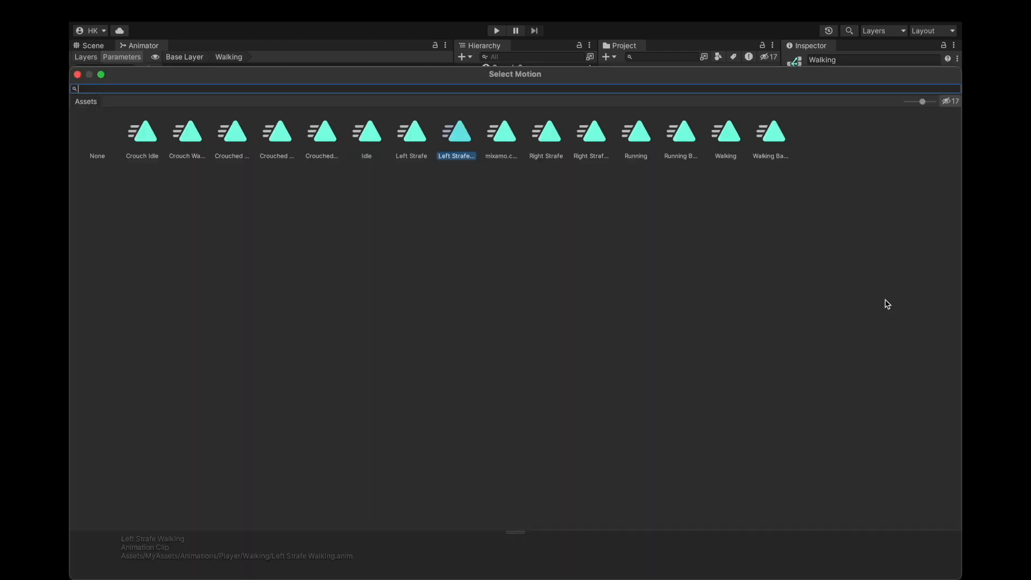
click(78, 75)
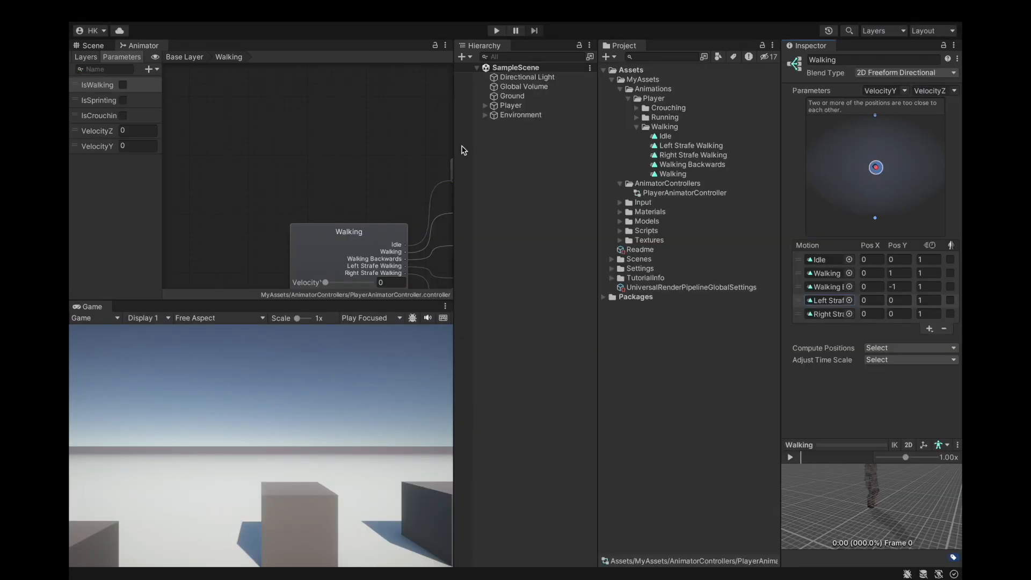
click(839, 300)
click(837, 314)
Step: Set Pos X to -1 for the Left Strafe Walking motion and to 1 for Right Strafe Walking
click(897, 301)
click(880, 301)
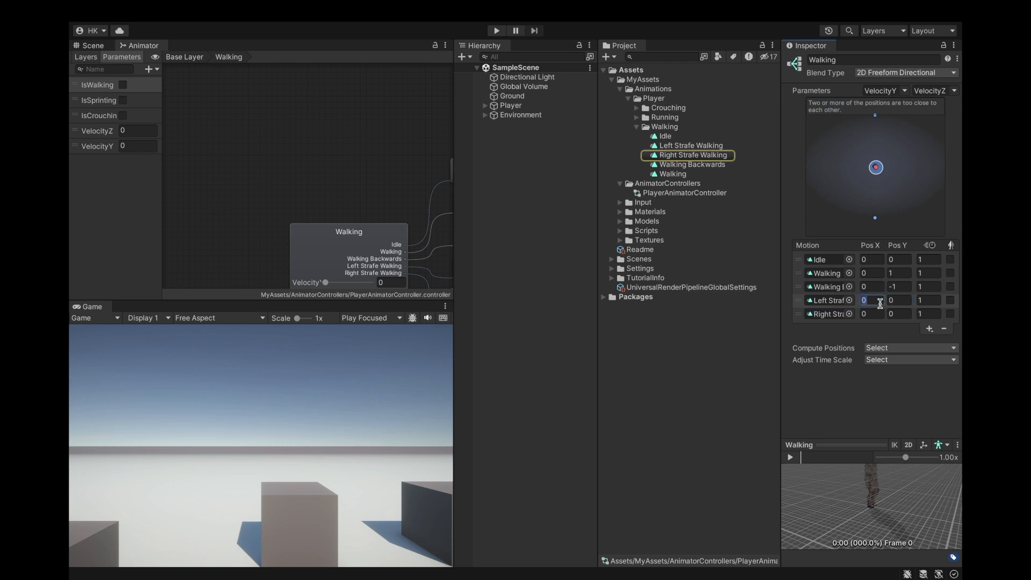
text(-1)
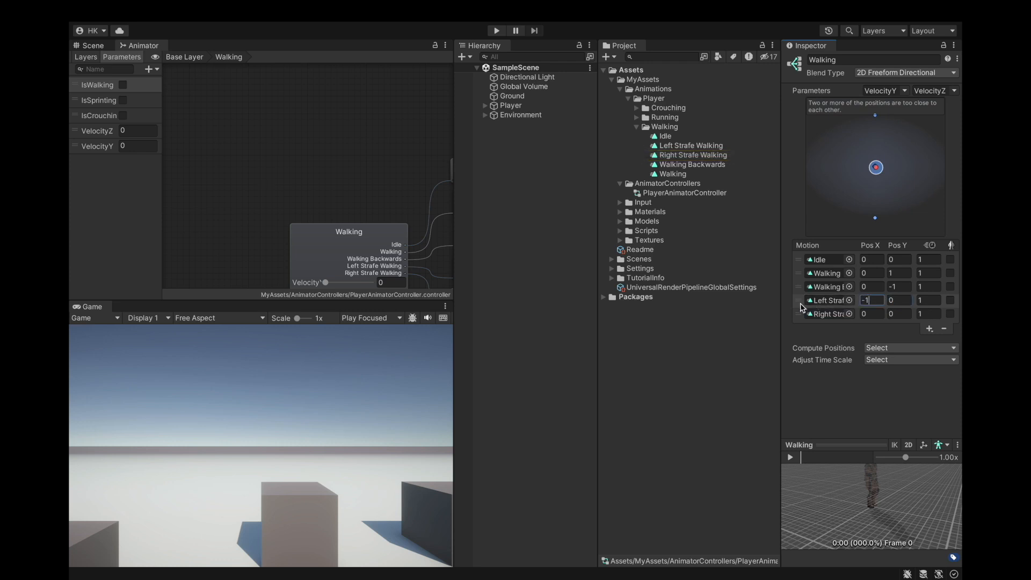
click(800, 304)
click(871, 314)
text(1)
click(801, 317)
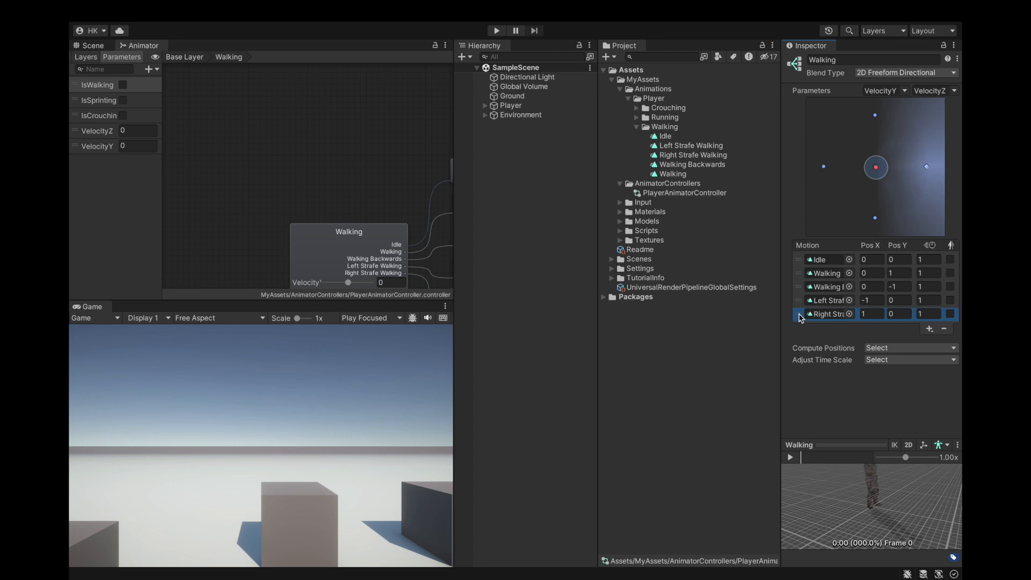
Step: Examine the blend areas of the backward and strafe motions and the Walking blend tree's node graph
click(801, 292)
click(800, 303)
click(800, 313)
scroll(351, 206, down, 5)
scroll(407, 249, up, 3)
scroll(317, 214, down, 5)
scroll(365, 198, up, 2)
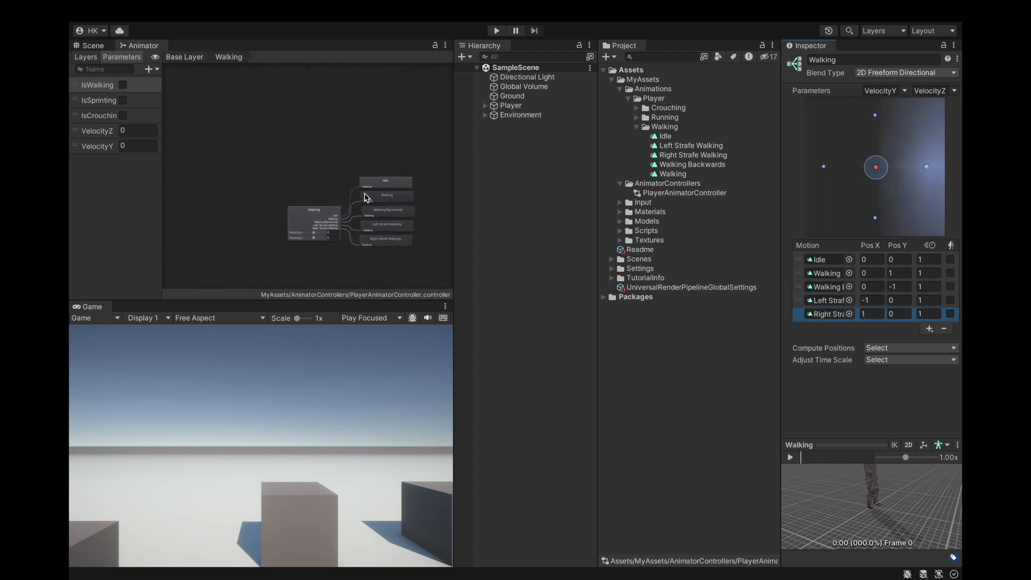
scroll(342, 211, up, 4)
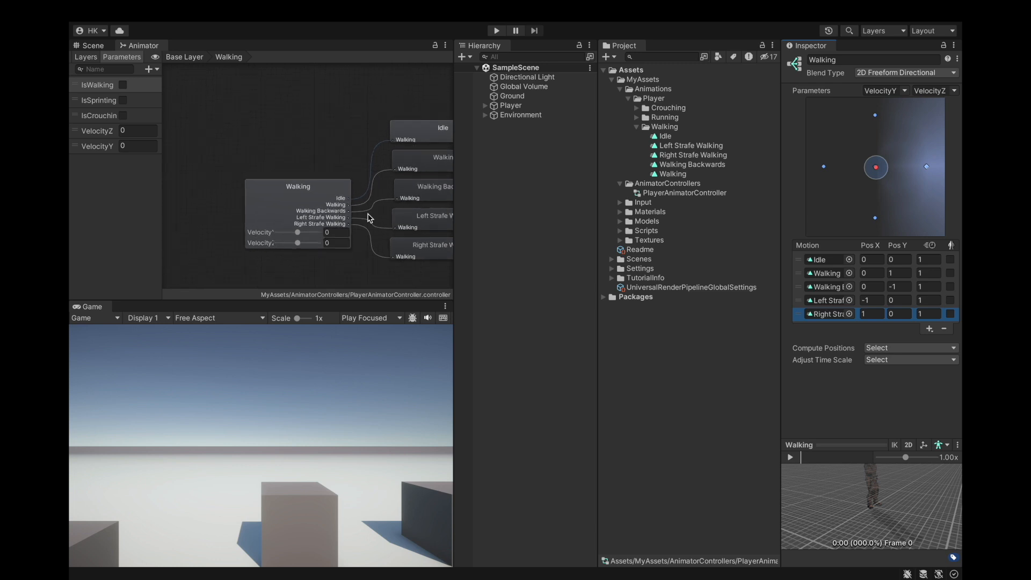
Step: Play the Walking blend tree's animation preview and bring the whole character into view
click(790, 457)
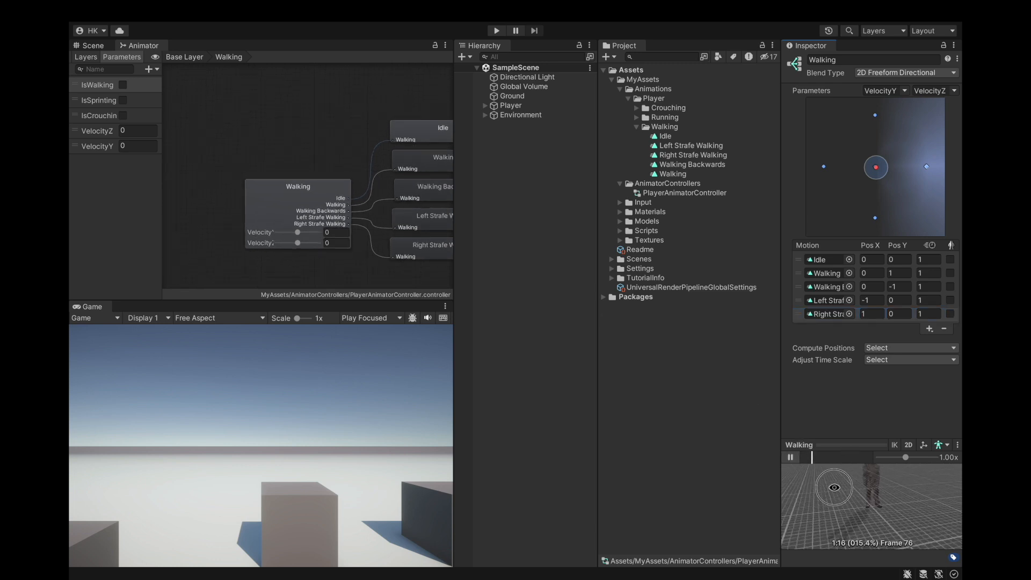
drag(874, 500, 885, 533)
scroll(885, 535, up, 4)
scroll(886, 535, down, 4)
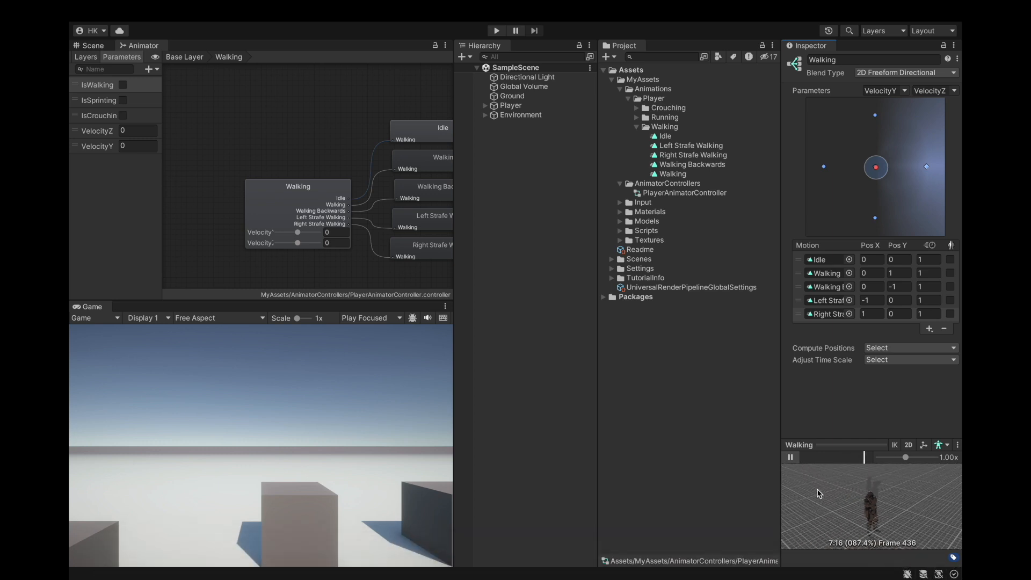
Step: Preview the right strafe by raising VelocityY to 1 on the Walking node, and reset it to 0
click(300, 232)
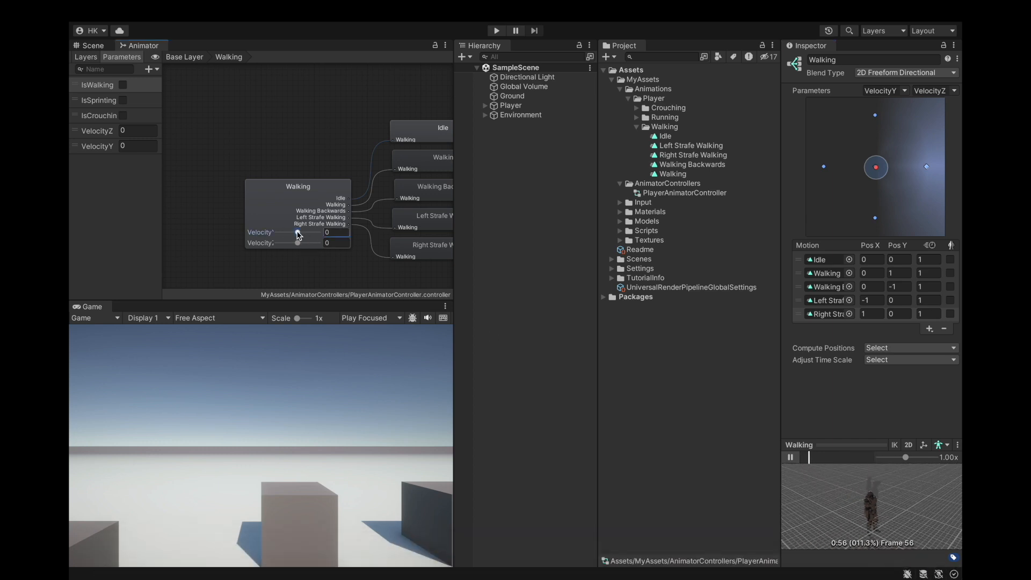
drag(301, 235, 338, 233)
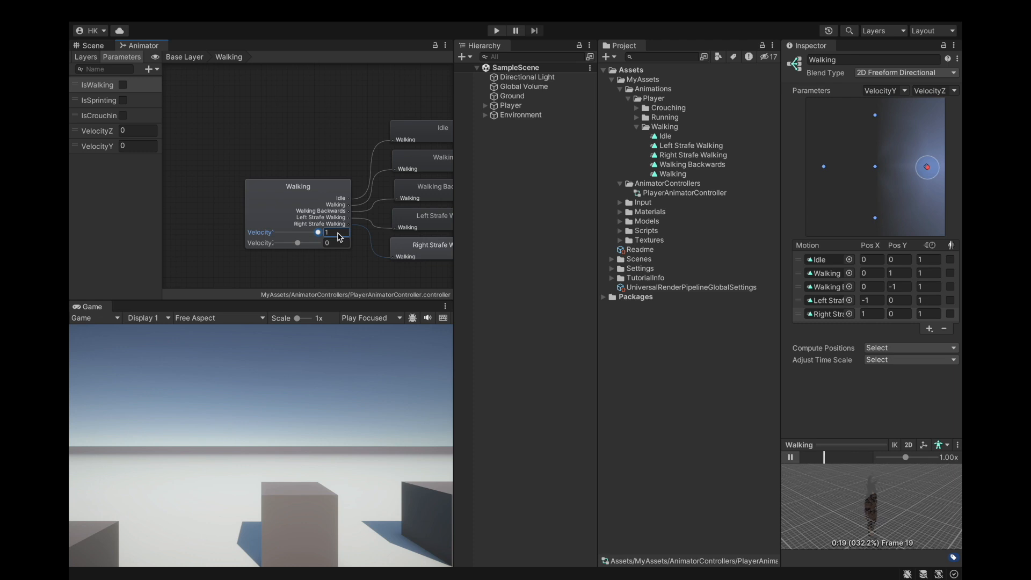
text(0)
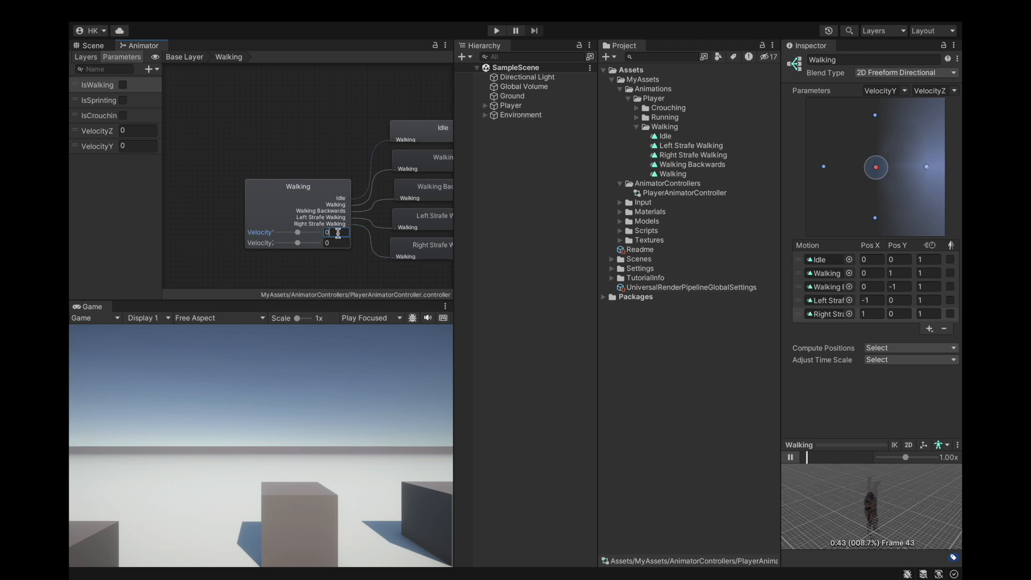
click(316, 211)
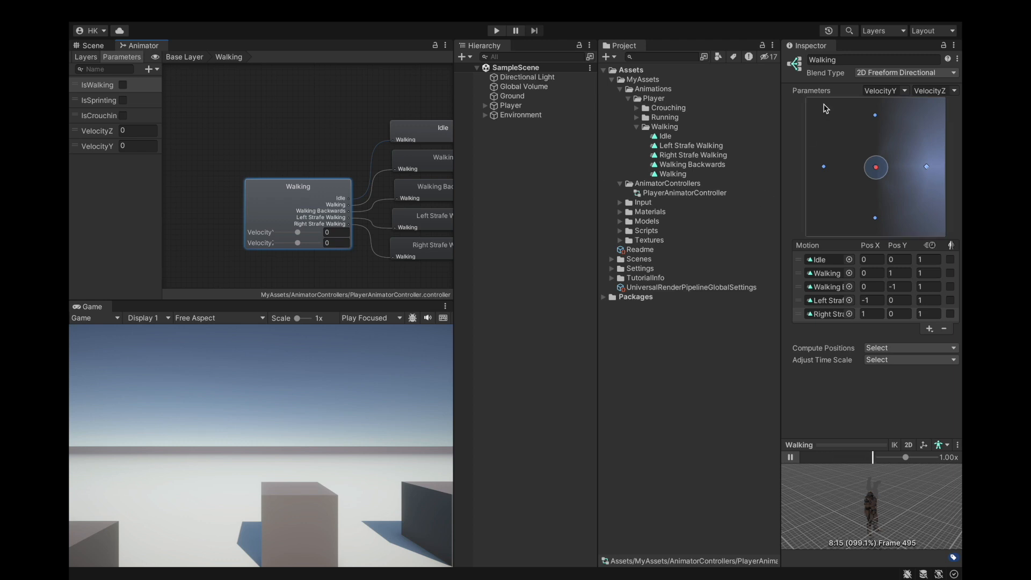
drag(297, 232, 325, 232)
click(335, 233)
text(0)
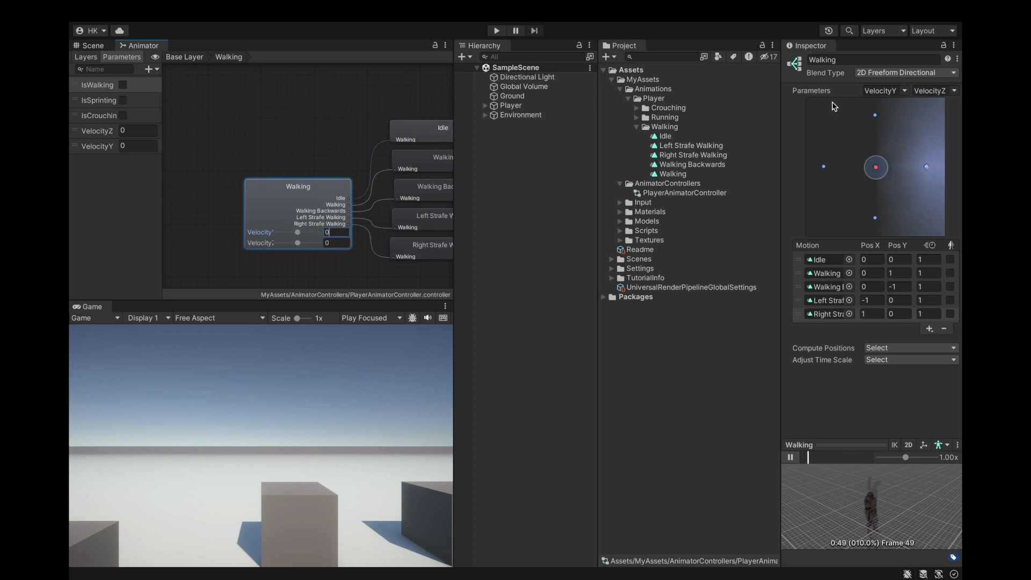
Step: Swap the Walking blend tree's parameters so that VelocityZ comes first and VelocityY second
click(906, 91)
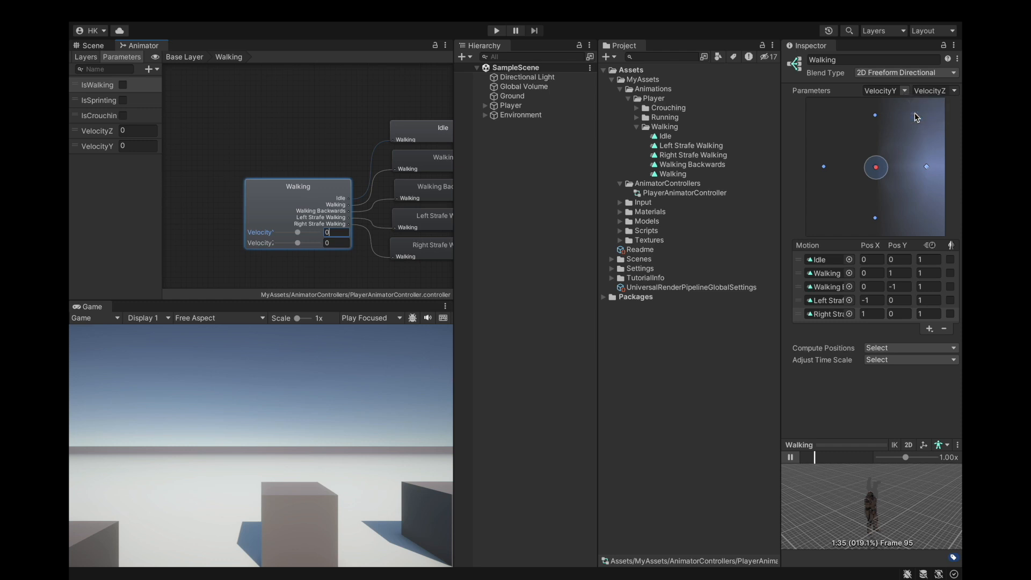
click(923, 102)
click(955, 90)
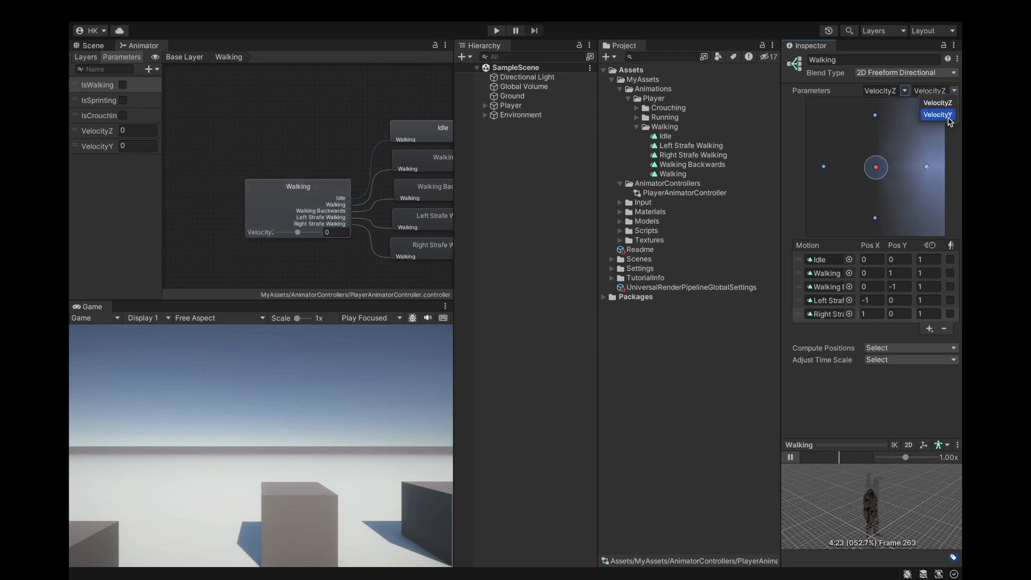
click(946, 116)
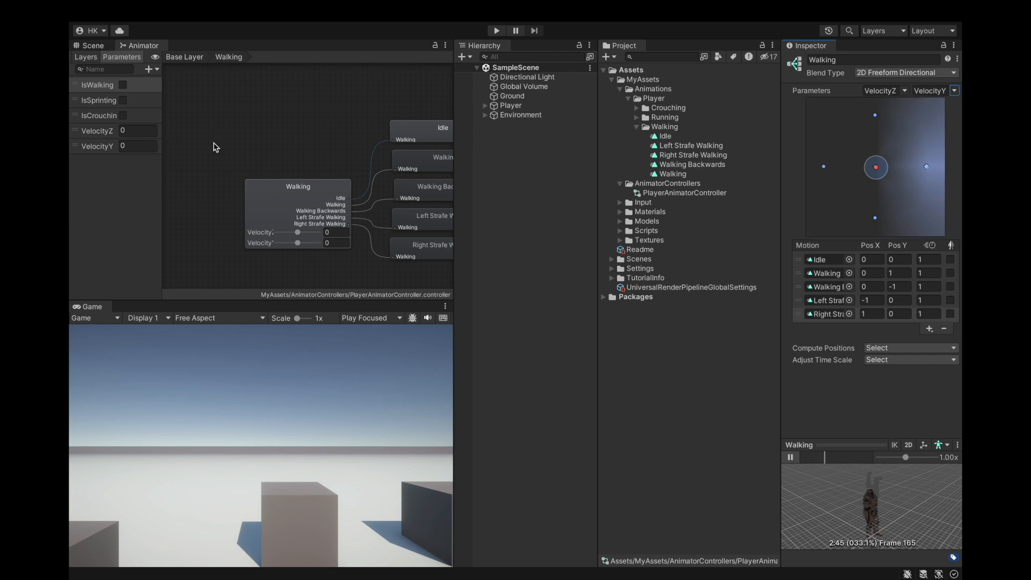
Step: Return to the Base Layer and select the Walking state
scroll(205, 154, down, 3)
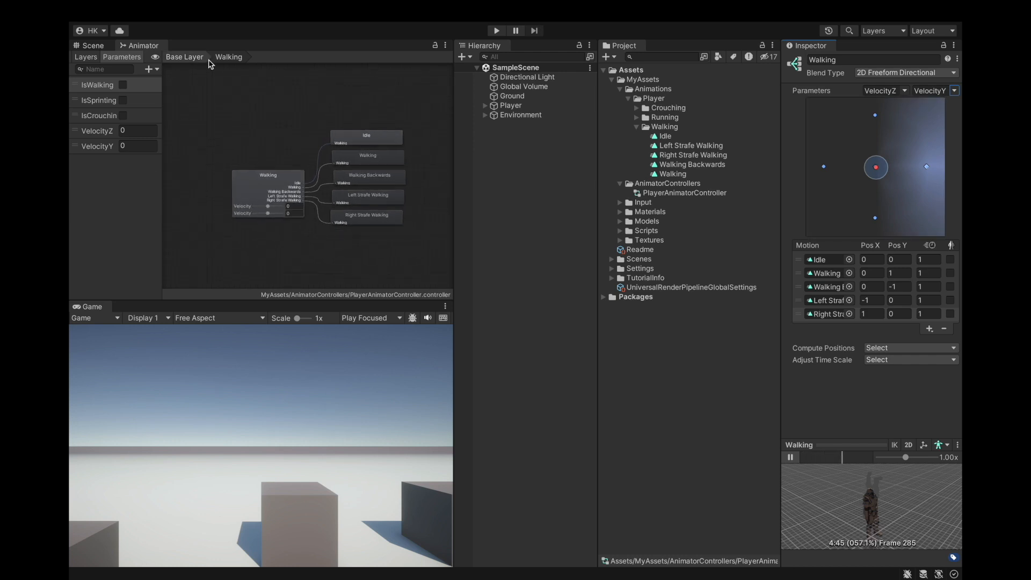
click(185, 57)
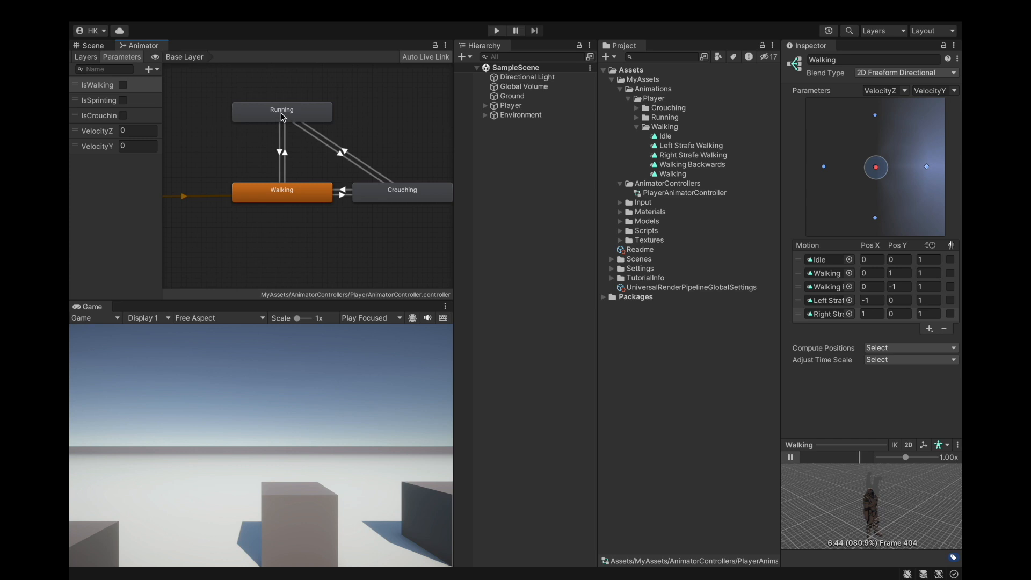
click(296, 197)
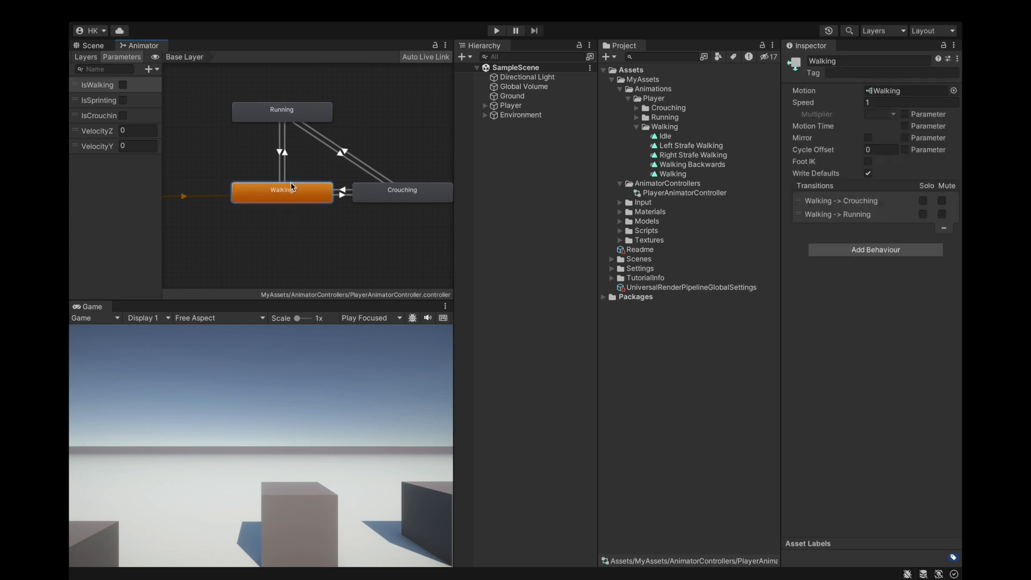
Step: Check the Walking blend tree, then open the Running blend tree and set its blend type to 2D Freeform Directional
double_click(289, 194)
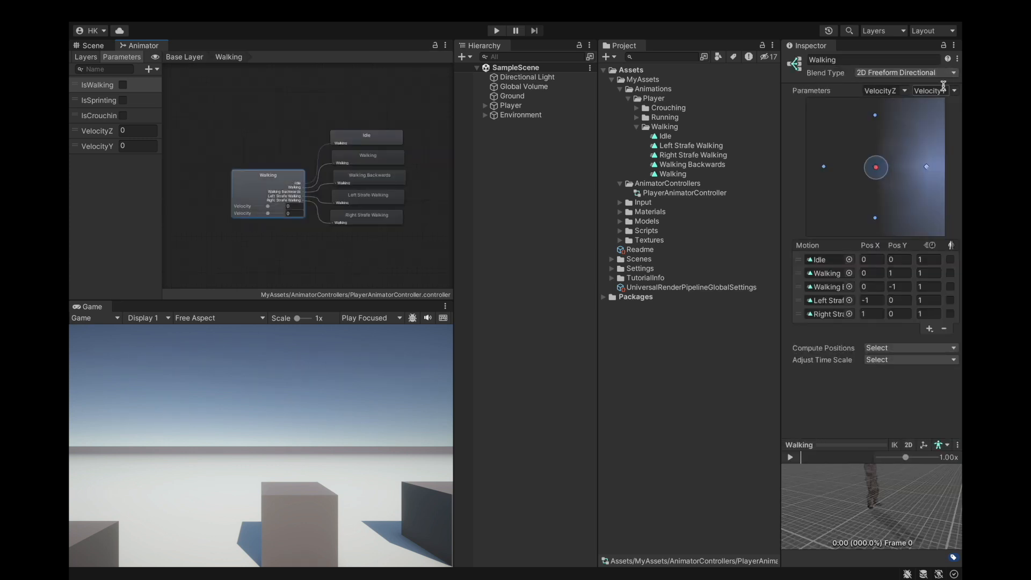
click(181, 56)
double_click(283, 110)
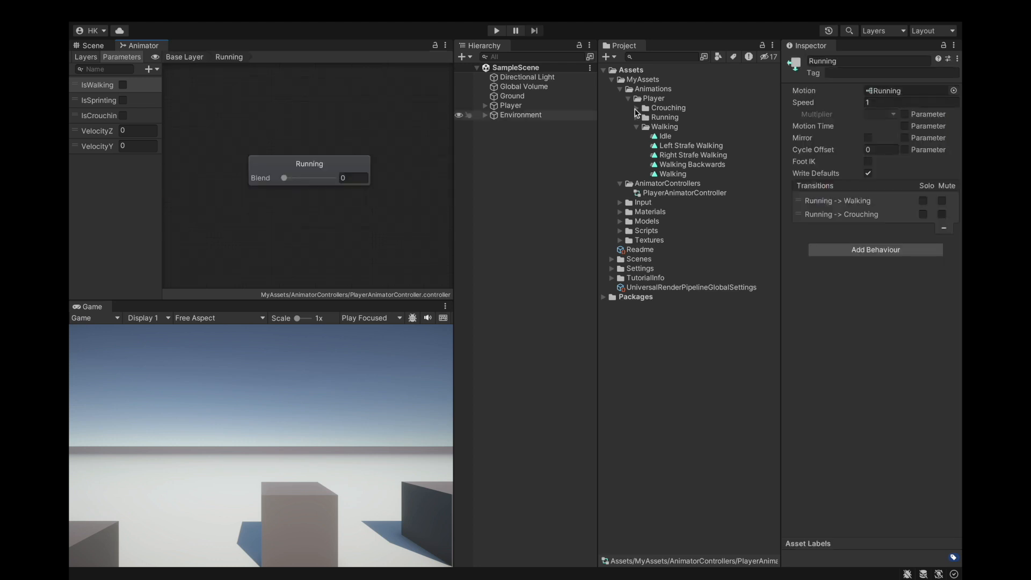
click(312, 159)
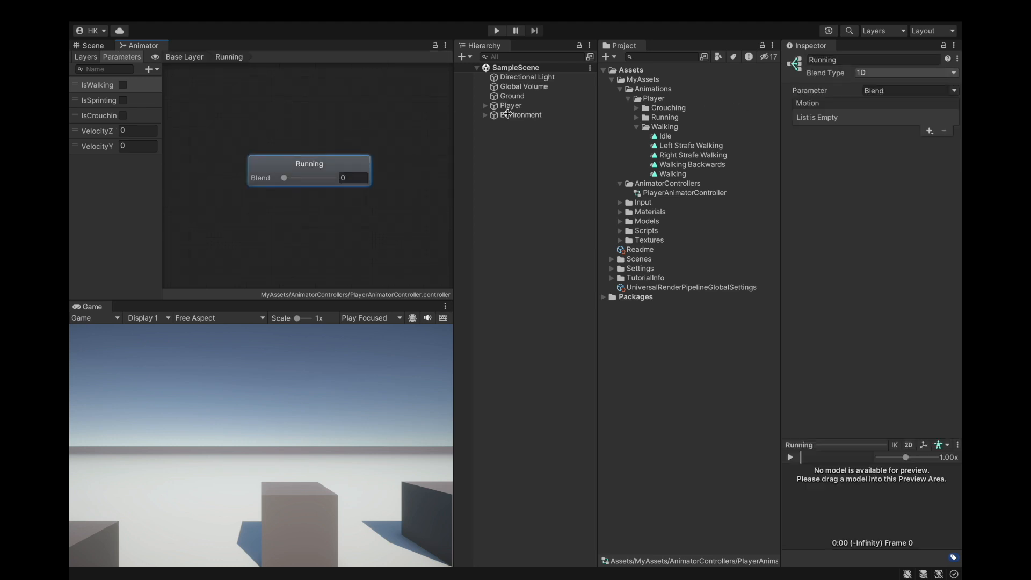
click(862, 73)
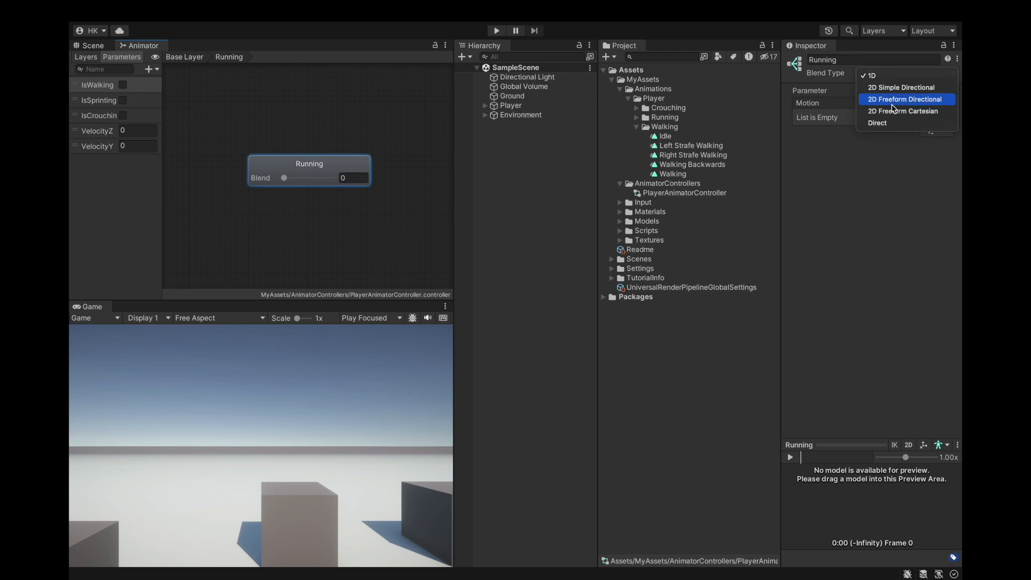
click(891, 100)
Step: Assign VelocityZ as the first and VelocityY as the second parameter of the Running blend tree
click(906, 91)
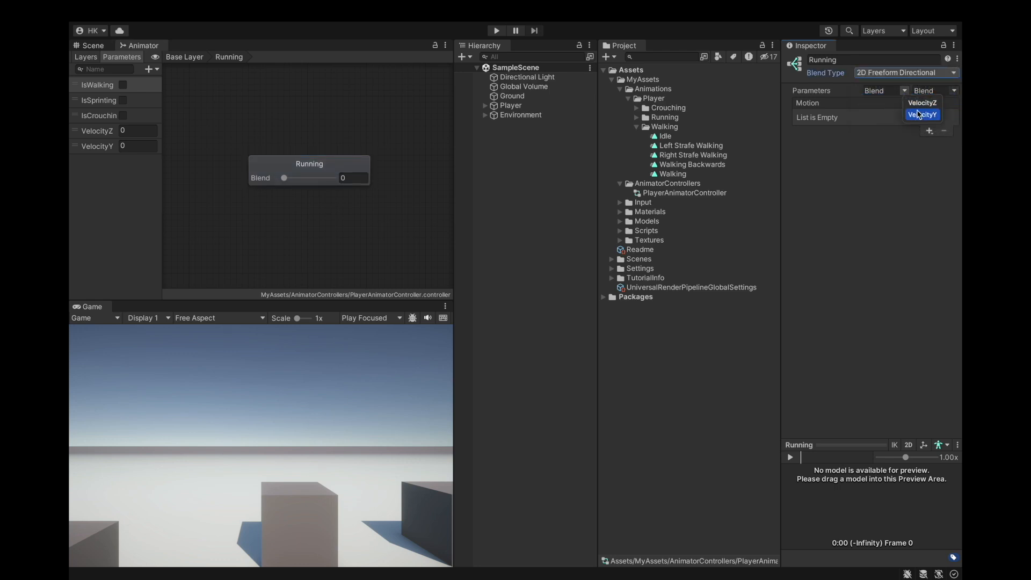
click(922, 114)
click(906, 91)
click(938, 103)
click(954, 91)
click(937, 114)
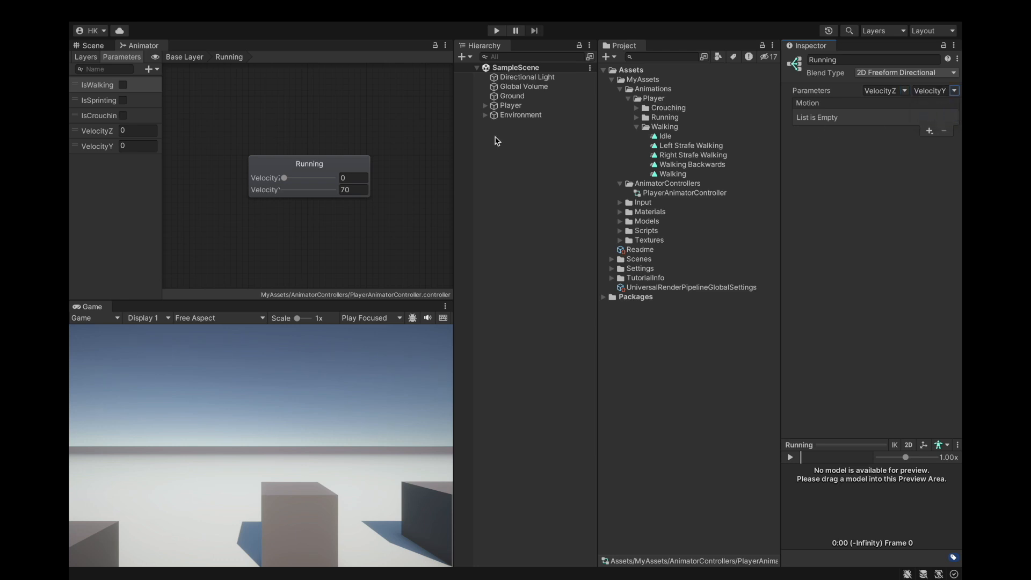
click(323, 170)
Step: Open the Crouching state's blend tree from the Base Layer and set its blend type to 2D Freeform Directional
click(185, 56)
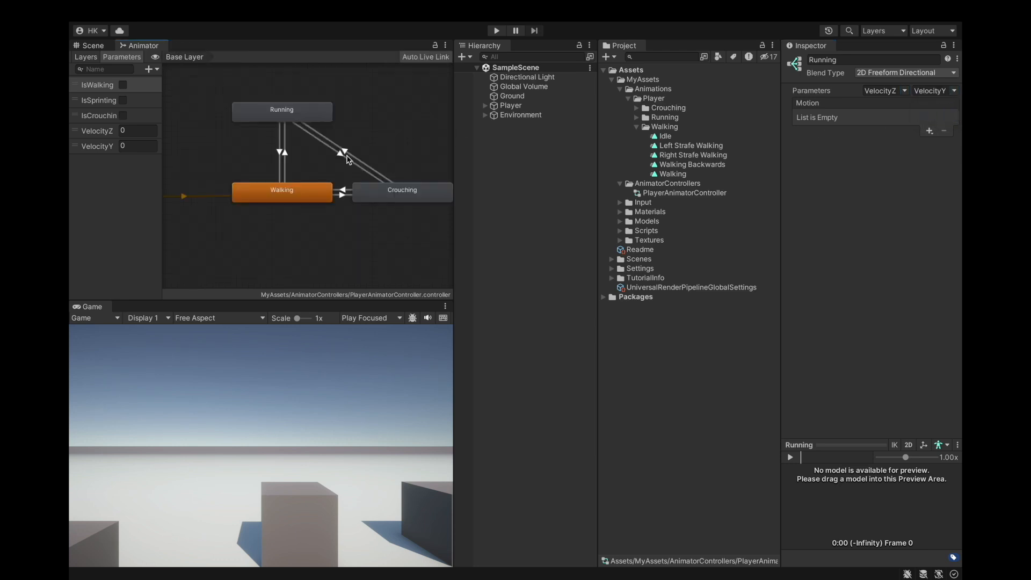
double_click(388, 188)
click(294, 181)
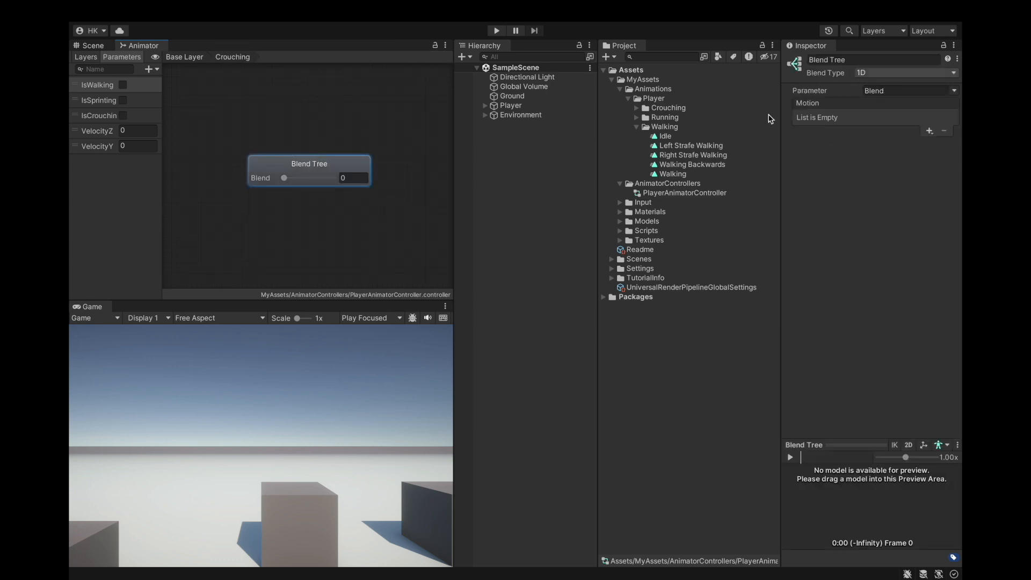
click(878, 75)
click(879, 105)
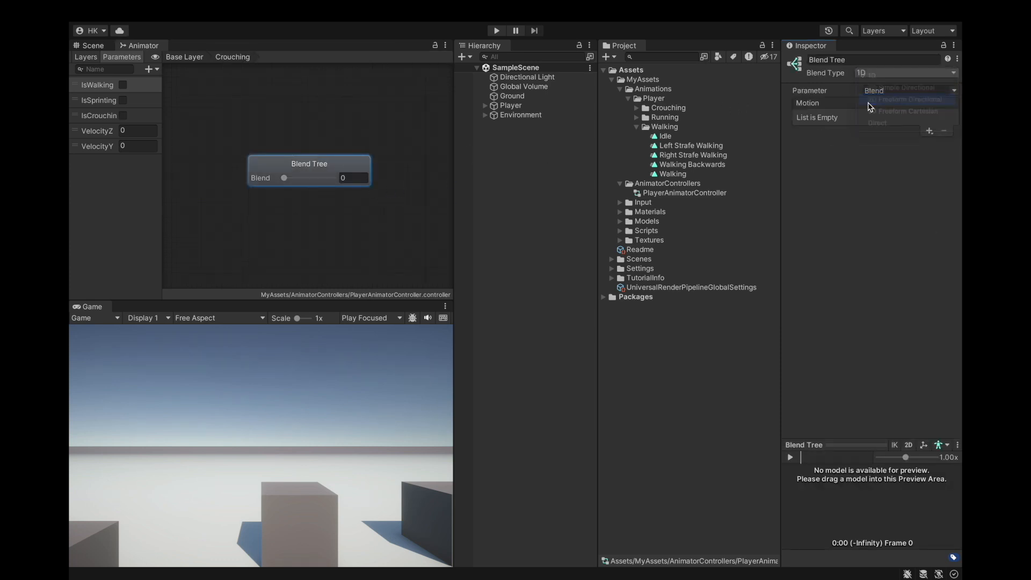
Step: Assign VelocityZ as the first and VelocityY as the second parameter of the Crouching state's blend tree
click(905, 90)
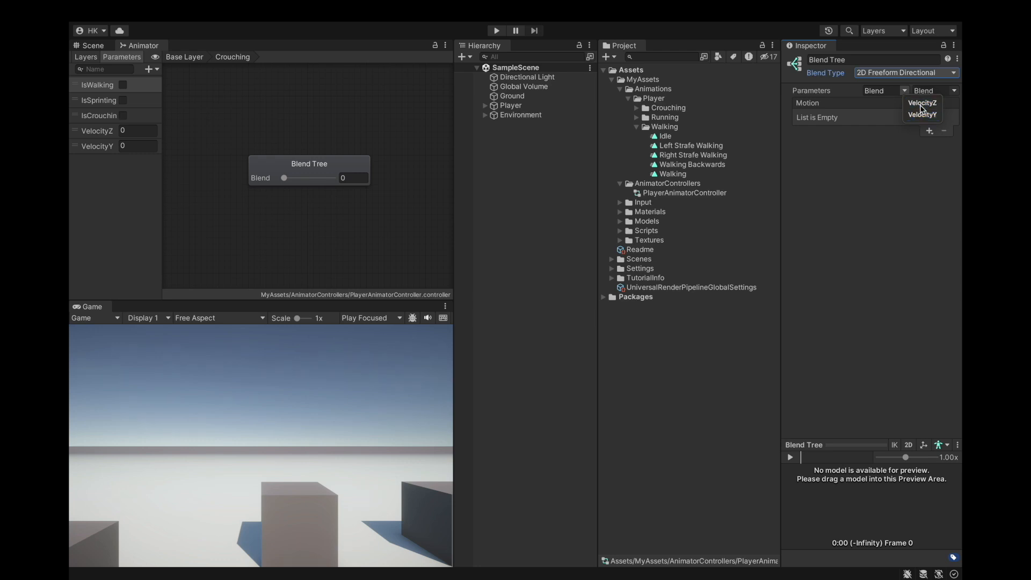
click(921, 108)
click(955, 91)
click(937, 114)
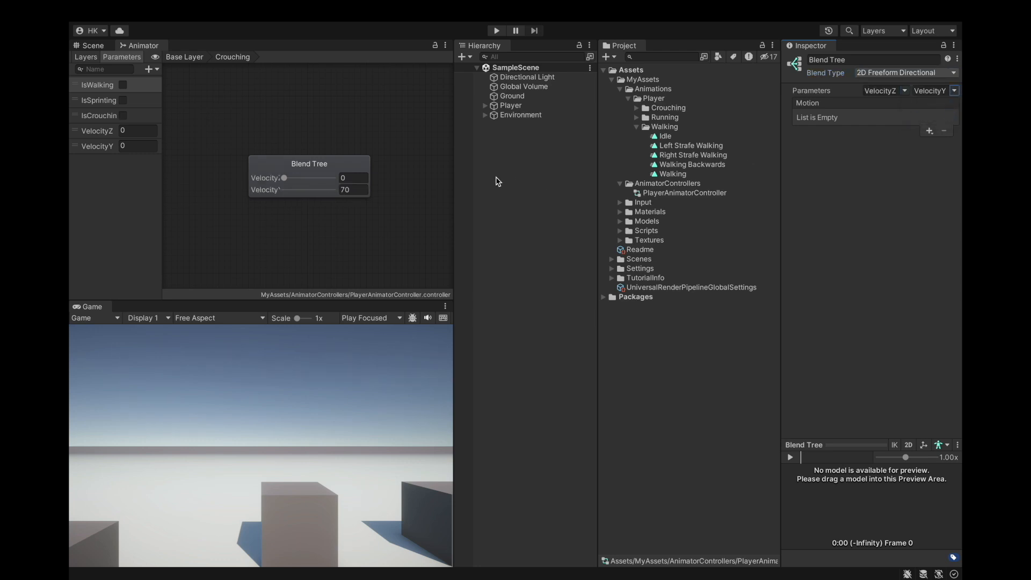
click(354, 189)
drag(378, 214, 350, 186)
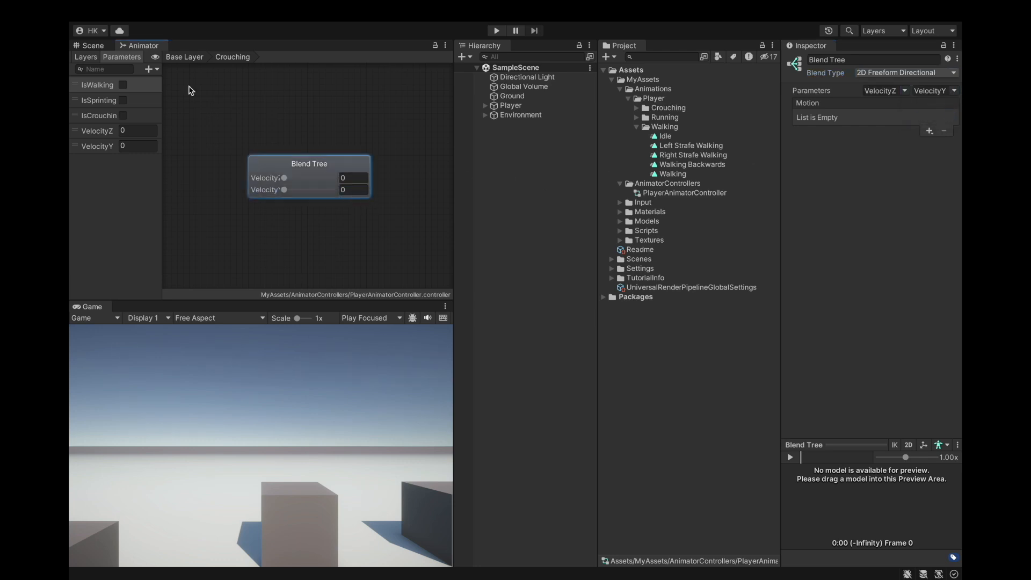
Step: Reopen the Walking blend tree from the Base Layer and play its animation preview
click(183, 60)
double_click(264, 186)
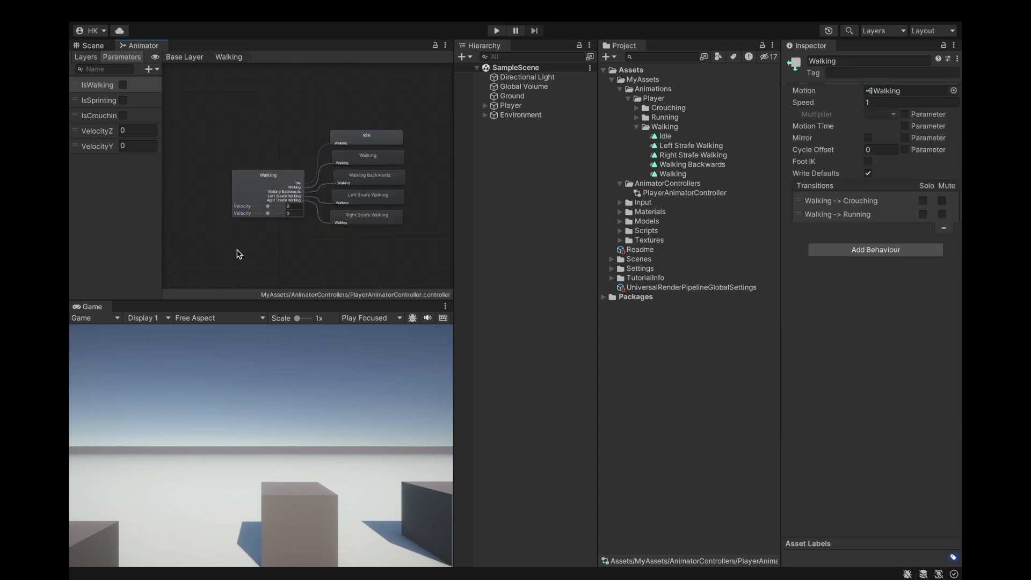
click(275, 210)
scroll(316, 212, up, 4)
scroll(345, 199, down, 8)
scroll(346, 200, down, 2)
click(790, 457)
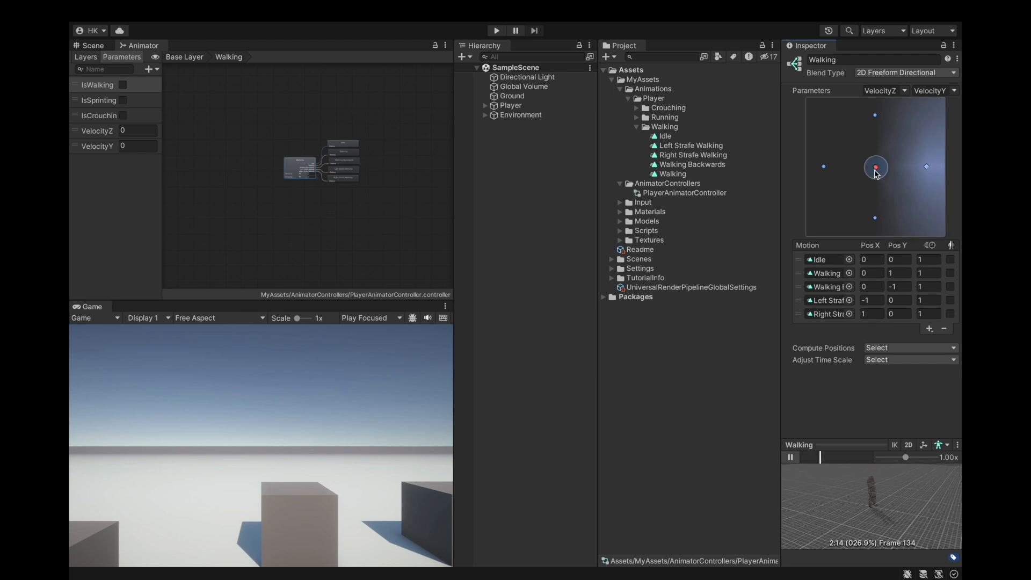
scroll(293, 188, up, 6)
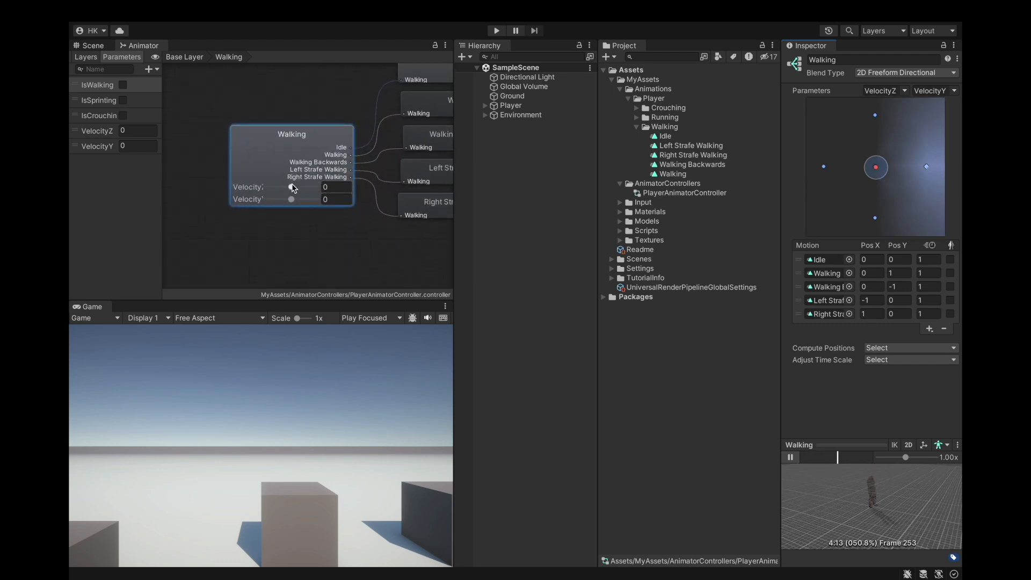
Step: Preview the Walking blend with VelocityZ lowered, then with VelocityY at -1, resetting each to 0, and stop the preview
drag(293, 191, 247, 188)
click(328, 187)
text(0)
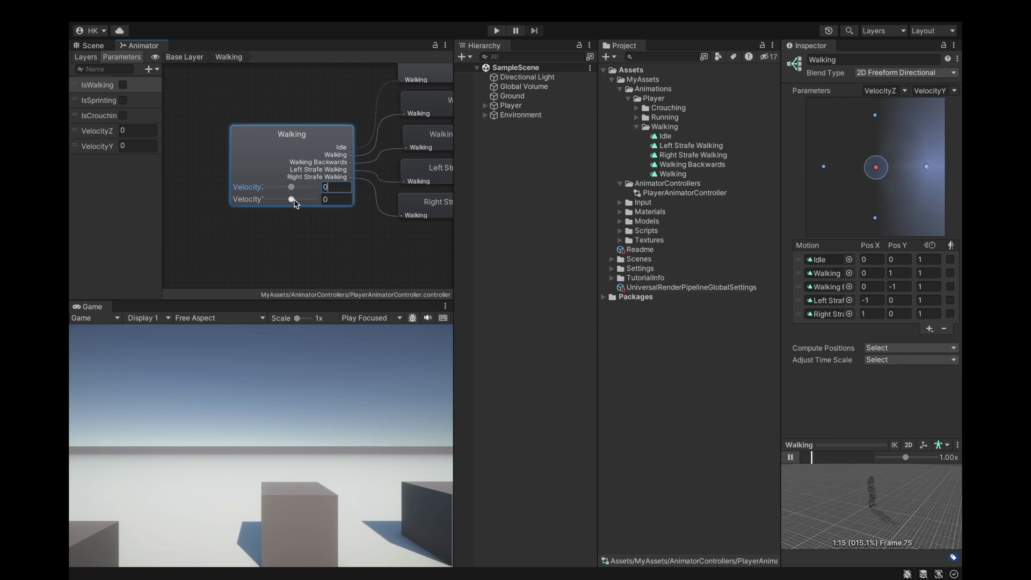
drag(291, 199, 249, 202)
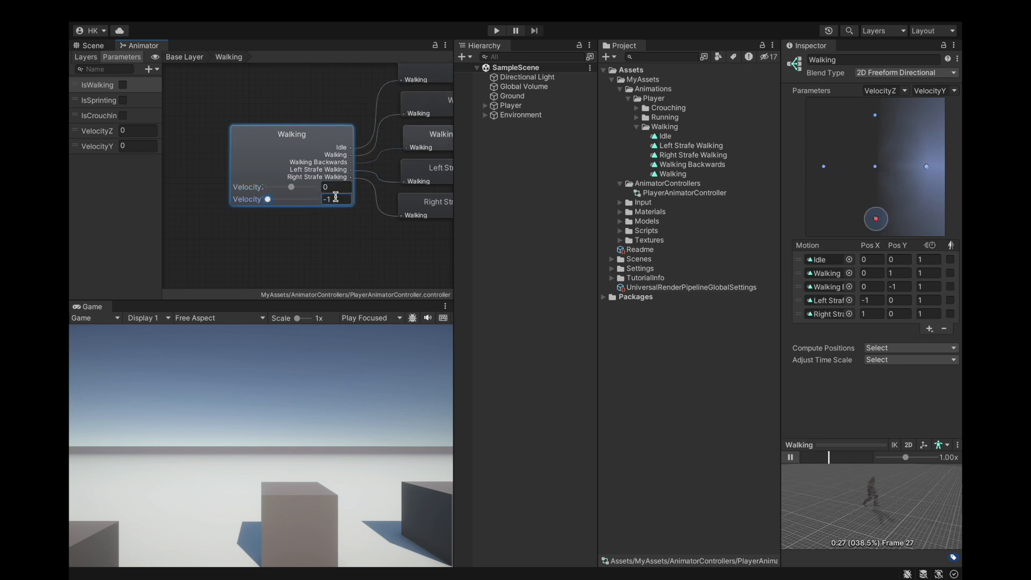
text(0)
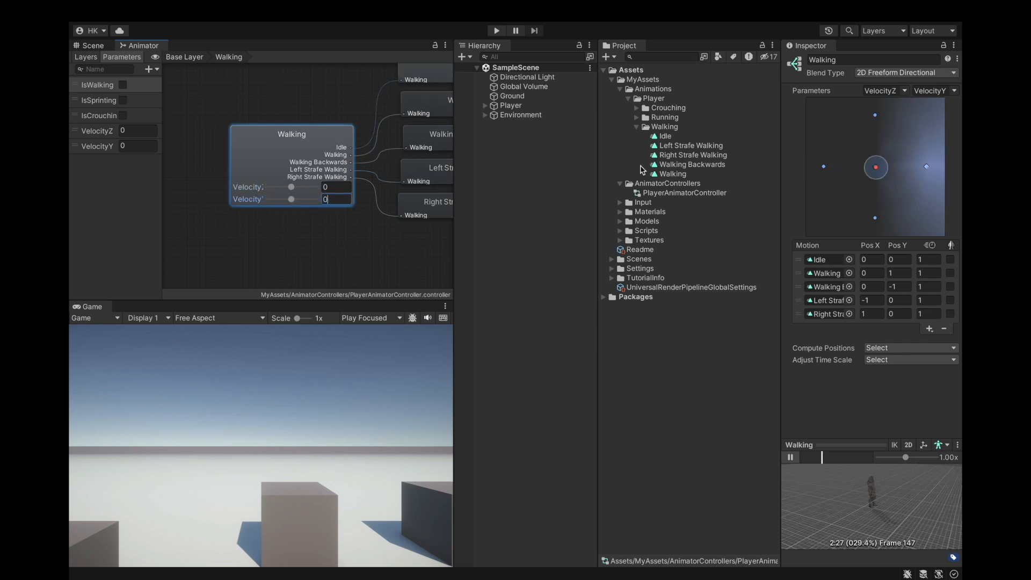
drag(790, 442, 769, 462)
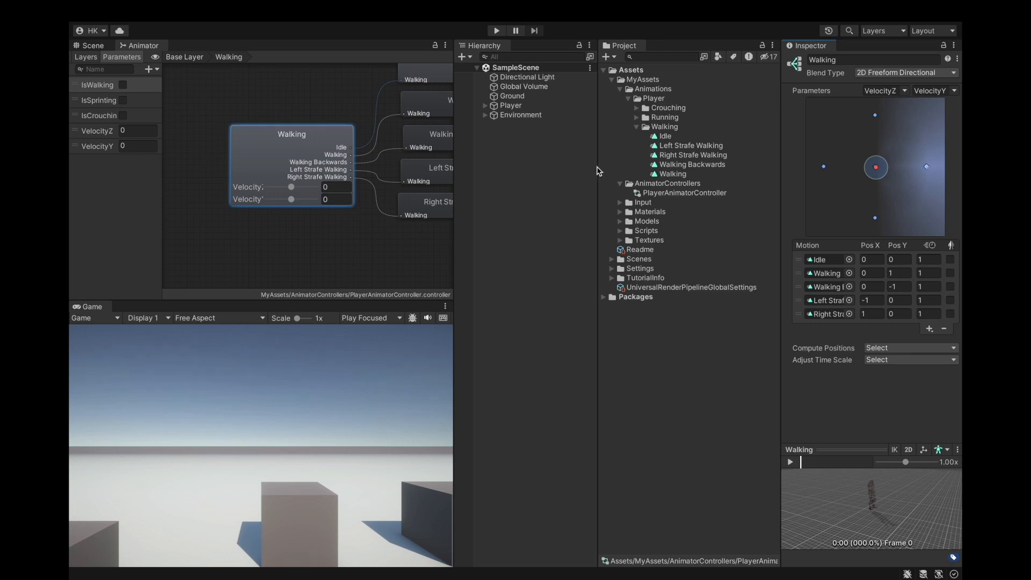
scroll(323, 177, down, 3)
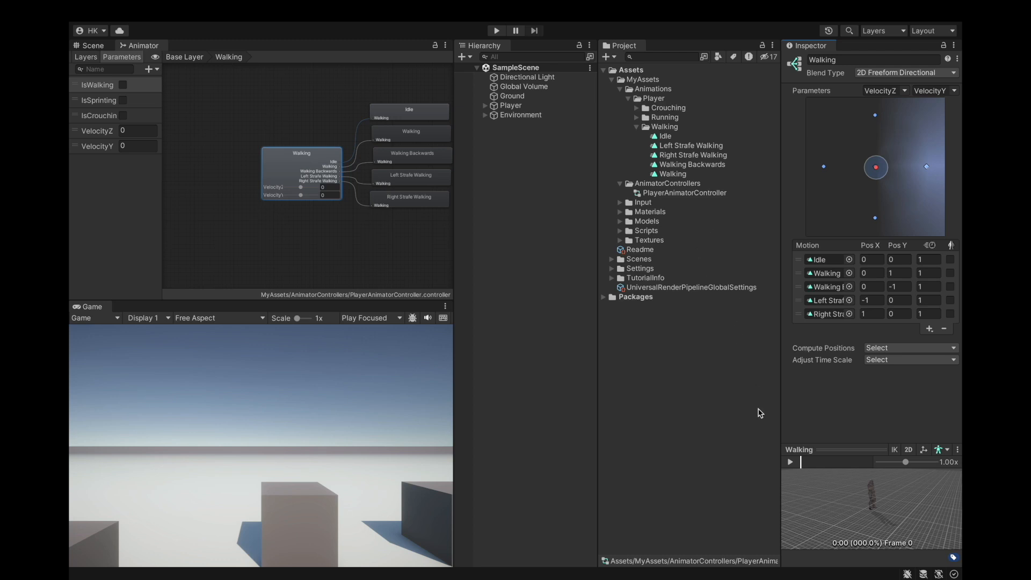
Step: Play the Left Strafe Walking clip's preview, set its Root Transform Rotation offset to 45, and inspect the character's facing up close
click(677, 147)
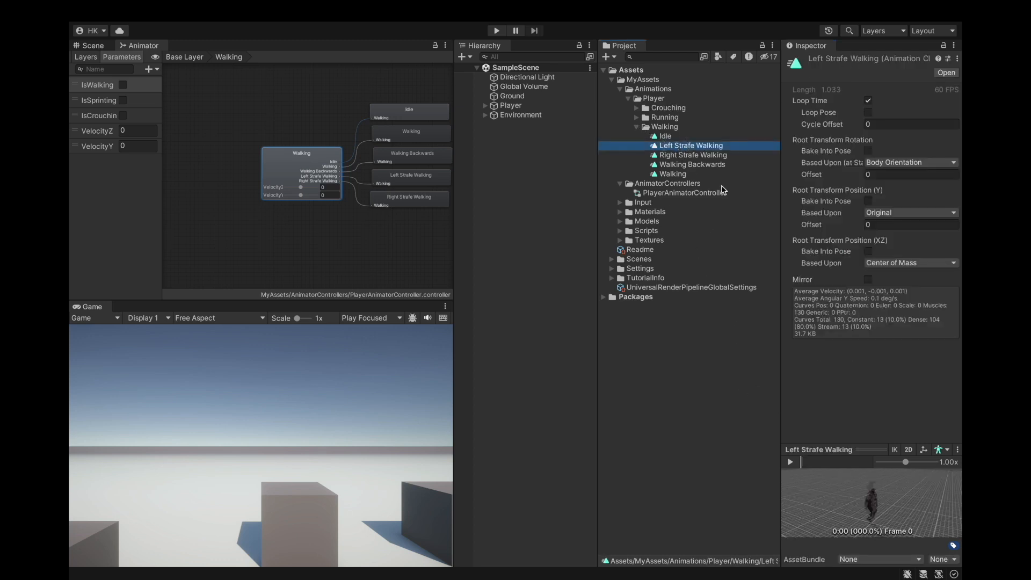
click(793, 463)
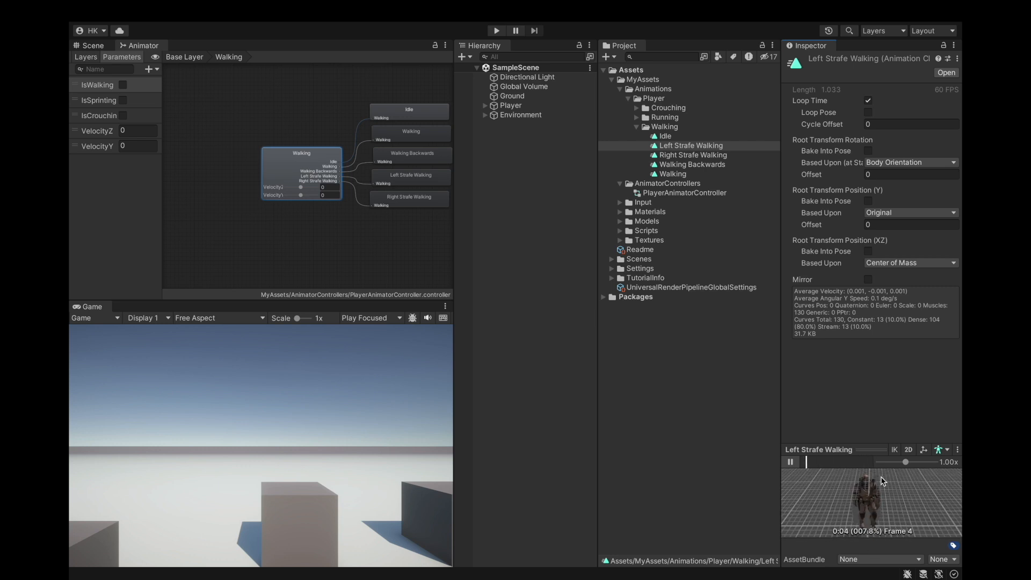
click(887, 173)
text(45)
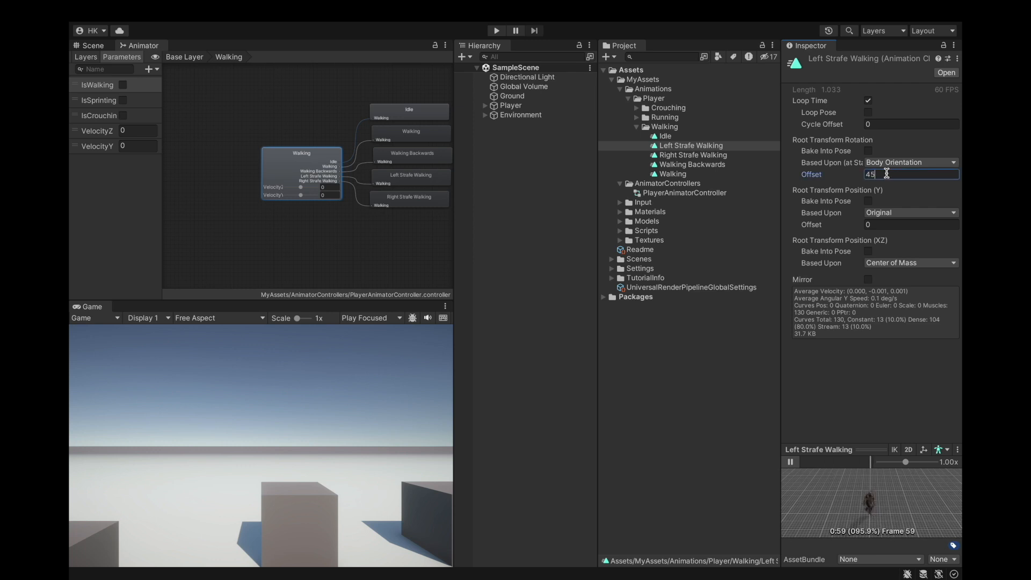
drag(875, 502, 807, 491)
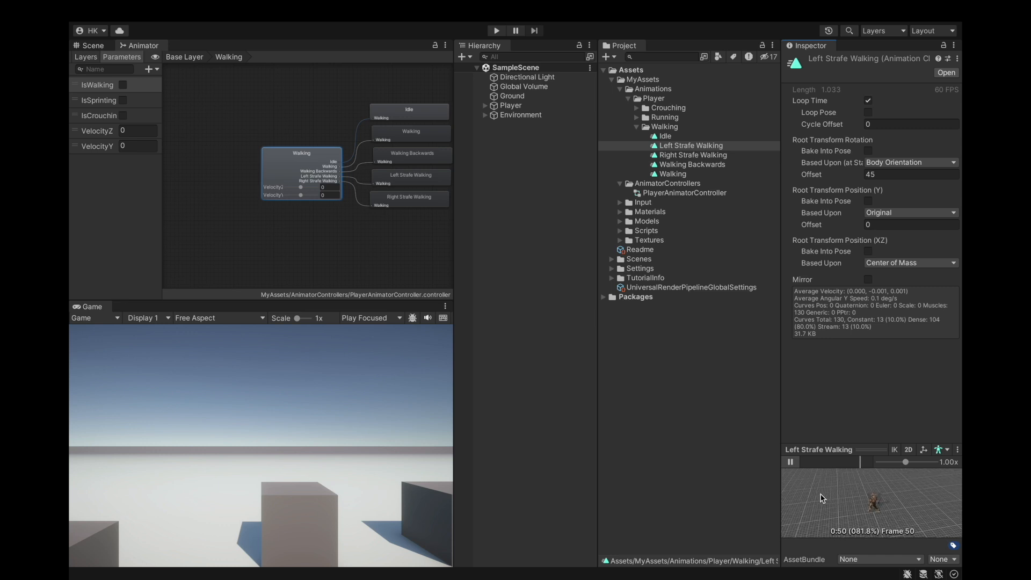
scroll(870, 488, up, 5)
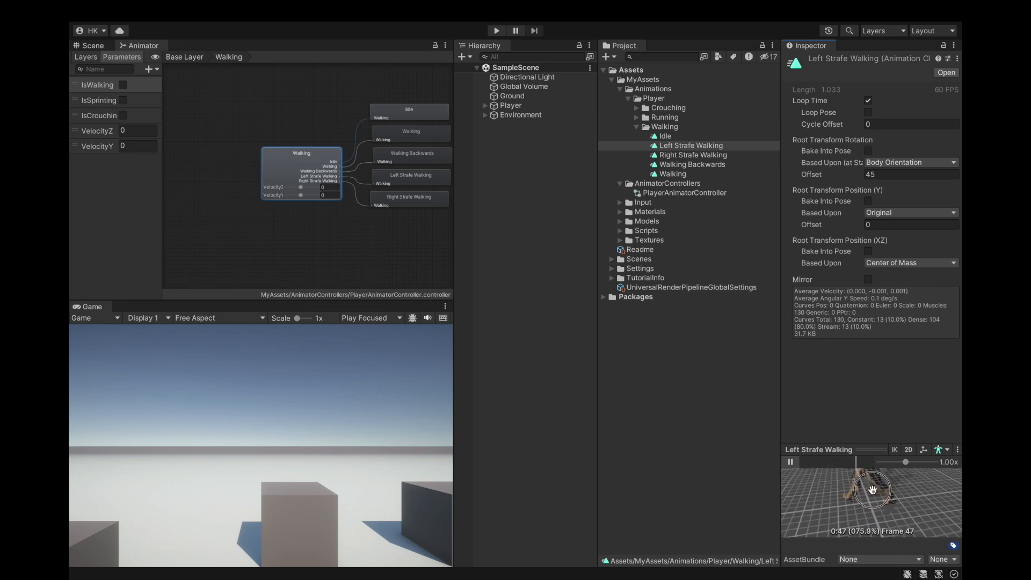
middle_drag(893, 529, 874, 575)
drag(871, 516, 865, 553)
mouse_move(880, 516)
middle_down()
mouse_move(874, 529)
mouse_move(882, 520)
middle_up()
Step: Set the Left Strafe Walking clip's Root Transform Rotation offset to 55
click(911, 173)
text(55)
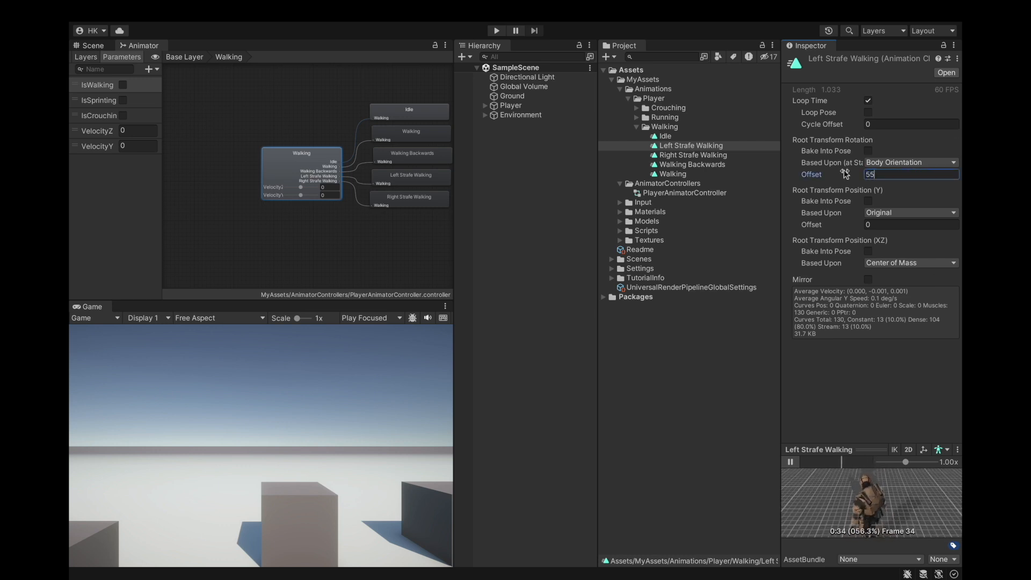
click(862, 354)
Step: Enlarge the Left Strafe Walking preview, detach it into a floating window and line the view up with the character
drag(836, 508, 831, 409)
scroll(909, 494, down, 3)
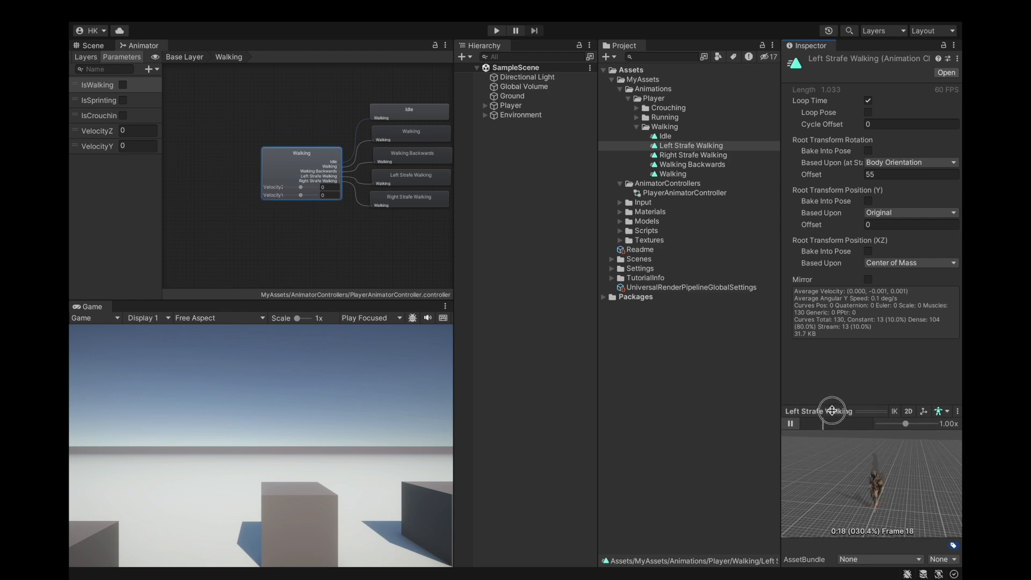
right_click(857, 413)
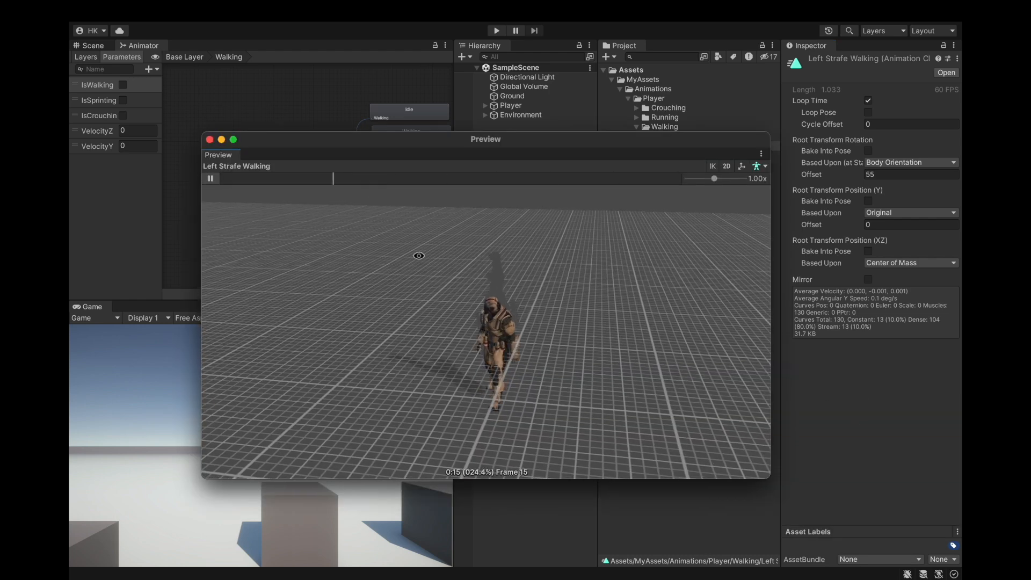
drag(369, 139, 420, 173)
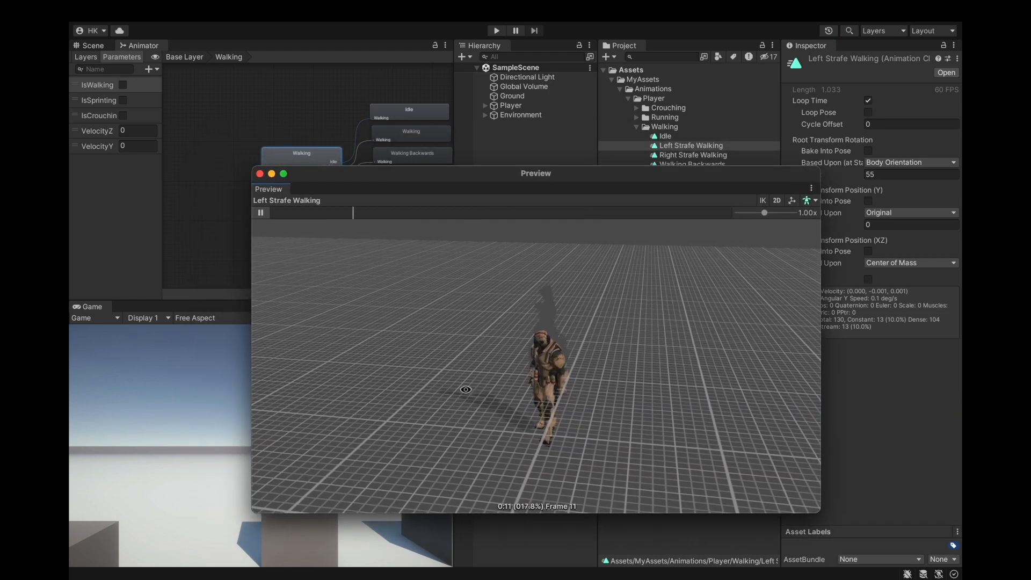
drag(473, 389, 479, 406)
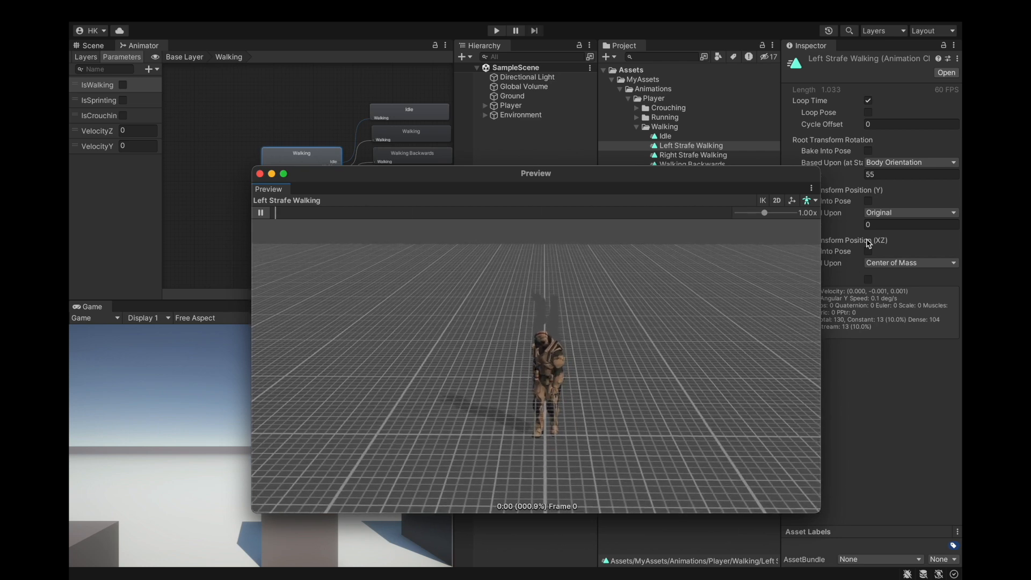
Step: Try a Root Transform Rotation offset of 44 and then 45 on the Left Strafe Walking clip
click(884, 172)
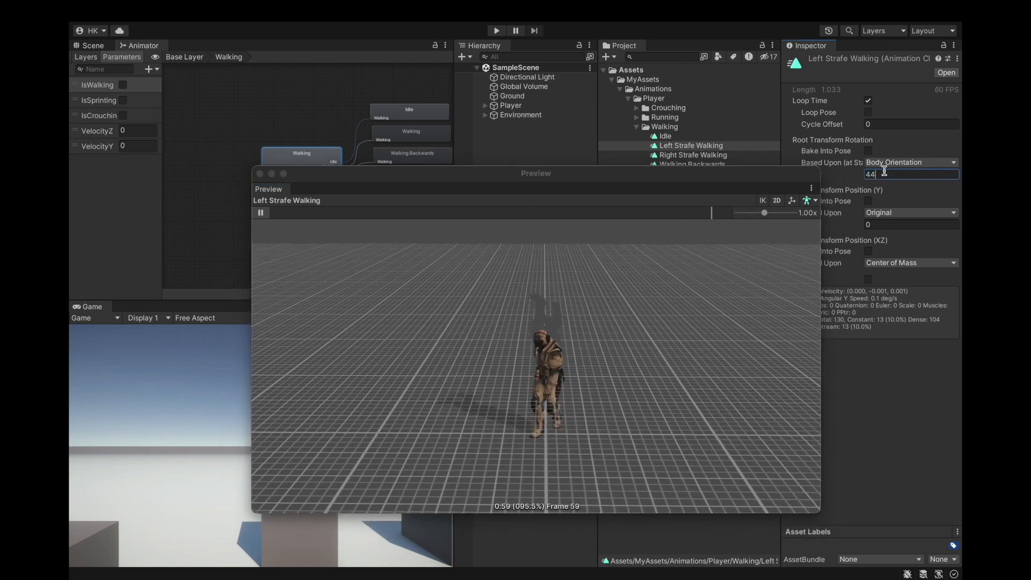
text(44)
key(BackSpace)
text(5)
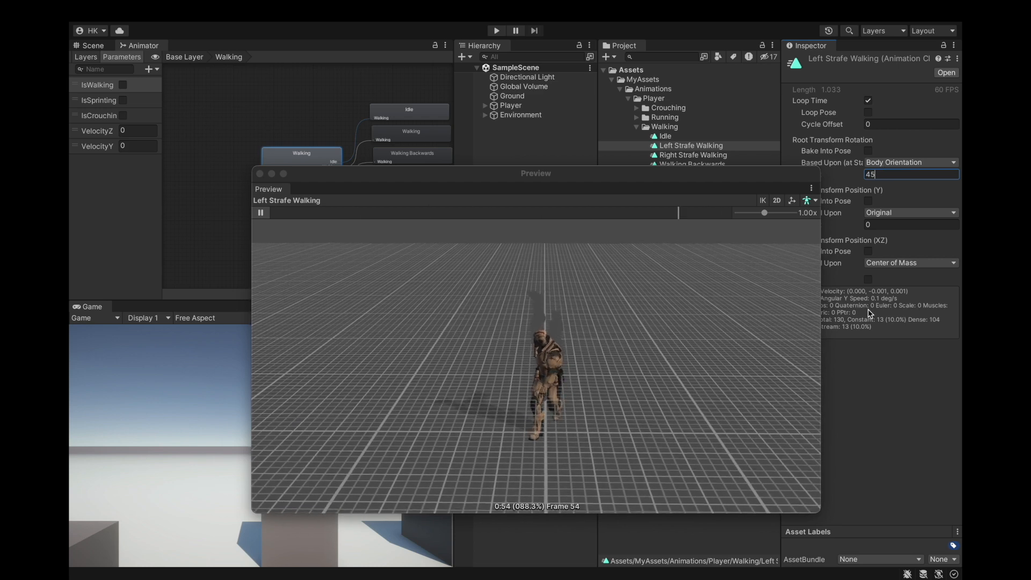
Step: Set the Left Strafe Walking clip's Root Transform Rotation offset to 60 and close the floating preview window
double_click(866, 174)
text(60)
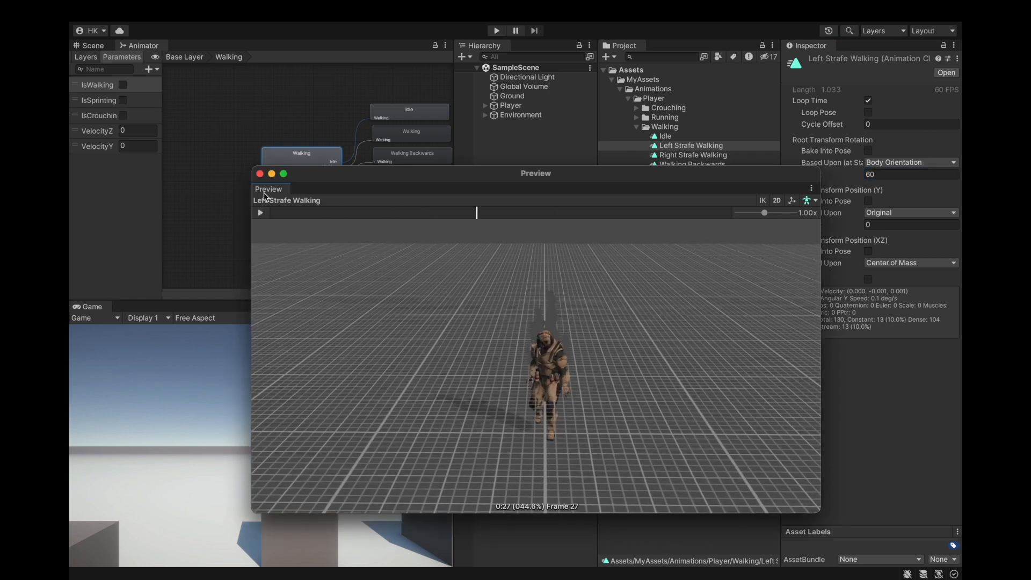
click(260, 173)
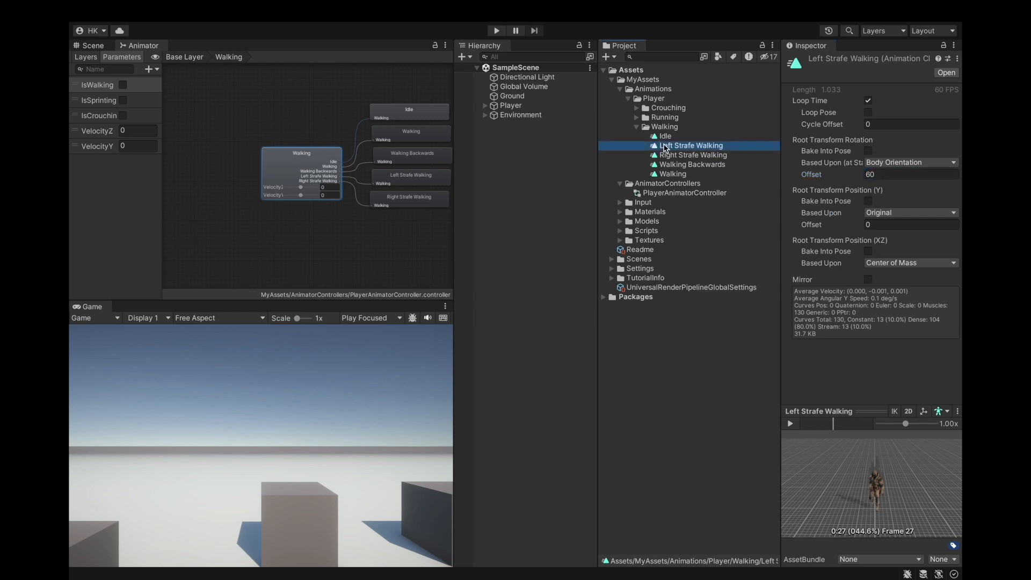
Step: Set the Right Strafe Walking clip's Root Transform Rotation offset to -60
click(694, 155)
click(905, 175)
text(-60)
click(683, 156)
Step: Play the Right Strafe Walking preview, check the character's facing direction, and stop it
click(790, 424)
mouse_move(893, 505)
mouse_down()
mouse_move(923, 482)
mouse_move(900, 502)
mouse_up()
click(791, 423)
click(767, 424)
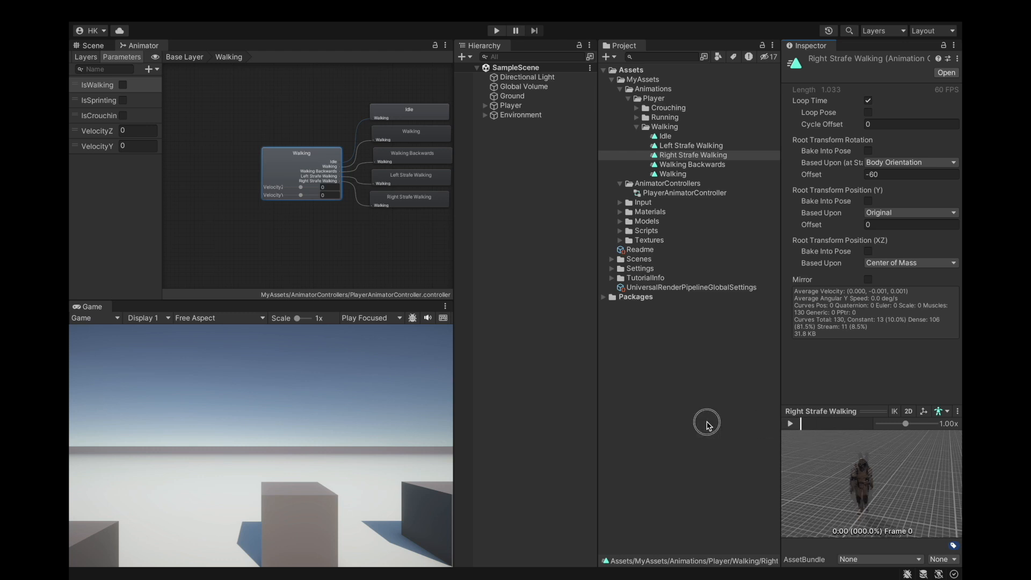
Step: Play the Walking blend tree preview and set VelocityZ to 1 and VelocityY to 0 to check the right strafe
click(308, 169)
click(794, 424)
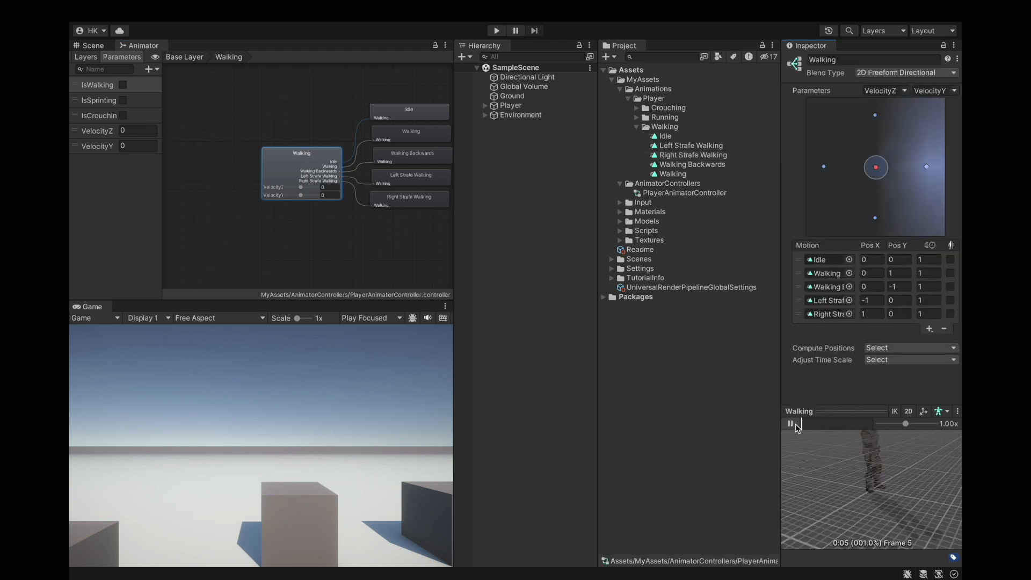
drag(876, 167, 928, 167)
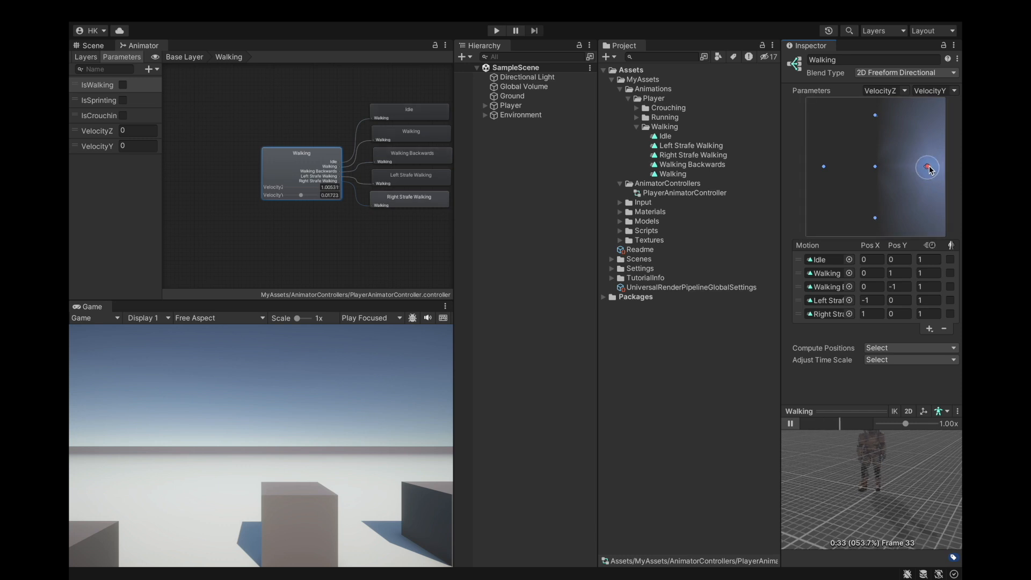
click(330, 188)
text(1)
click(330, 197)
text(0)
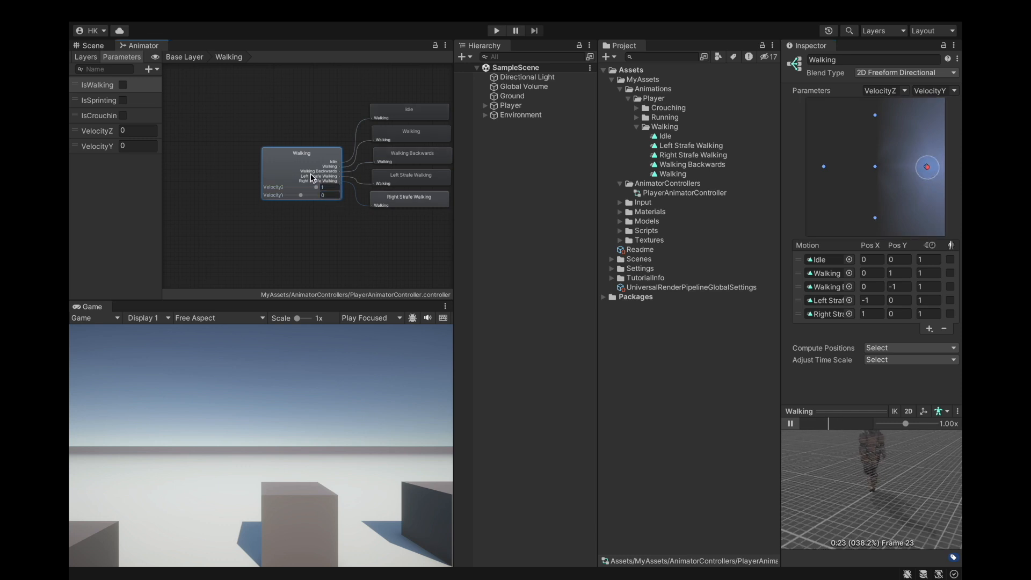
right_drag(830, 463, 923, 482)
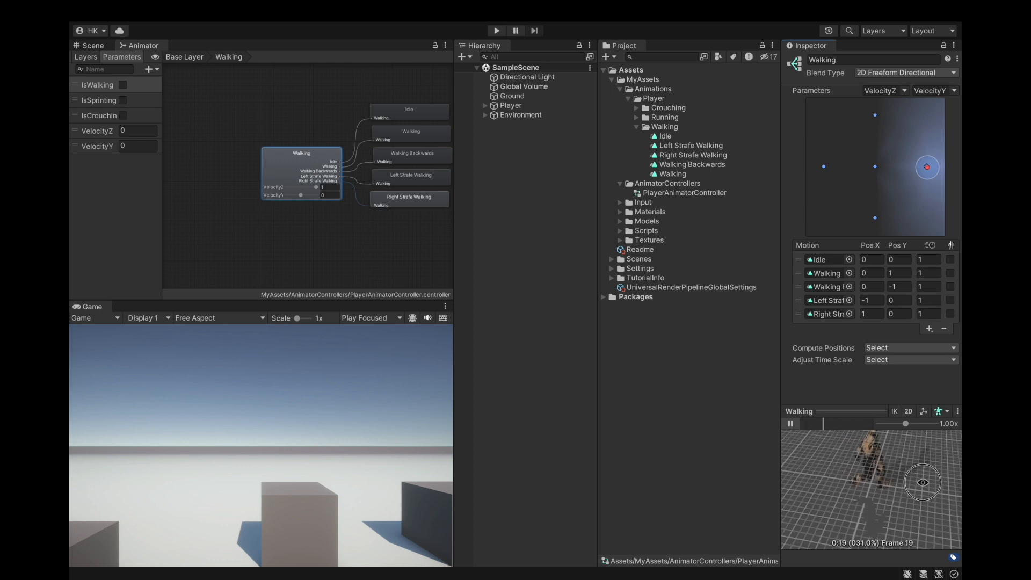
Step: Preview the Walking blend tree at forward, backward and diagonal velocities, then reset VelocityZ and VelocityY to 0
mouse_move(316, 188)
mouse_down()
mouse_move(265, 184)
mouse_move(357, 189)
mouse_move(276, 189)
mouse_move(301, 195)
mouse_up()
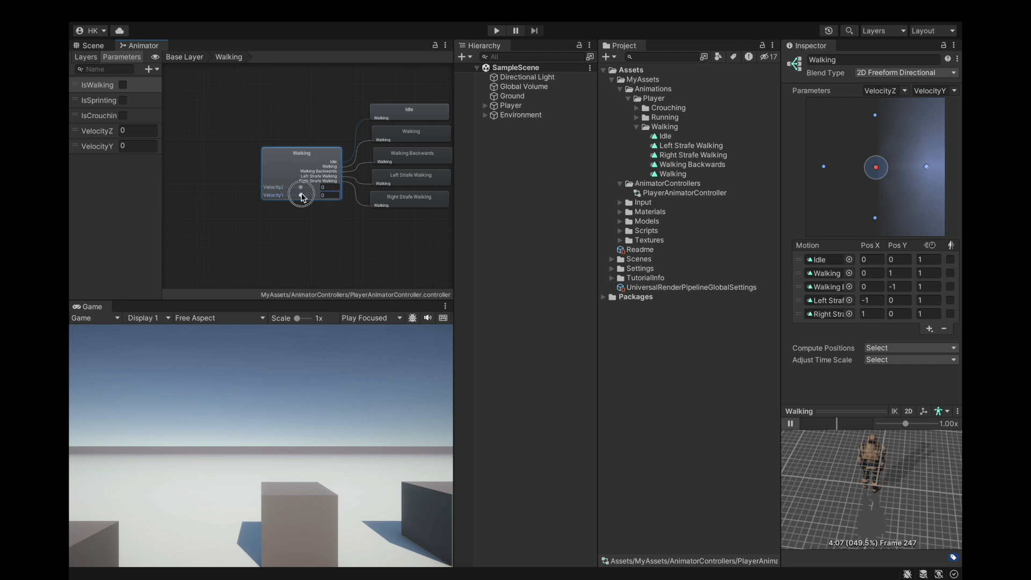
mouse_move(313, 198)
mouse_down()
mouse_move(334, 201)
mouse_move(272, 189)
mouse_move(316, 199)
mouse_move(321, 188)
mouse_move(282, 188)
mouse_move(297, 191)
mouse_up()
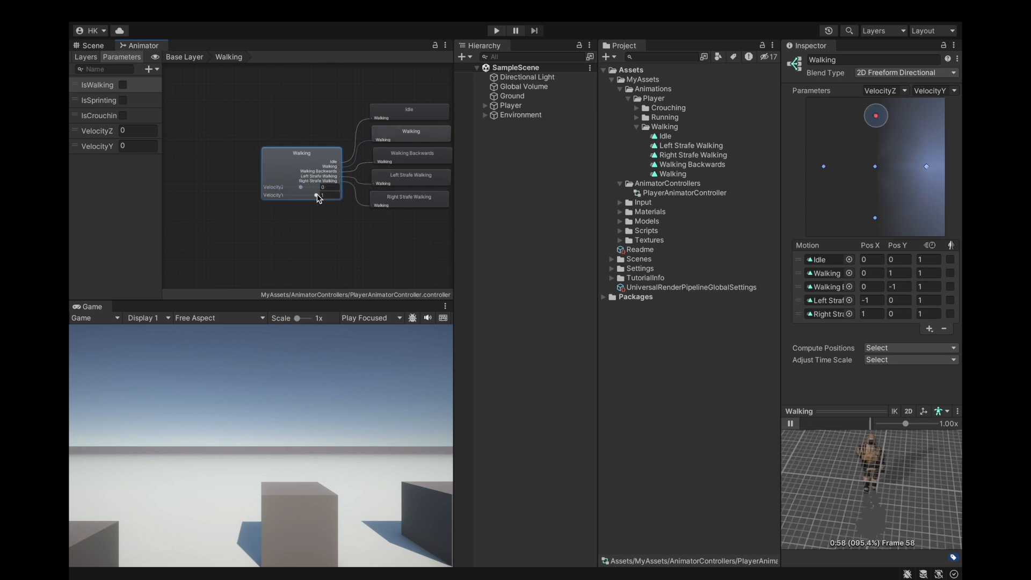
drag(315, 198, 281, 187)
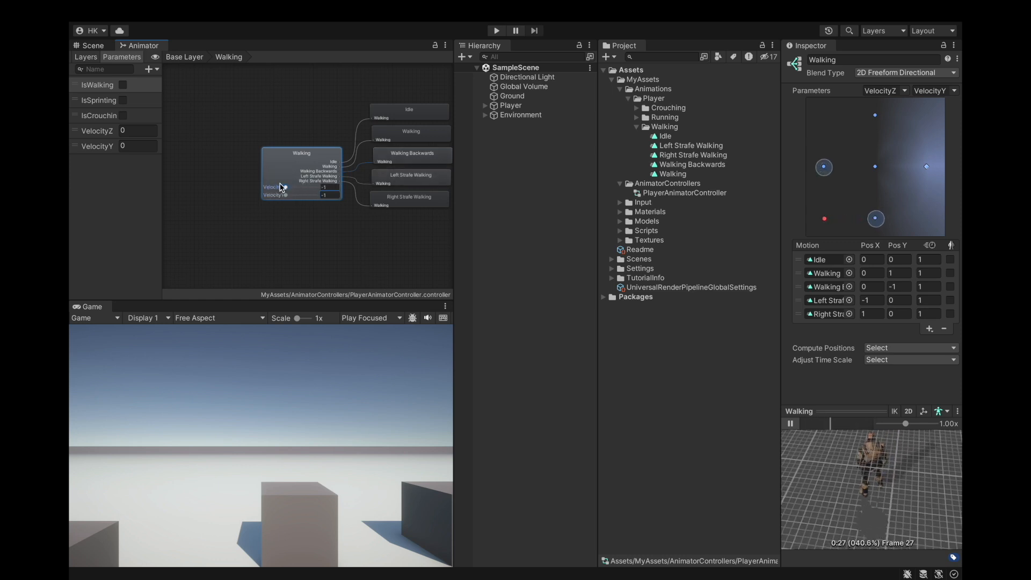
drag(286, 190, 333, 190)
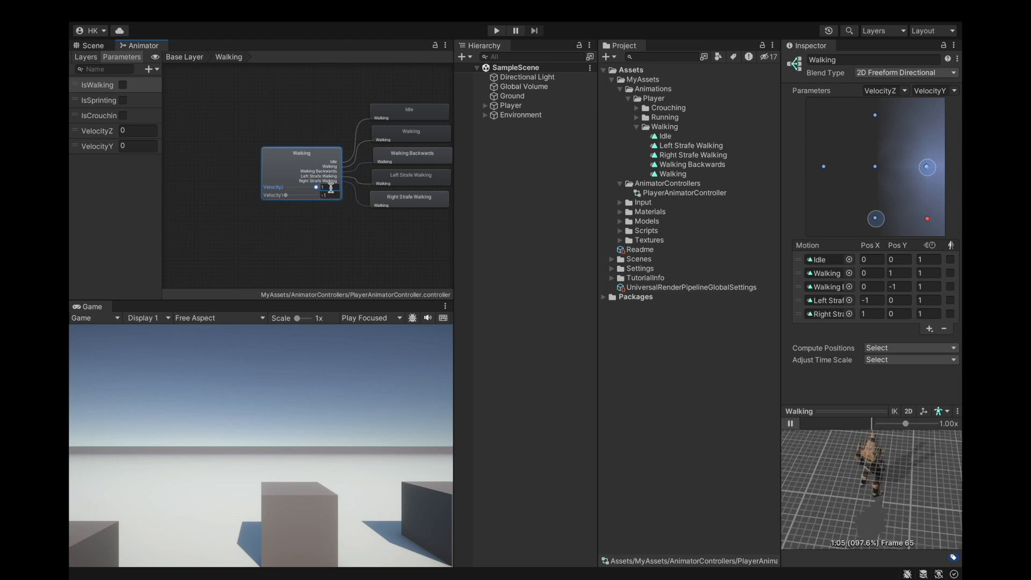
text(0)
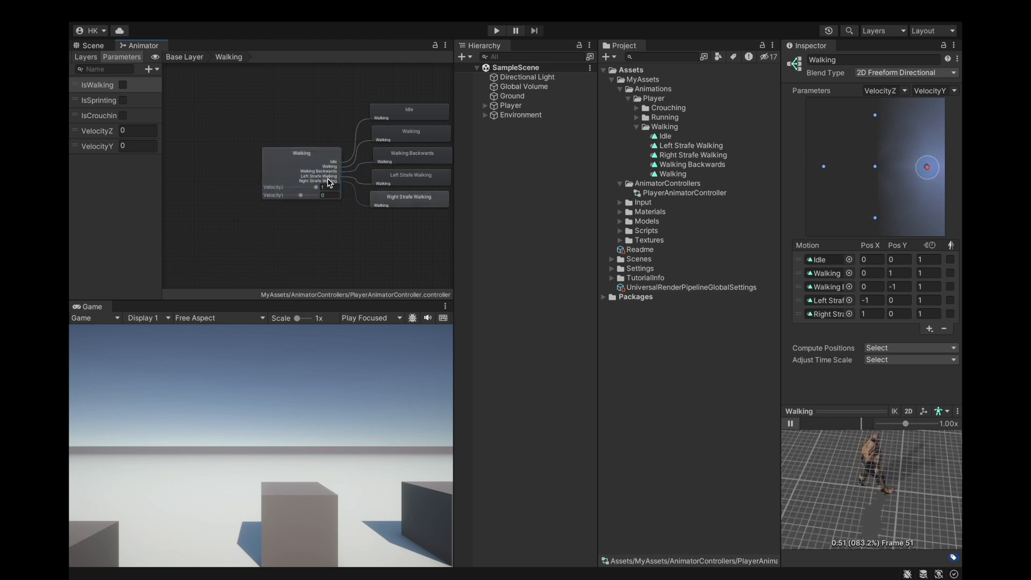
click(330, 186)
text(0)
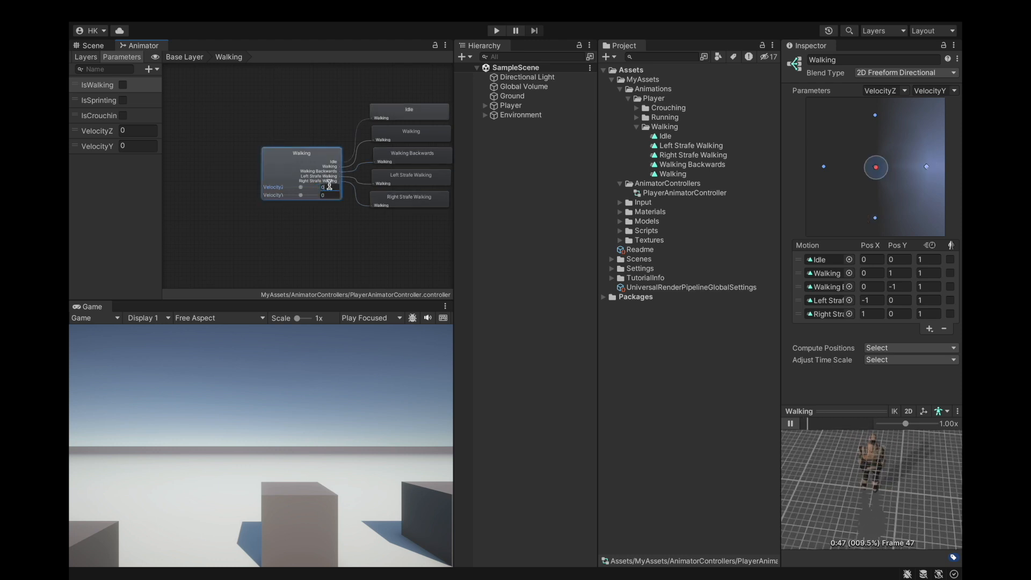
Step: Add two empty motion entries to the Walking blend tree
click(930, 332)
click(931, 337)
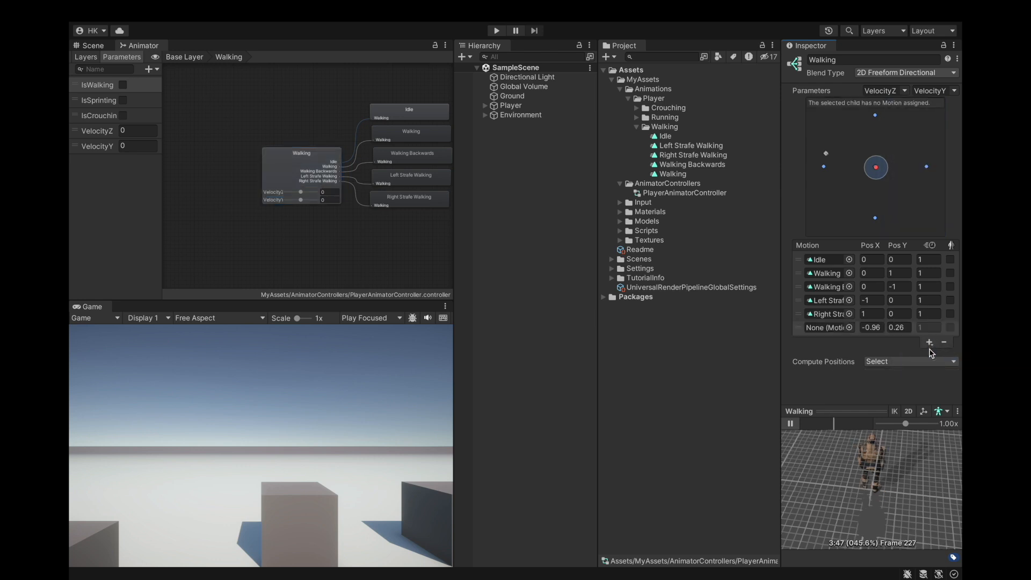
click(929, 344)
click(929, 353)
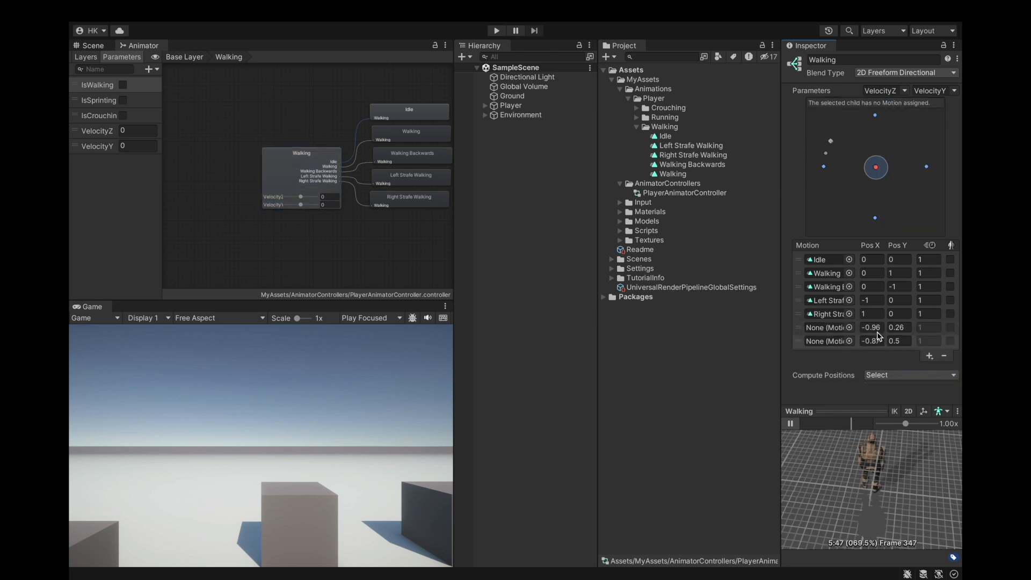
Step: Stop the blend tree preview and set Pos X and Pos Y of both empty motions to 0
click(791, 424)
click(877, 328)
click(904, 329)
key(BackSpace)
text(0)
click(889, 342)
text(0)
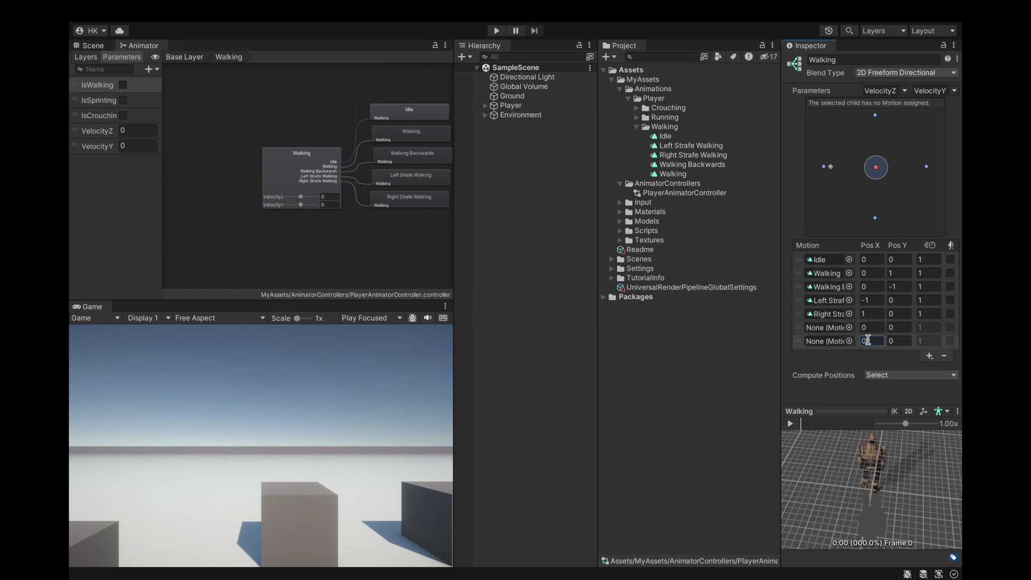
Step: Set the first empty motion's position to -1, -1 and the second one's to 1, -1
click(878, 328)
click(896, 330)
text(-1)
click(898, 342)
click(870, 327)
click(867, 341)
text(1)
click(799, 341)
click(800, 328)
click(799, 340)
click(799, 326)
click(799, 341)
Step: Play the Walking Backwards clip's preview and examine the character's walking direction from behind
click(671, 166)
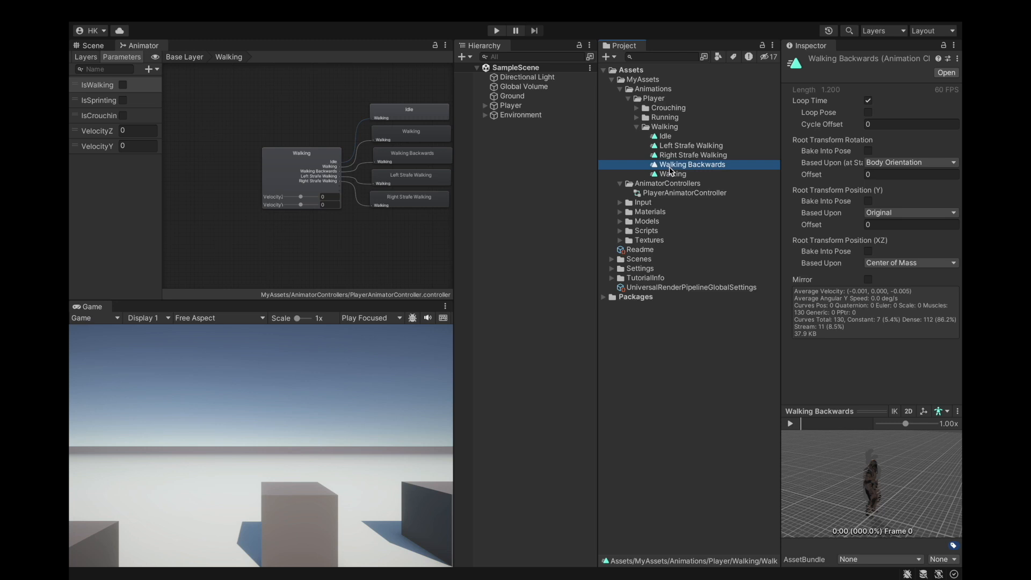
click(789, 417)
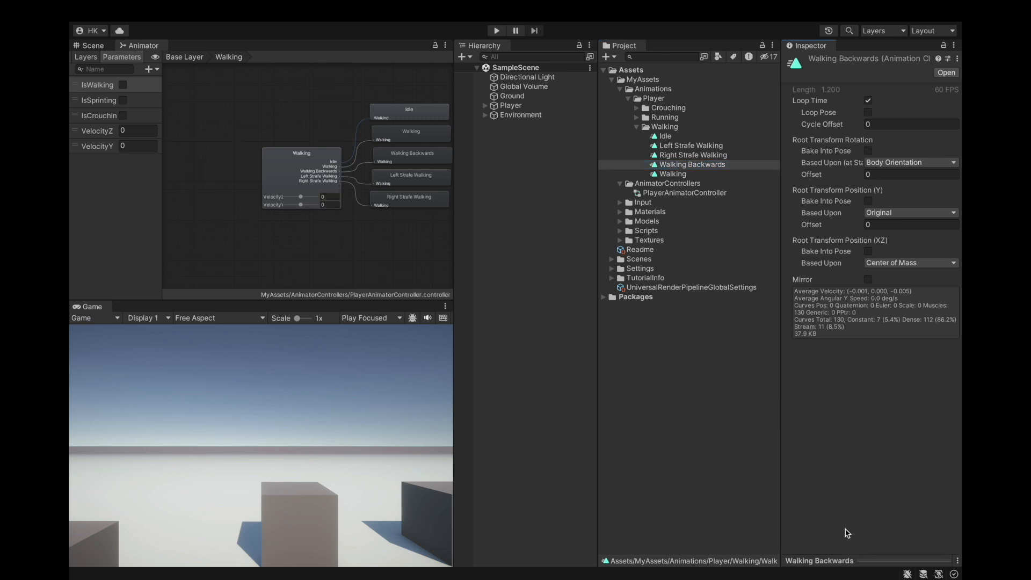
drag(843, 556, 848, 399)
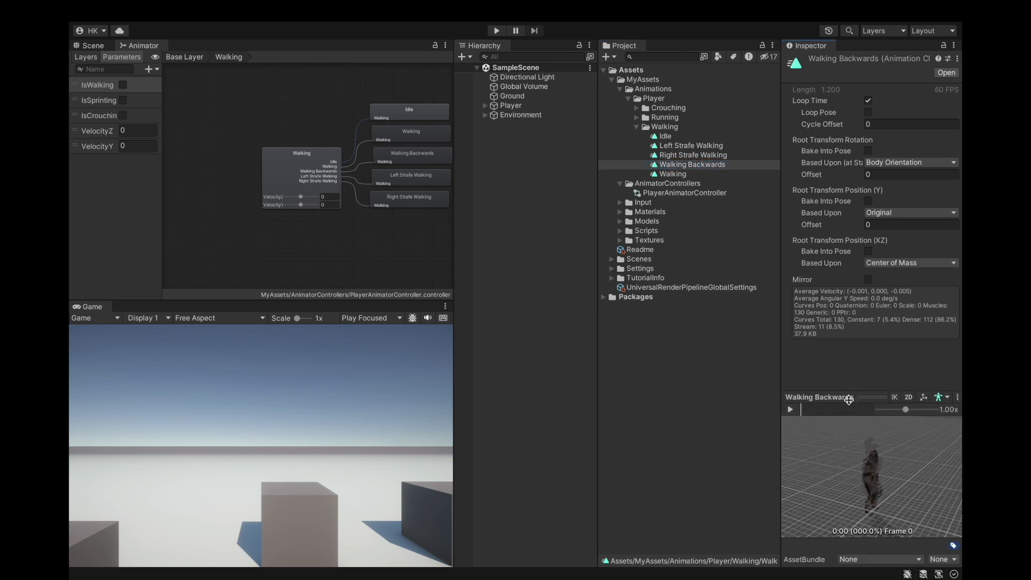
click(792, 412)
drag(830, 463, 904, 467)
click(908, 175)
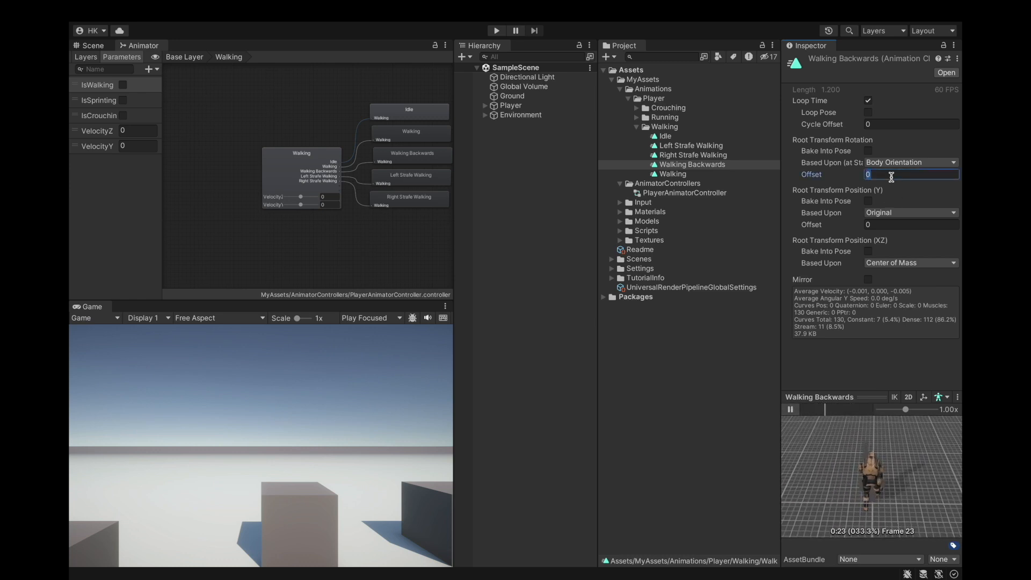
Step: Duplicate the Walking Backwards clip and name the copy Walking BackwardsLeft
click(675, 165)
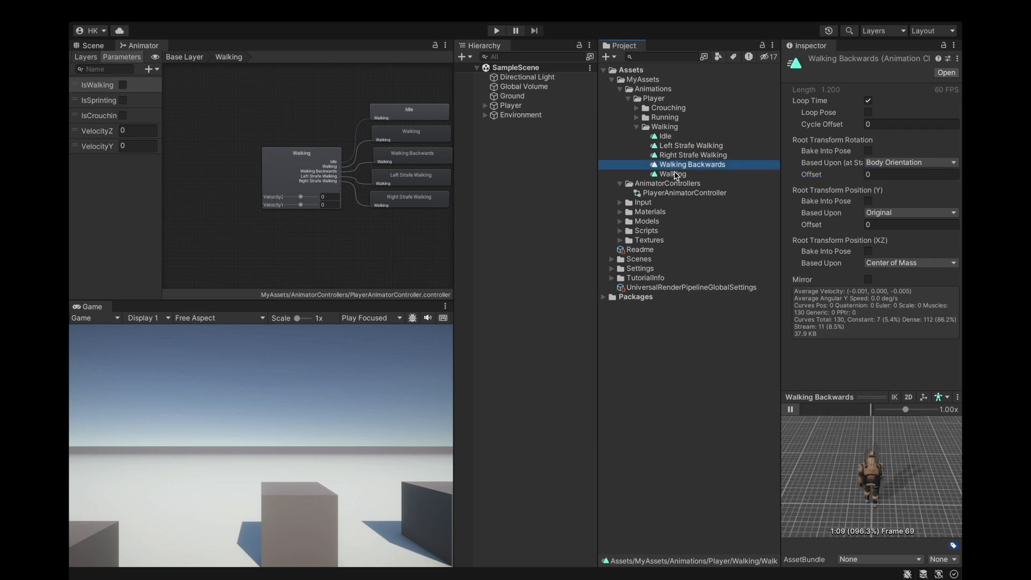
key(super+d)
right_click(707, 166)
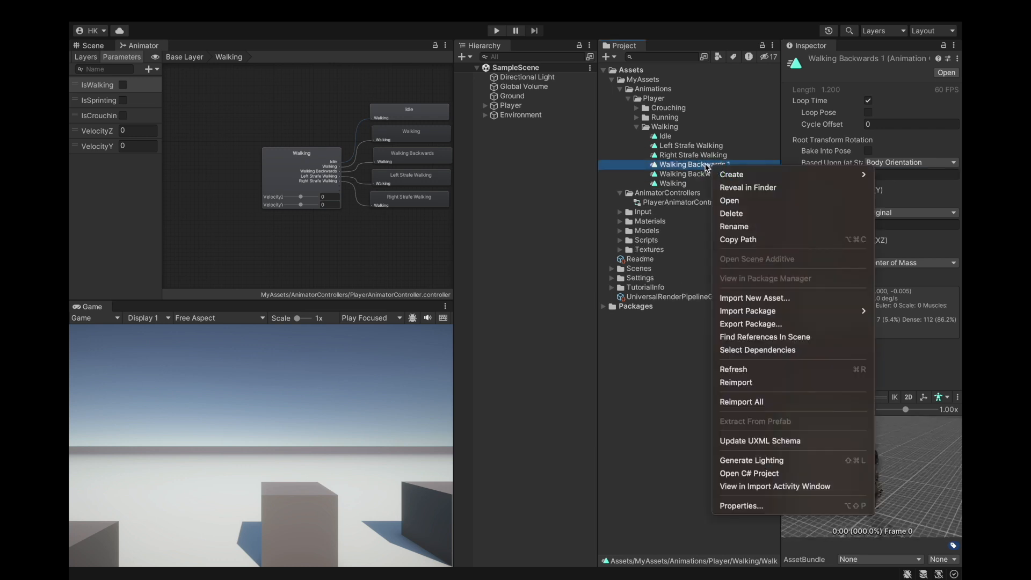
right_click(698, 166)
click(734, 226)
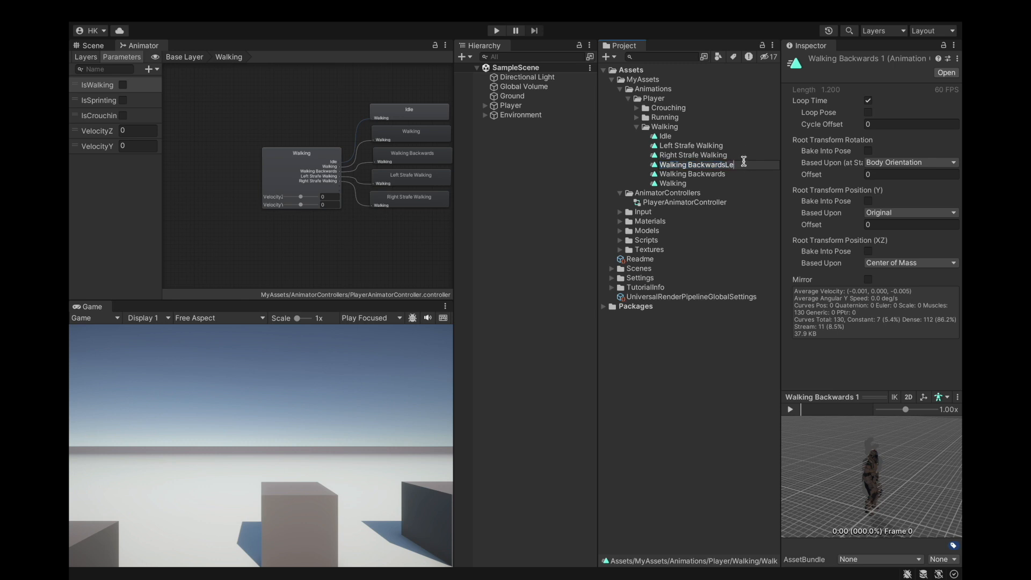
text(Left)
key(Return)
Step: Duplicate the Walking BackwardsLeft clip and name the copy Walking BackwardsRight
key(super+d)
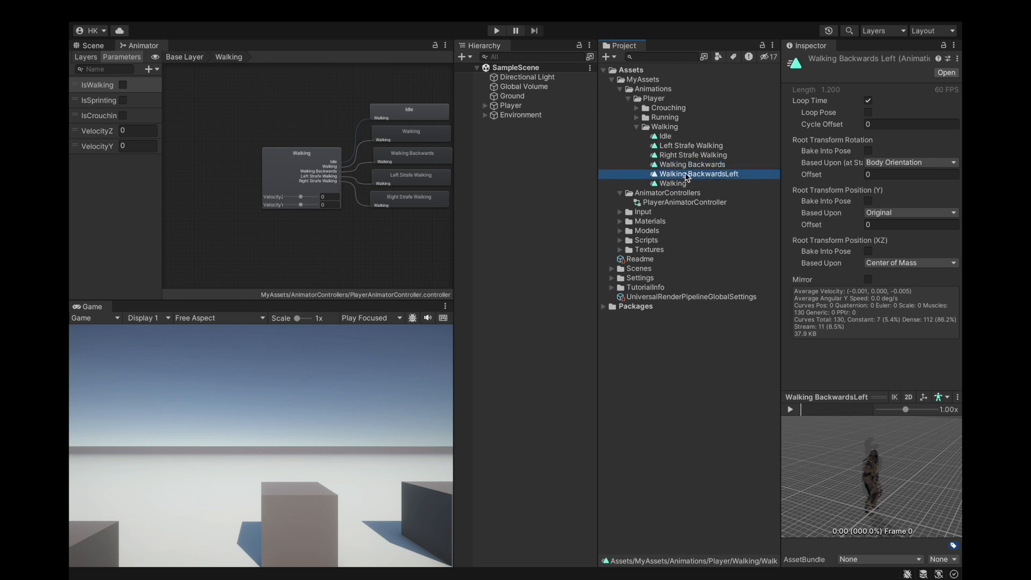
right_click(690, 178)
click(712, 233)
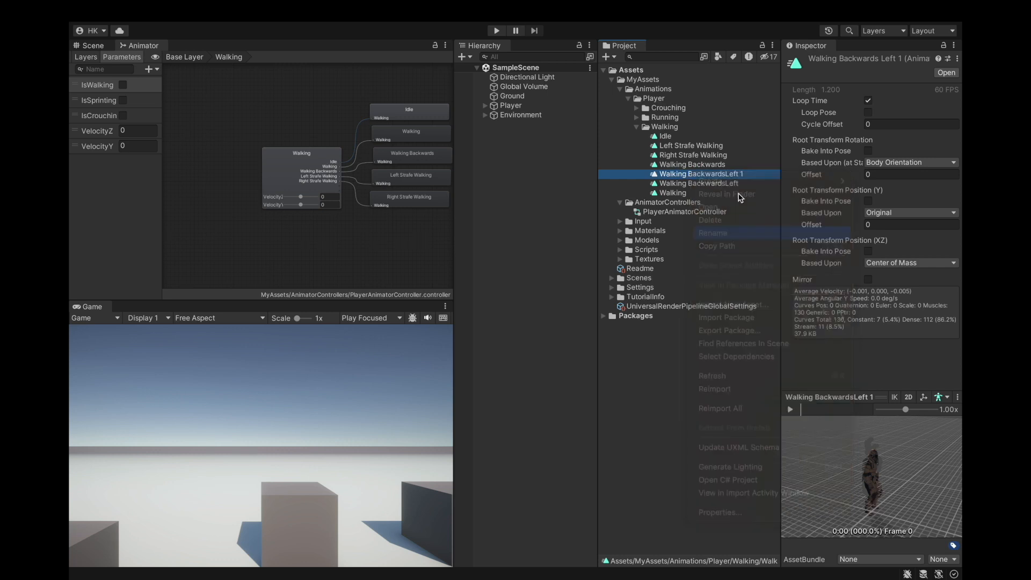
click(756, 175)
key(BackSpace)
key(BackSpace)
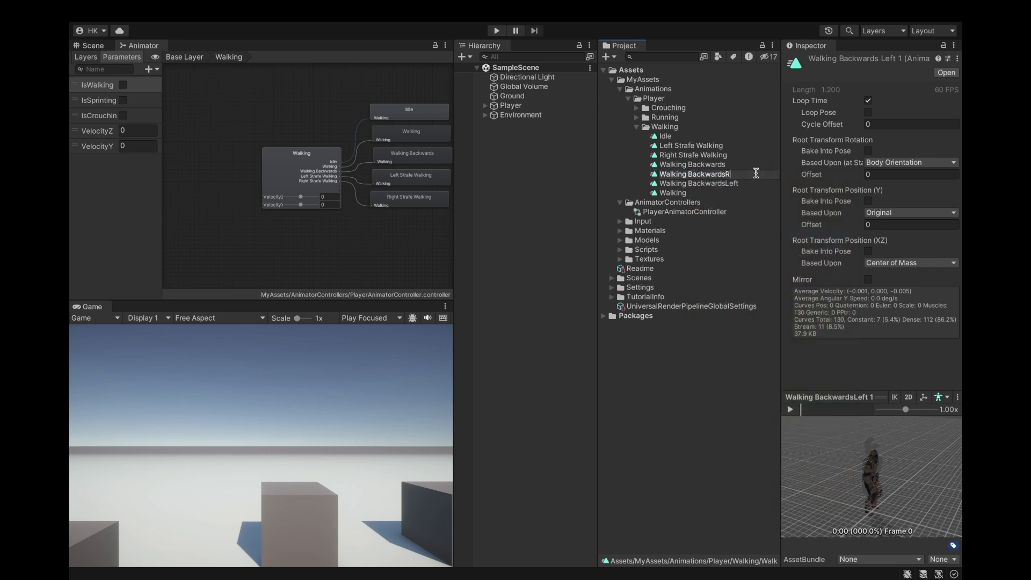
text(Right)
Step: Play the Walking BackwardsLeft preview and set the clip's Root Transform Rotation offset to -45
click(647, 176)
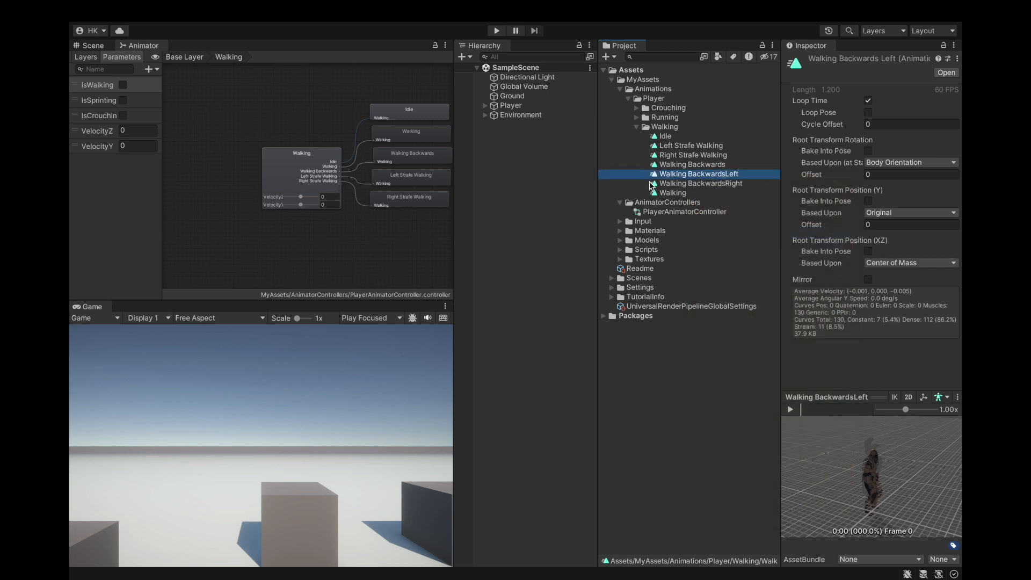
click(791, 410)
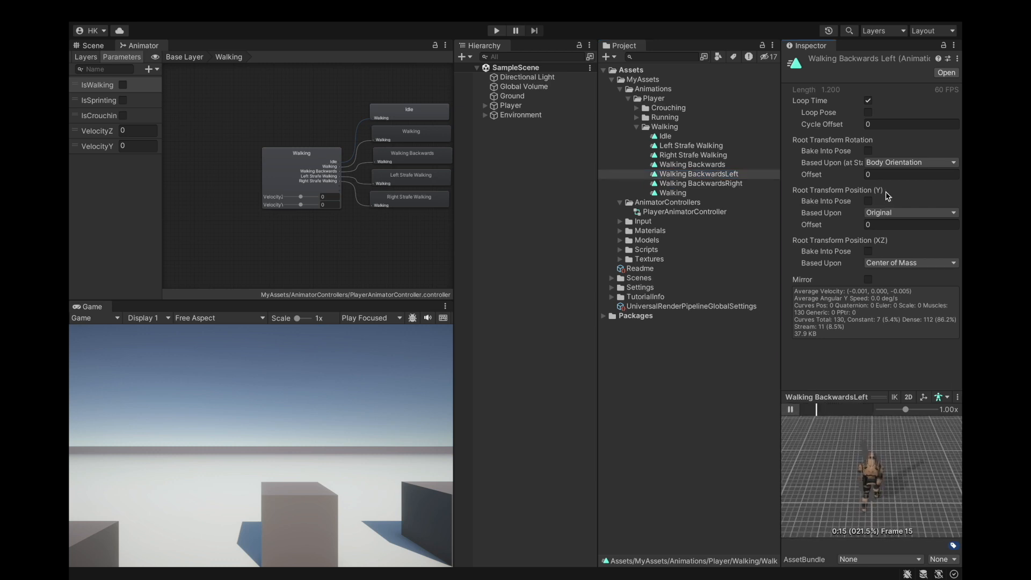
click(882, 175)
text(-45)
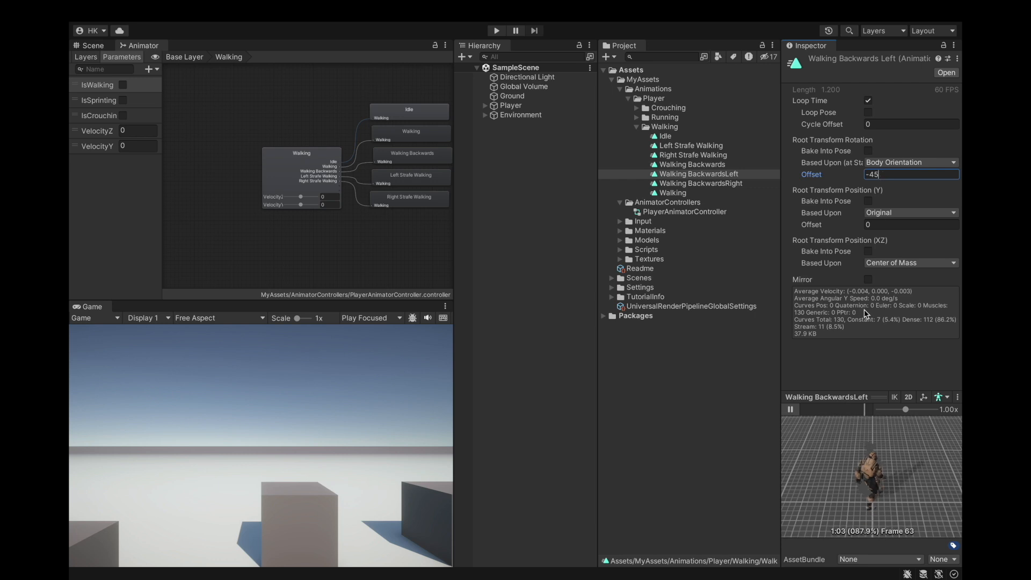
Step: Set the Walking BackwardsRight clip's Root Transform Rotation offset to 45
click(701, 184)
click(877, 172)
text(45)
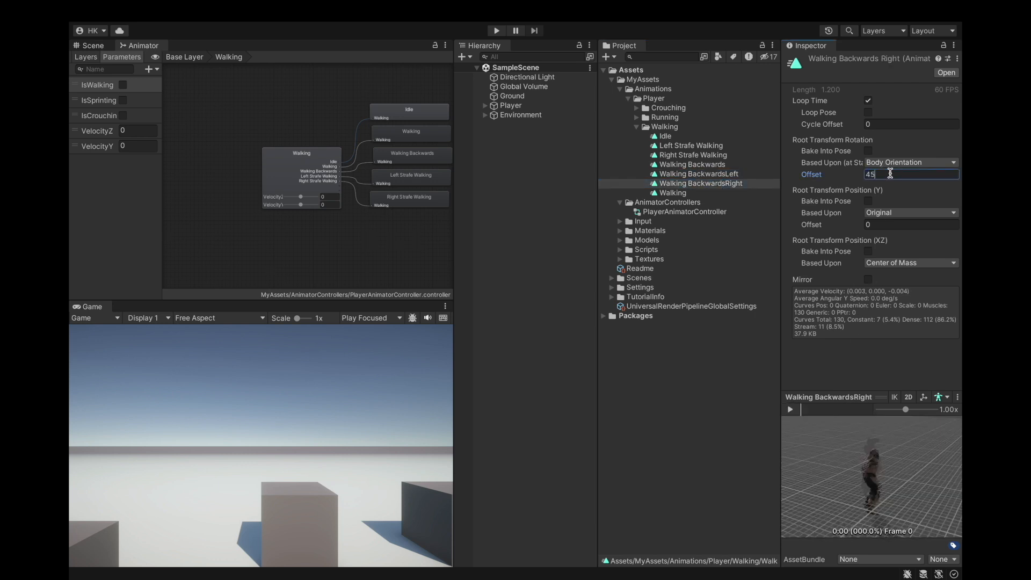
Step: Play the Walking BackwardsRight preview and compare its settings with those of Walking BackwardsLeft
click(717, 186)
right_drag(840, 453, 915, 466)
click(790, 410)
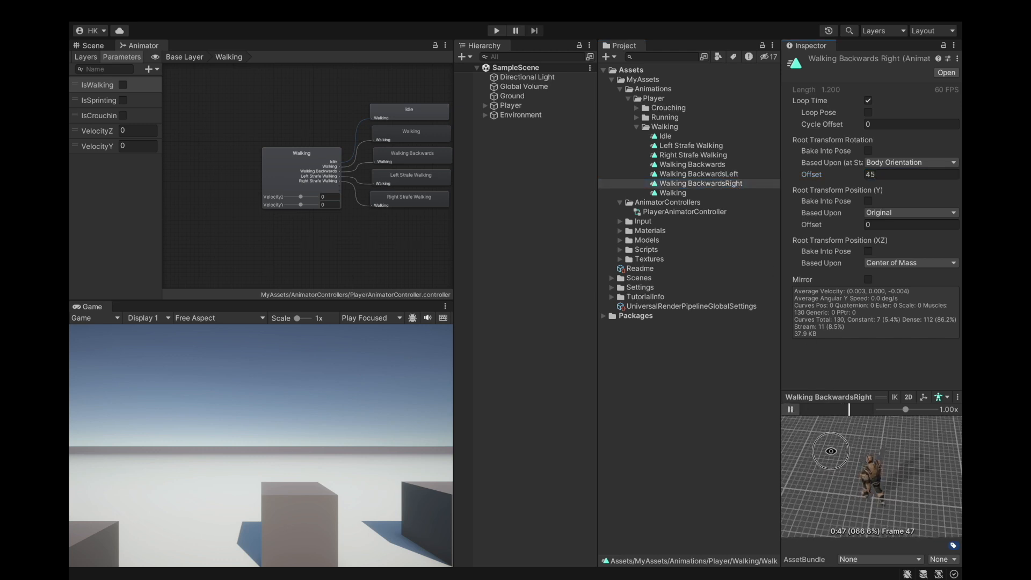
click(815, 410)
click(706, 174)
click(707, 184)
click(707, 175)
click(707, 183)
click(707, 175)
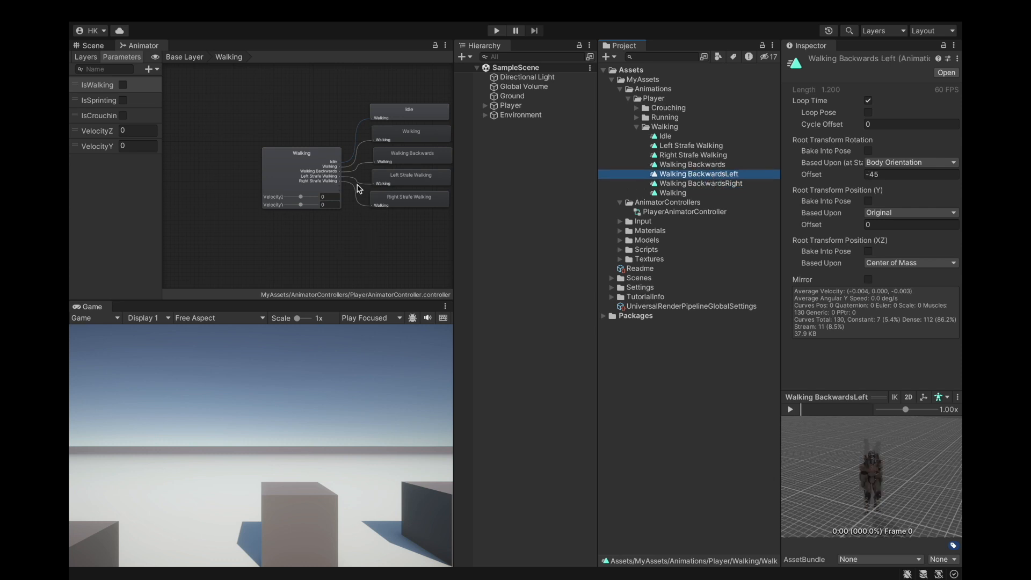
Step: Assign Walking BackwardsLeft to the -1, -1 motion and Walking BackwardsRight to the 1, -1 motion, then save the project
click(333, 166)
drag(730, 175, 827, 328)
drag(745, 190, 825, 341)
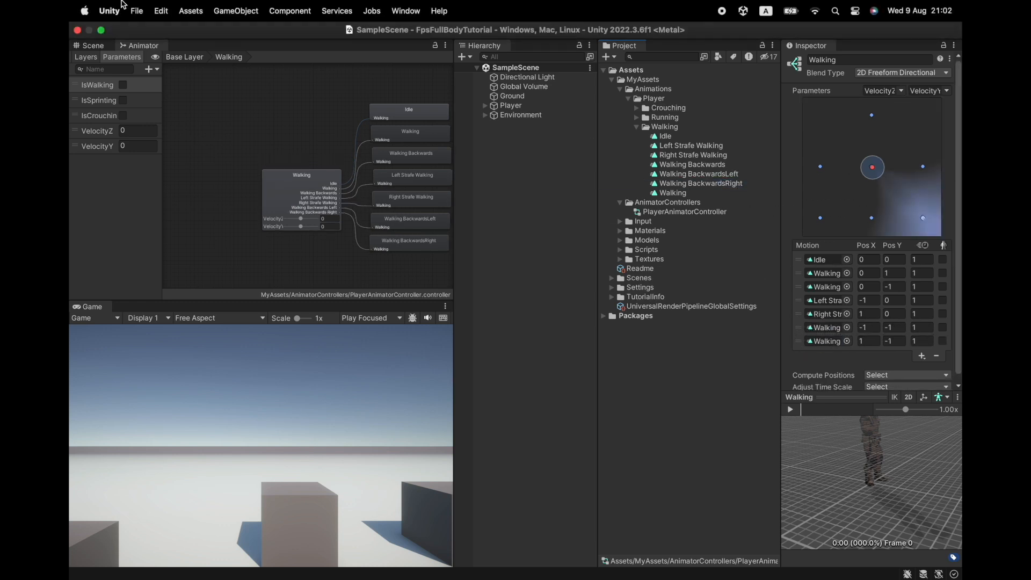
click(137, 11)
click(186, 162)
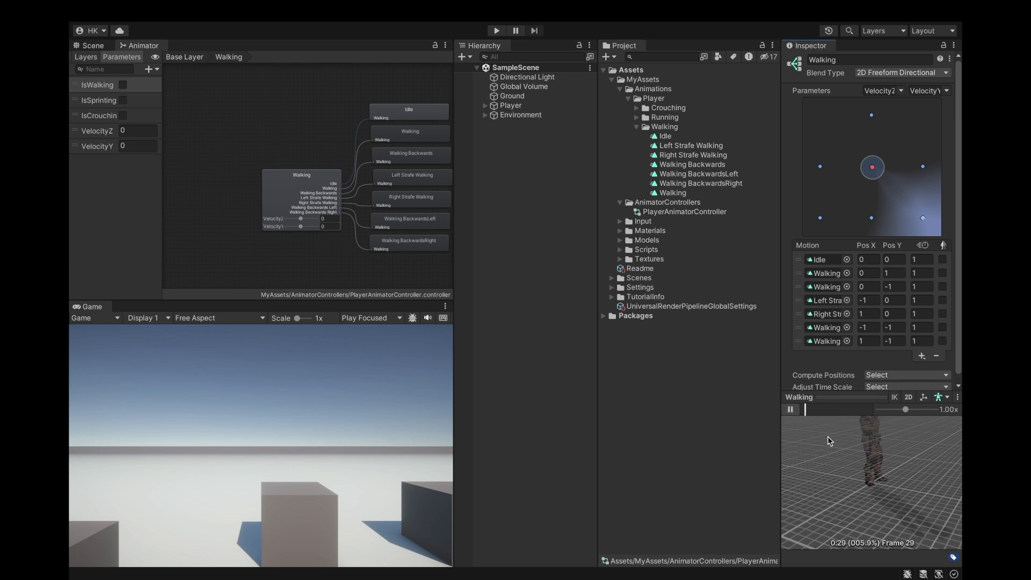
Step: Inspect the Walking blend tree's animated preview from several angles and distances, including with its VelocityY at -1
mouse_move(827, 436)
mouse_down()
mouse_move(907, 464)
mouse_move(913, 445)
mouse_move(842, 435)
mouse_up()
middle_drag(842, 435, 854, 474)
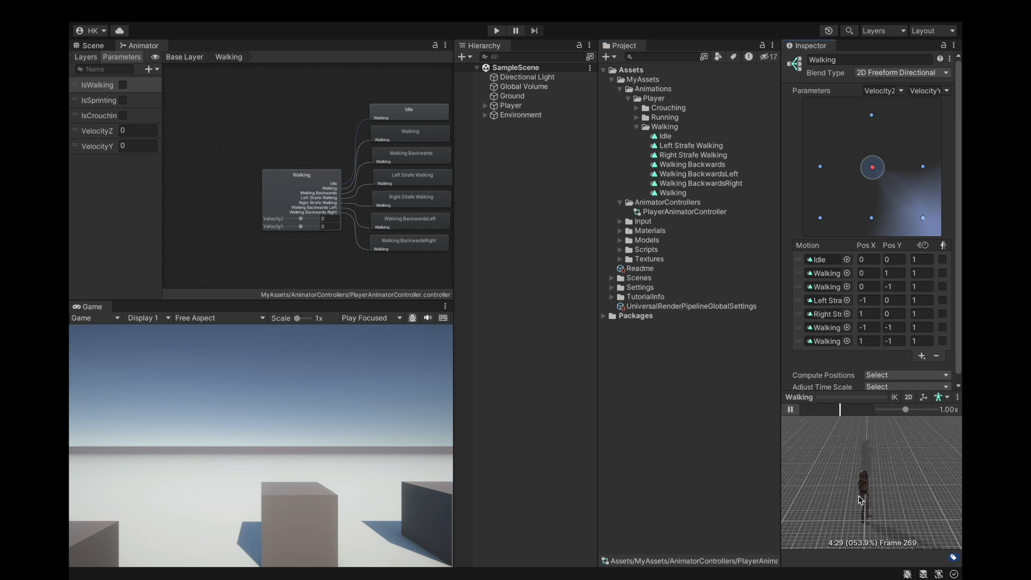
scroll(873, 474, up, 5)
scroll(871, 477, up, 5)
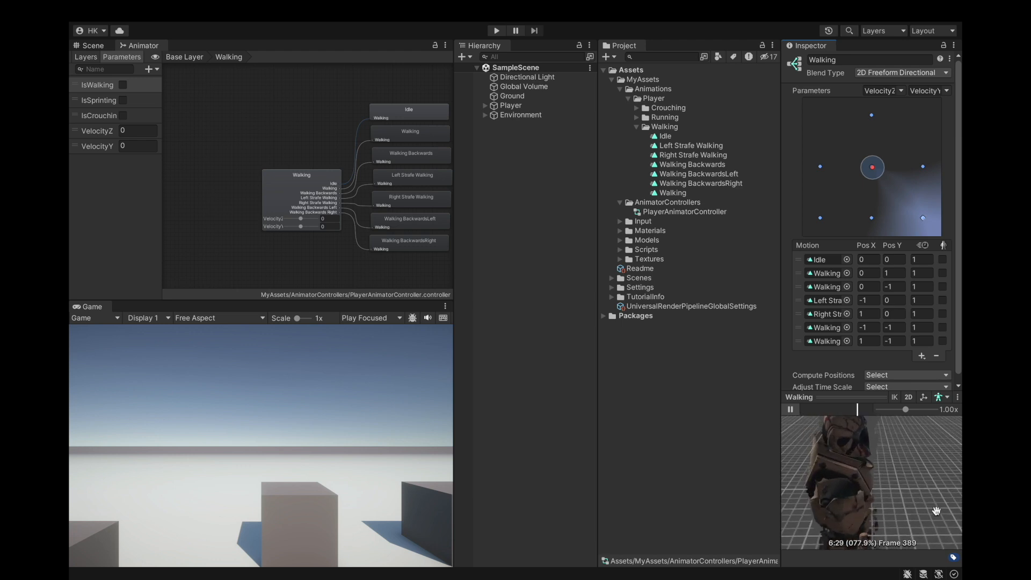
drag(300, 227, 274, 226)
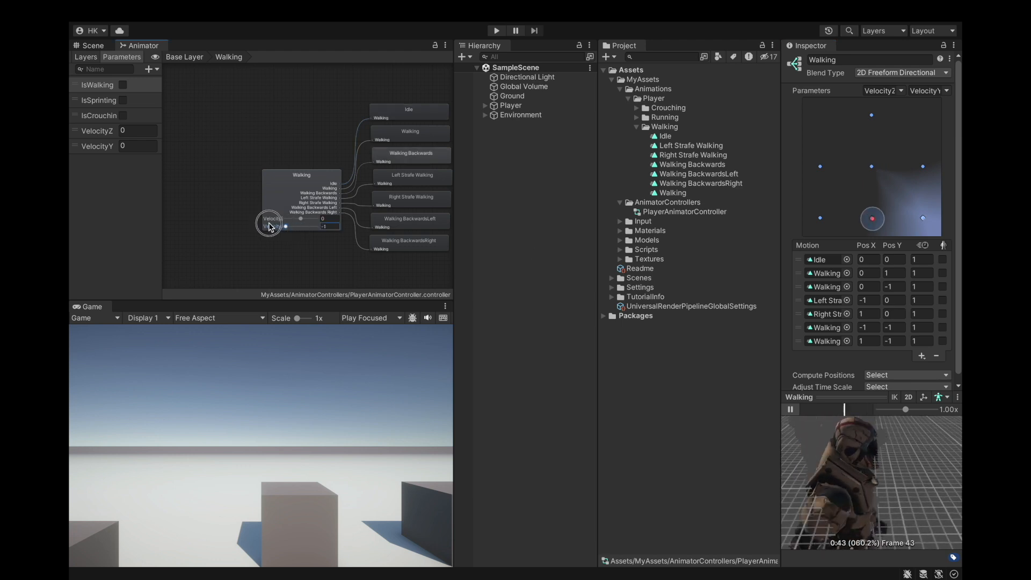
scroll(877, 479, down, 10)
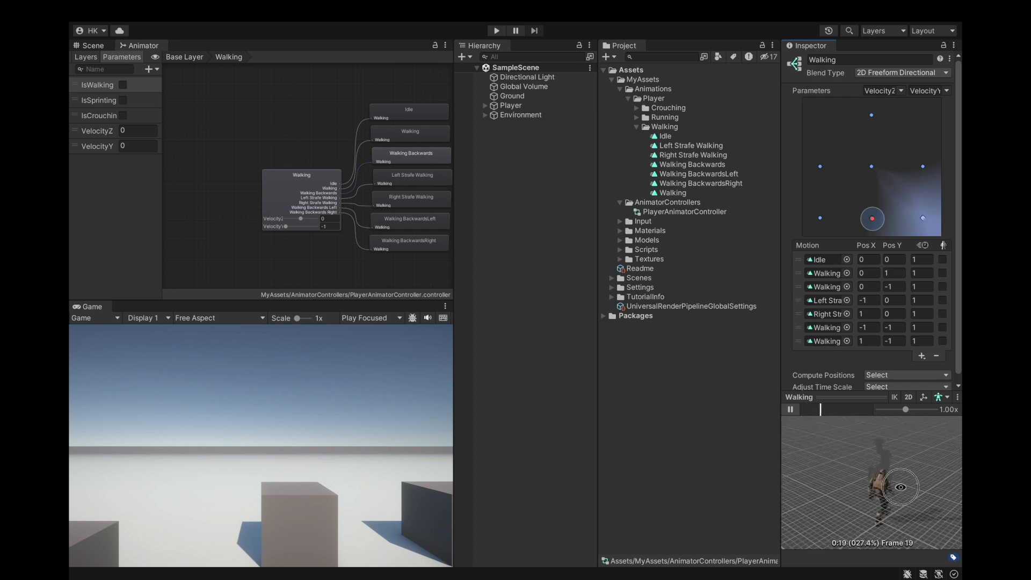
Step: Test the Walking blend tree's VelocityZ slider and reset both velocity values on its node to 0
drag(301, 219, 330, 225)
text(0)
click(328, 219)
text(0)
click(299, 188)
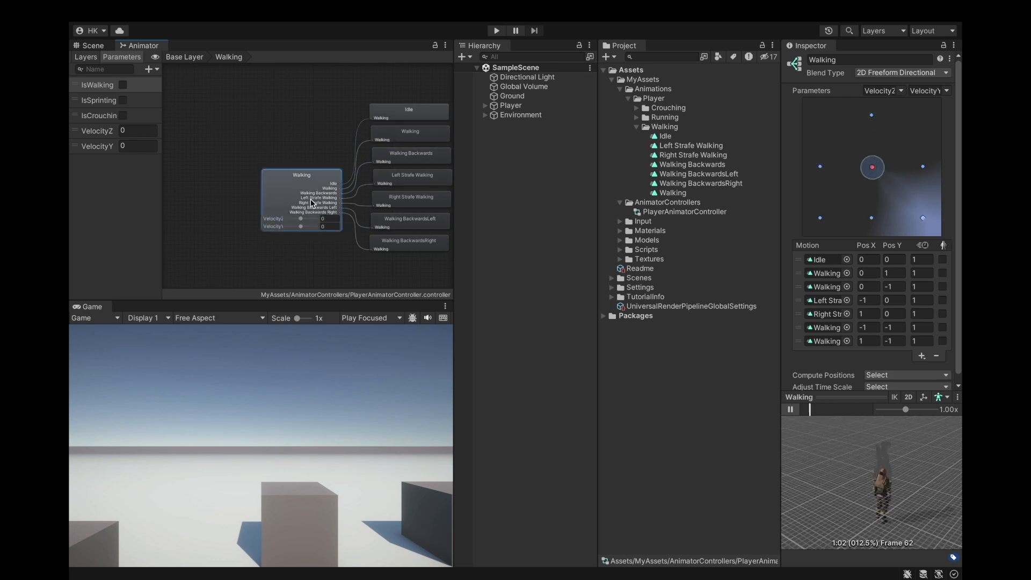
Step: Return to the Base Layer, stop the Walking preview and open the Running blend tree's settings
scroll(330, 163, down, 2)
scroll(331, 163, down, 2)
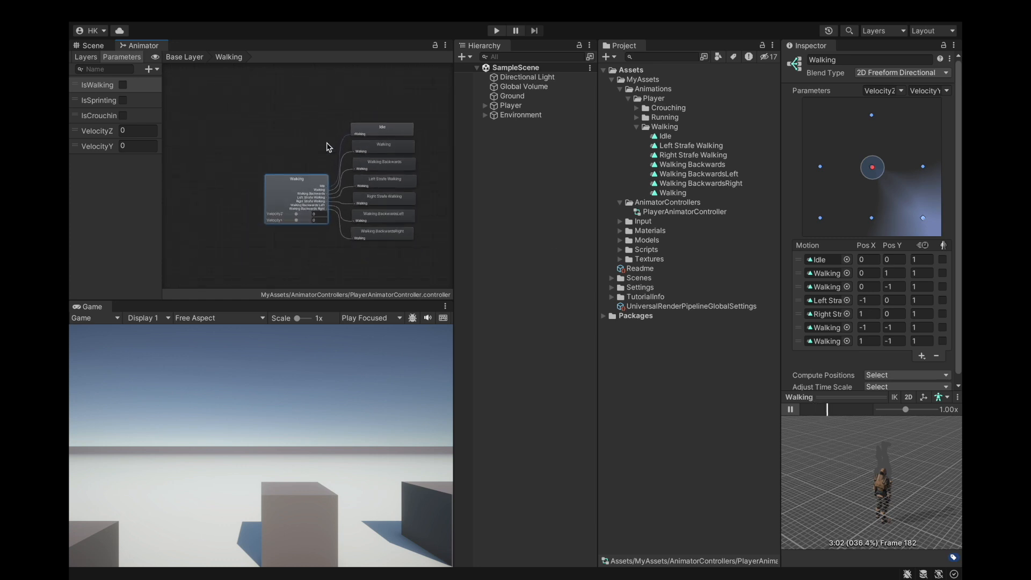
click(185, 57)
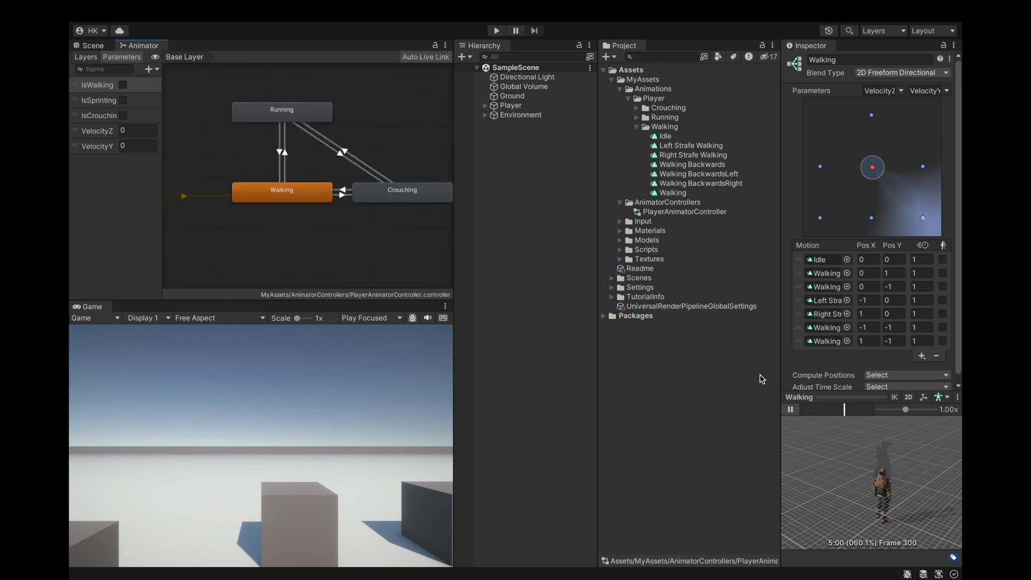
click(791, 409)
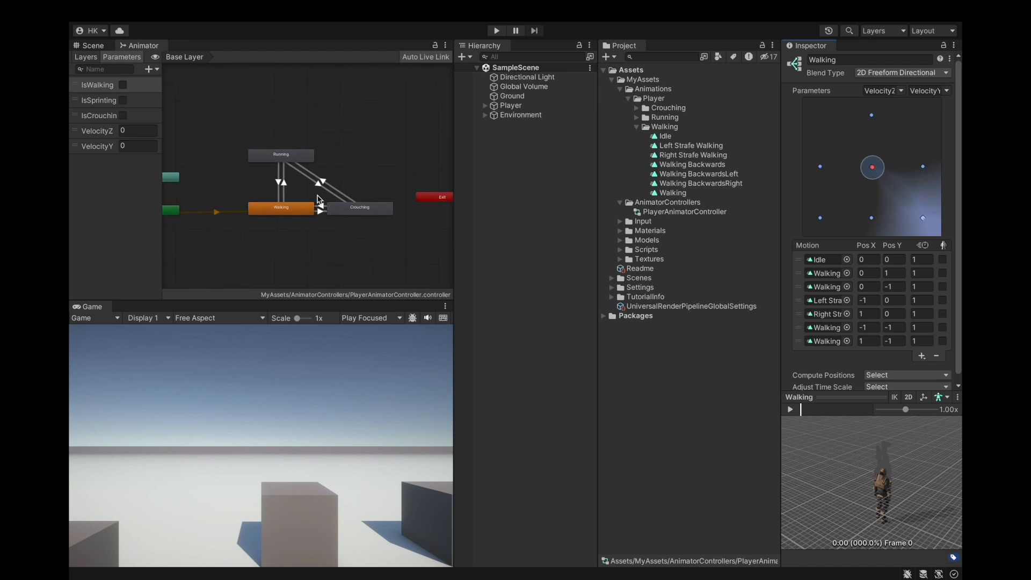
double_click(283, 153)
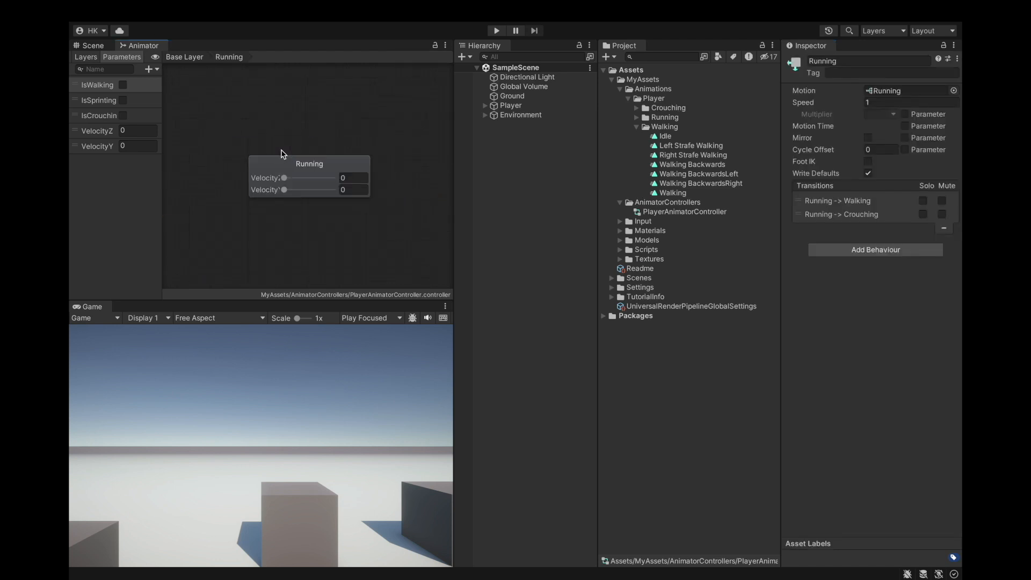
right_click(283, 163)
click(365, 171)
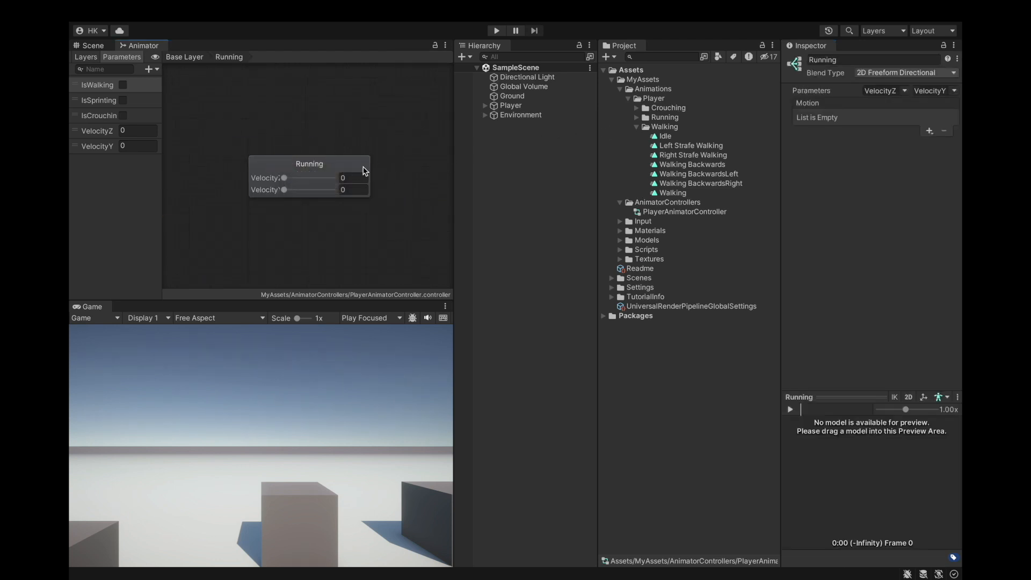
Step: Add seven empty motion fields to the Running blend tree
click(930, 131)
click(926, 143)
click(930, 135)
click(927, 142)
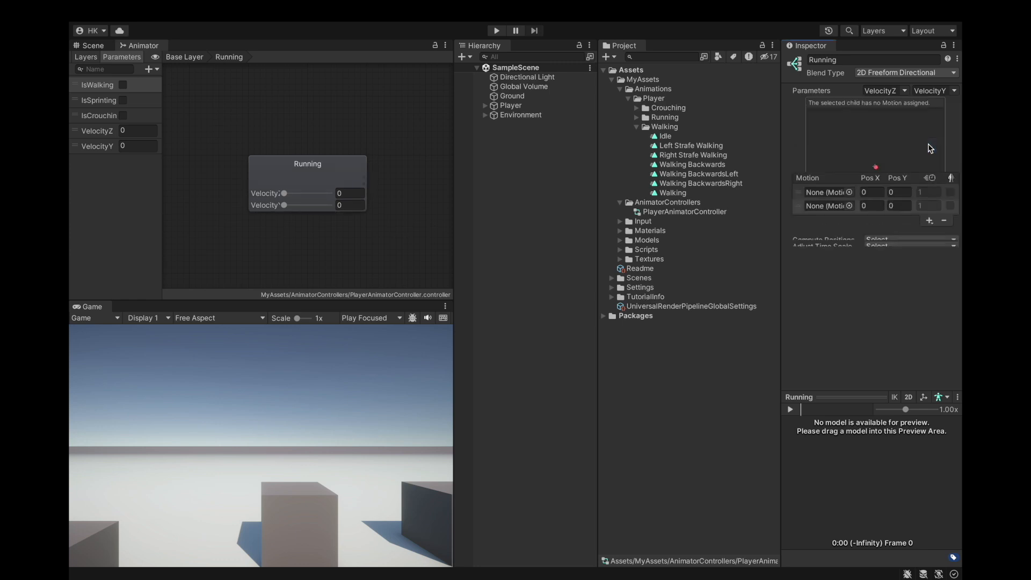
click(930, 290)
click(928, 301)
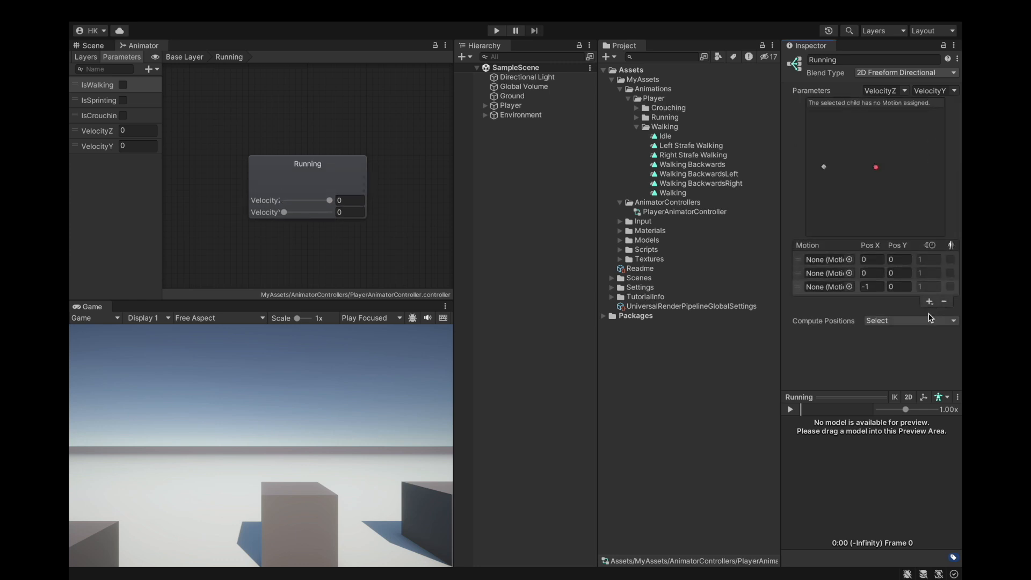
click(930, 302)
click(926, 313)
click(930, 315)
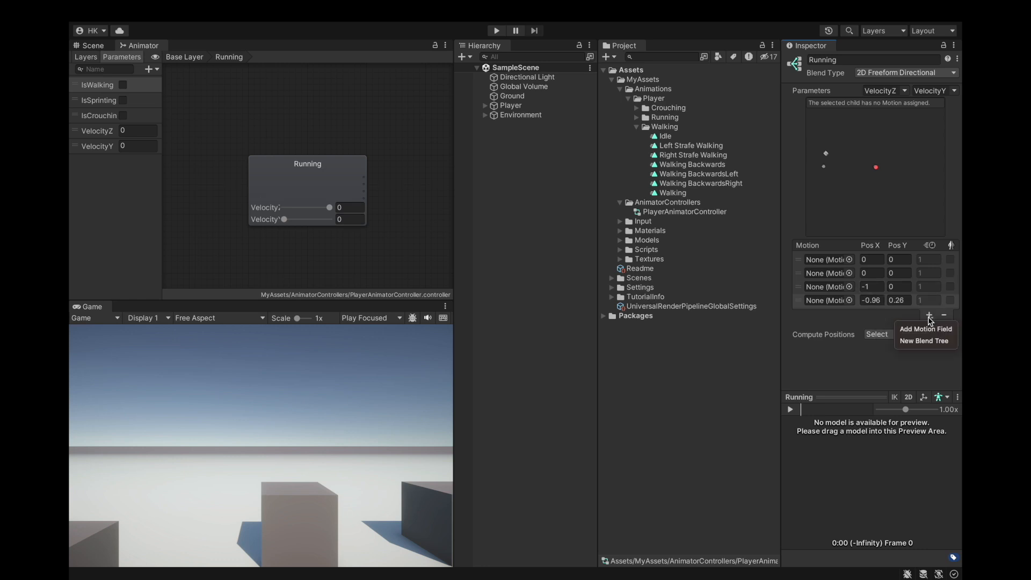
click(926, 329)
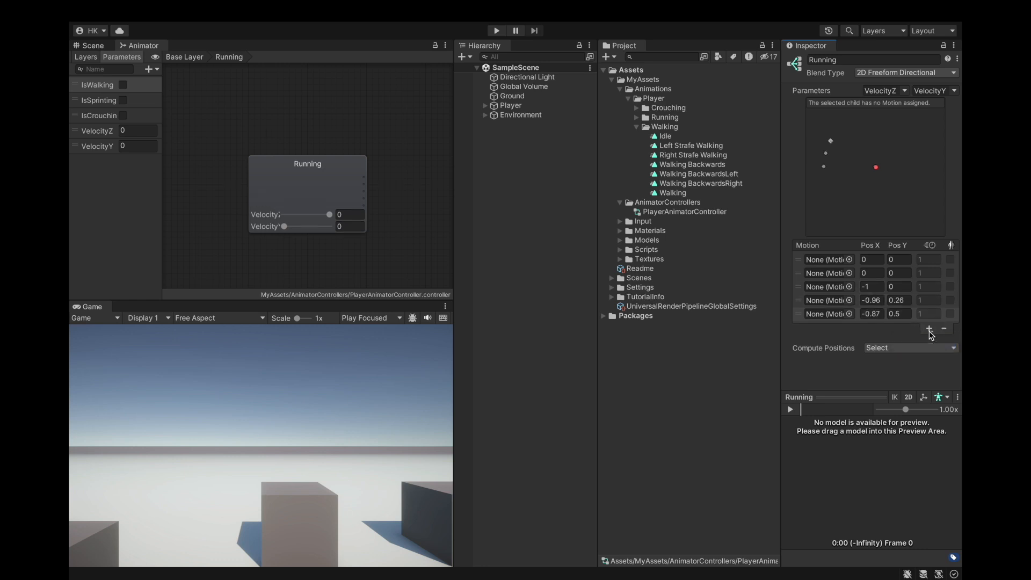
click(930, 330)
click(926, 343)
click(929, 342)
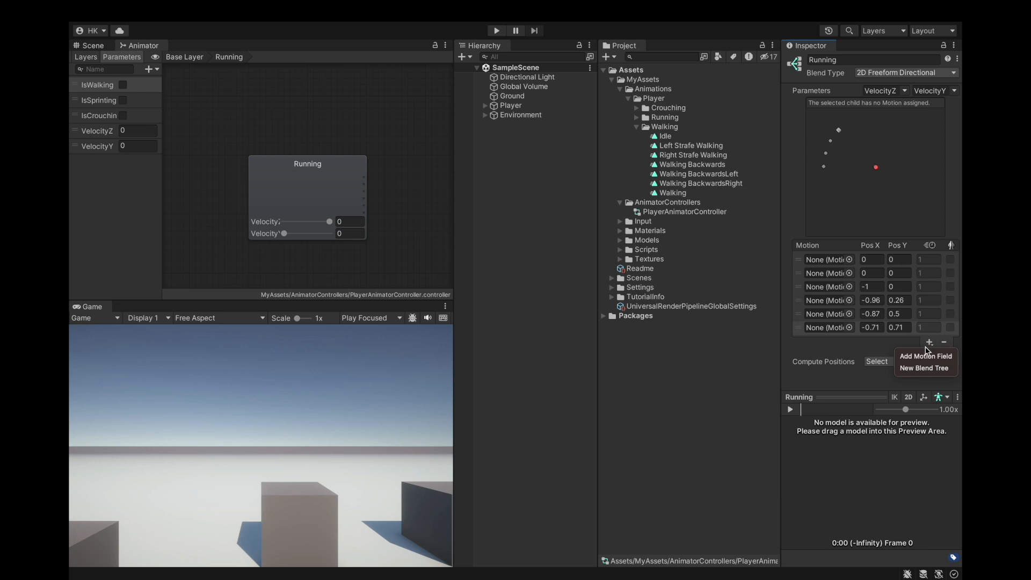
click(926, 356)
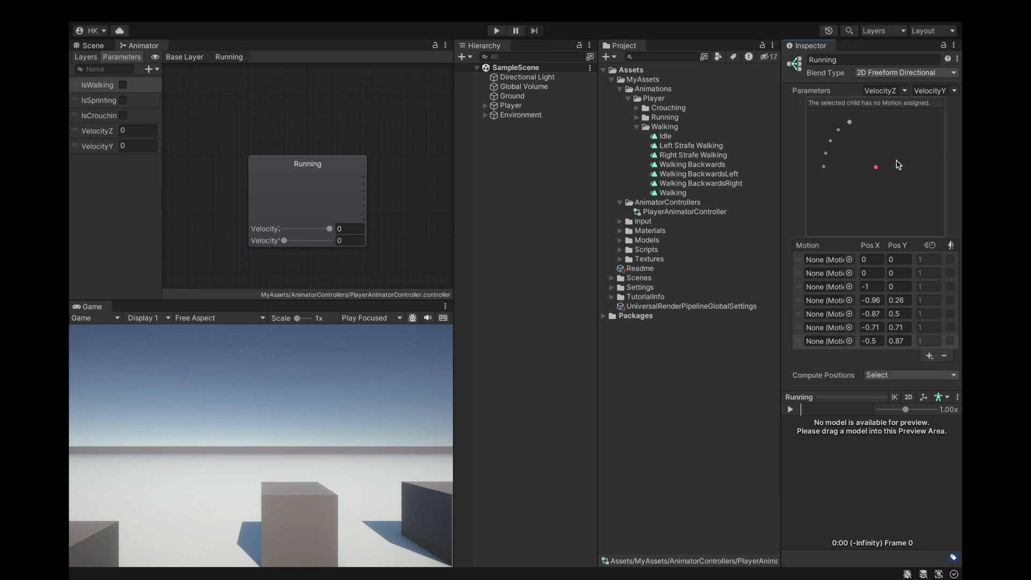
Step: Set Pos X and Pos Y of the third to seventh Running motions to 0
click(871, 300)
text(0)
click(876, 287)
text(0)
click(894, 299)
text(0)
click(872, 315)
text(0)
click(893, 315)
text(0)
click(874, 325)
text(0)
click(894, 327)
text(0)
click(872, 341)
text(0)
click(906, 341)
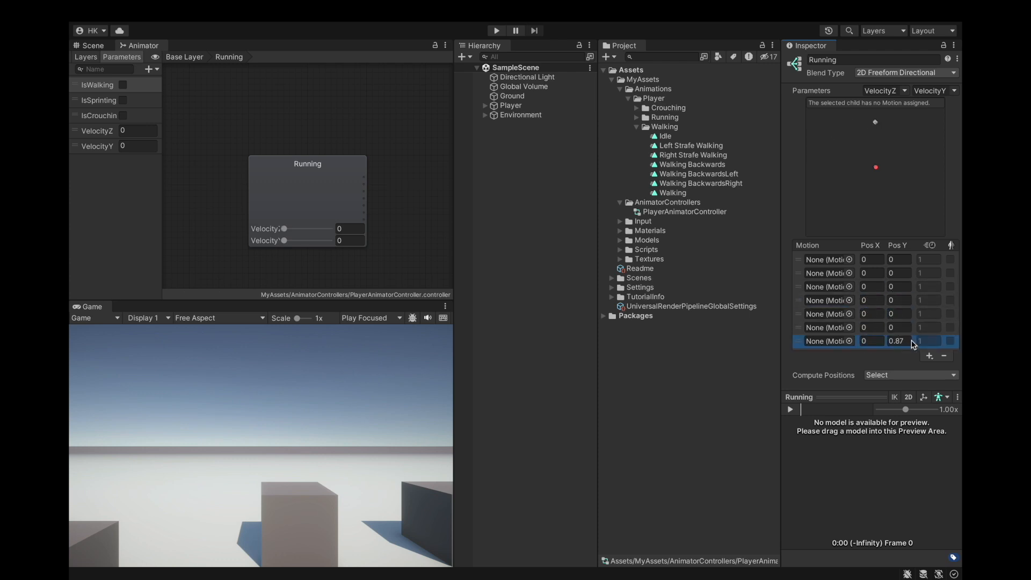
text(0)
Step: Set the second Running motion's position to 0, 1 and the third motion's position to 0, -1
click(872, 260)
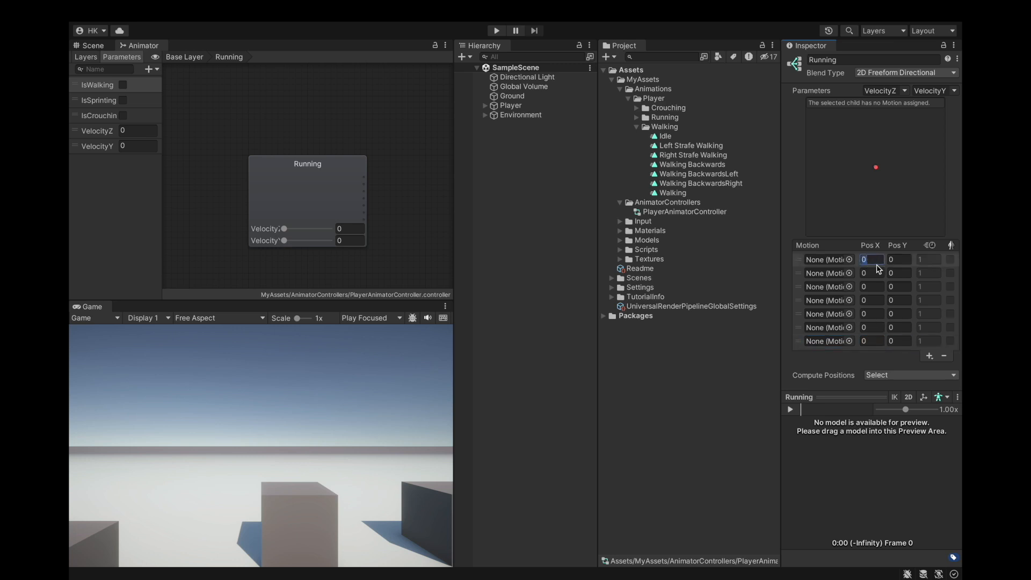
click(872, 274)
click(897, 273)
click(898, 287)
Step: Set the fourth Running motion's Pos X to 1 and the fifth motion's Pos X to -1
click(874, 301)
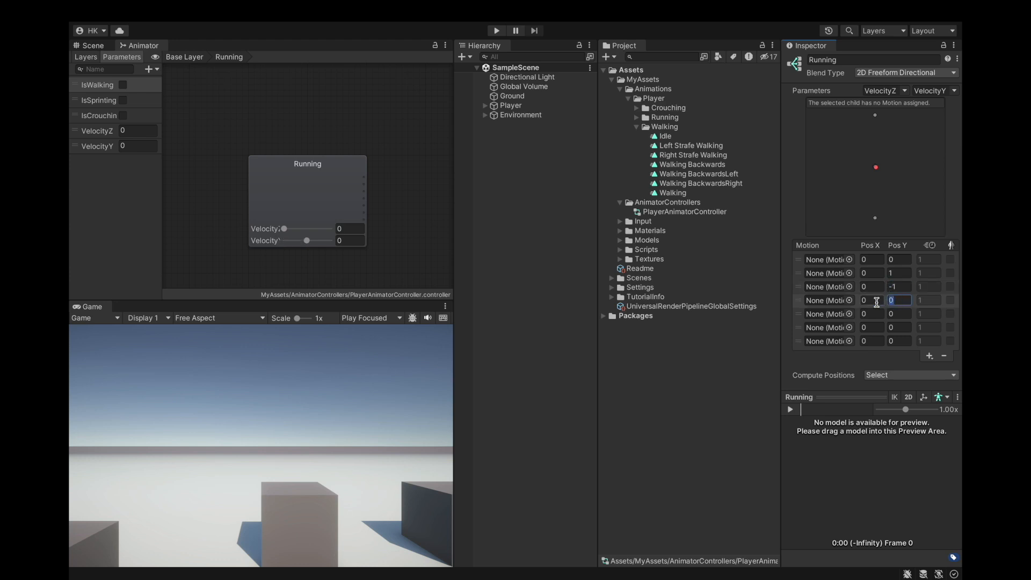
click(875, 311)
text(-1)
Step: Position the sixth Running motion at -1, -1 and set the seventh motion's Pos Y to -1
click(899, 327)
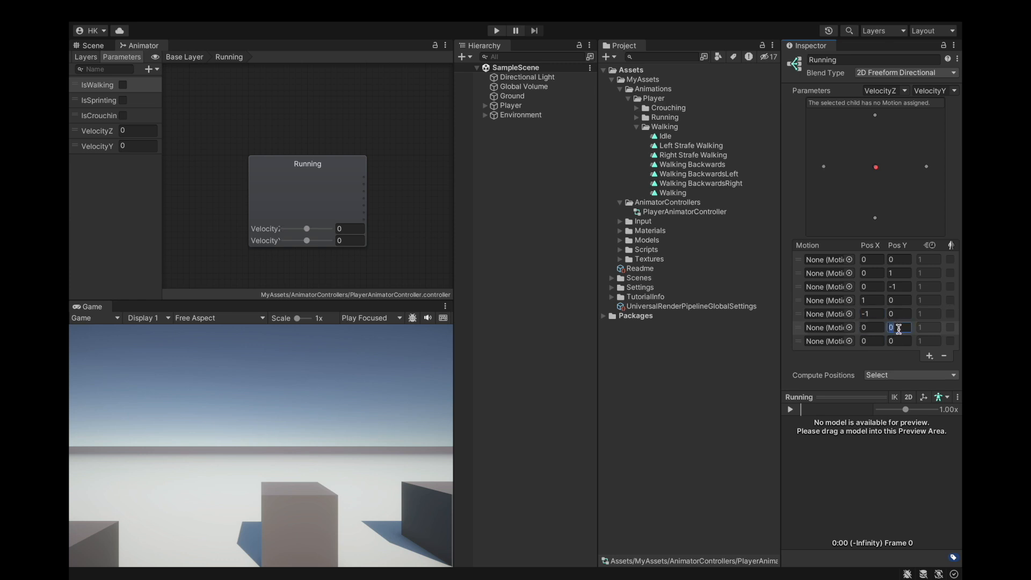
click(872, 332)
click(891, 341)
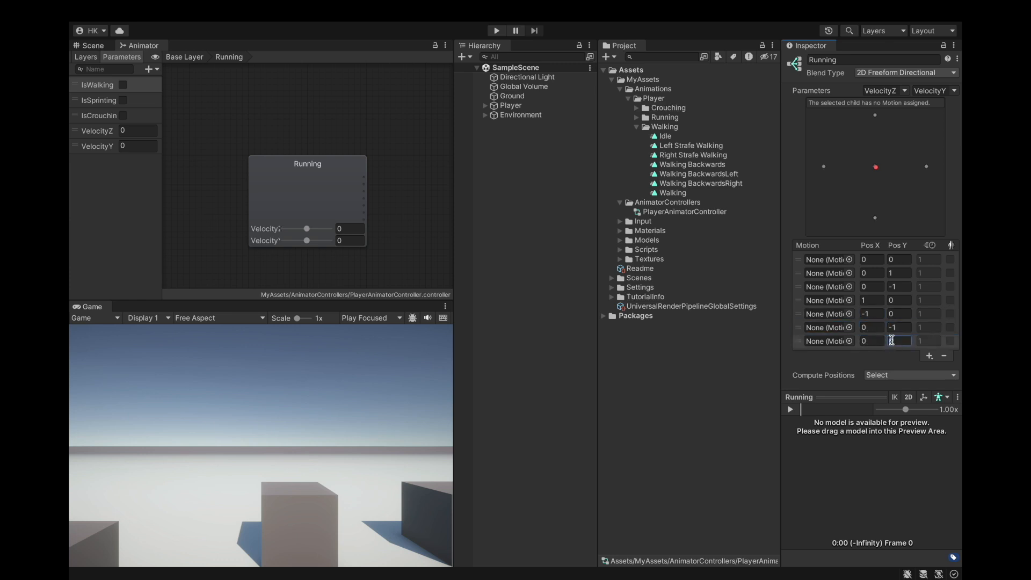
text(-1)
click(870, 326)
text(-1)
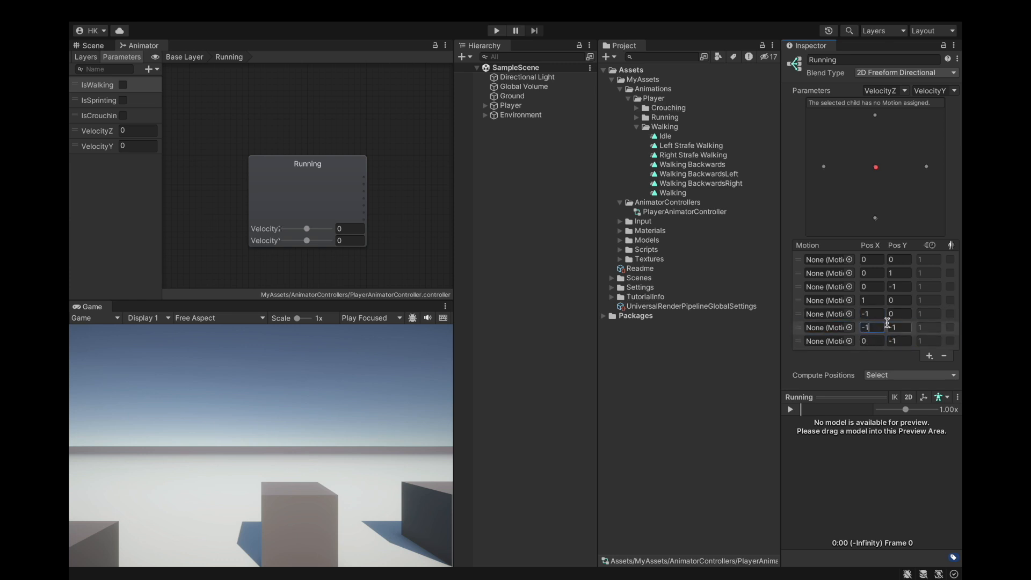
Step: Set Pos X of the fourth Running motion to -1 and of the fifth and seventh motions to 1
click(872, 313)
click(877, 299)
text(-1)
click(873, 341)
text(1)
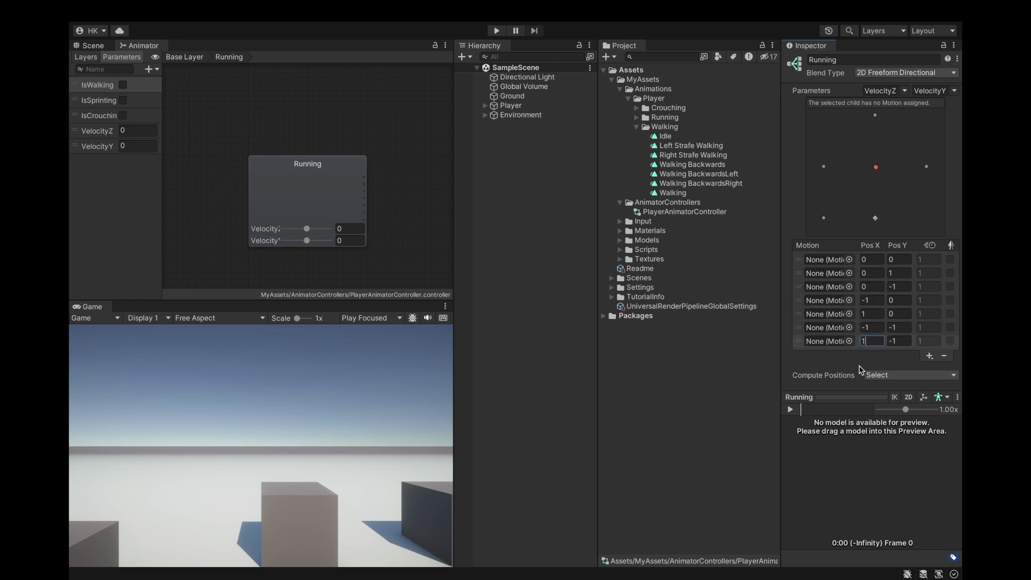
click(801, 328)
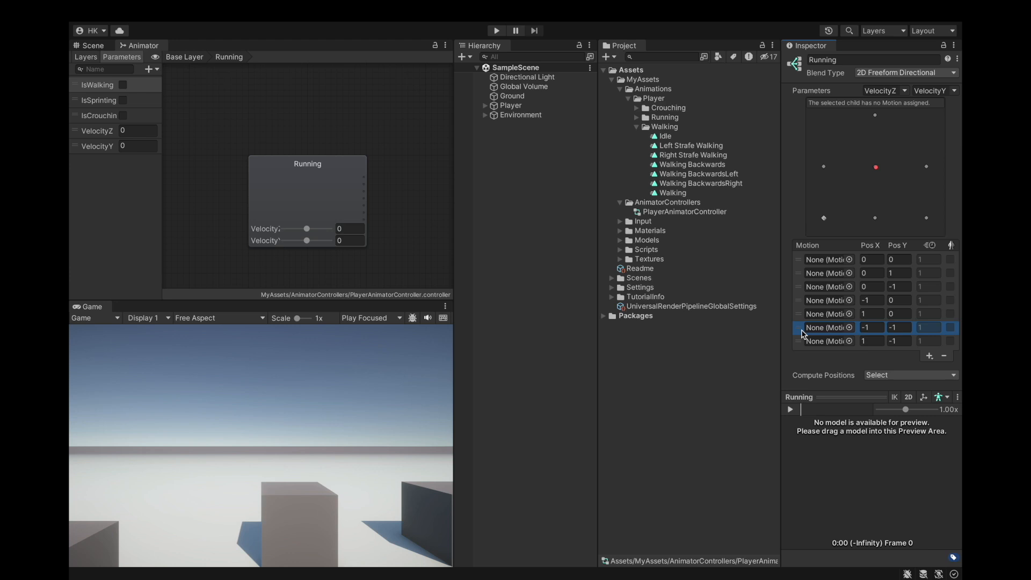
click(799, 314)
click(797, 301)
click(797, 288)
click(797, 274)
click(797, 260)
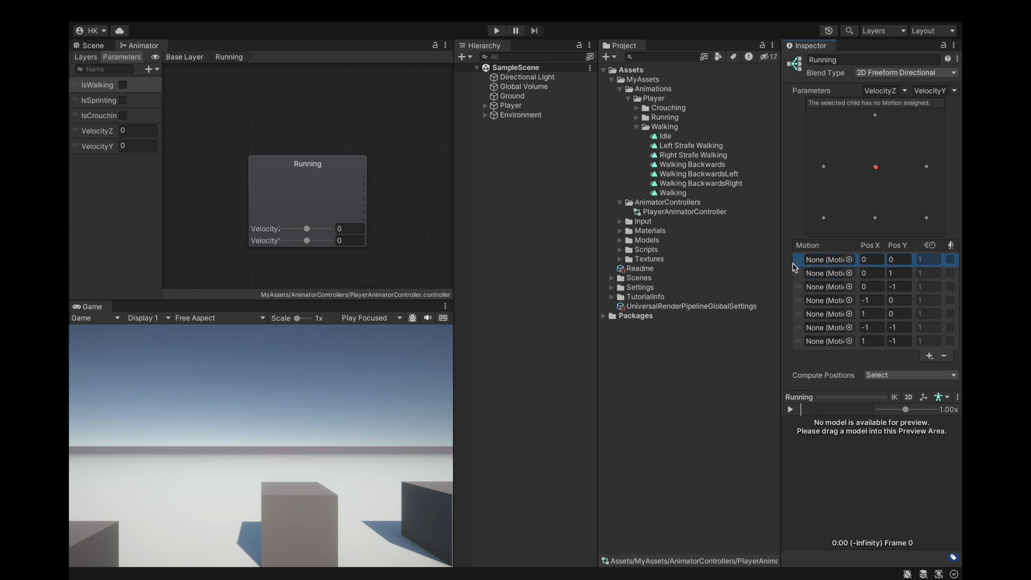
Step: Assign the Running, Running Backward, Left Strafe and Right Strafe clips to the 0, 1; 0, -1; -1, 0; and 1, 0 motions
click(637, 118)
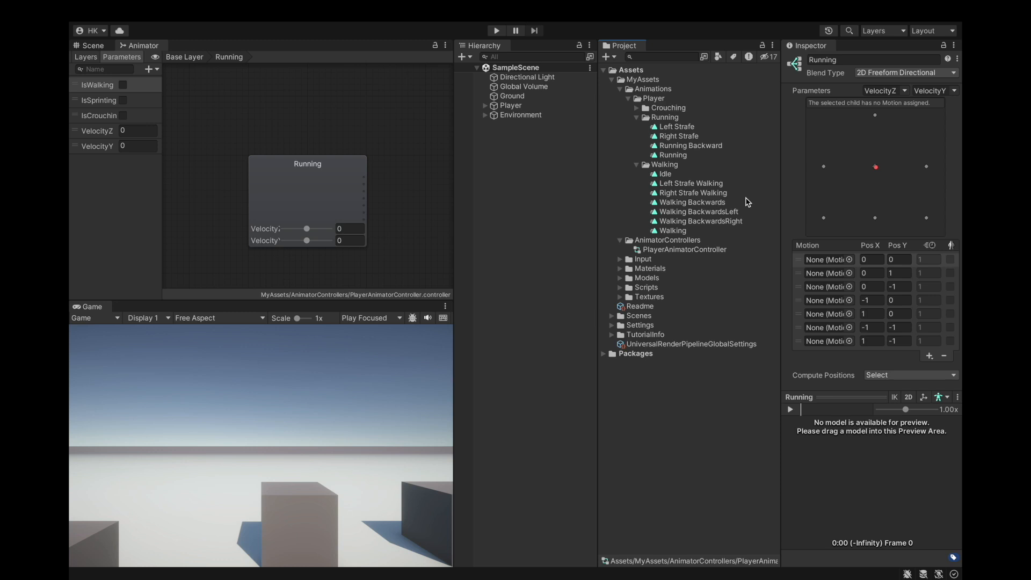
drag(657, 155, 826, 274)
drag(701, 148, 823, 287)
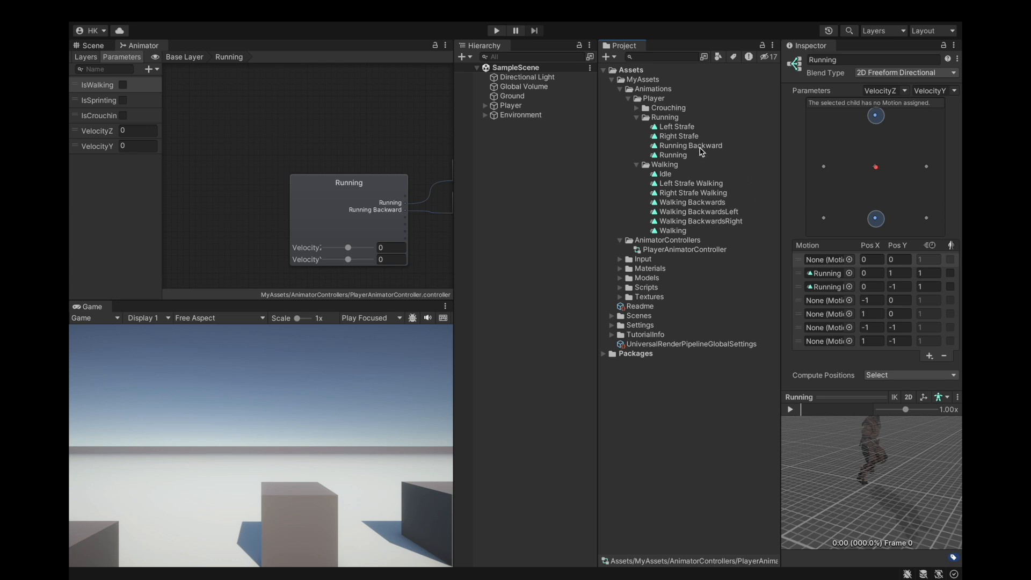
drag(692, 130, 823, 300)
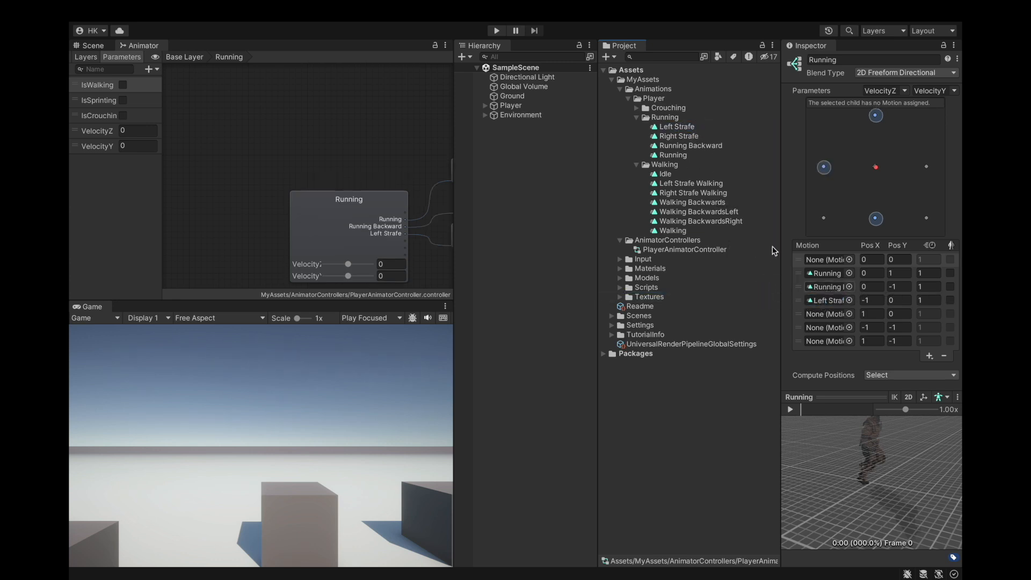
drag(697, 141, 827, 314)
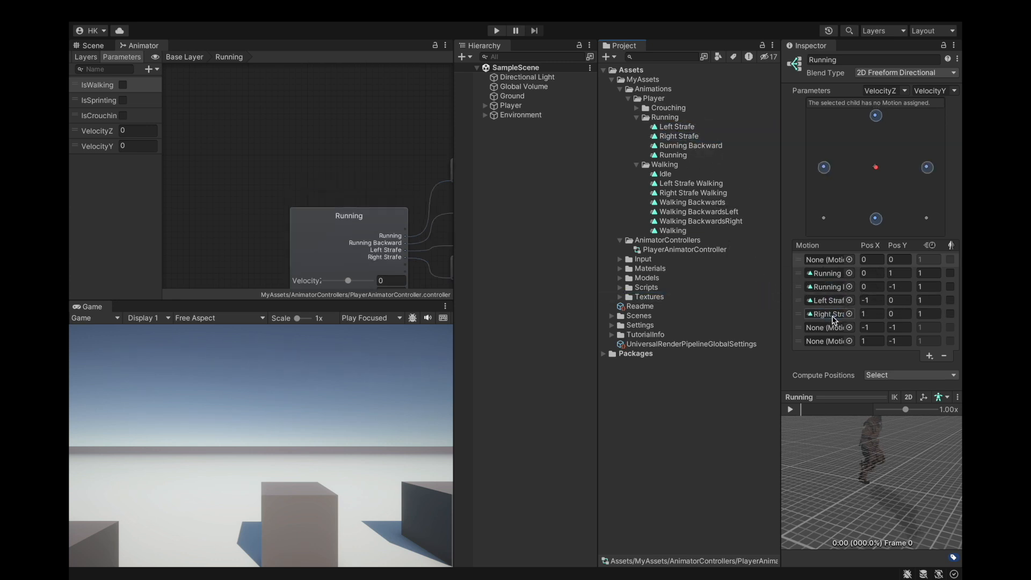
Step: Remove the empty motions at -1, -1; 1, -1; and 0, 0 from the Running blend tree
click(856, 329)
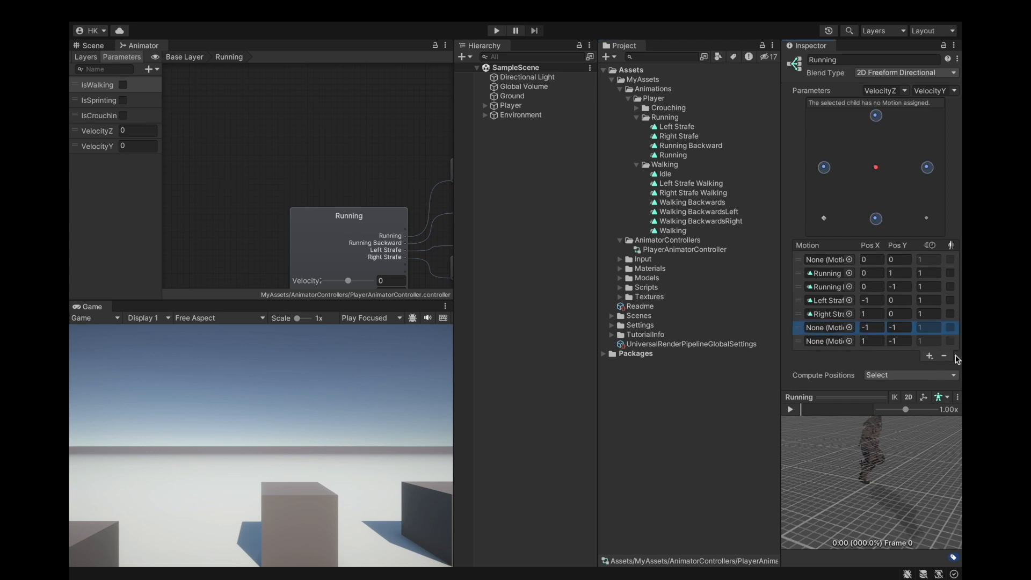
click(945, 357)
click(945, 343)
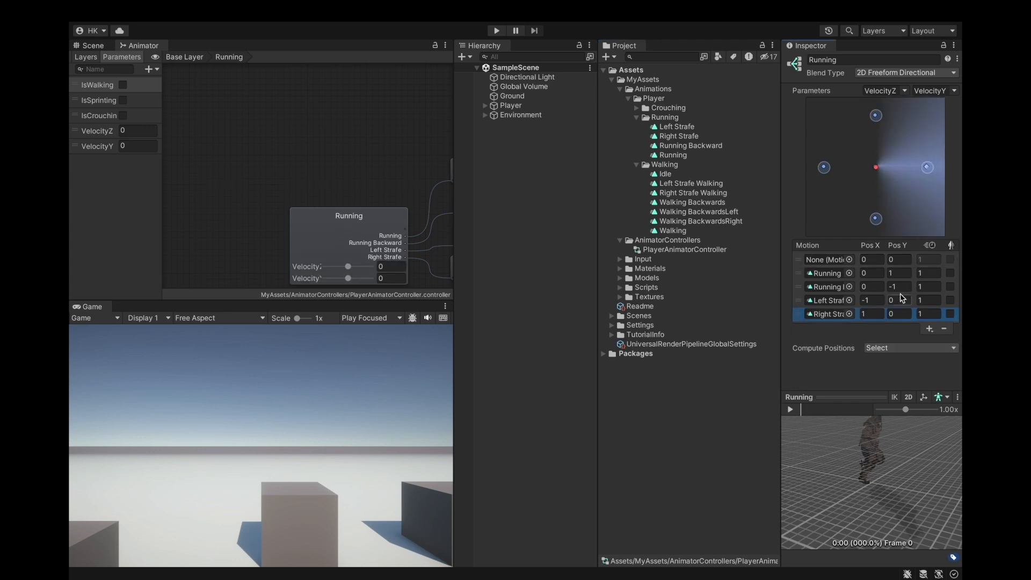
click(798, 261)
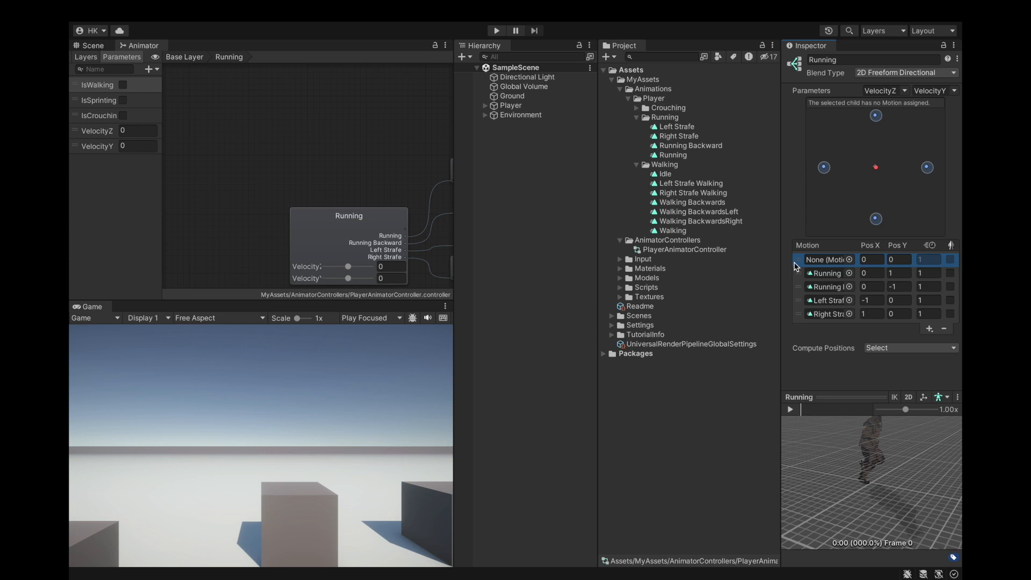
click(945, 330)
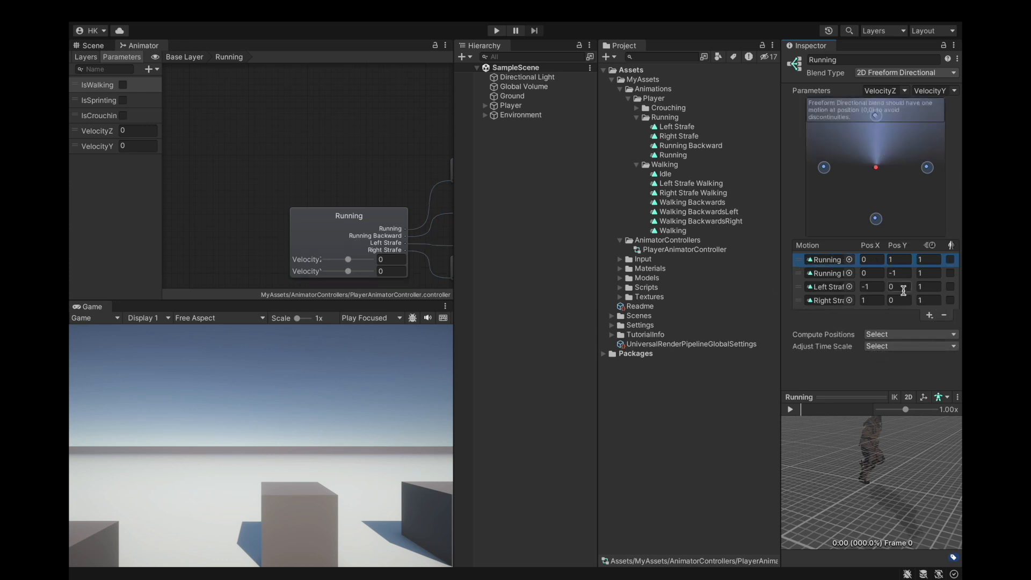
Step: Preview the Running blend tree with the horizontal and vertical velocities at 1, then reset both to 0
click(790, 411)
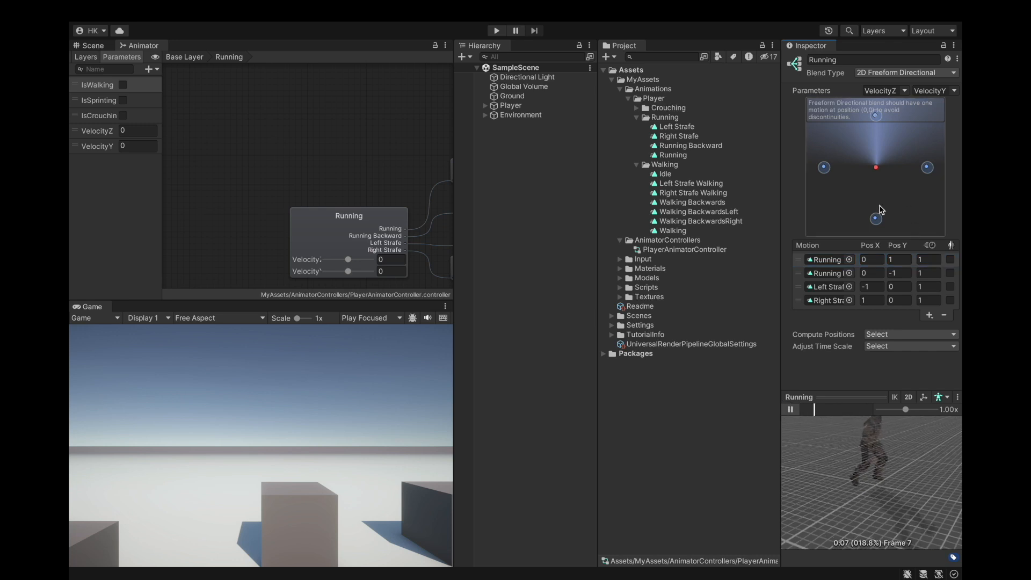
drag(348, 261, 376, 260)
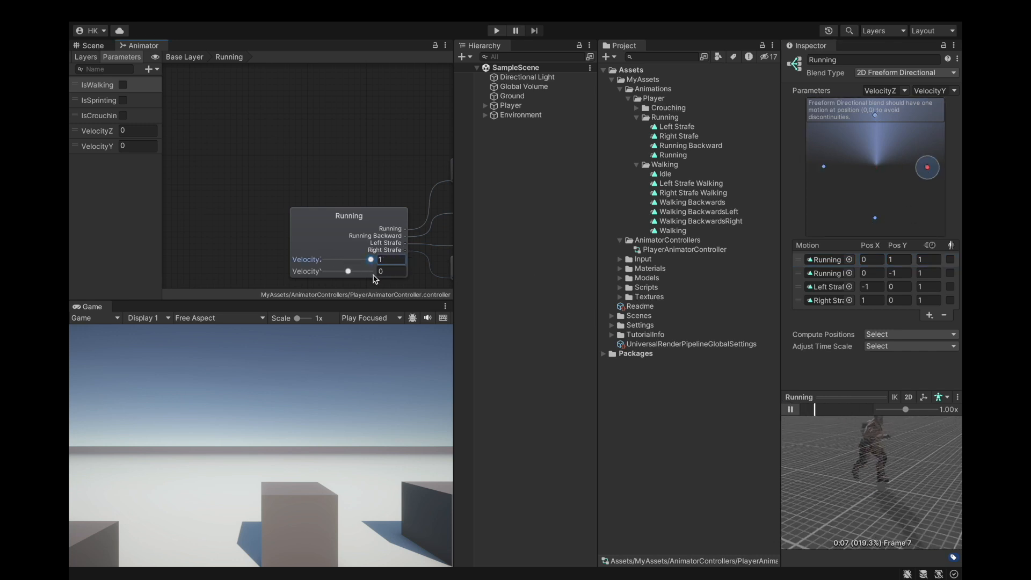
drag(349, 272, 376, 271)
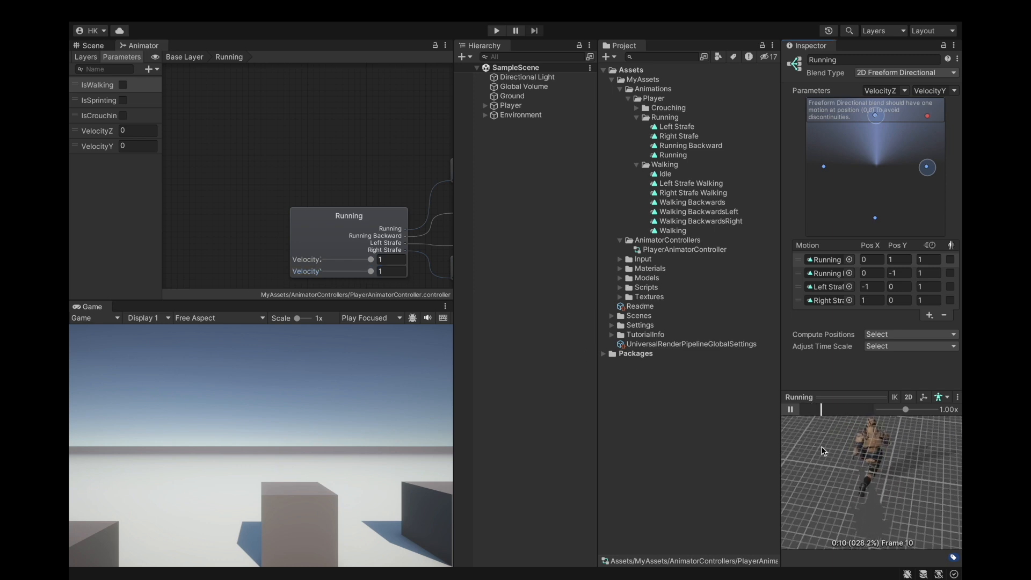
click(790, 410)
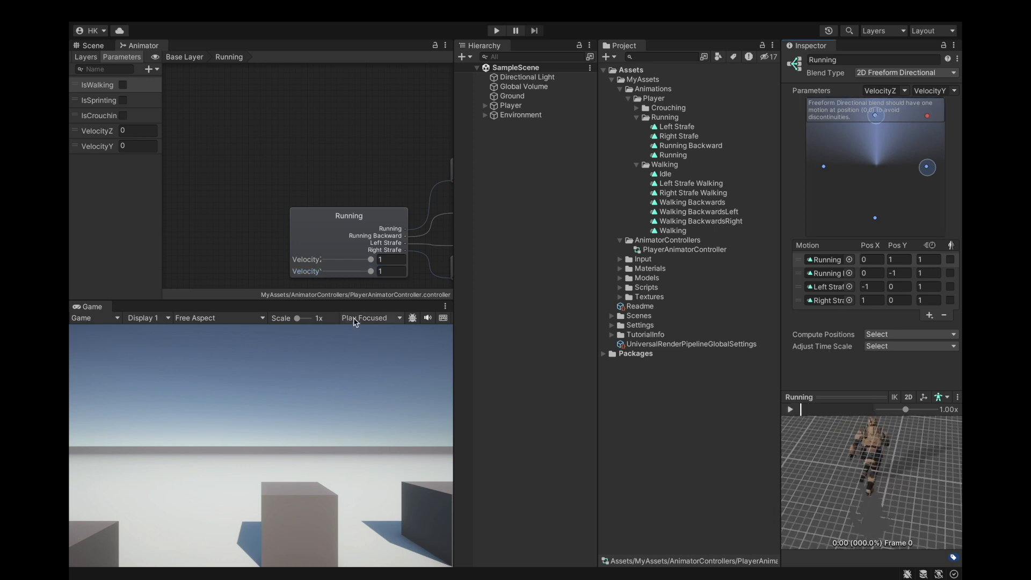
drag(371, 260, 348, 260)
click(369, 242)
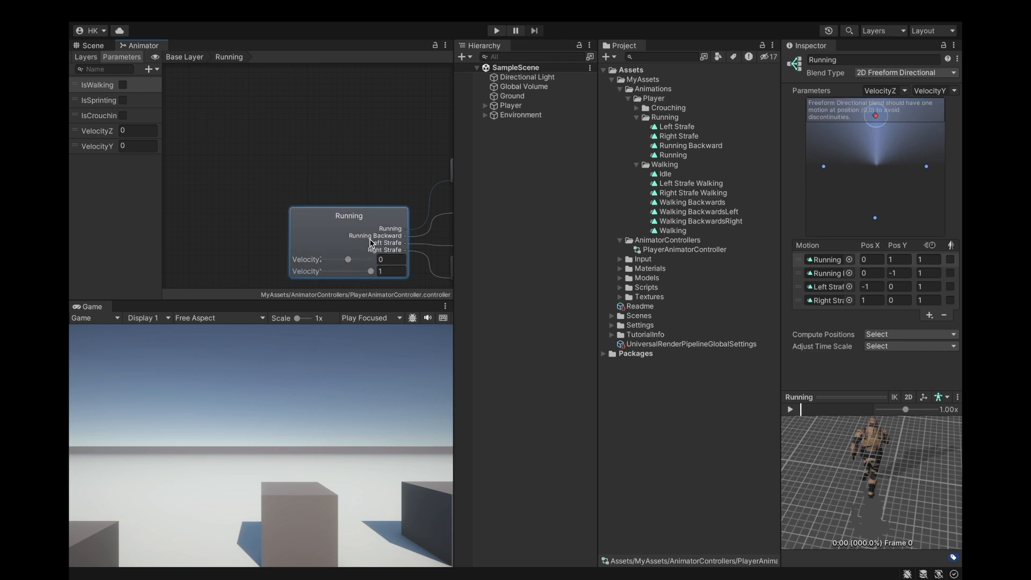
click(385, 271)
text(0)
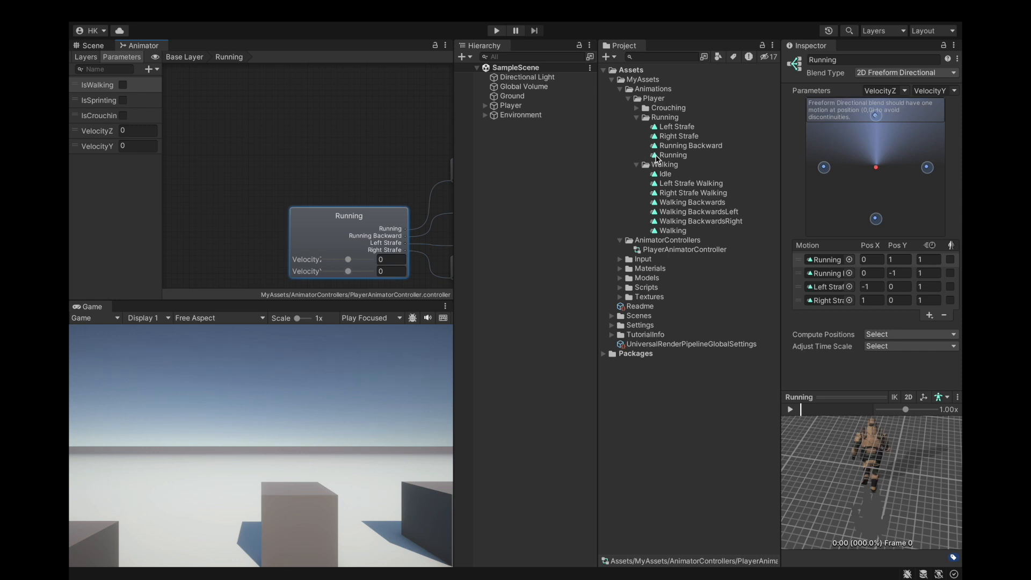
Step: Preview the running Left Strafe clip and set its Root Transform Rotation offset to 60
click(685, 146)
key(Up)
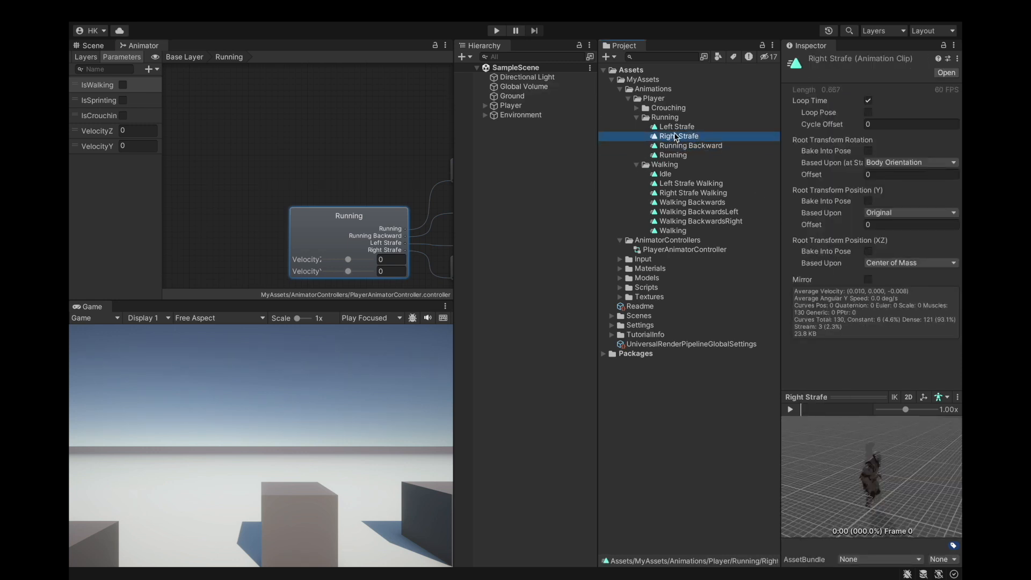
key(Up)
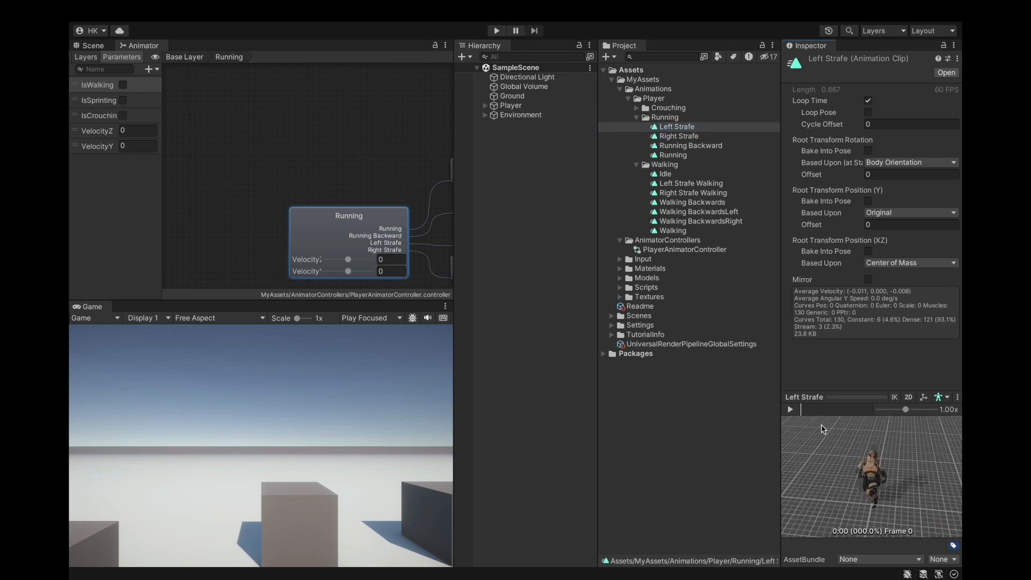
click(792, 411)
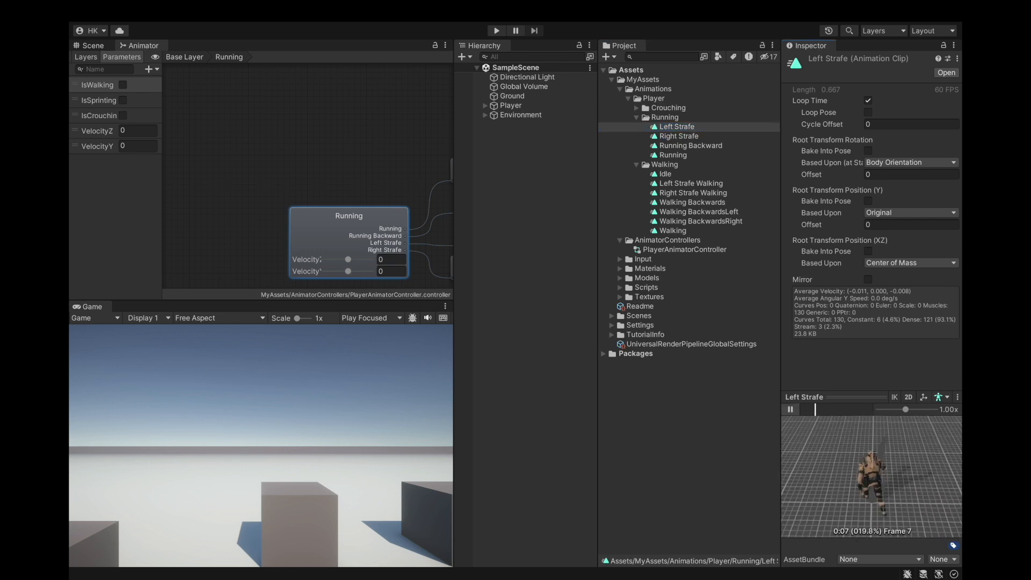
click(875, 174)
text(60)
key(Return)
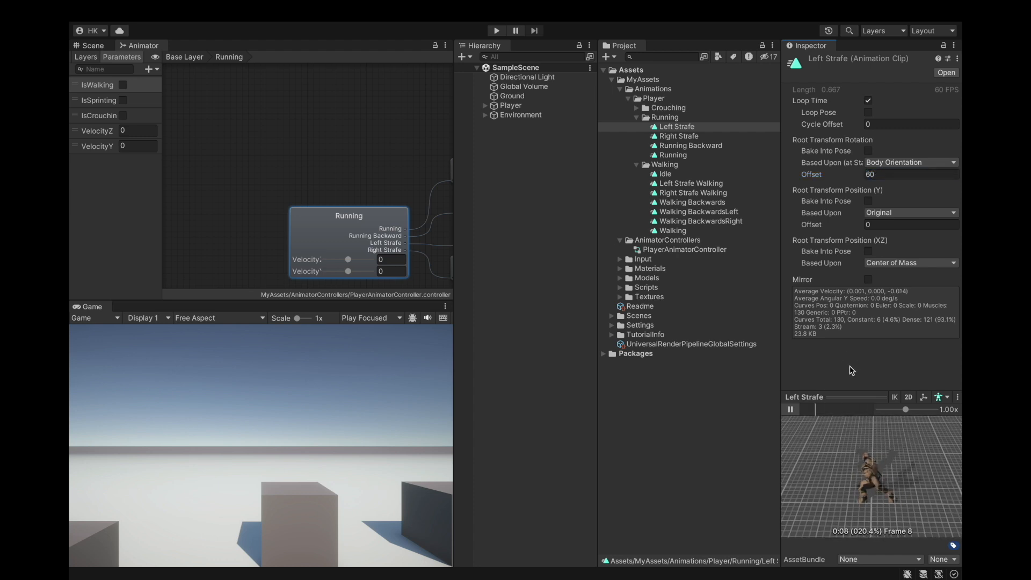
Step: Set the running Right Strafe clip's Root Transform Rotation offset to -60 and preview the clip
click(679, 136)
click(884, 175)
text(-60)
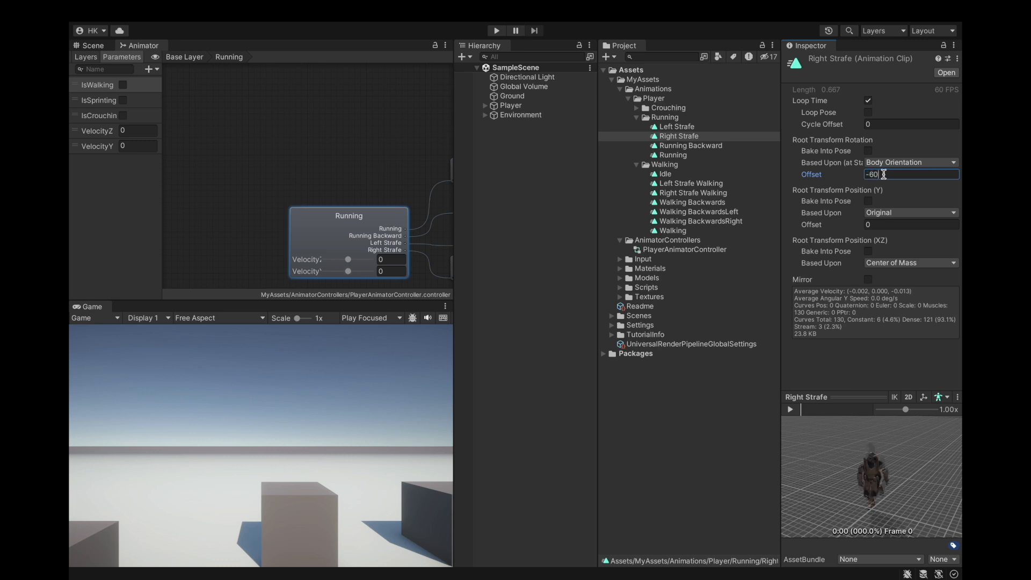
click(791, 409)
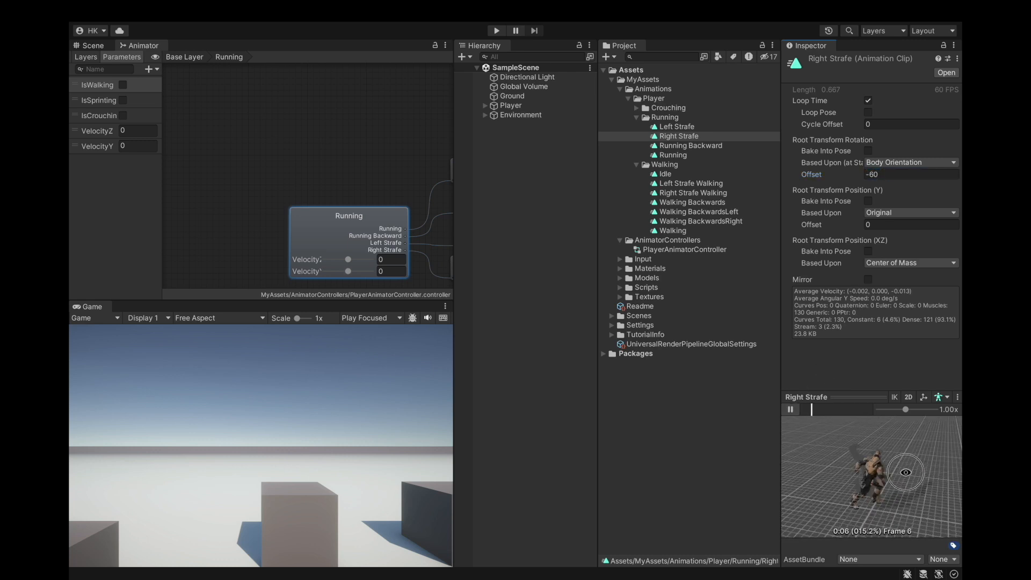
click(791, 409)
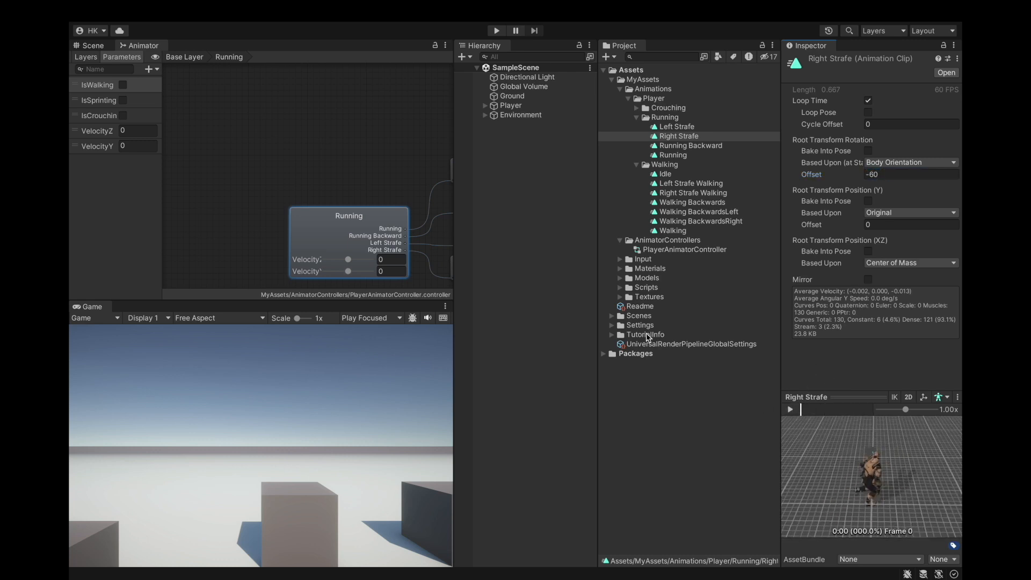
Step: Add a motion at 0, 0 as the first entry of the Running blend tree and assign the Idle clip
click(355, 232)
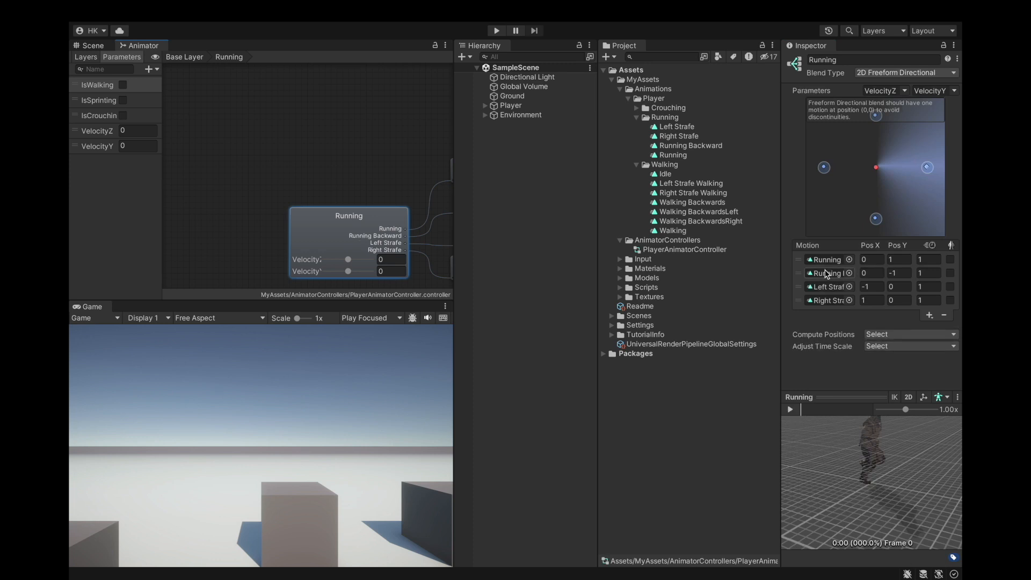
click(929, 314)
click(921, 329)
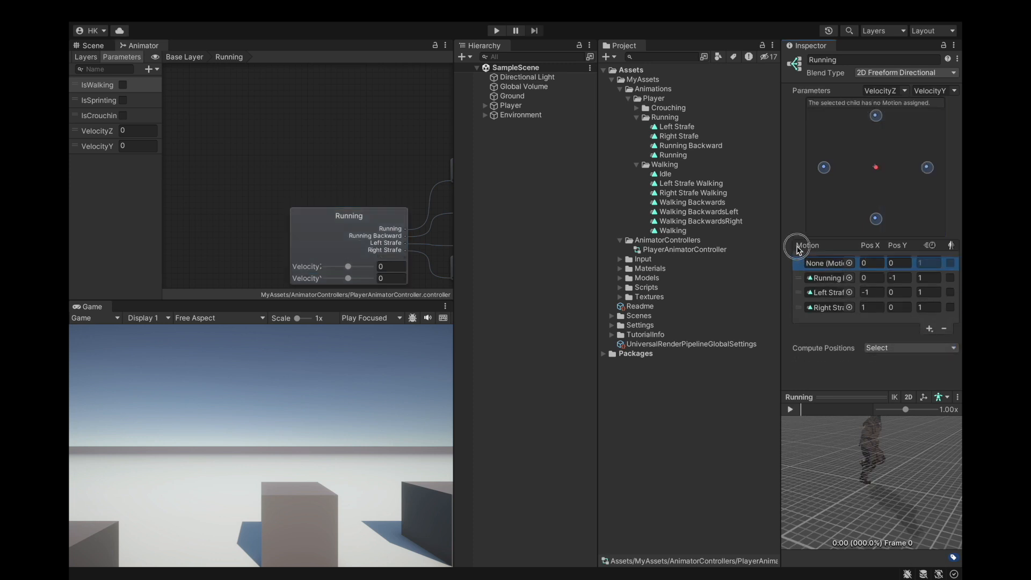
drag(666, 174, 827, 260)
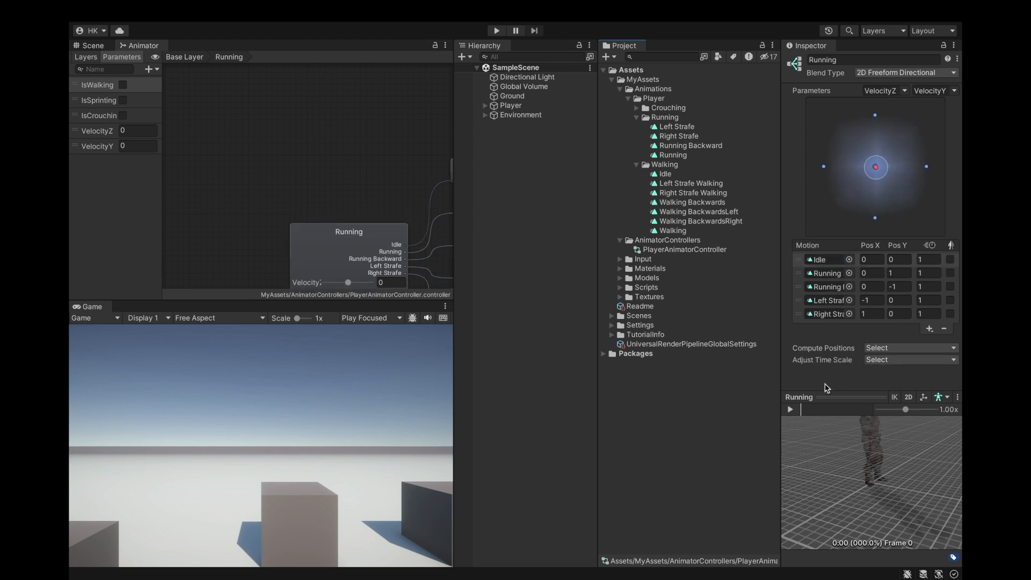
Step: Preview the Running blend tree at -1, 0, then at 0, -1 and 0, 1
scroll(373, 268, down, 5)
scroll(398, 274, up, 3)
scroll(359, 250, up, 3)
drag(318, 249, 294, 246)
click(342, 246)
text(0)
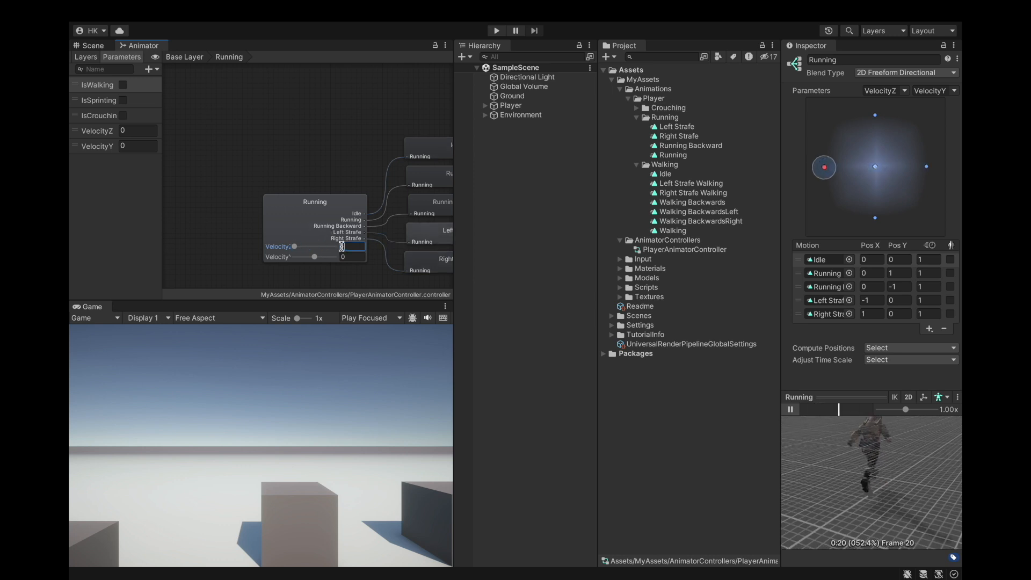
drag(315, 257, 242, 258)
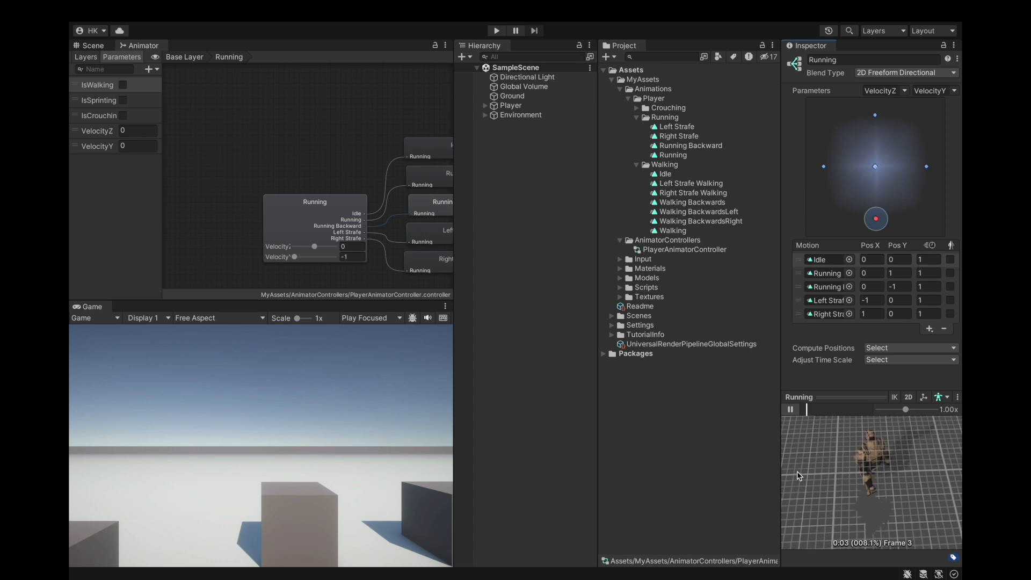
drag(294, 257, 361, 261)
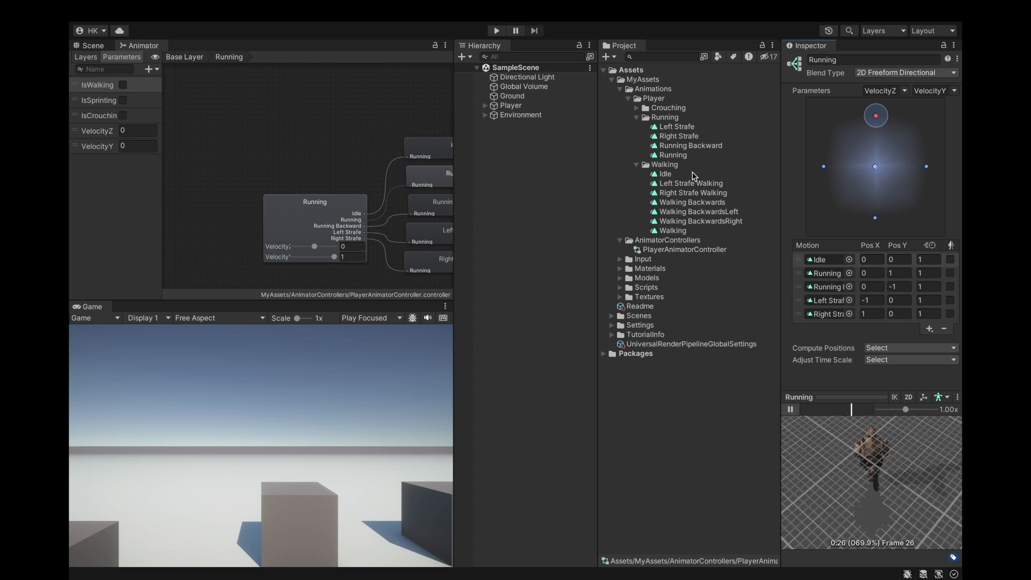
Step: Preview the Running Backward clip's playback and check the Running clip's root transform settings
click(697, 147)
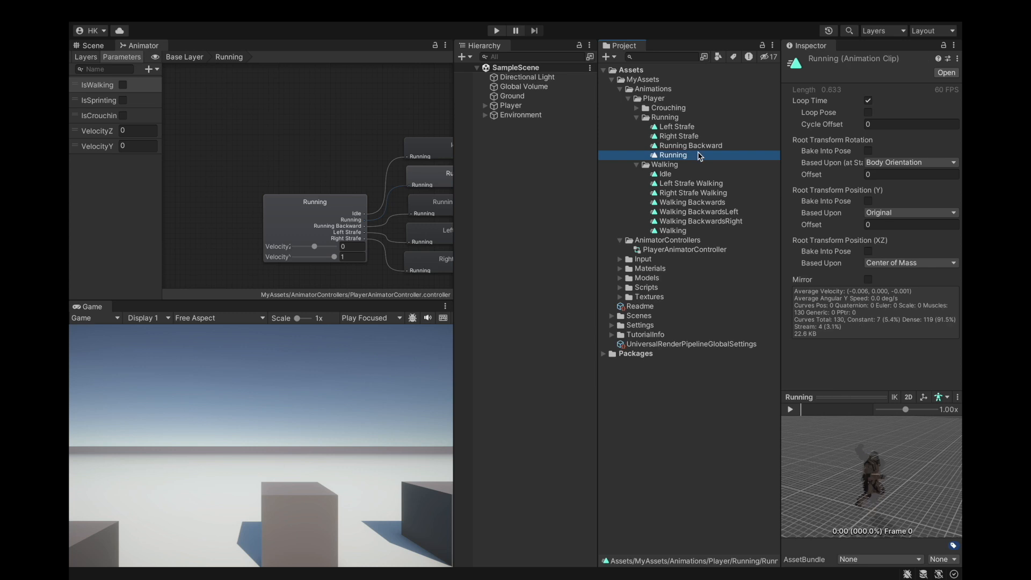
drag(846, 424, 925, 432)
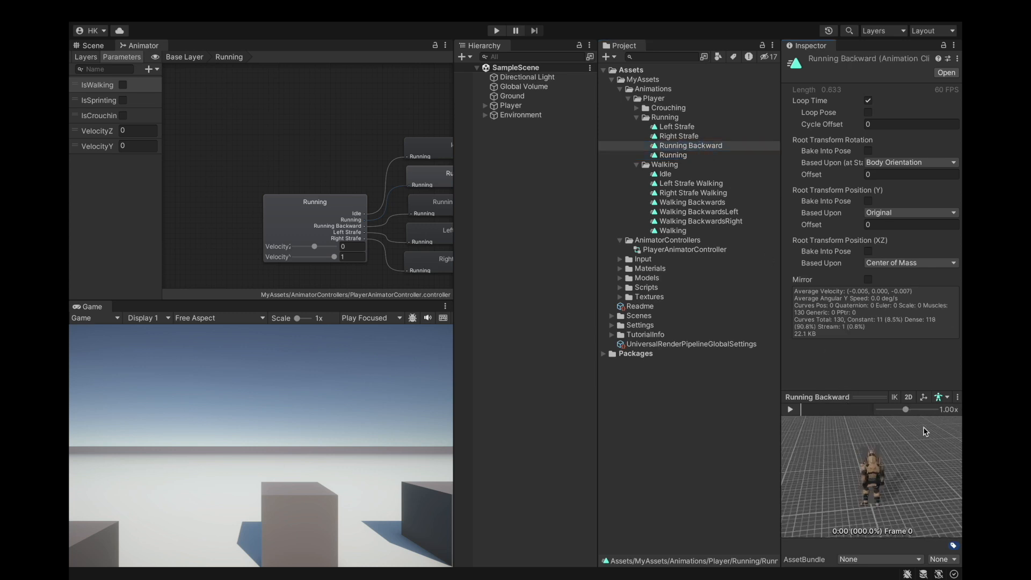
click(791, 410)
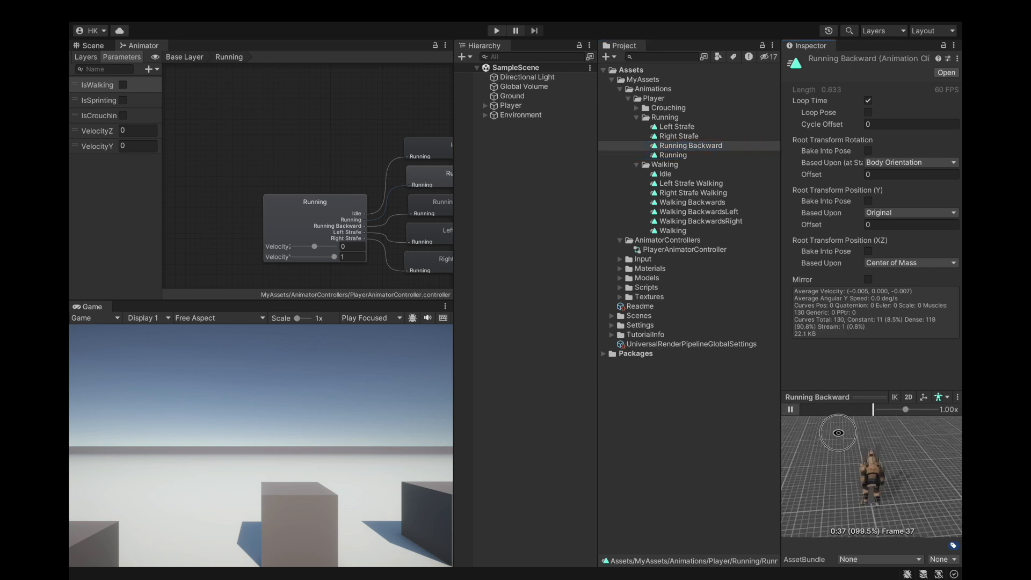
click(678, 155)
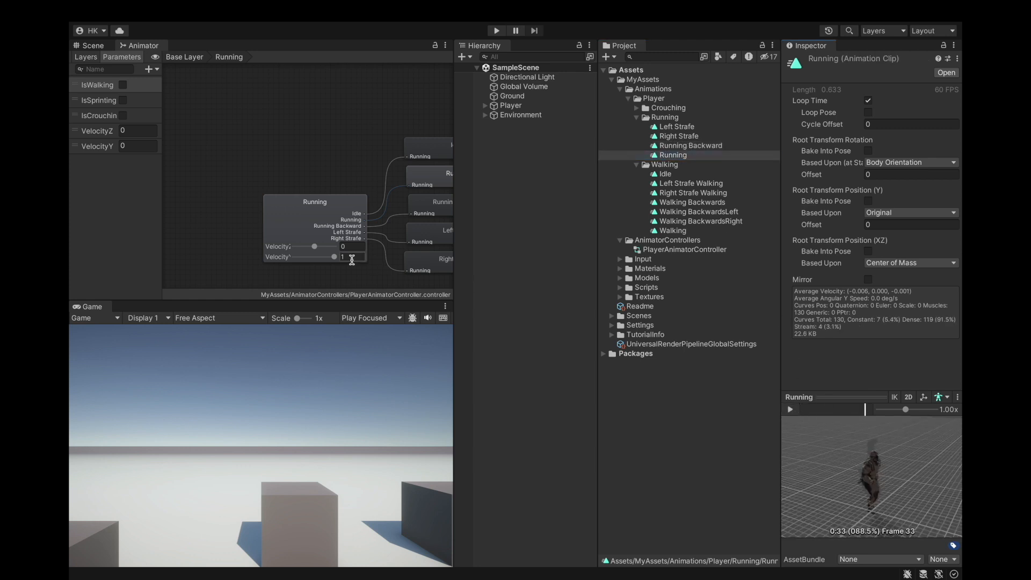
Step: Play the Running blend tree preview while varying both velocities, then return both to 0
click(337, 232)
click(827, 274)
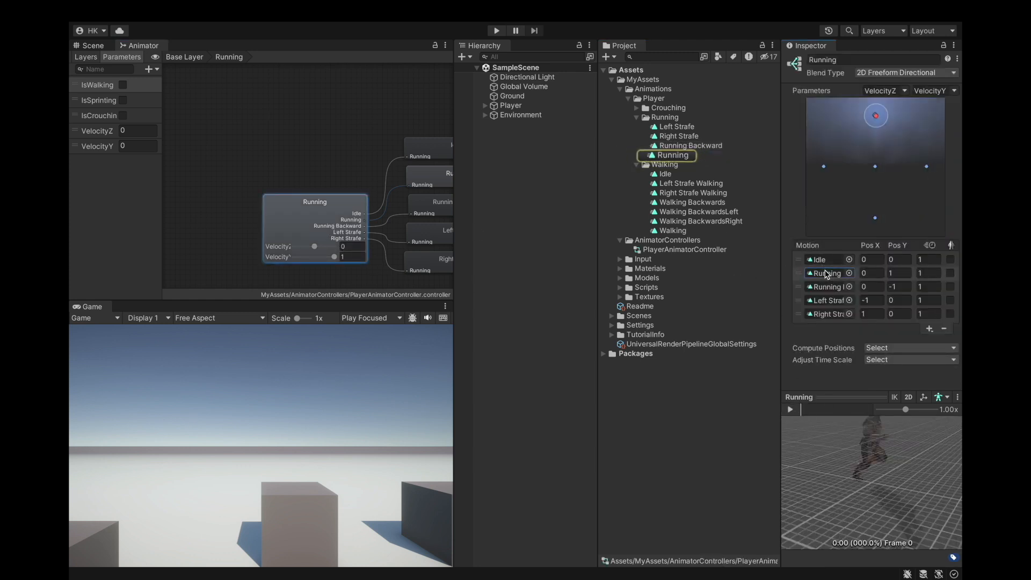
drag(896, 480, 841, 487)
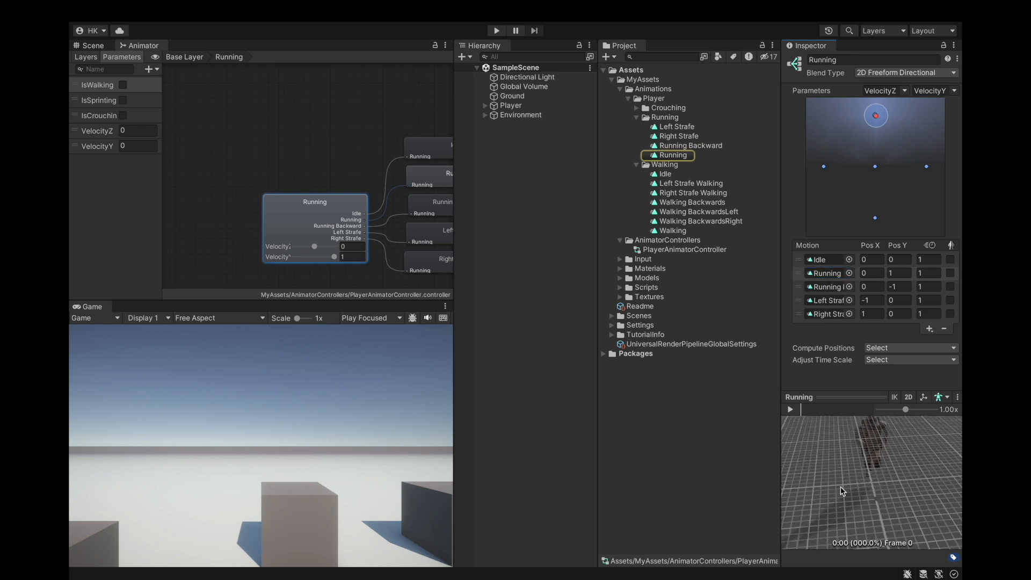
click(790, 410)
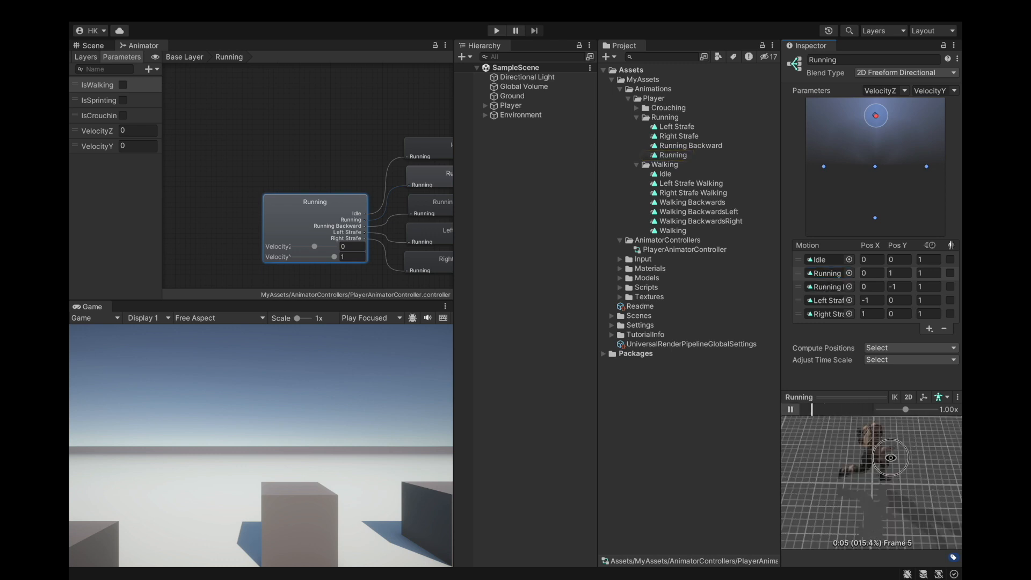
mouse_move(314, 246)
mouse_down()
mouse_move(349, 247)
mouse_move(287, 252)
mouse_move(317, 247)
mouse_up()
click(362, 246)
text(0)
mouse_move(335, 256)
mouse_down()
mouse_move(271, 255)
mouse_move(330, 258)
mouse_up()
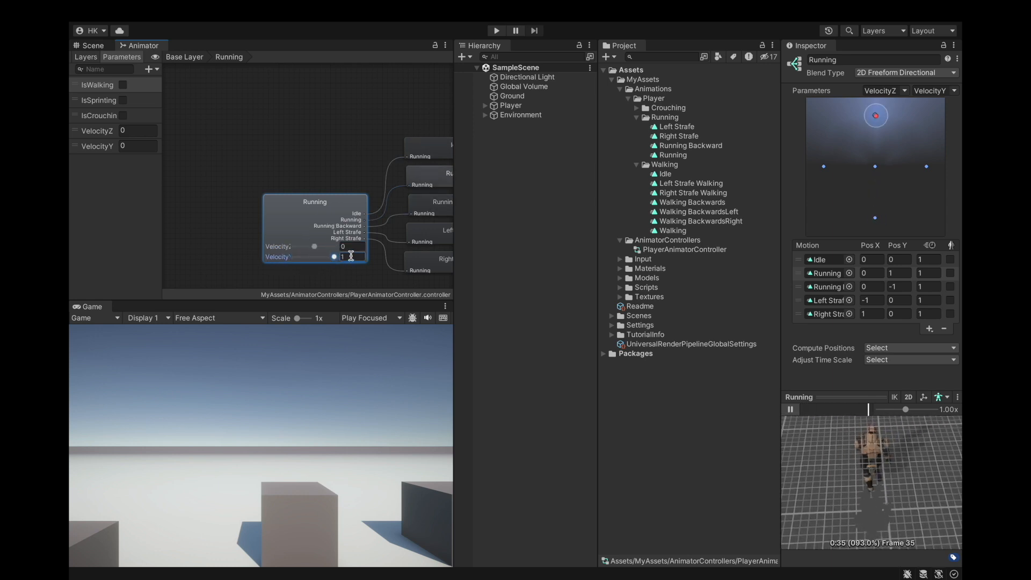
click(353, 257)
text(0)
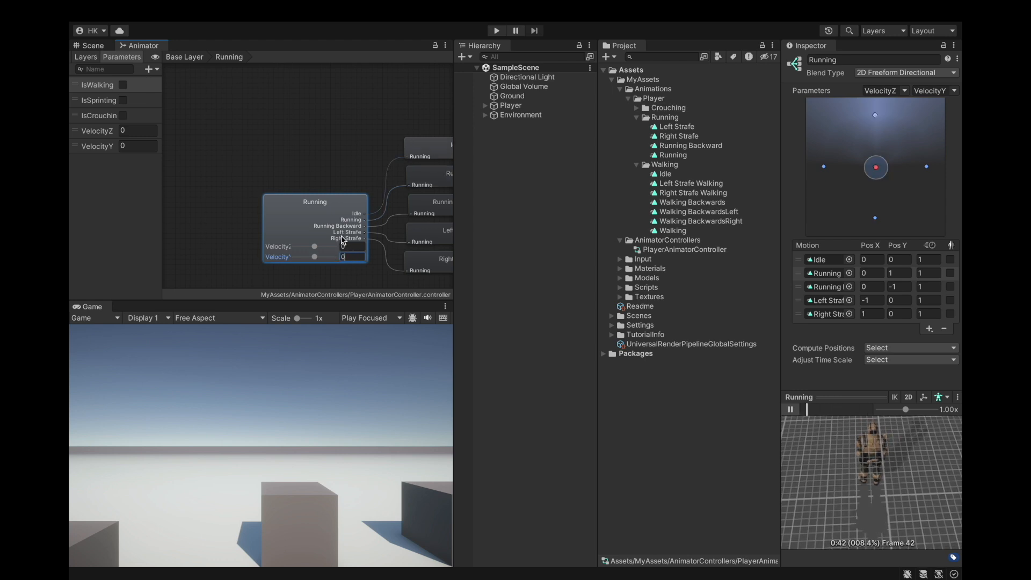
Step: Preview the Running blend tree's backward-left diagonal at -1, -1, then reset both velocities to 0
scroll(317, 172, down, 5)
scroll(319, 171, up, 3)
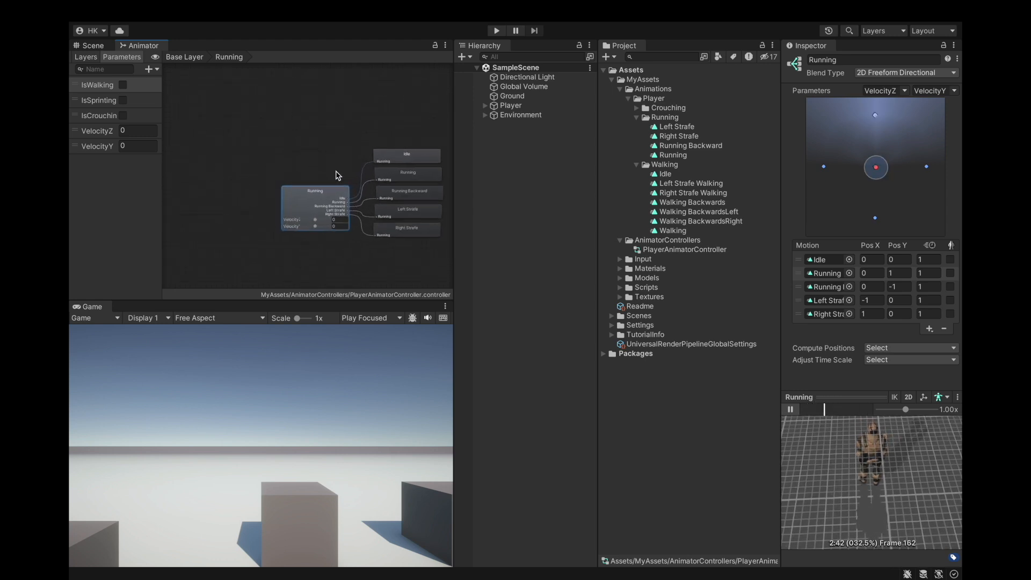
scroll(320, 178, down, 3)
scroll(352, 184, up, 2)
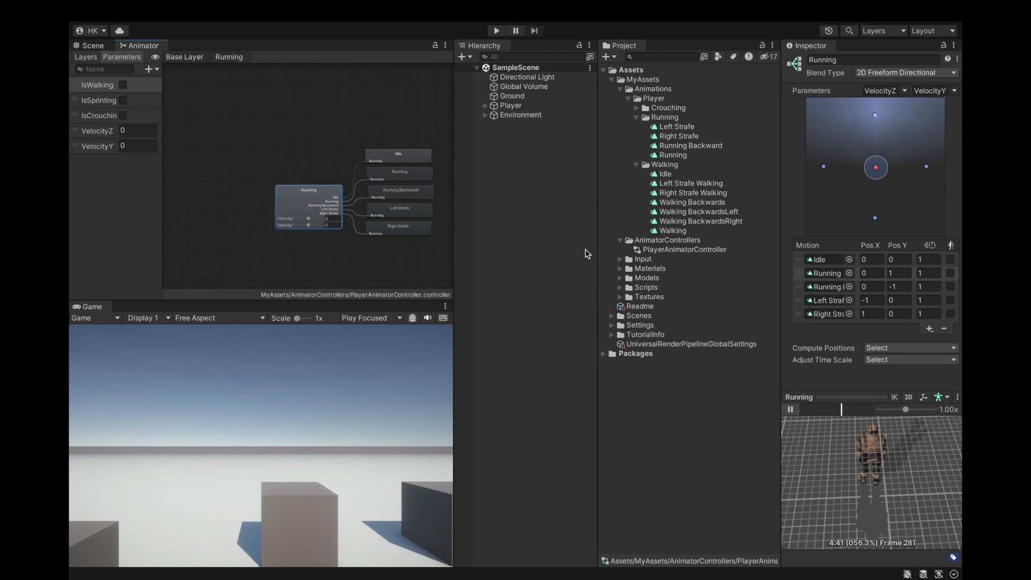
drag(309, 229, 297, 223)
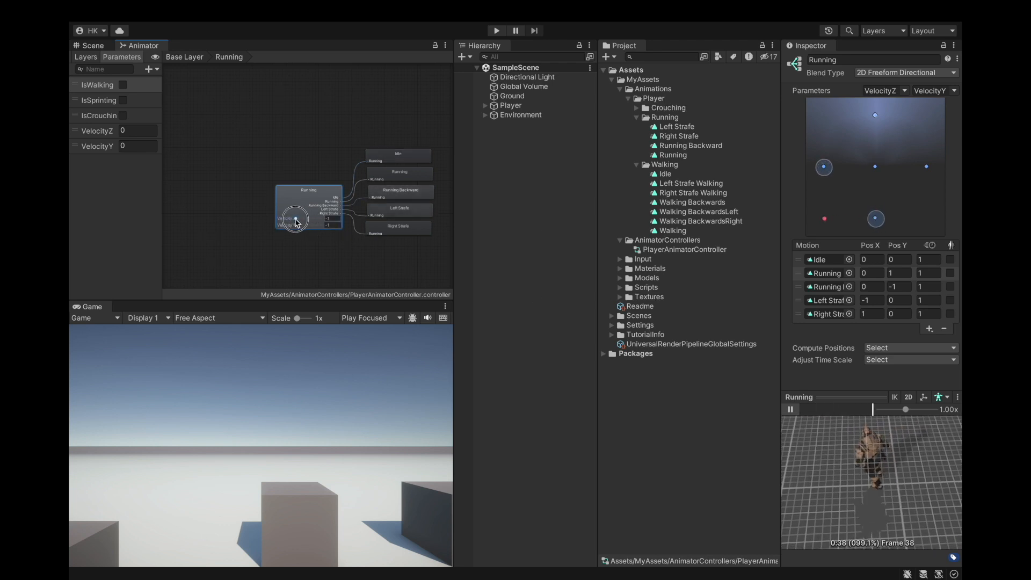
text(0)
click(331, 218)
text(0)
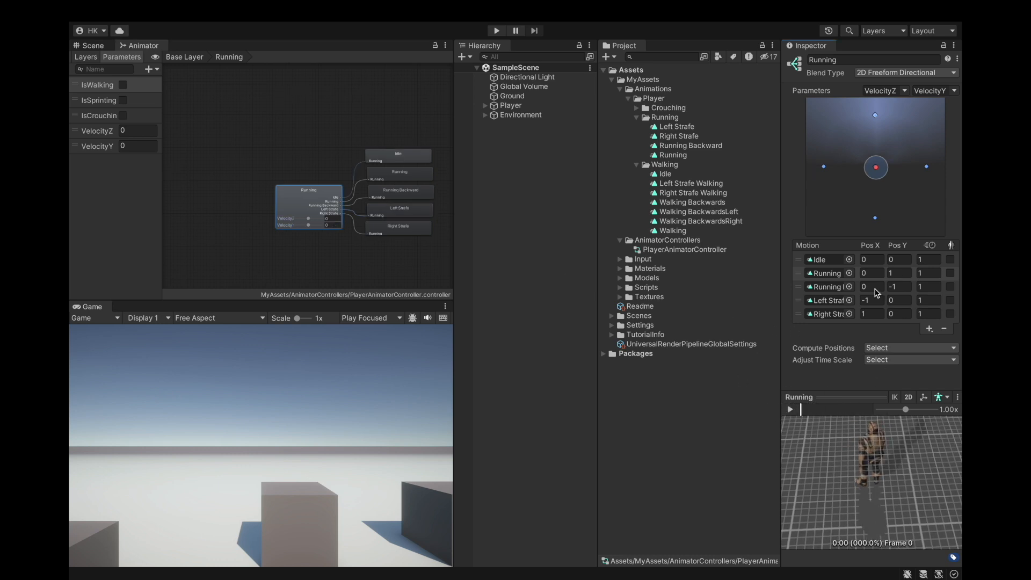
Step: Add two empty motions to the Running blend tree at -1, -1 and 1, -1, and select the first of them
click(931, 330)
click(926, 342)
click(930, 343)
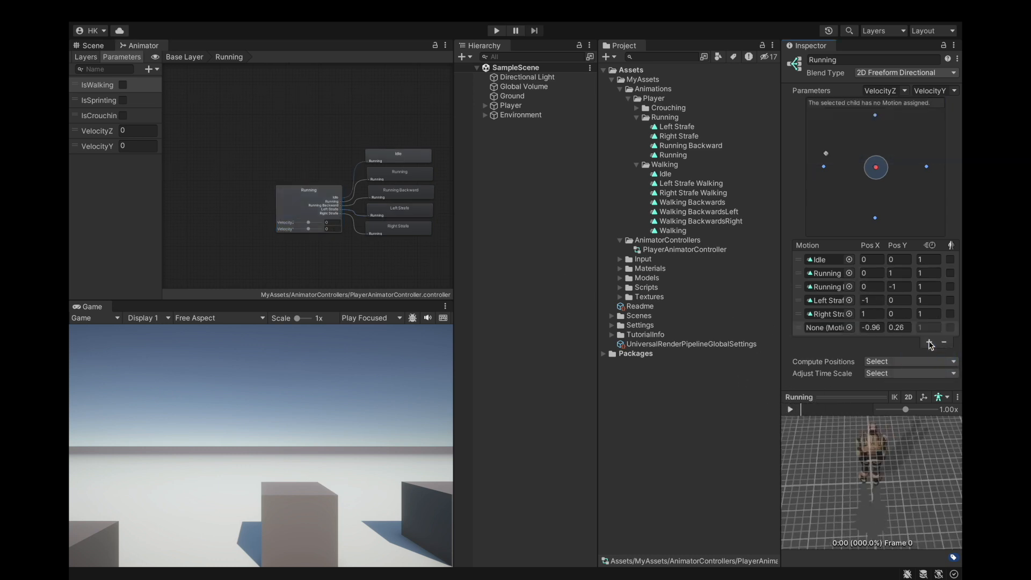
click(916, 356)
click(900, 328)
text(-1)
click(902, 346)
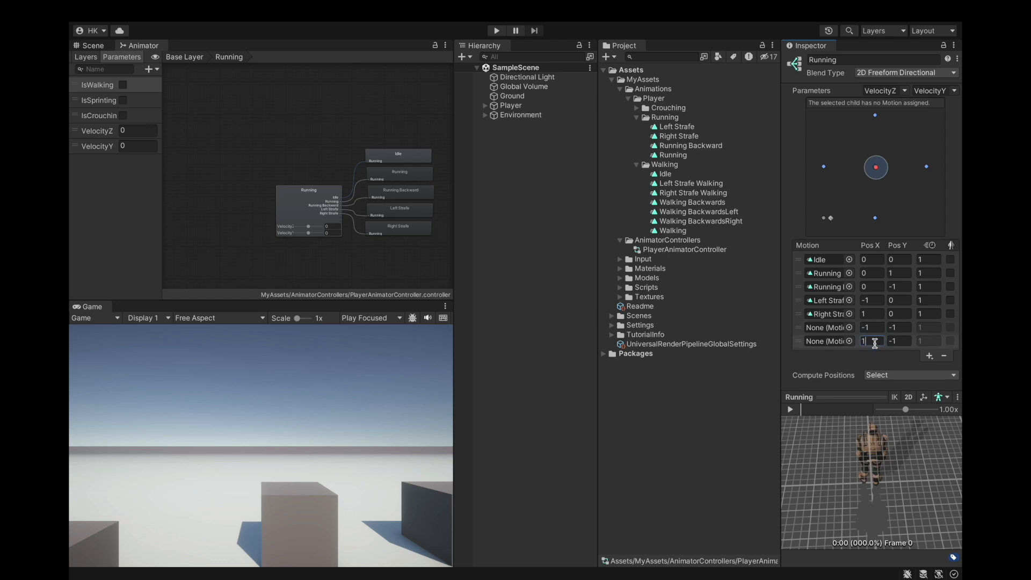
click(799, 329)
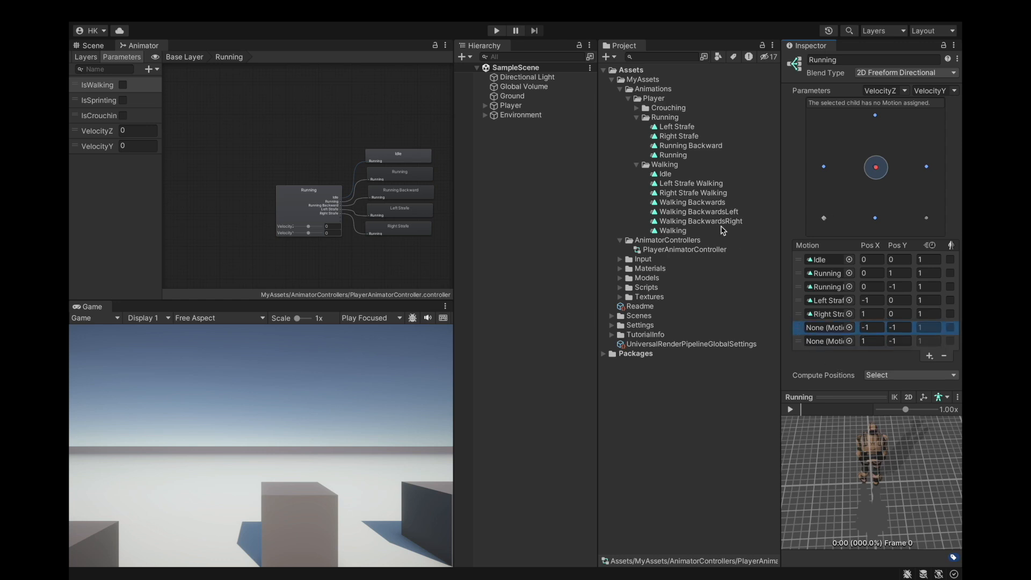
Step: Duplicate the Running Backward clip twice in the Running animations folder
click(637, 164)
click(666, 118)
right_click(676, 120)
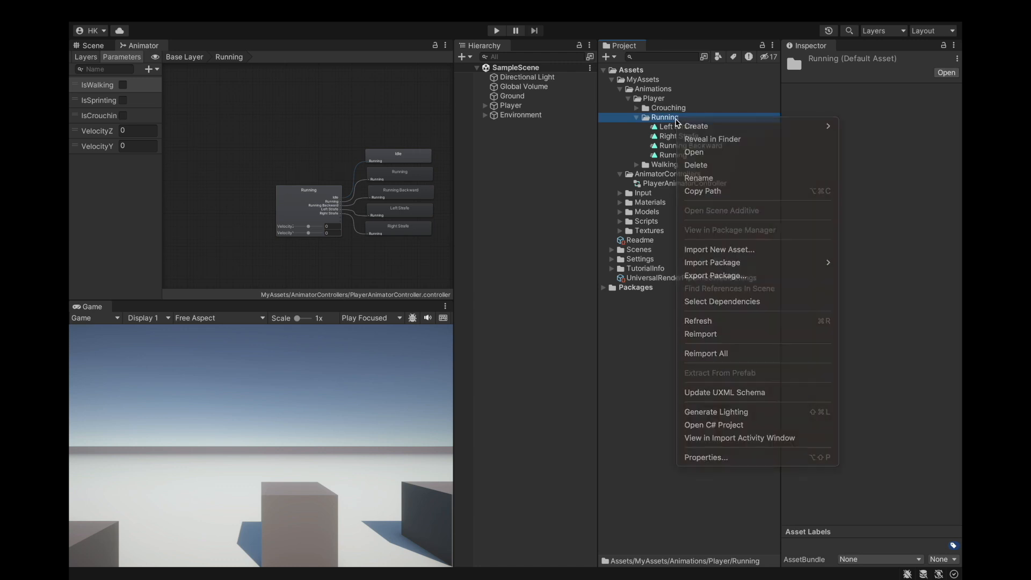
click(676, 146)
key(ctrl+d)
key(ctrl+d)
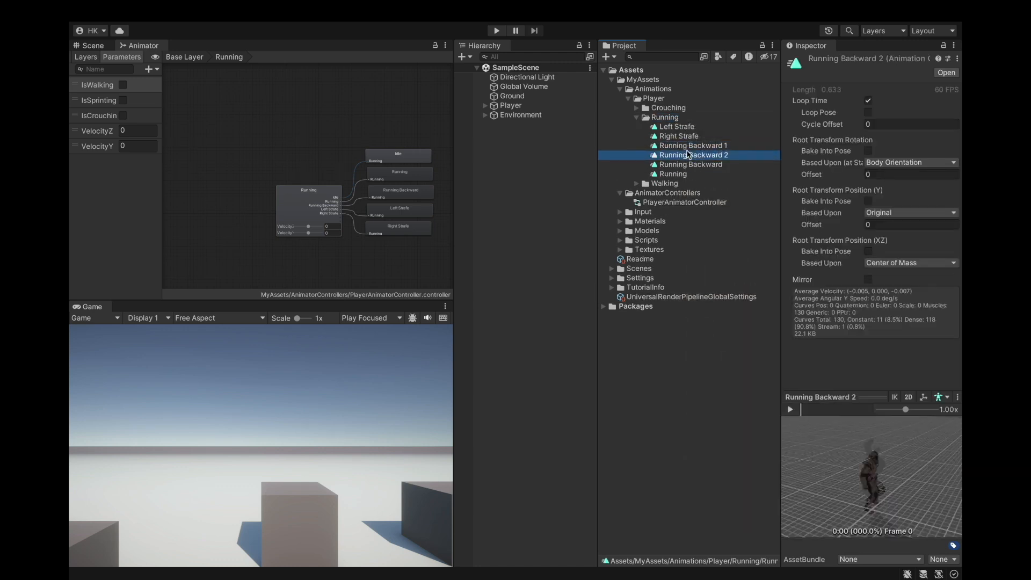
Step: Rename the two Running Backward copies as Running BackwardRight and Running BackwardLeft
right_click(689, 156)
click(714, 215)
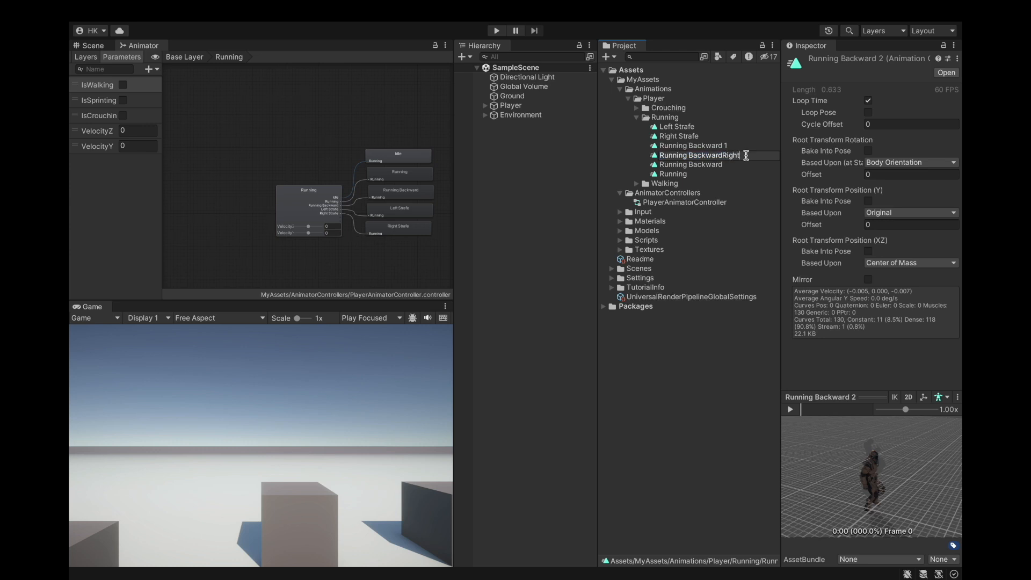
text(Right)
click(648, 160)
right_click(696, 146)
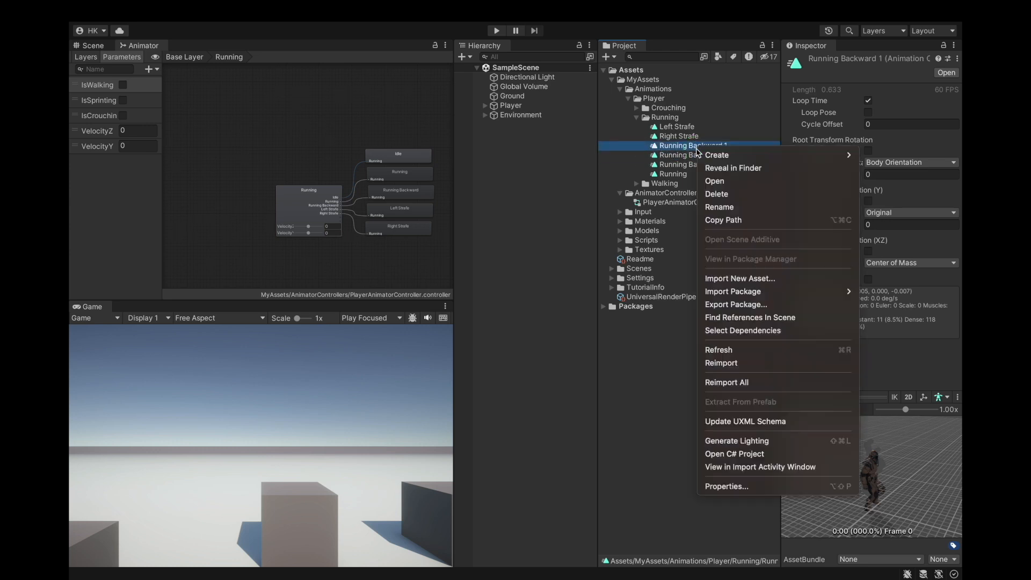
click(714, 208)
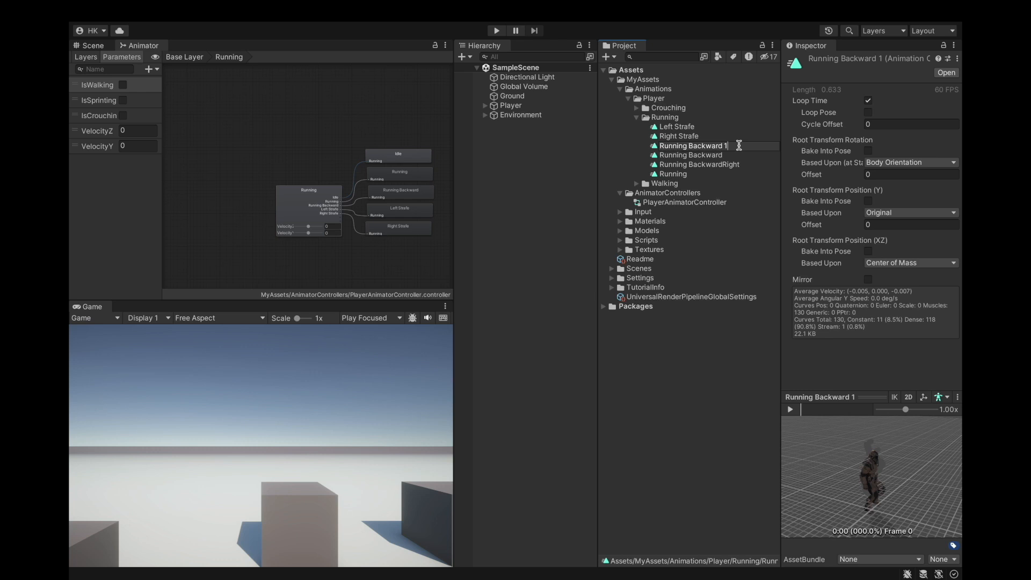
click(651, 146)
Step: Preview the Running BackwardLeft clip and set its Root Transform Rotation offset to -45
click(666, 156)
click(794, 410)
right_drag(809, 501, 865, 452)
click(877, 173)
text(45)
text(-)
click(724, 158)
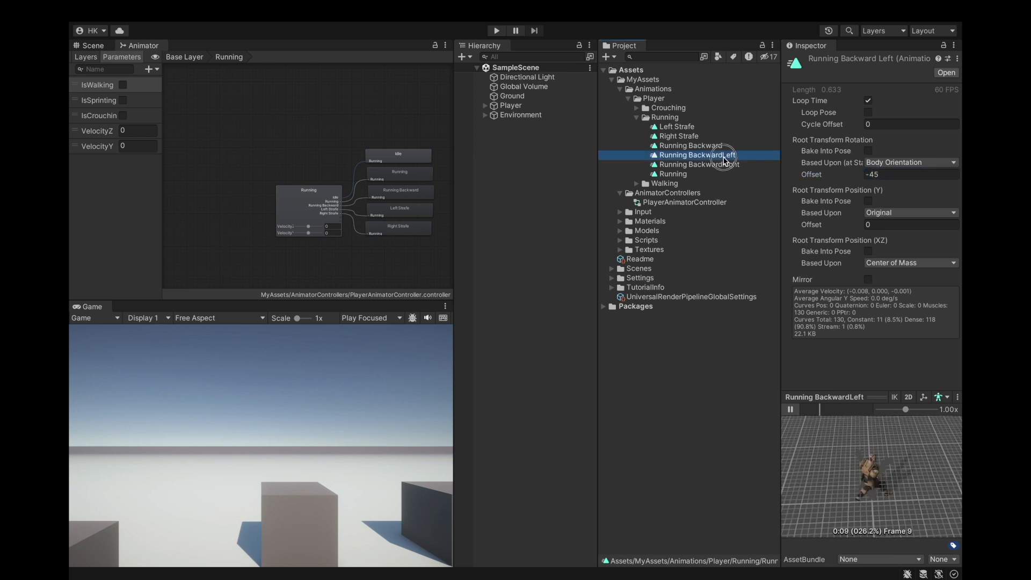
Step: Set the Running BackwardRight clip's Root Transform Rotation offset to 45 and preview it, ending at the first frame
click(725, 166)
click(790, 410)
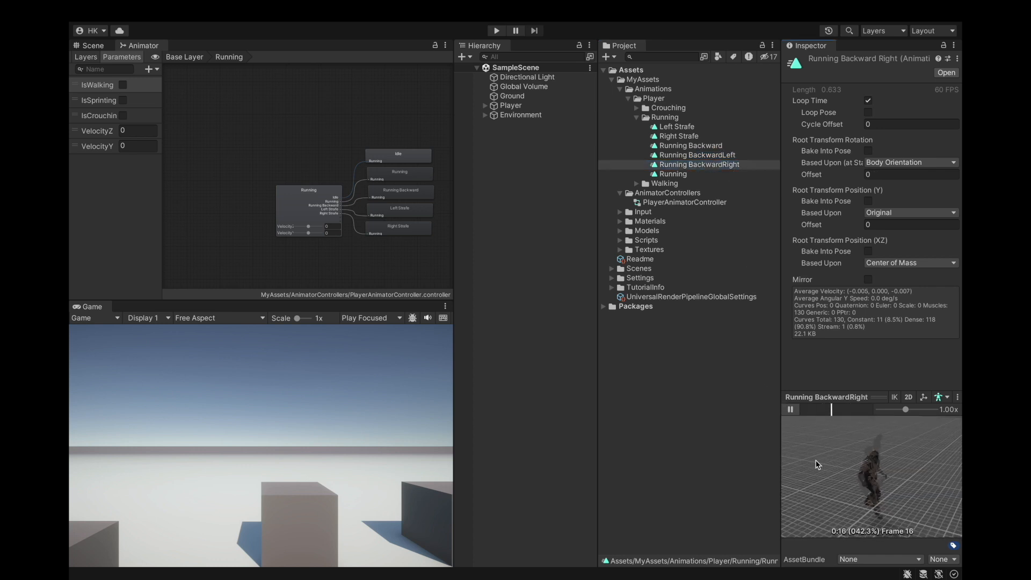
click(887, 174)
text(45)
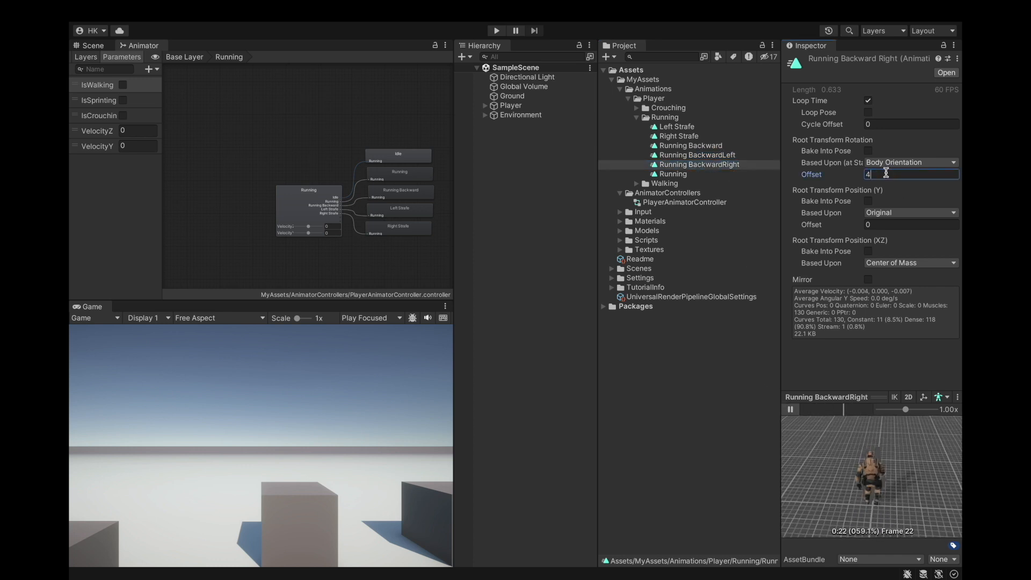
click(712, 166)
click(810, 384)
right_drag(825, 457, 893, 485)
click(791, 410)
drag(838, 409, 708, 413)
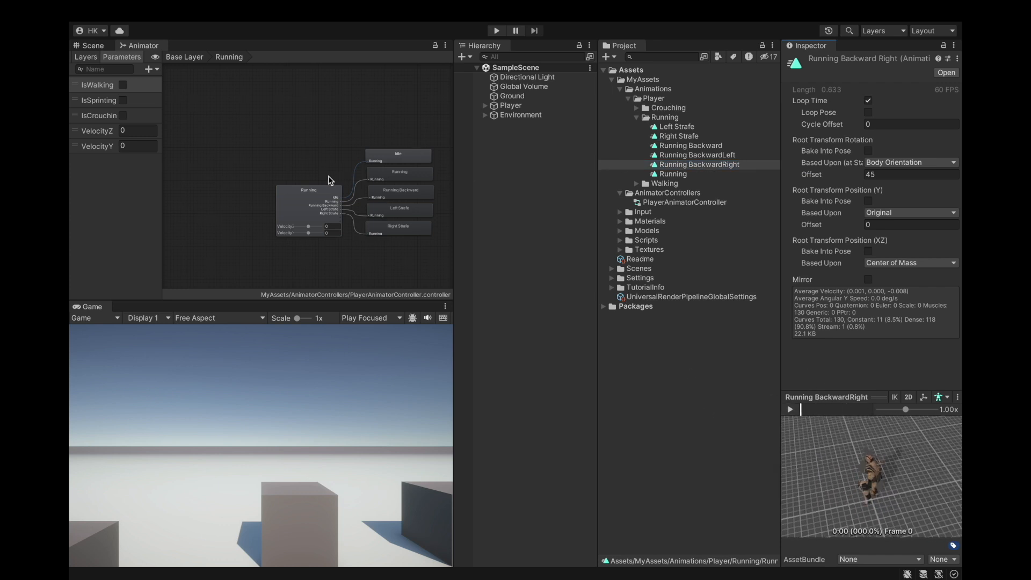
Step: Assign Running BackwardLeft and Running BackwardRight to the Running blend tree's empty motions at -1, -1 and 1, -1
click(328, 194)
drag(698, 156, 819, 330)
drag(713, 165, 821, 342)
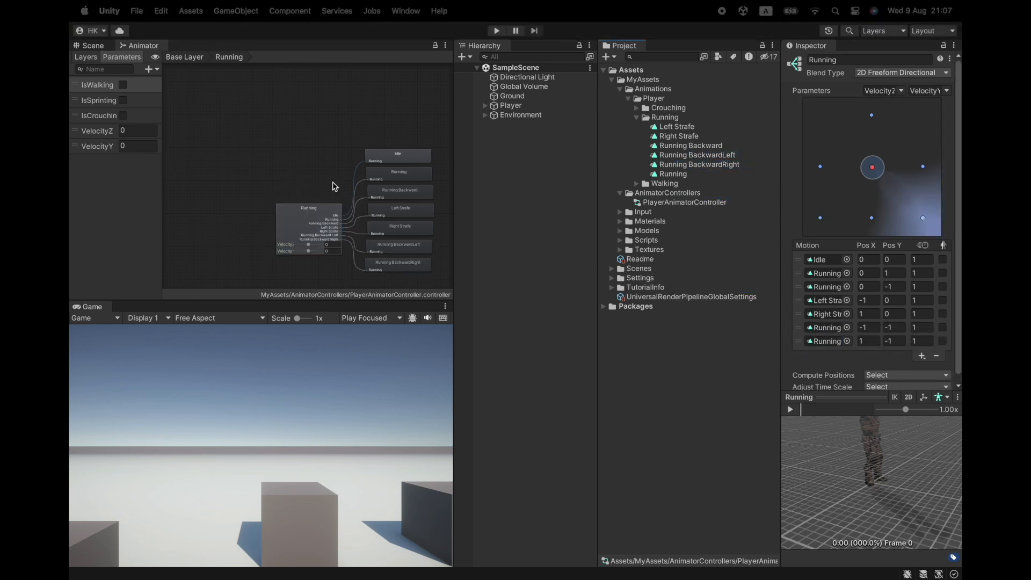
Step: Play the Running blend tree preview and look over its connected motions in the graph
click(317, 221)
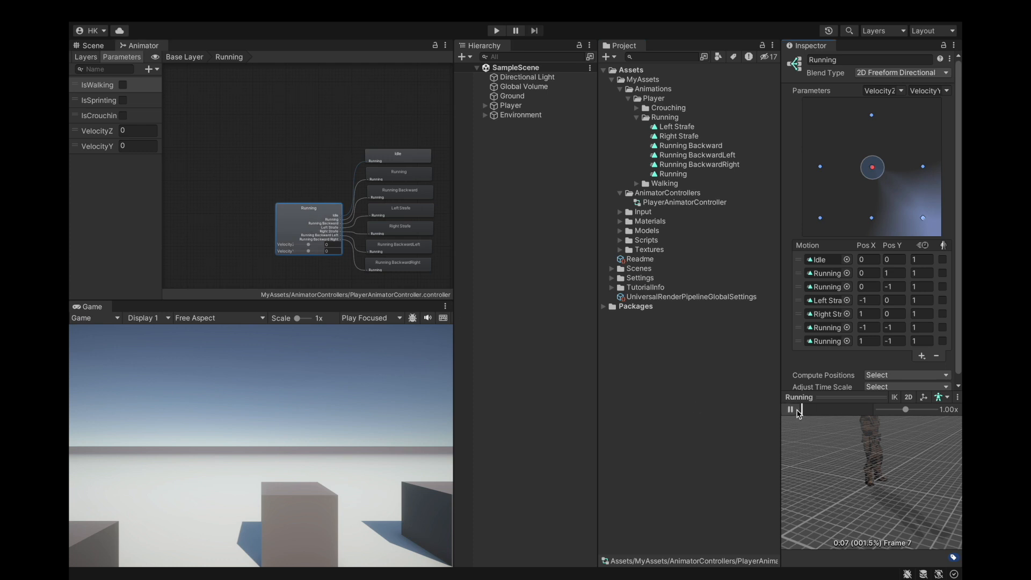
mouse_move(873, 171)
mouse_down()
mouse_move(873, 125)
mouse_move(925, 121)
mouse_move(822, 115)
mouse_move(826, 233)
mouse_move(920, 222)
mouse_move(867, 218)
mouse_move(873, 167)
mouse_up()
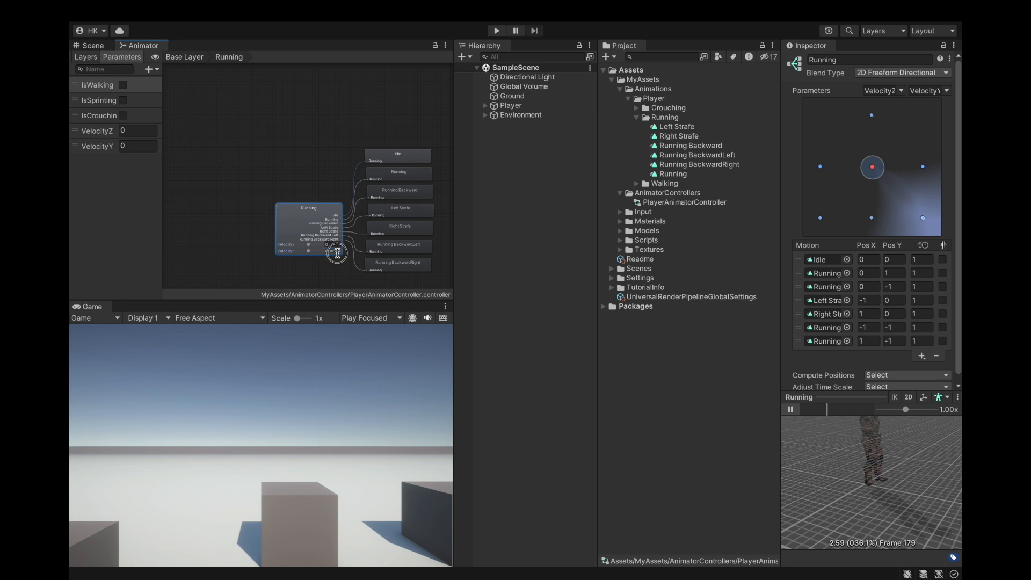
scroll(243, 149, down, 2)
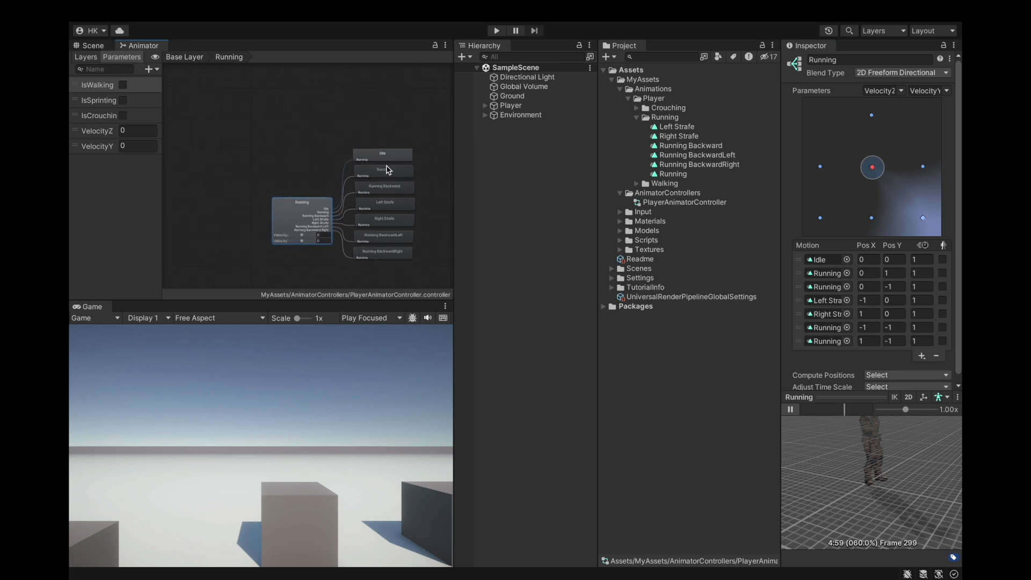
scroll(389, 170, up, 1)
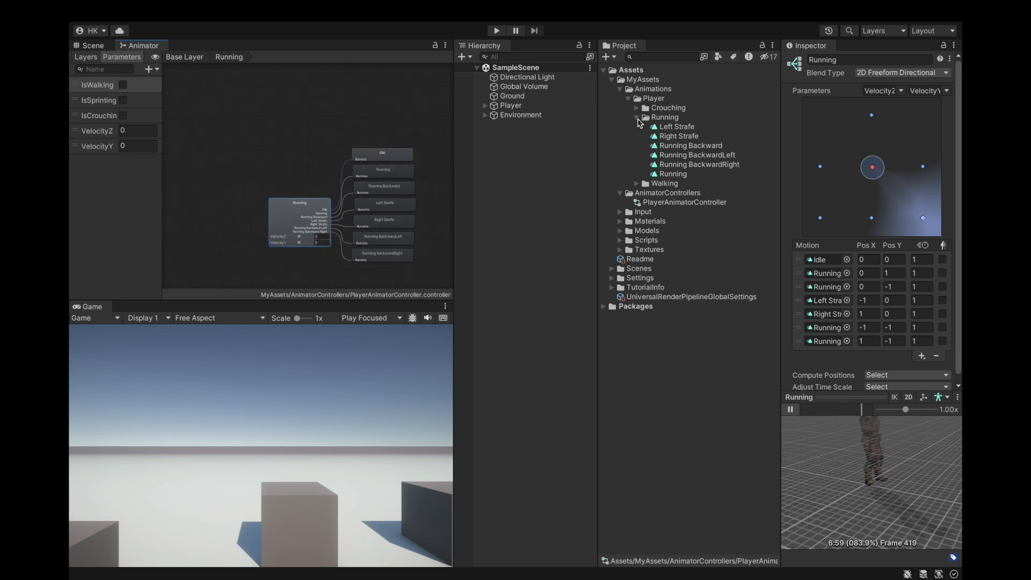
Step: Collapse the Running animations folder, expand Crouching, and preview the Crouch Walking Backwards clip
click(637, 117)
click(639, 99)
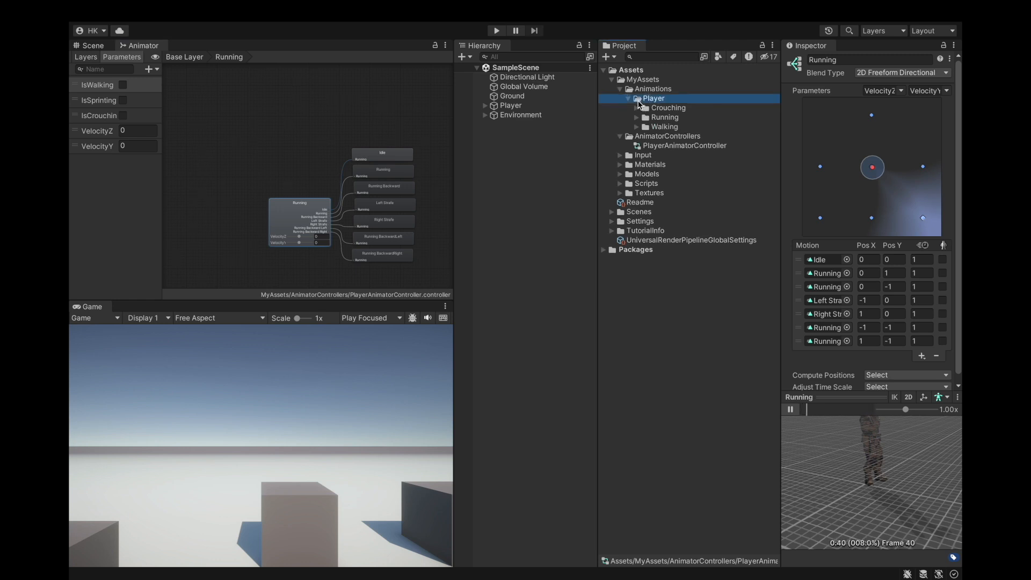
click(637, 108)
click(620, 185)
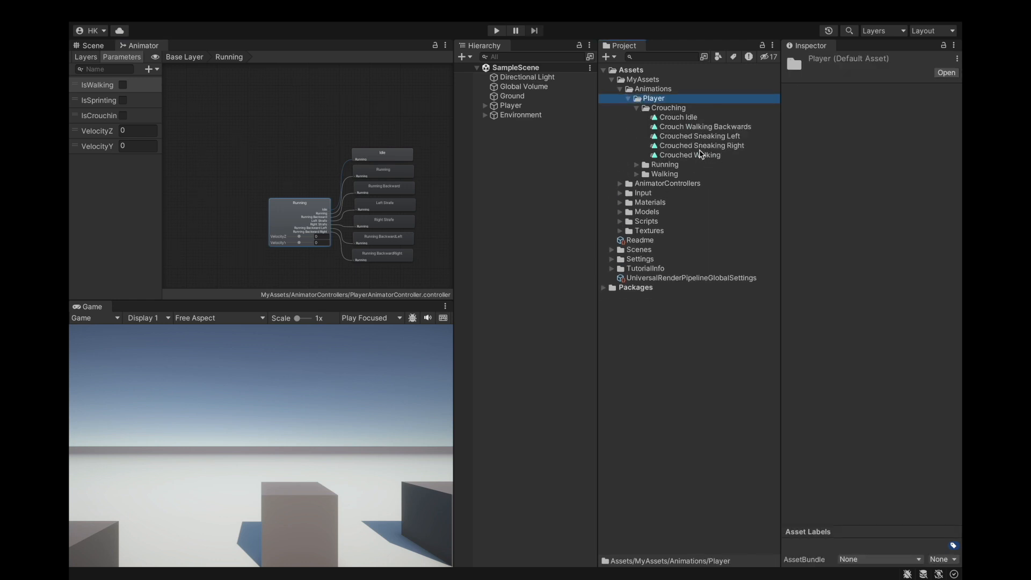
click(715, 128)
click(790, 409)
Step: Open the Crouching state's blend tree and add two empty motion fields to it
click(324, 210)
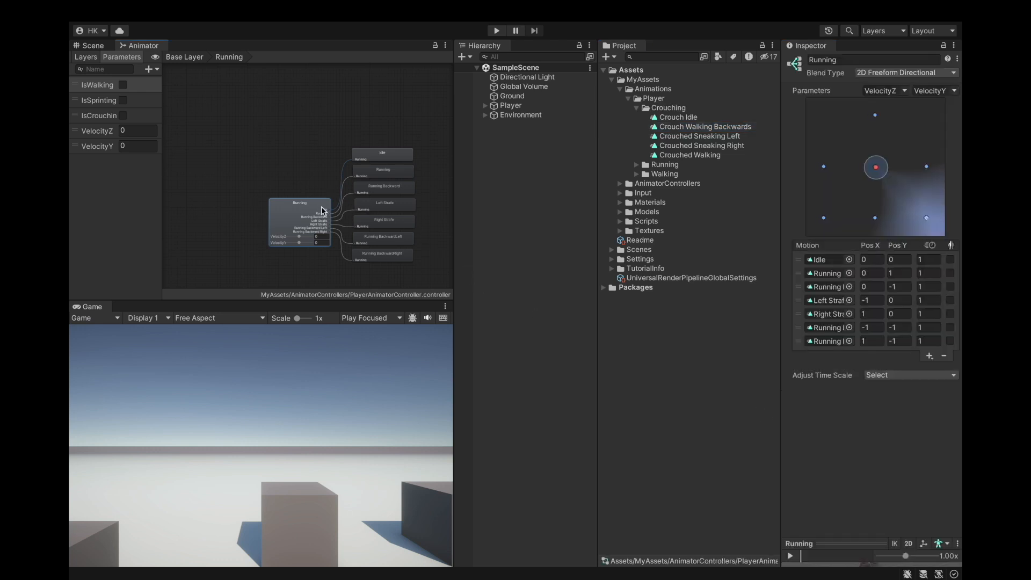
click(191, 58)
double_click(360, 216)
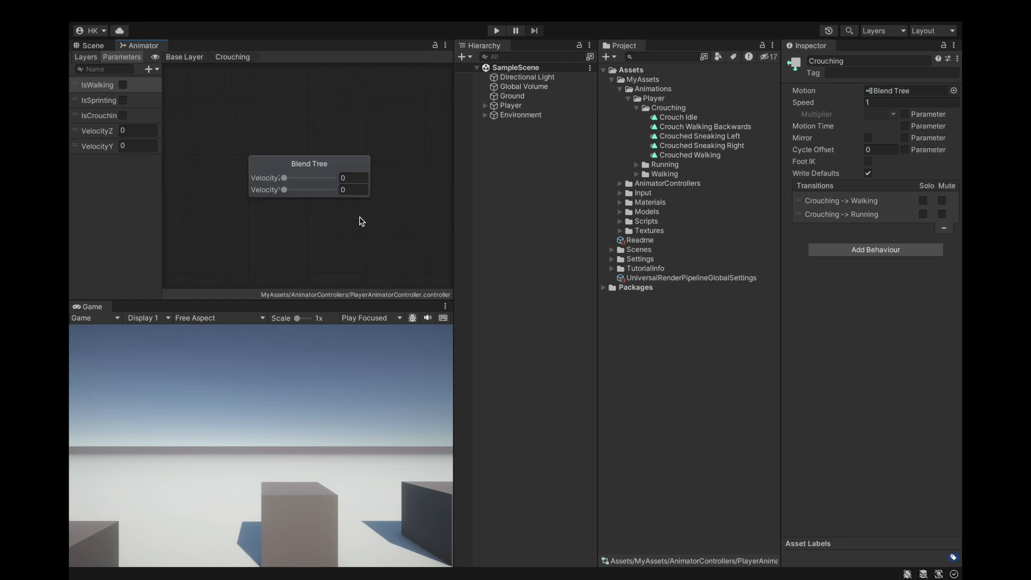
click(269, 181)
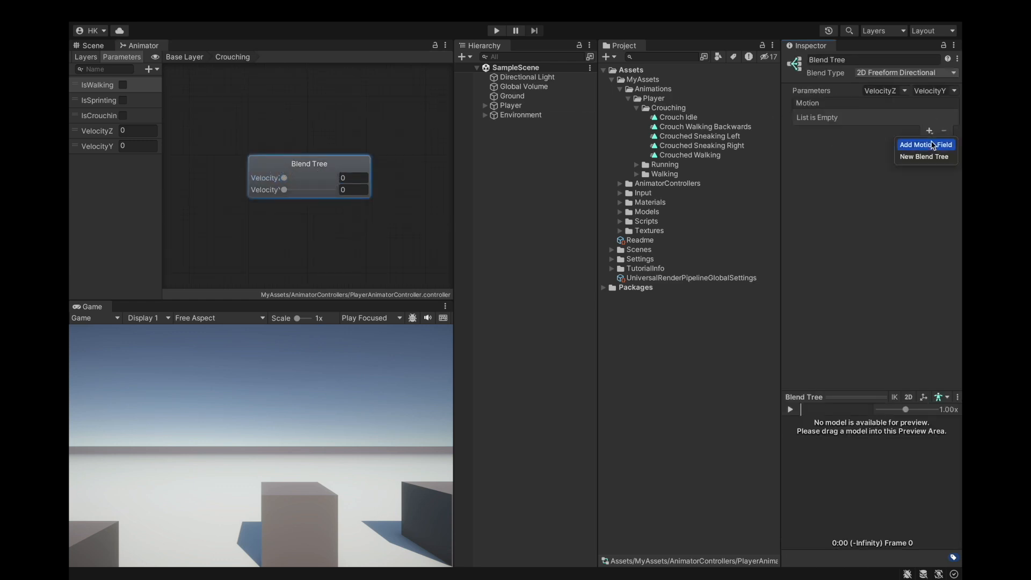
click(935, 157)
click(926, 147)
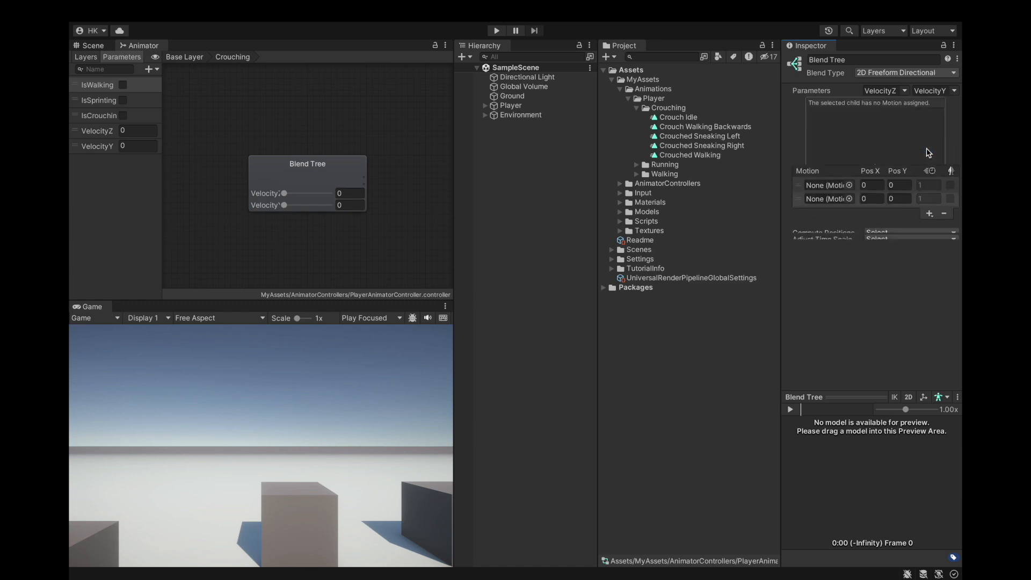
click(923, 314)
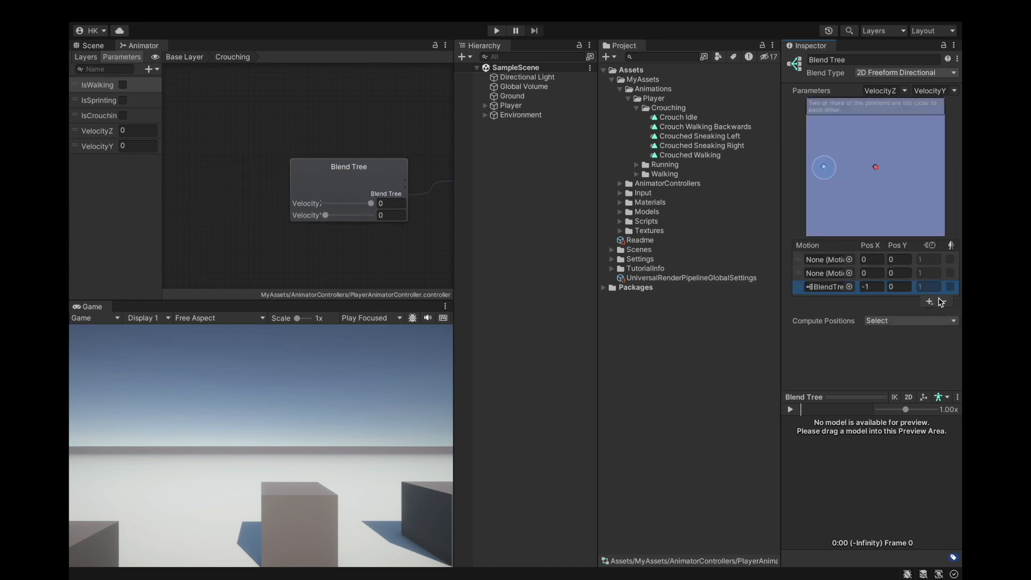
click(943, 302)
click(561, 238)
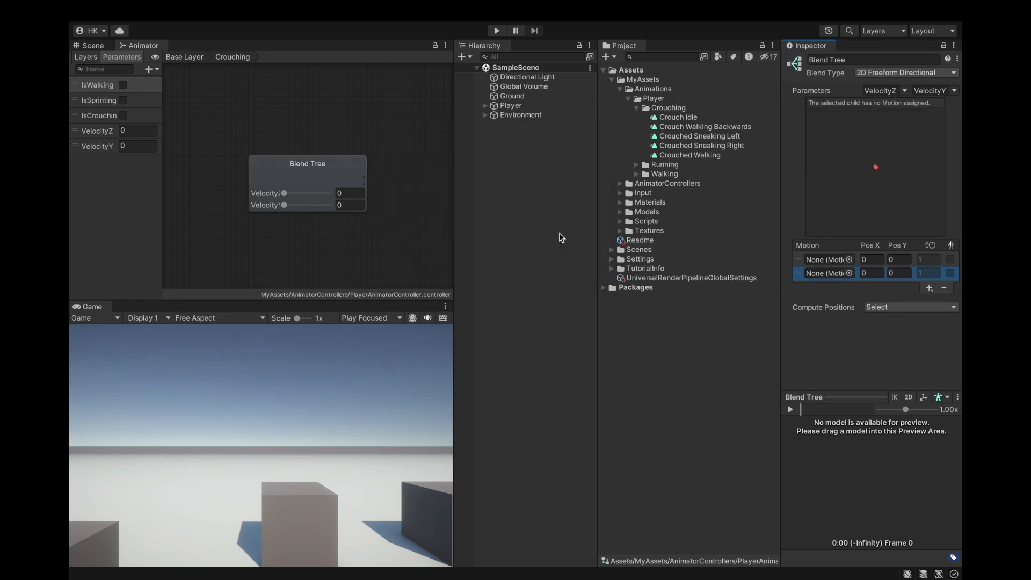
Step: Add three more empty motion fields to the Crouching blend tree
click(927, 289)
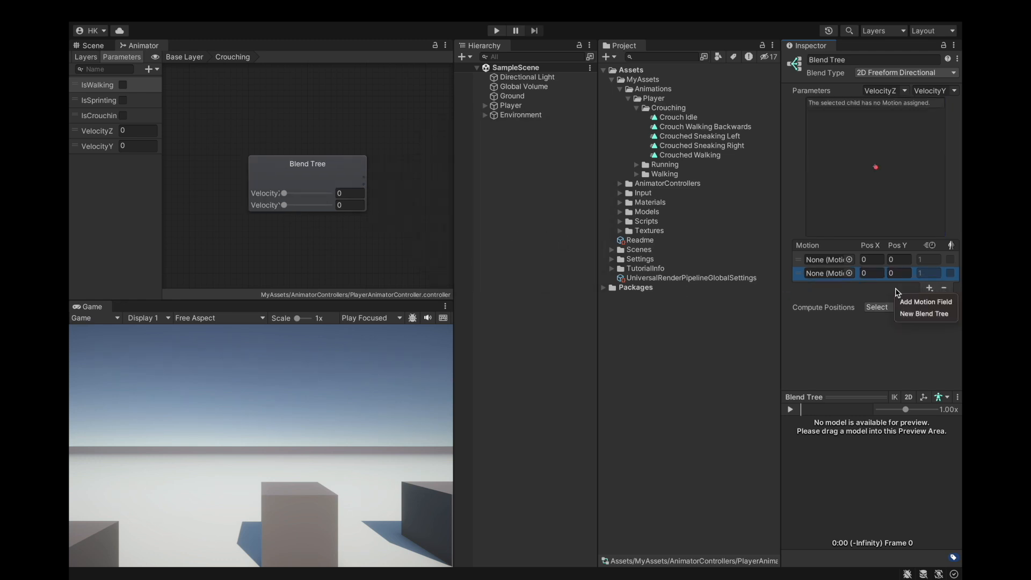
click(919, 303)
click(929, 303)
click(930, 318)
click(930, 316)
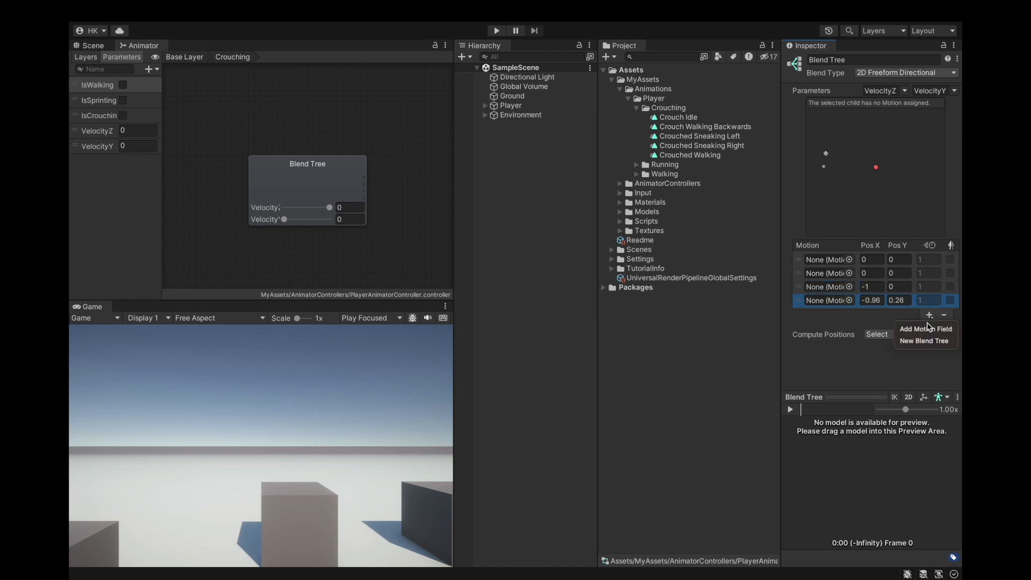
click(920, 329)
Step: Set the positions of the Crouching blend tree's last three motions to 0, 0
click(898, 301)
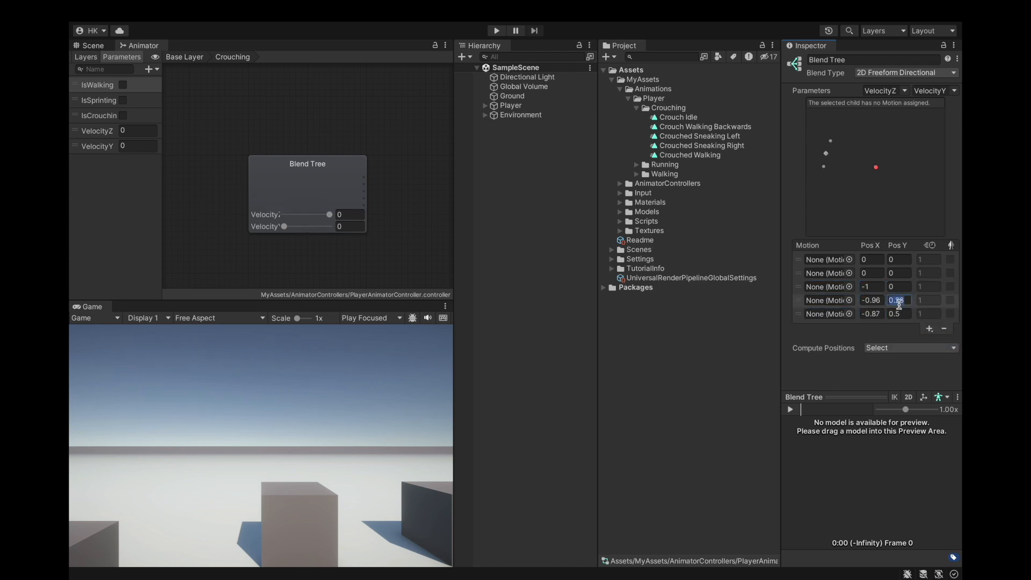
text(0)
click(873, 301)
text(0)
click(898, 304)
click(876, 313)
text(0)
click(895, 312)
text(0)
click(872, 286)
text(0)
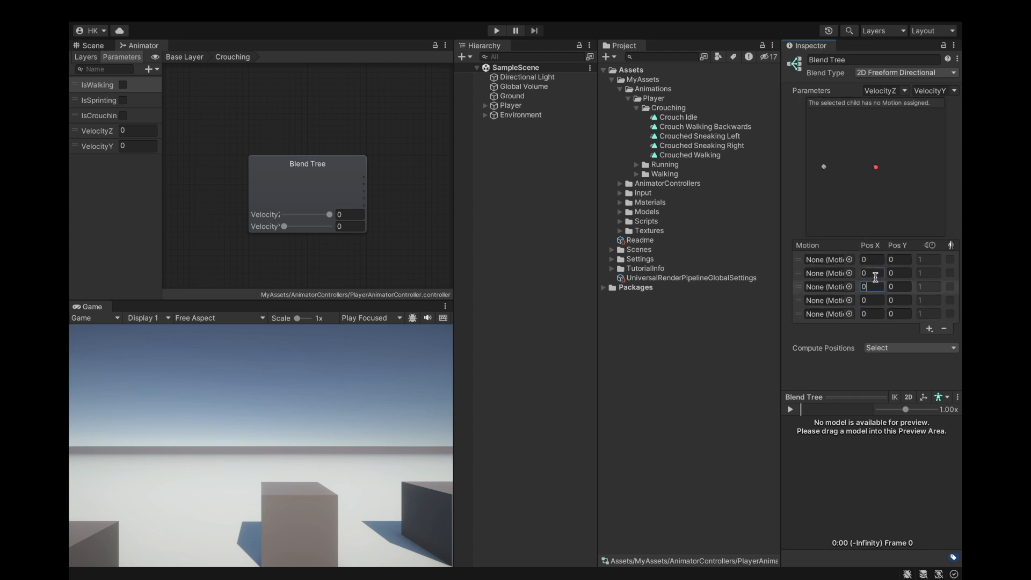
click(797, 287)
Step: Position the second to fifth Crouching motions at 0, 1; 0, -1; -1, 0; and 1, 0, then select the first motion
click(894, 273)
text(1)
click(899, 286)
text(-1)
click(900, 300)
click(873, 301)
text(11)
click(873, 314)
text(1)
click(801, 316)
click(800, 263)
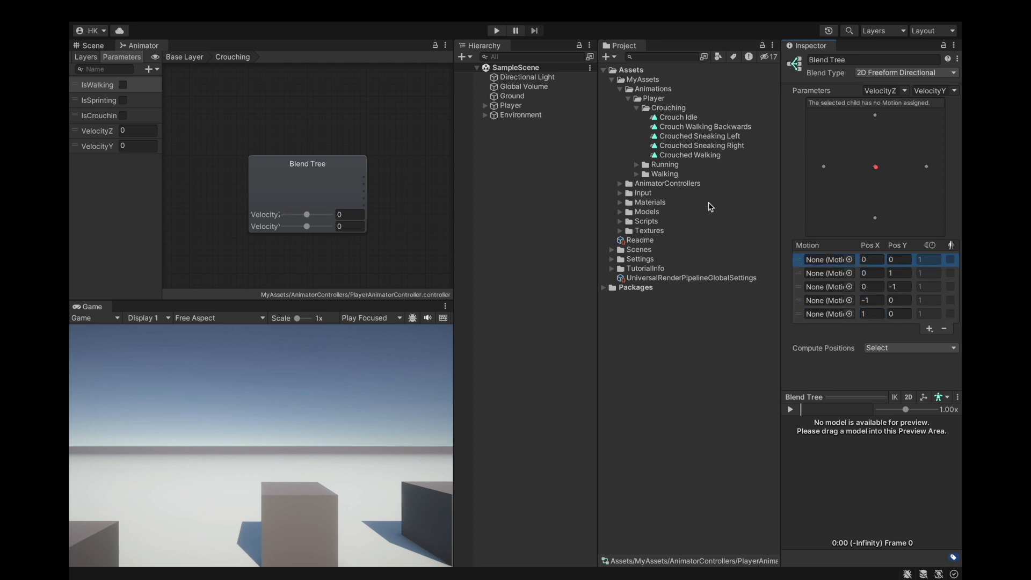
Step: Assign Crouch Idle to the motion at 0, 0, Crouched Walking at 0, 1 and Crouch Walking Backwards at 0, -1
drag(672, 117, 829, 261)
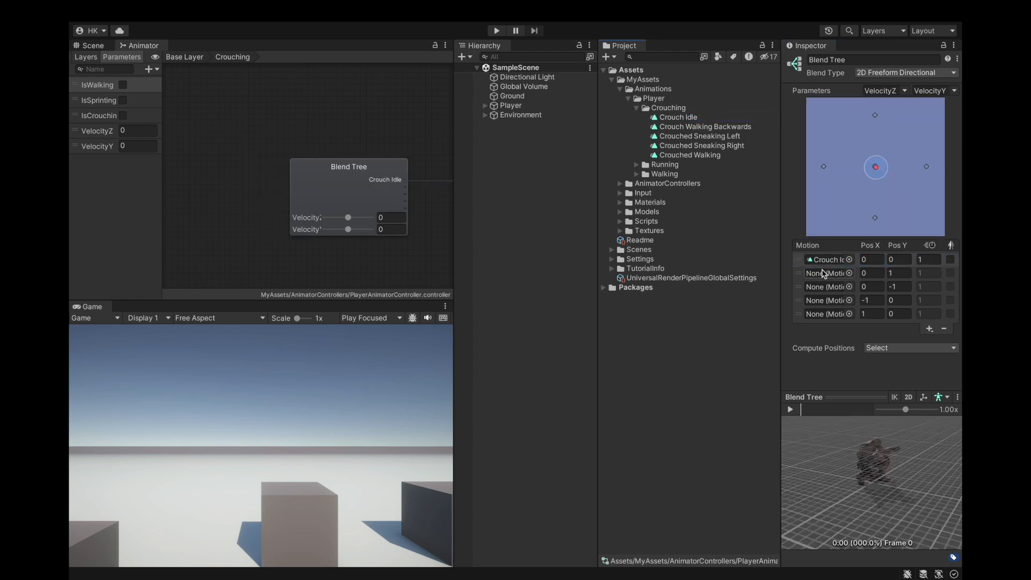
drag(700, 160, 819, 285)
drag(698, 154, 827, 272)
drag(722, 131, 819, 286)
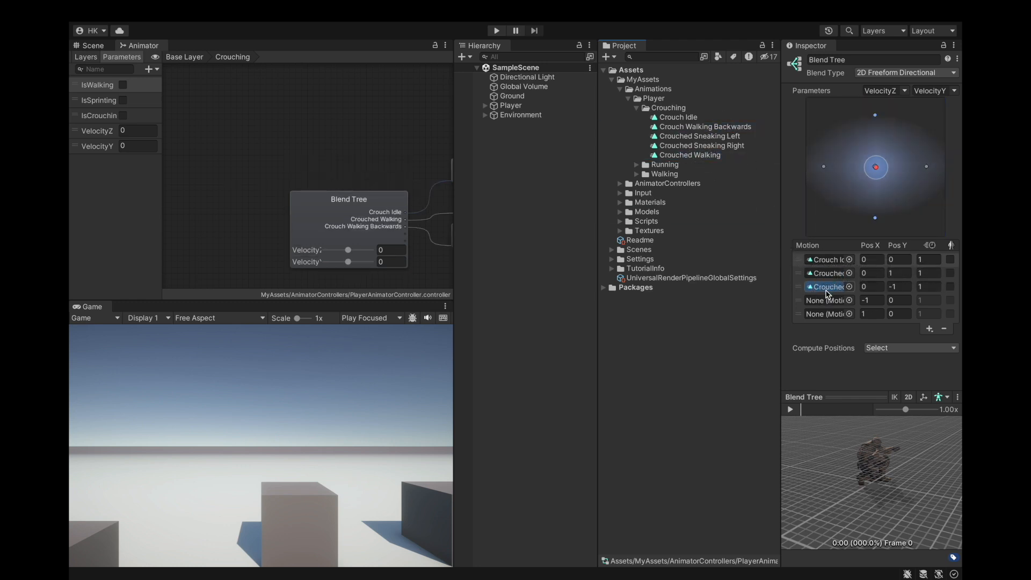
click(819, 286)
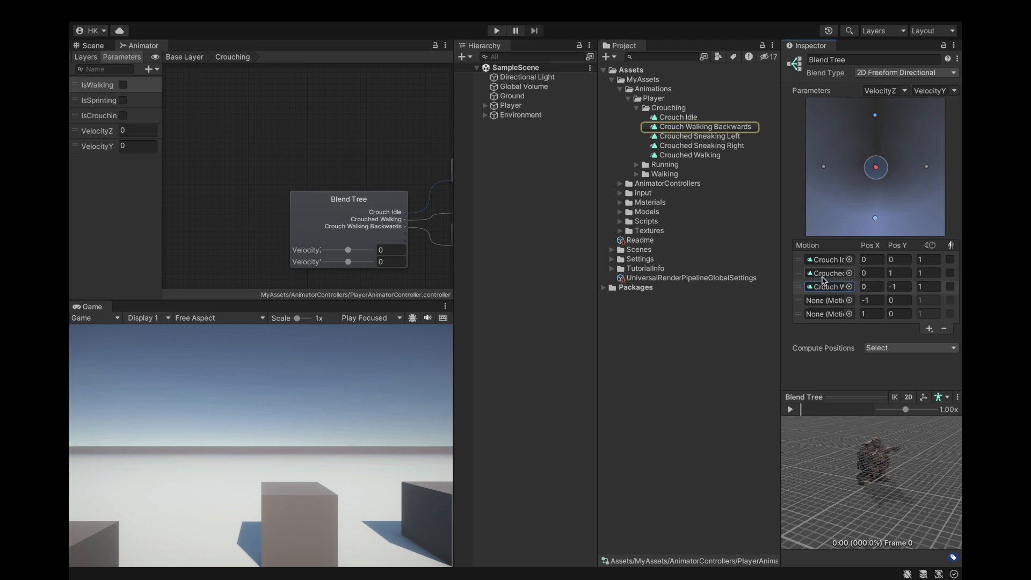
click(824, 273)
click(829, 262)
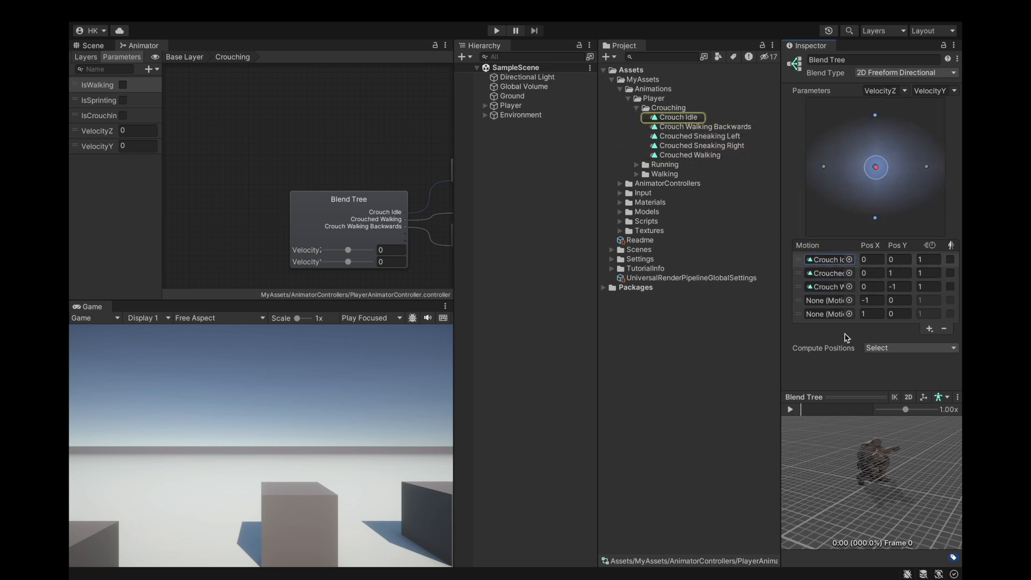
Step: Widen the Inspector slightly and assign Crouched Sneaking Left to the motion at -1, 0 and Crouched Sneaking Right at 1, 0
mouse_move(782, 291)
mouse_down()
mouse_move(650, 287)
mouse_move(792, 293)
mouse_move(776, 290)
mouse_up()
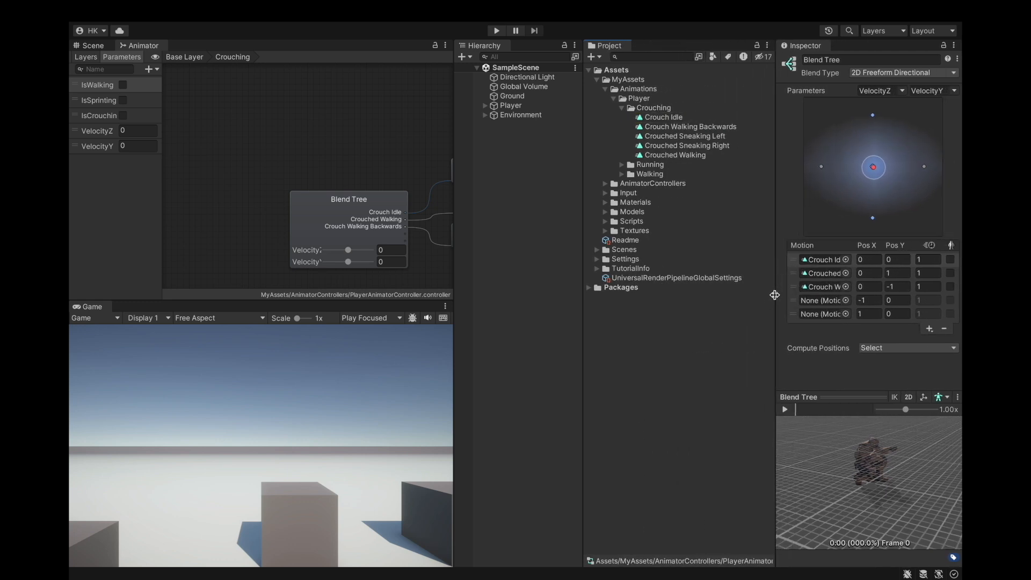
drag(583, 195, 595, 195)
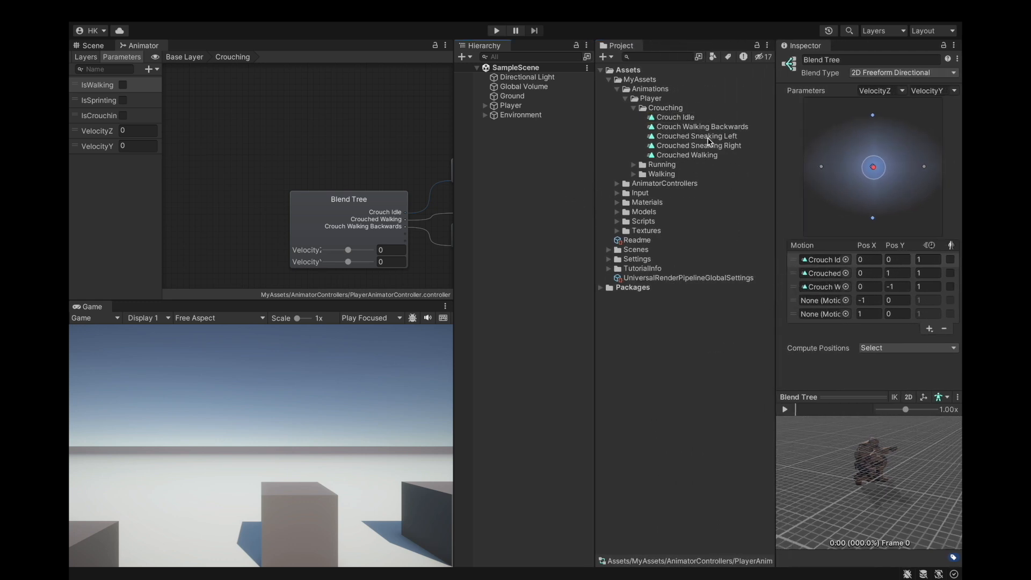
drag(711, 140, 799, 301)
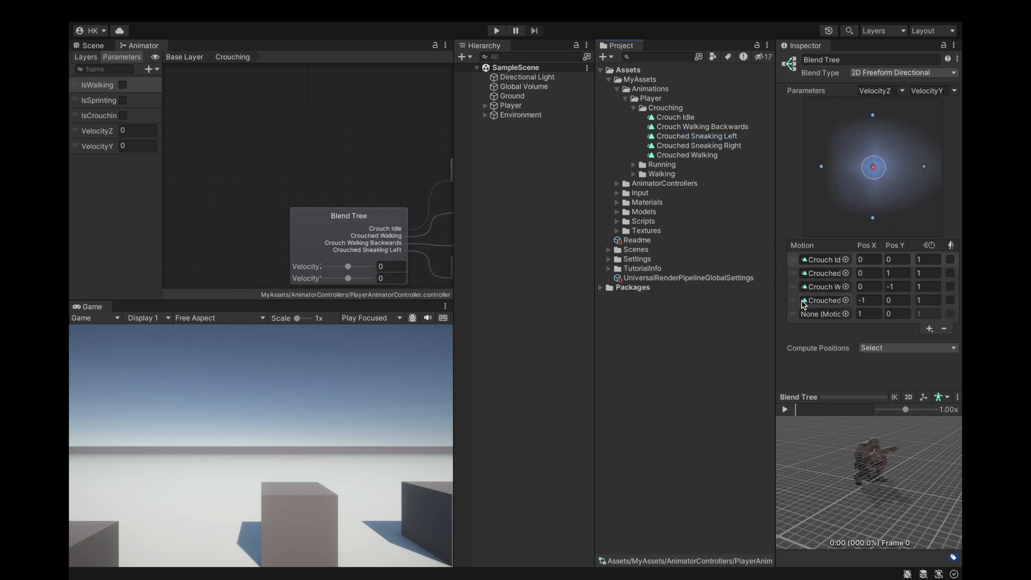
drag(712, 149, 816, 315)
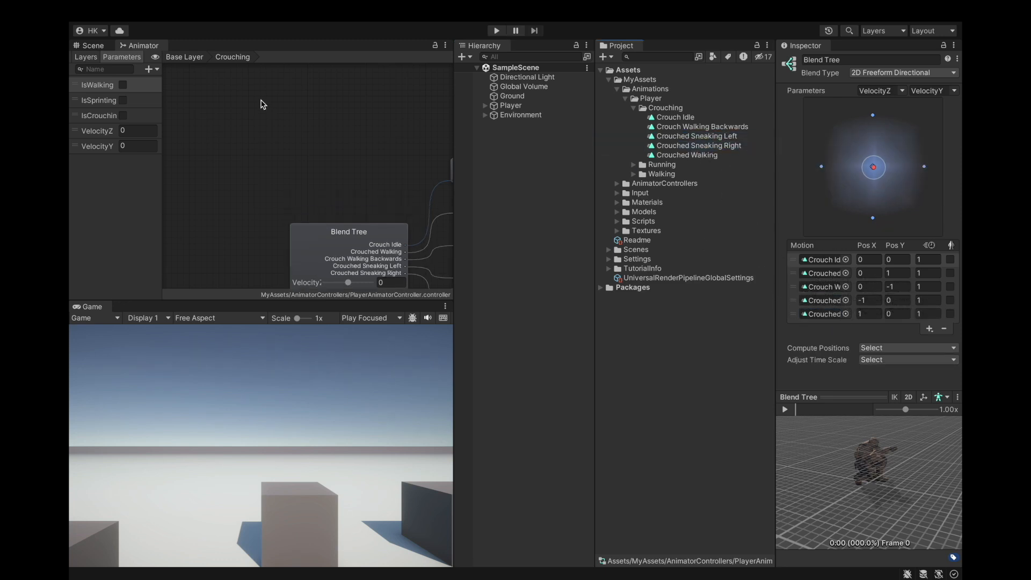
Step: Preview the Crouching blend tree's animation at idle and with the blend point moved to about 0, 1
scroll(286, 127, down, 5)
scroll(286, 127, up, 5)
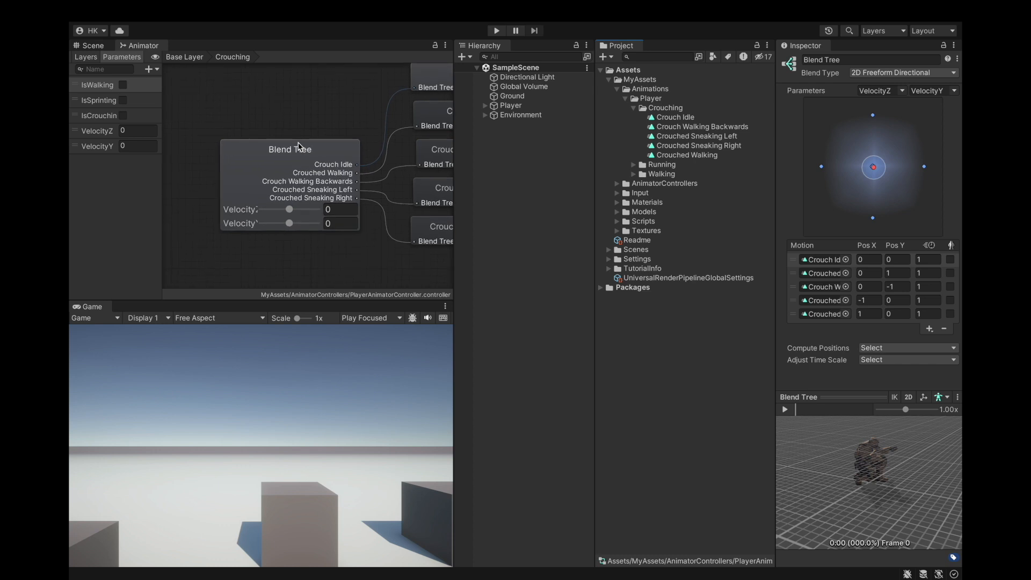
click(785, 410)
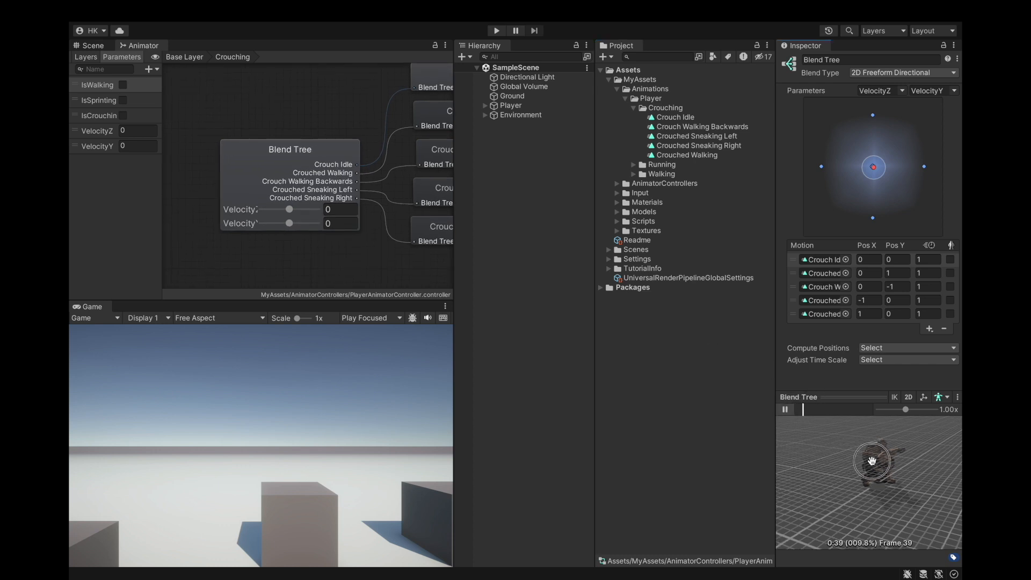
right_drag(891, 482, 891, 450)
drag(873, 167, 874, 119)
right_drag(897, 497, 742, 451)
click(787, 408)
drag(810, 408, 730, 408)
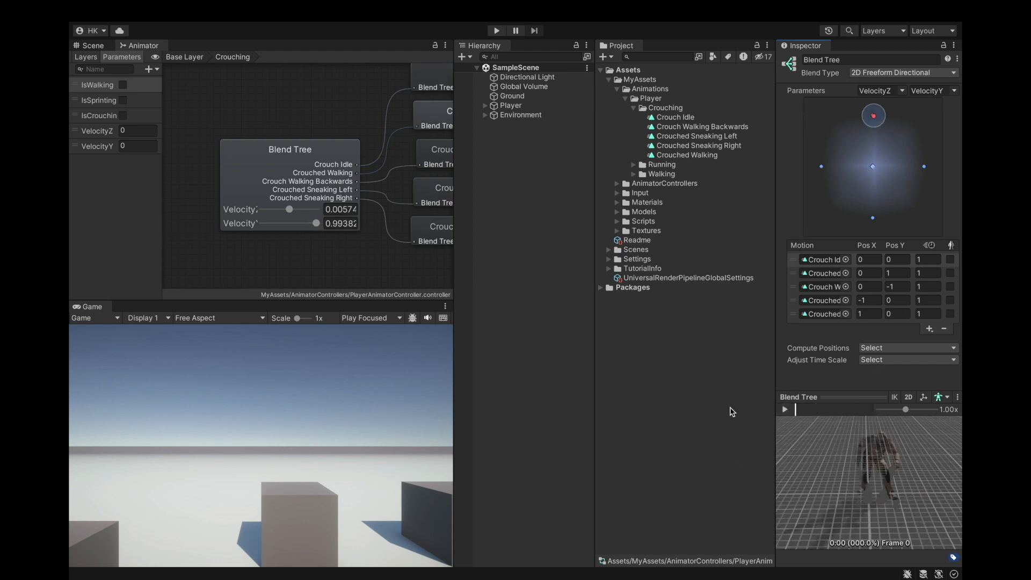
Step: Preview the Crouched Walking clip and set its Root Transform Rotation offset to -45
click(669, 117)
click(677, 127)
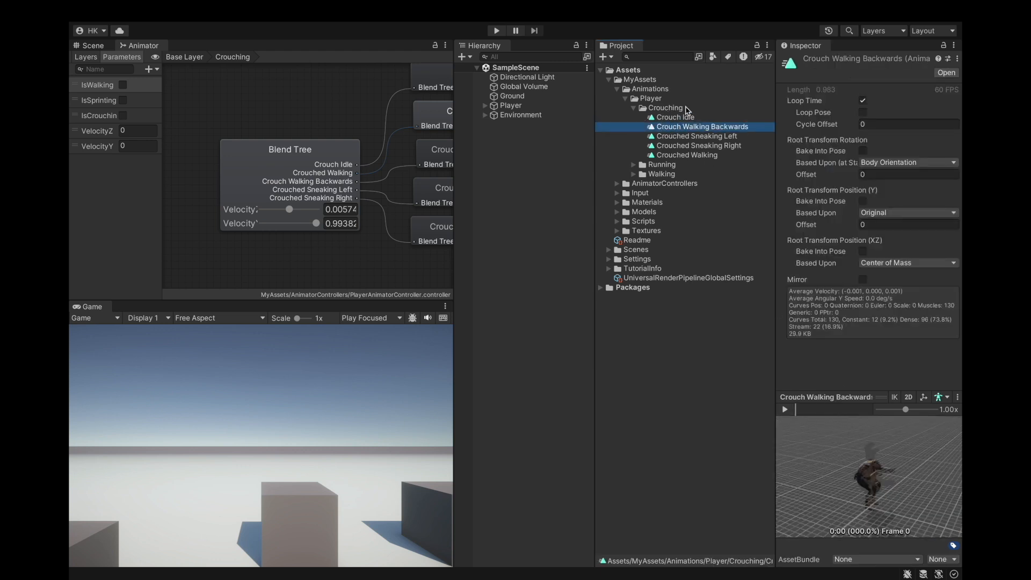
click(688, 155)
click(785, 409)
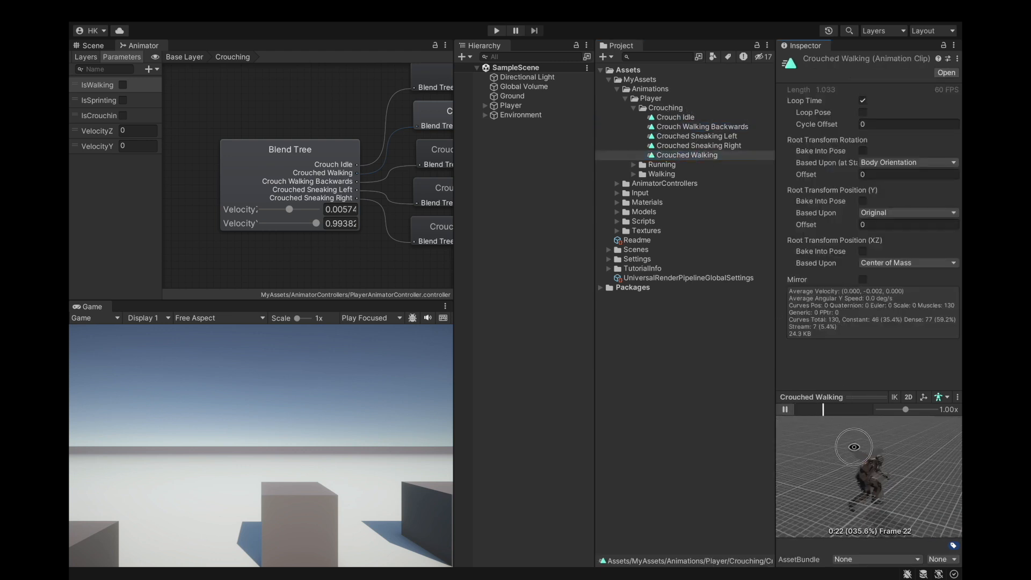
click(880, 174)
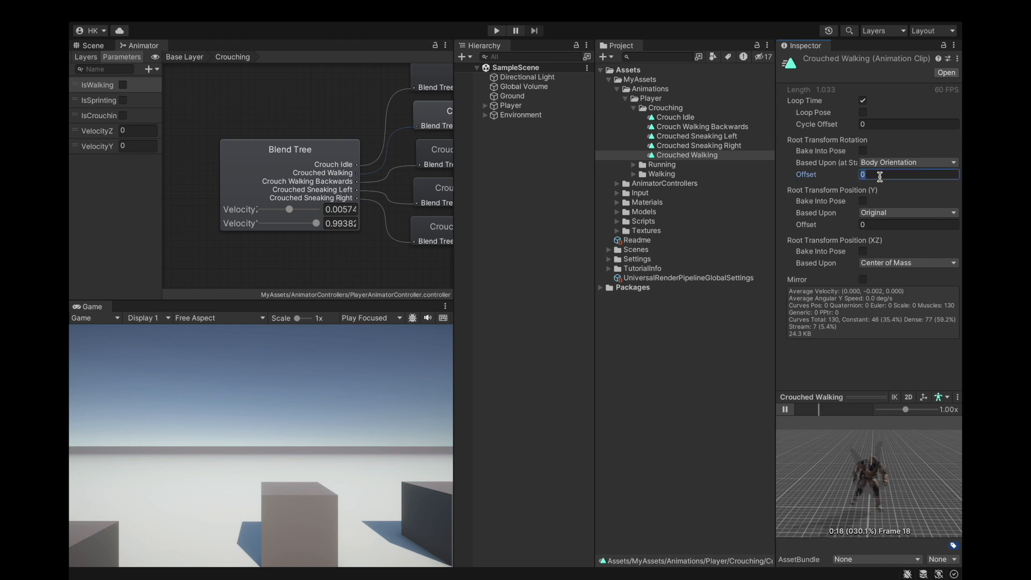
text(-45)
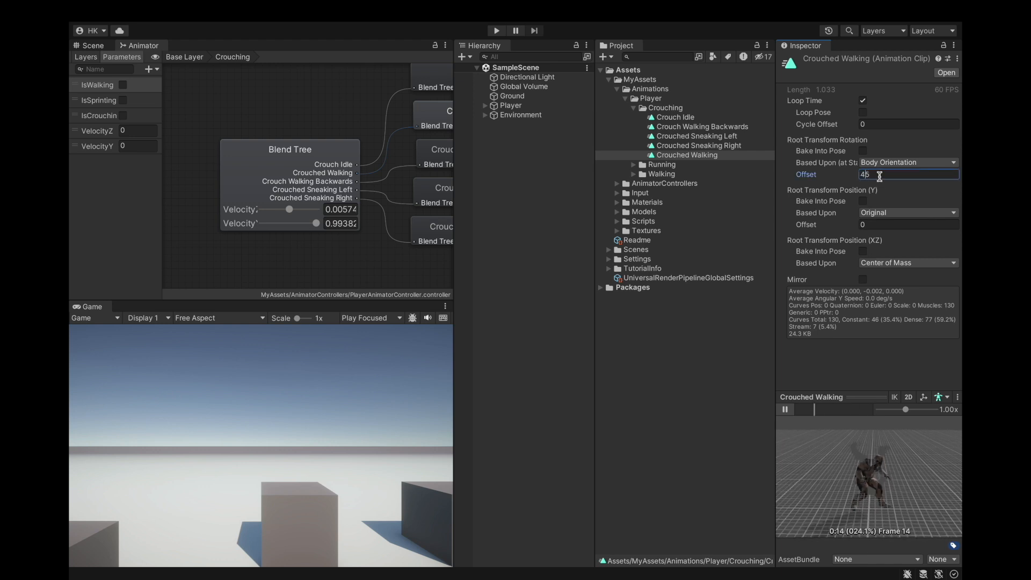
key(Return)
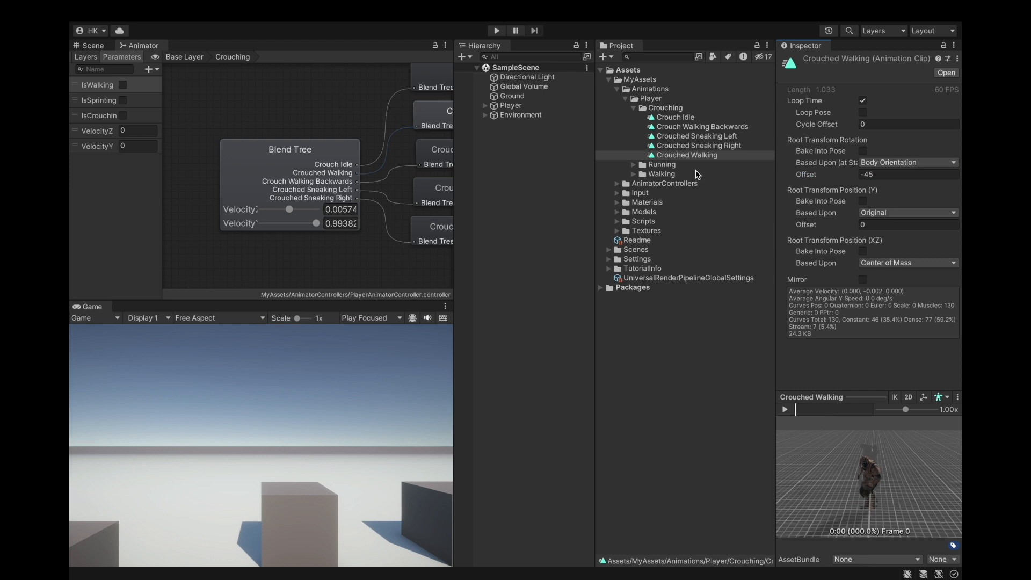
Step: Preview the Crouch Walking Backwards clip and set its Root Transform Rotation offset to -20
click(705, 128)
click(786, 411)
drag(832, 442, 780, 435)
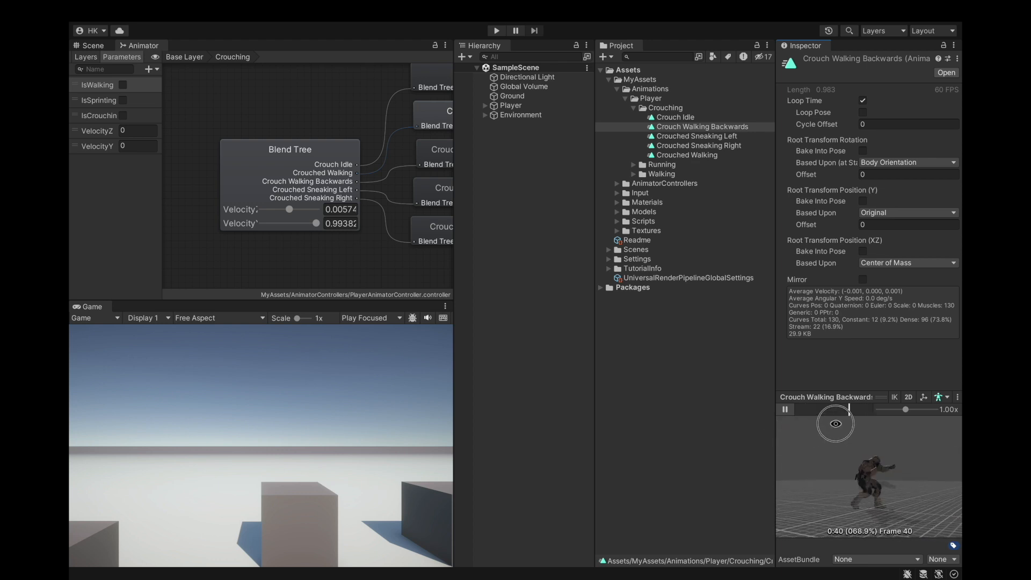
drag(800, 438, 778, 446)
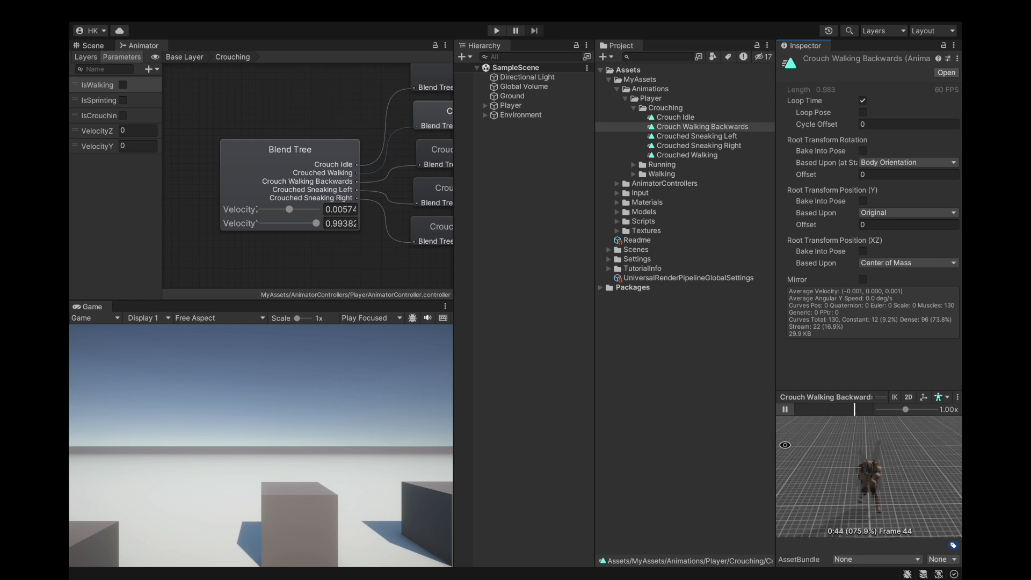
click(868, 175)
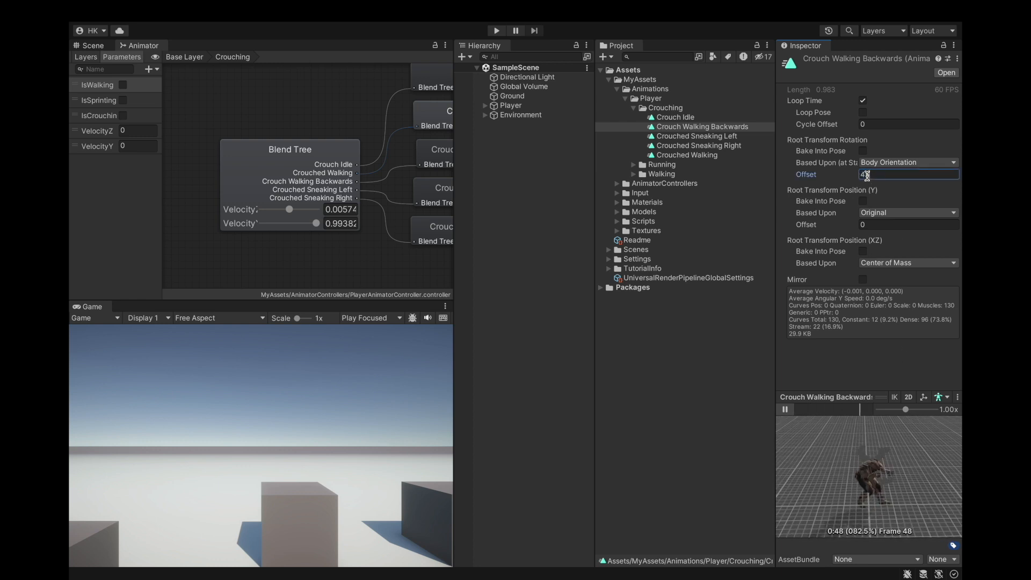
key(BackSpace)
text(-)
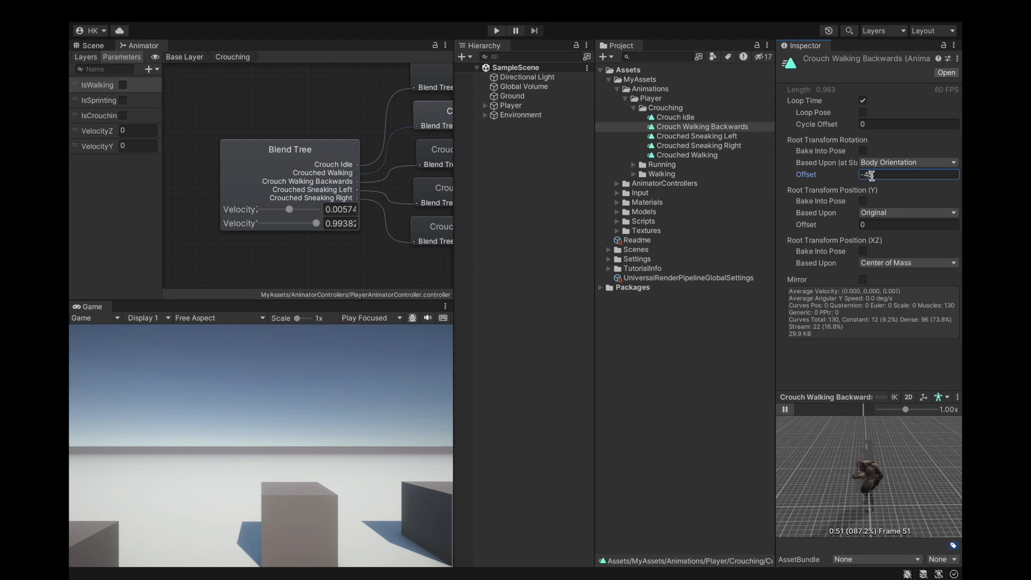
key(BackSpace)
text(0)
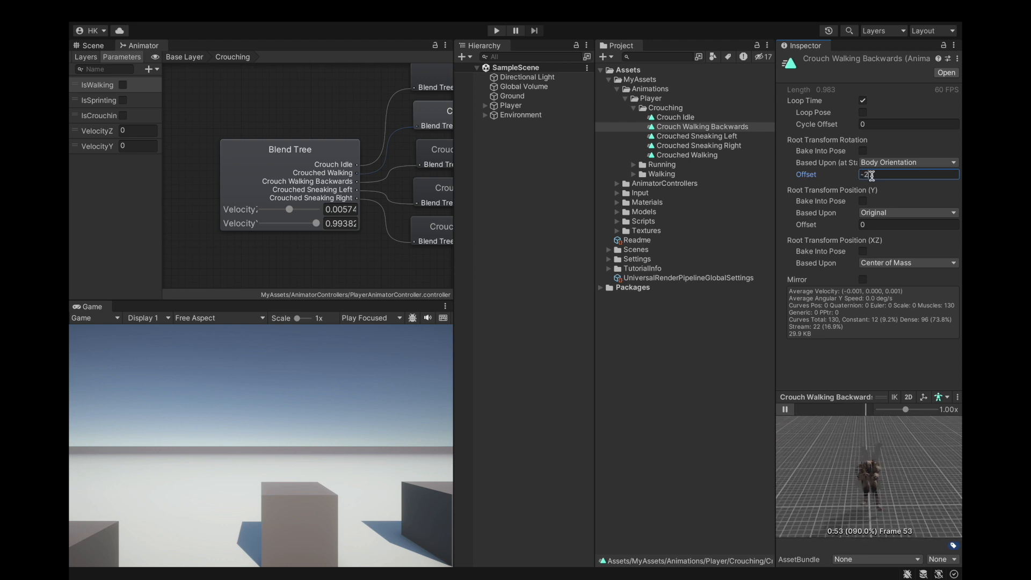
text(20)
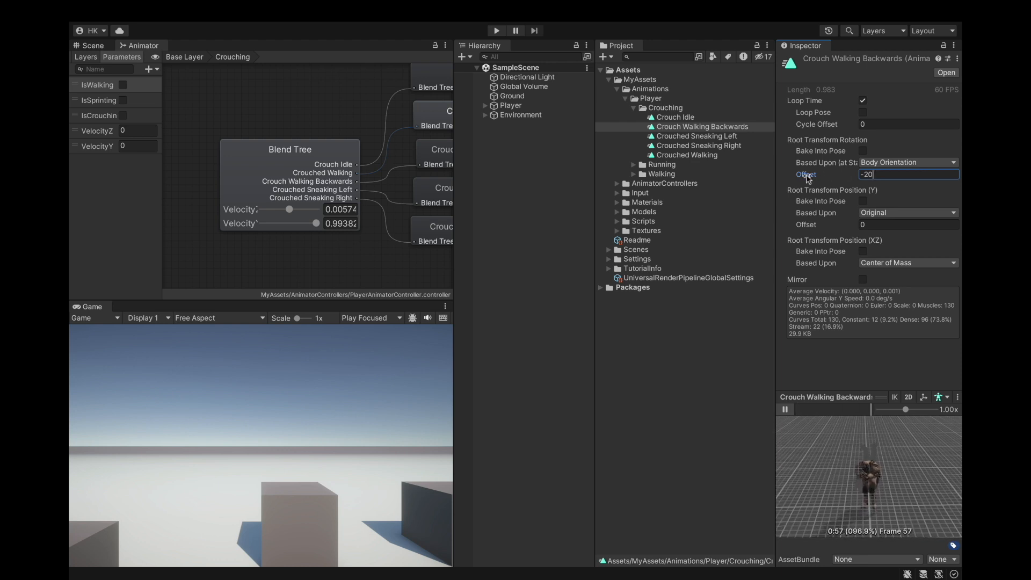
click(729, 130)
Step: Play the Crouched Sneaking Left clip and examine its facing direction from different angles in the preview
click(729, 138)
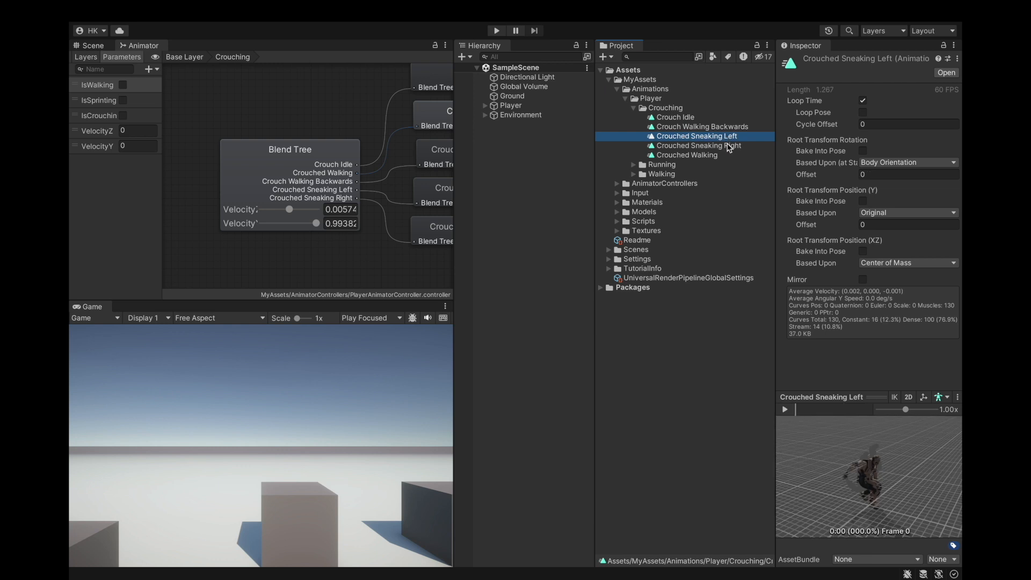
click(788, 411)
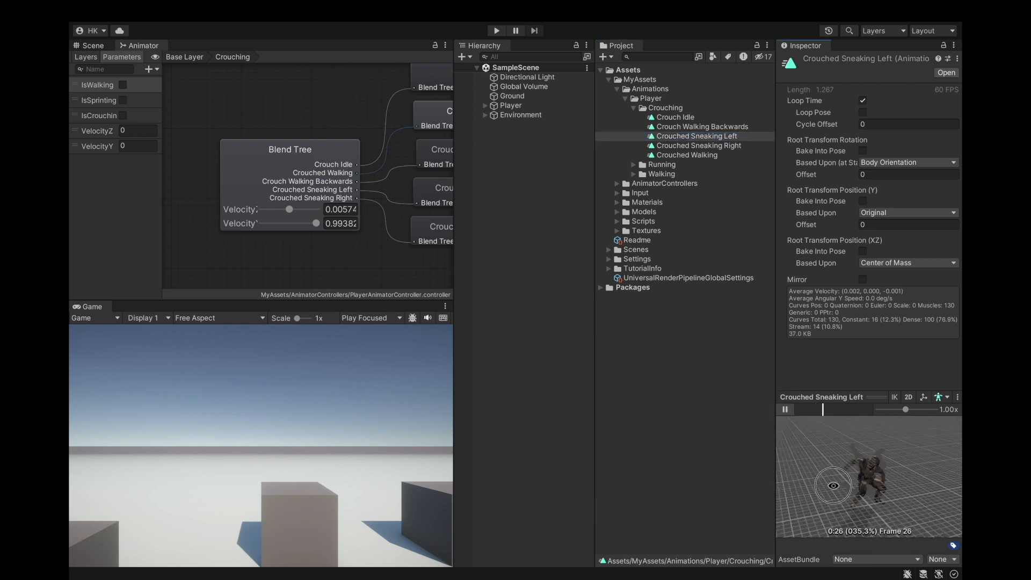
drag(834, 486, 817, 478)
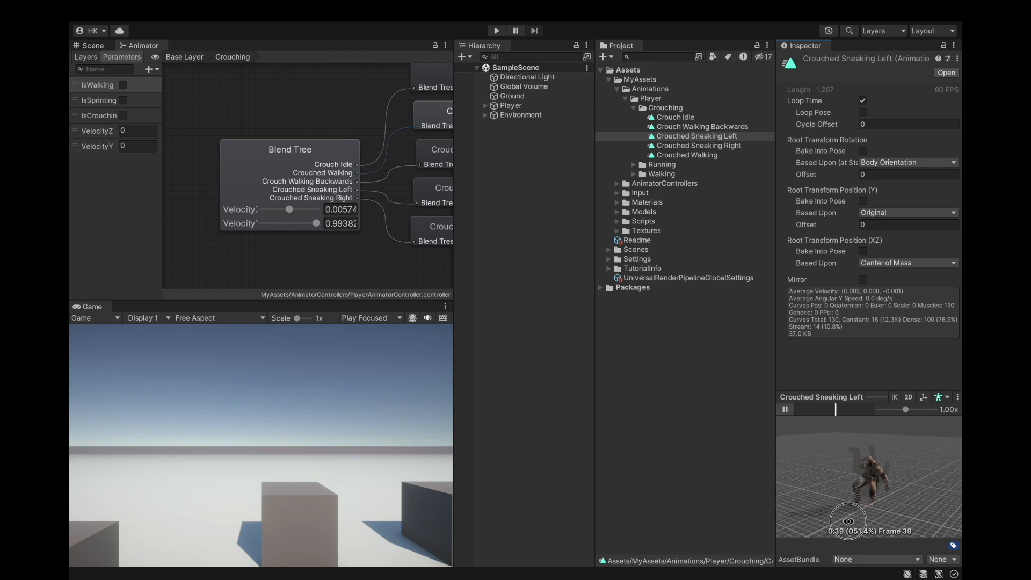
drag(848, 521, 872, 532)
click(786, 410)
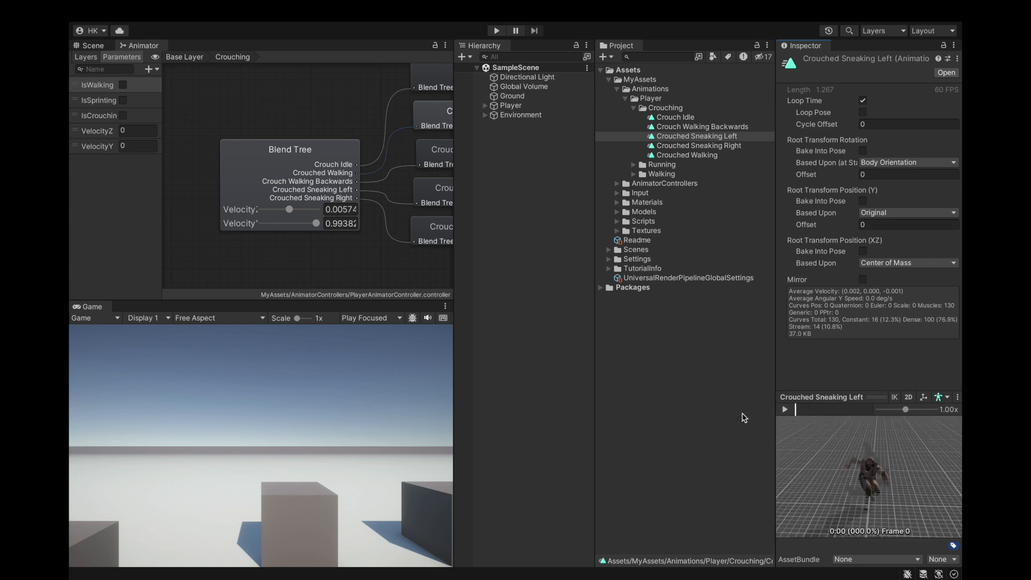
Step: Play the Crouched Sneaking Right clip in the preview to check its facing direction
click(711, 148)
click(786, 411)
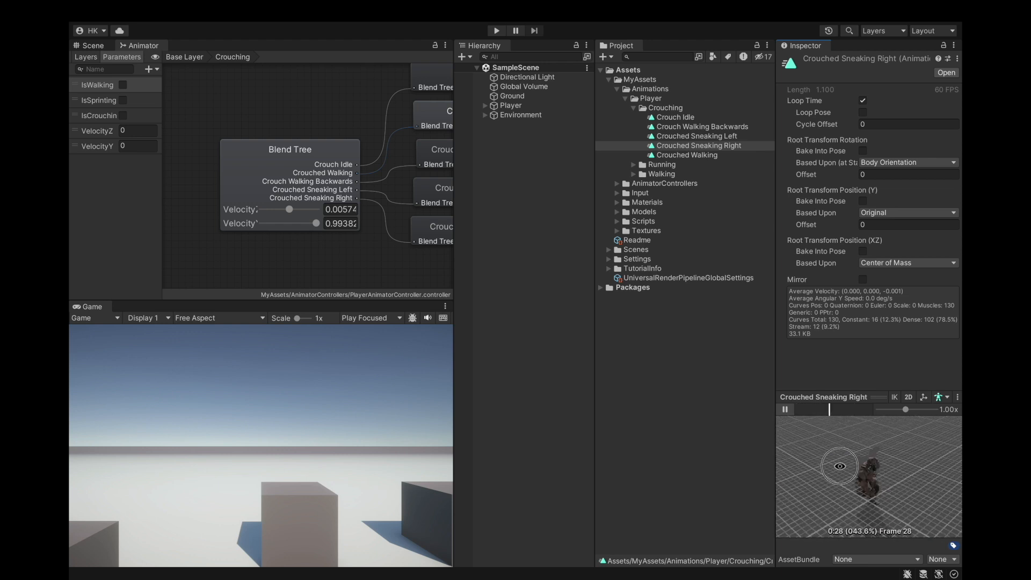
click(815, 409)
drag(815, 409, 675, 335)
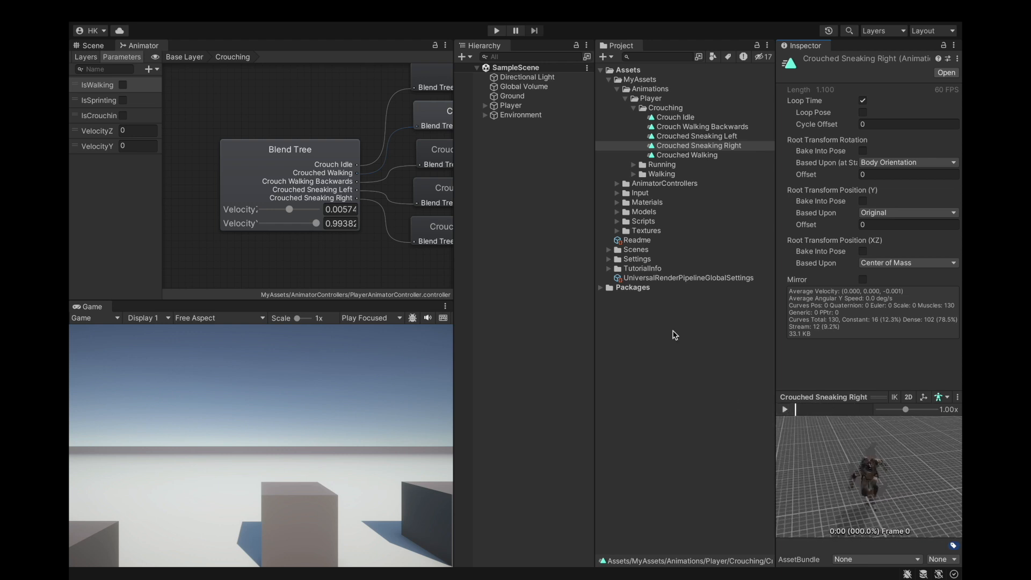
Step: Preview the Crouching blend tree's diagonal blend with VelocityZ at about 0.99 and VelocityY at about -1.11
click(310, 170)
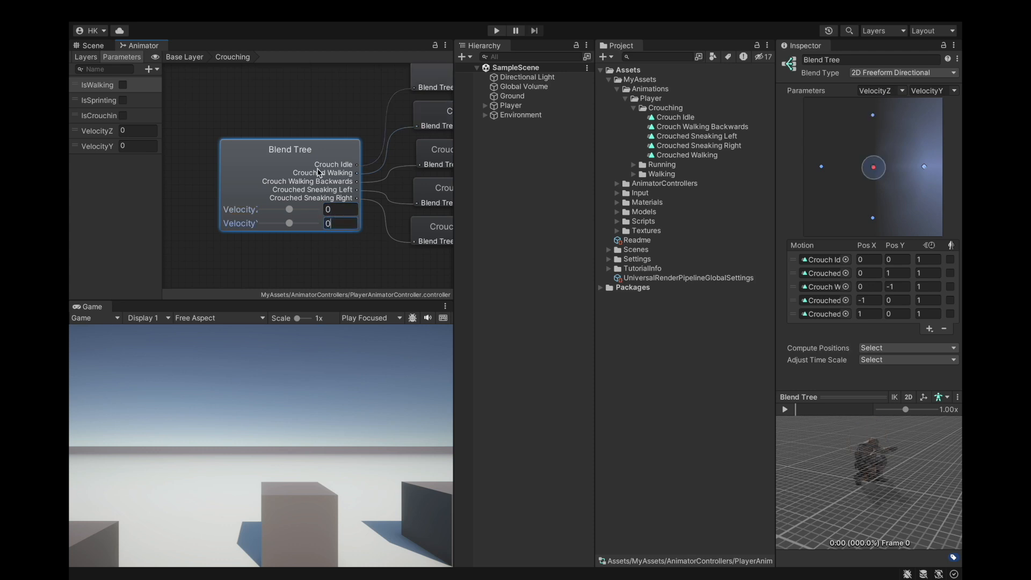
click(785, 410)
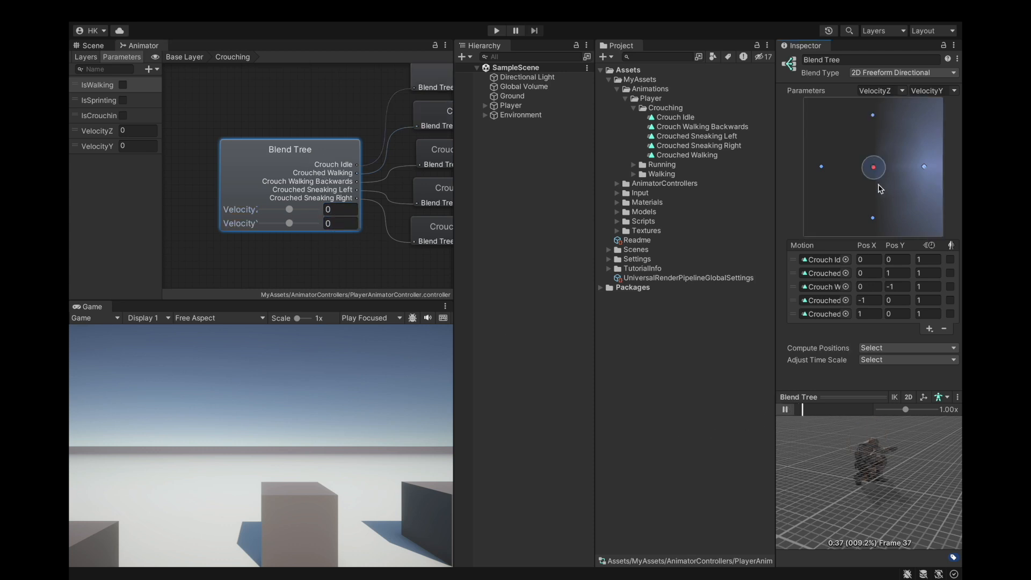
drag(873, 167, 925, 211)
drag(926, 449, 943, 470)
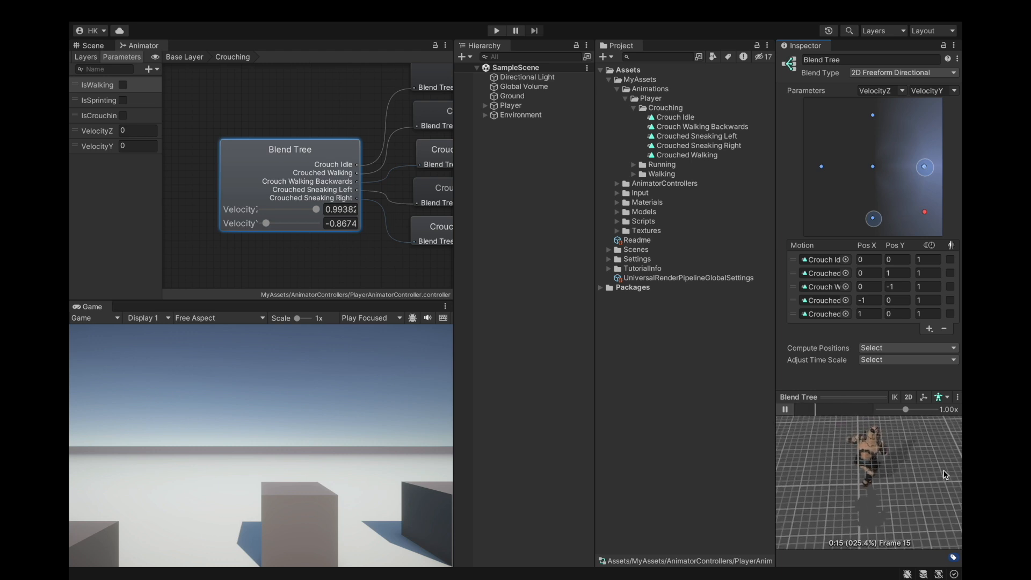
click(924, 222)
drag(926, 225, 925, 227)
click(784, 410)
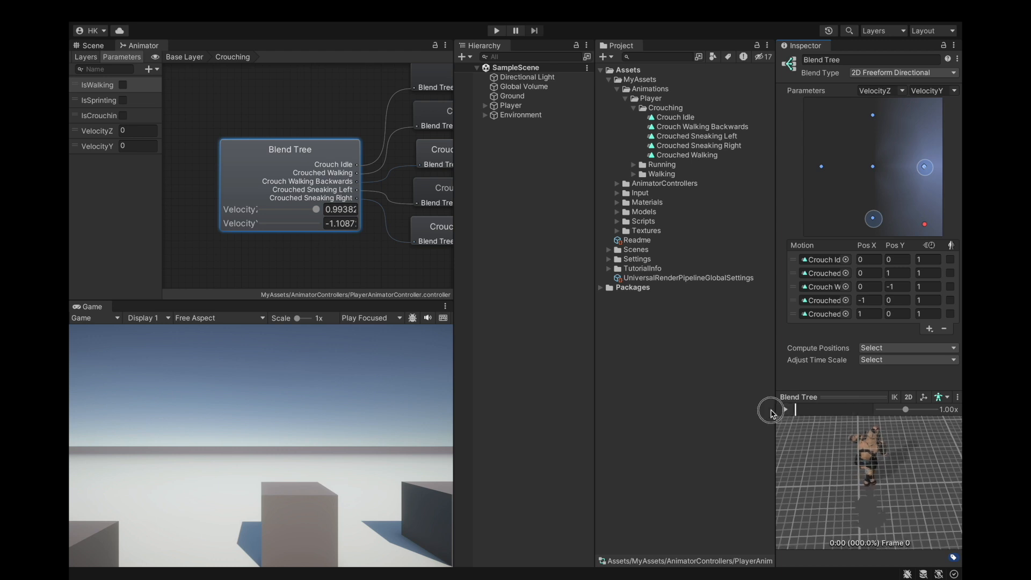
Step: Reset the Crouching blend tree's VelocityZ and VelocityY values to 0
click(332, 210)
text(0)
click(337, 222)
text(0)
click(326, 176)
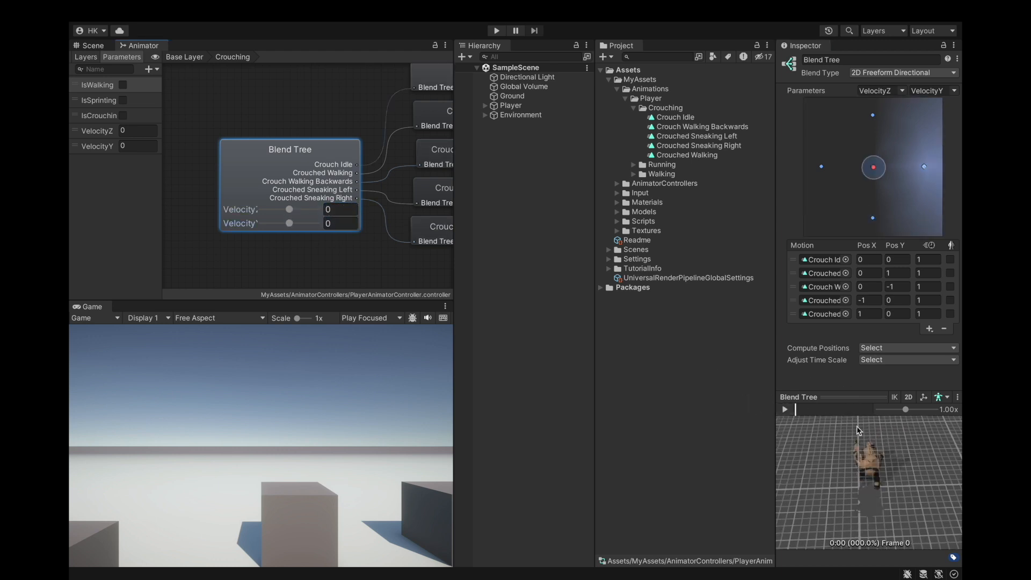
drag(849, 474, 671, 444)
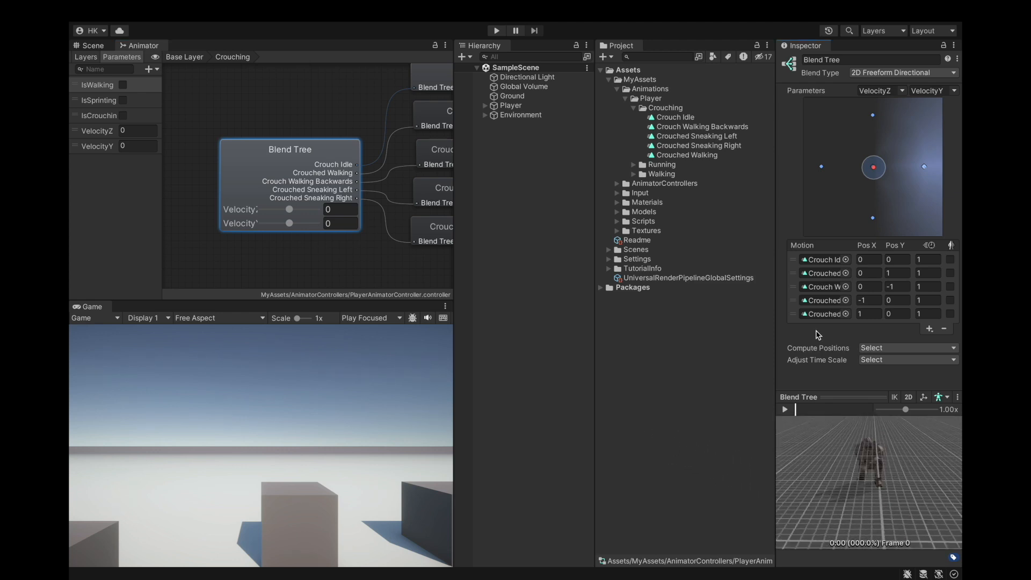
mouse_move(812, 4)
scroll(256, 185, down, 5)
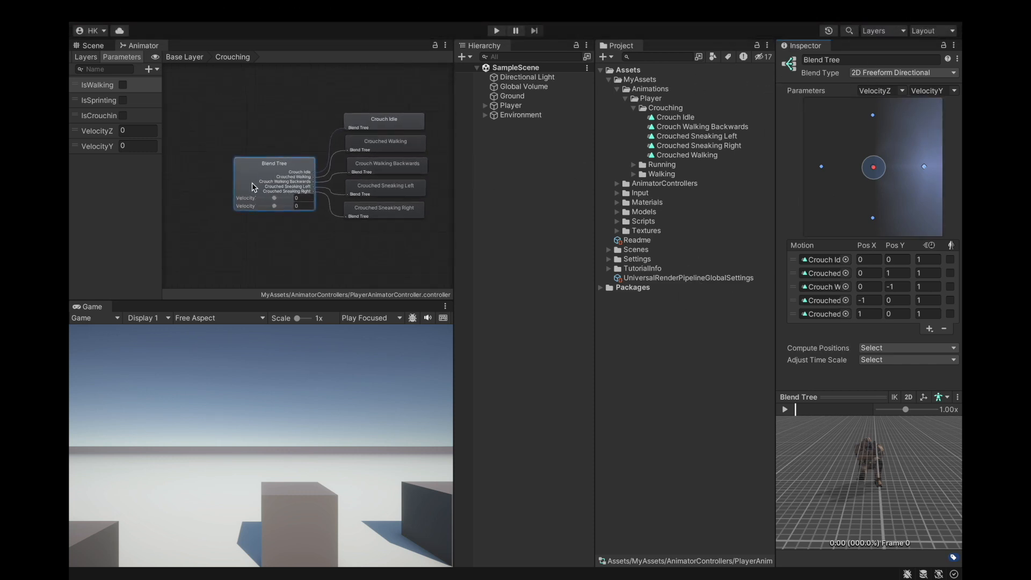
scroll(331, 161, up, 4)
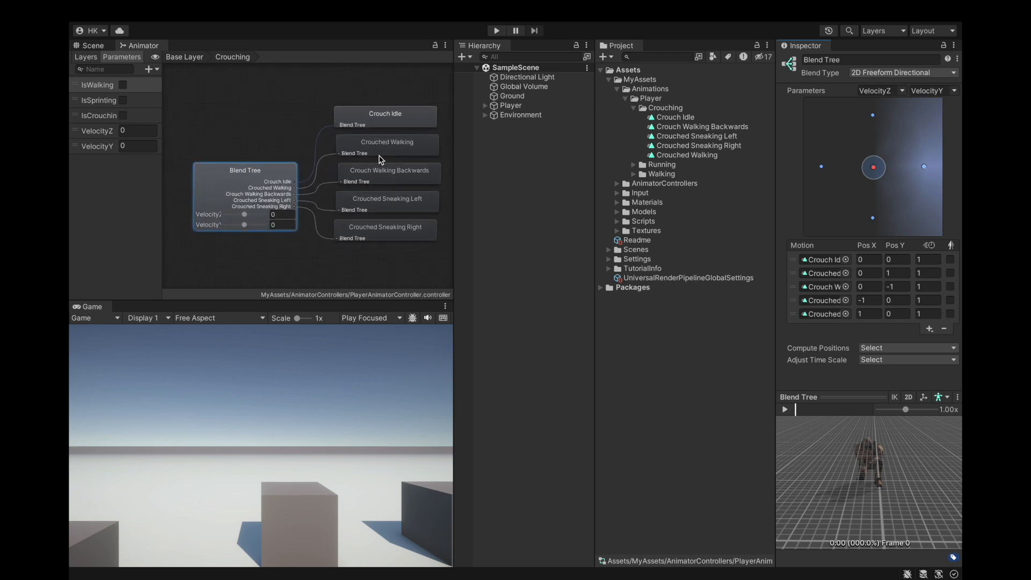
scroll(413, 161, up, 2)
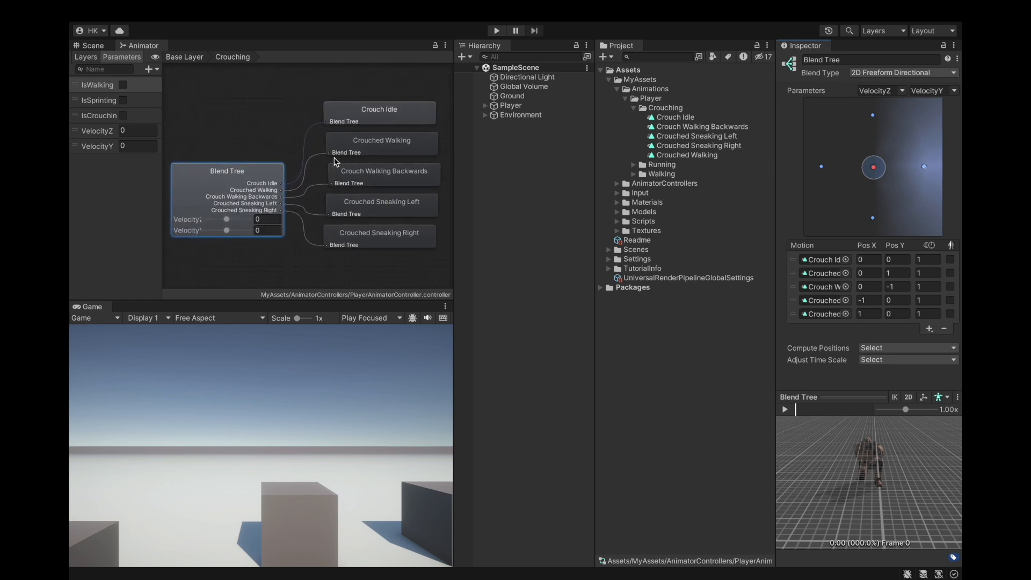
scroll(307, 161, up, 1)
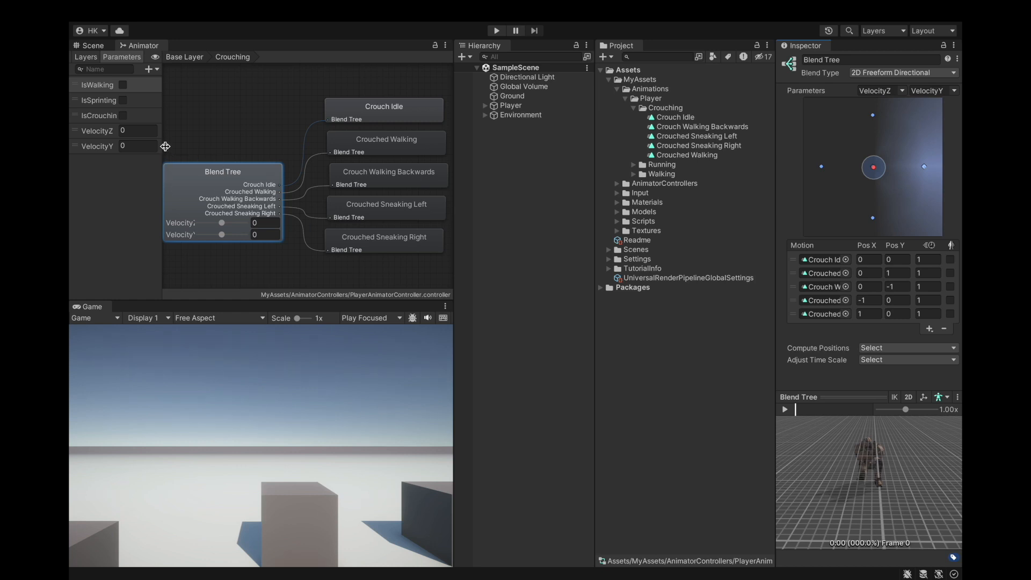
scroll(167, 149, up, 1)
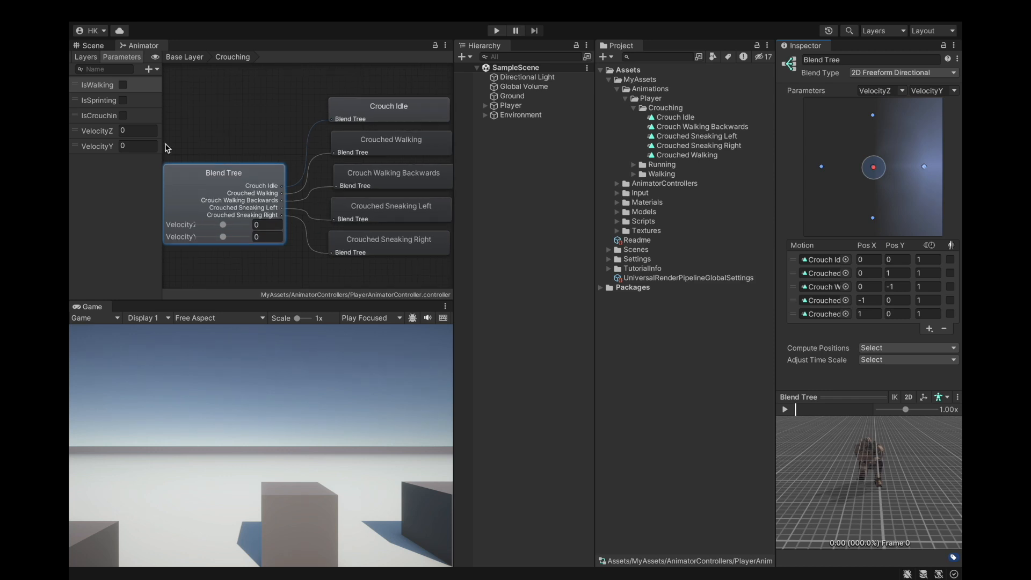
scroll(278, 154, down, 1)
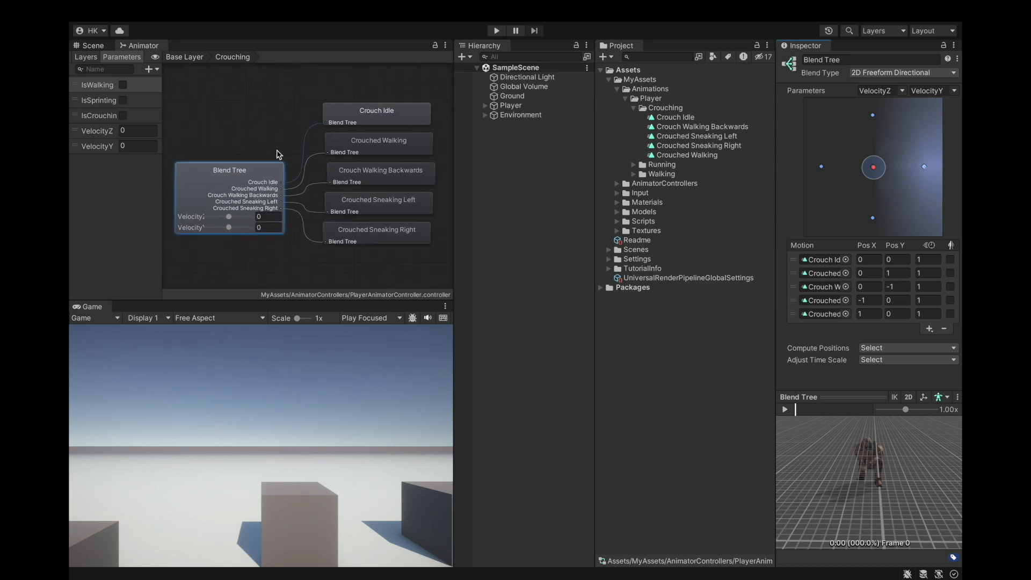
scroll(378, 189, down, 1)
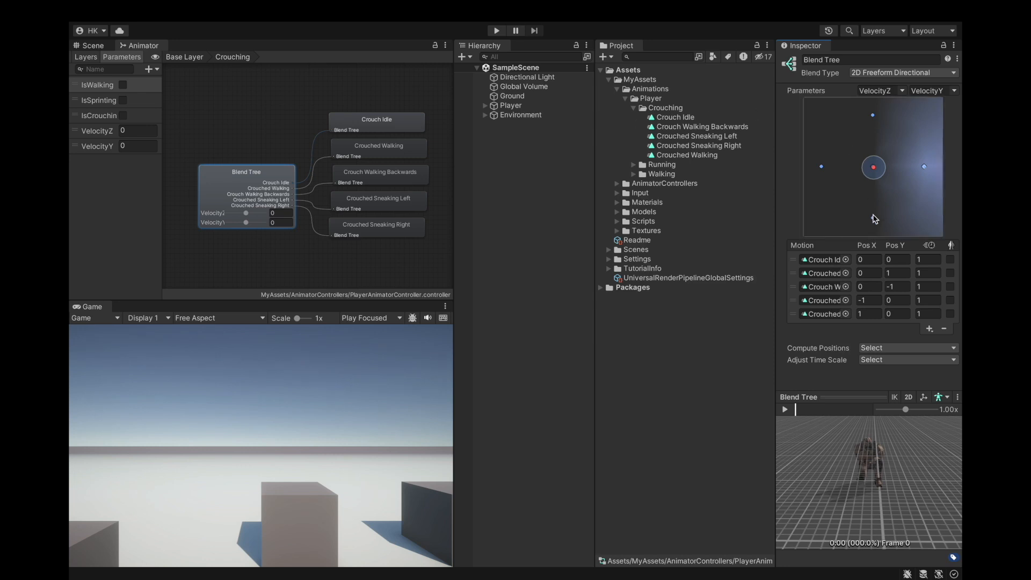
Step: Add an empty motion field to the Crouching blend tree's motion list
click(930, 329)
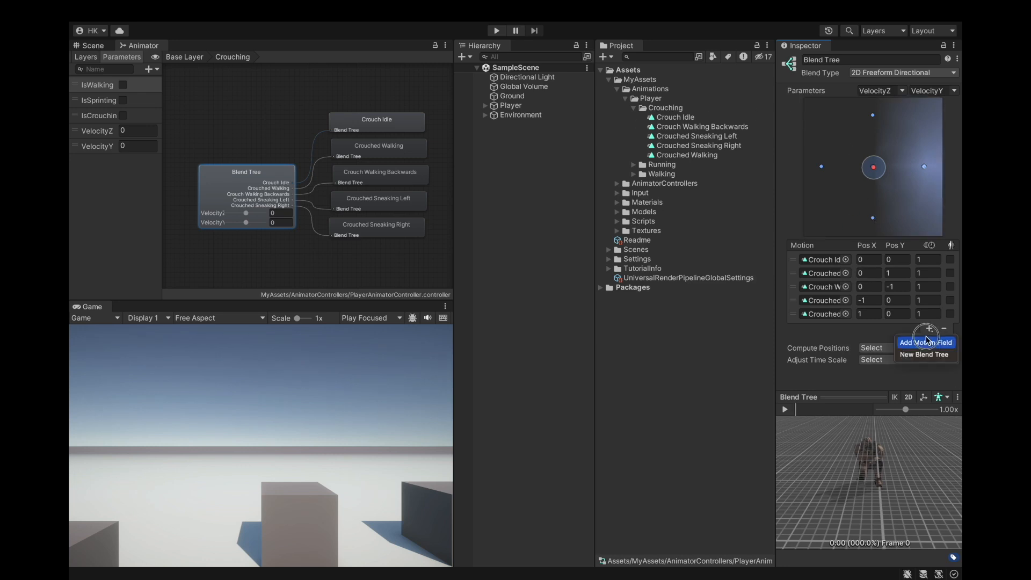
click(928, 340)
click(927, 337)
click(932, 355)
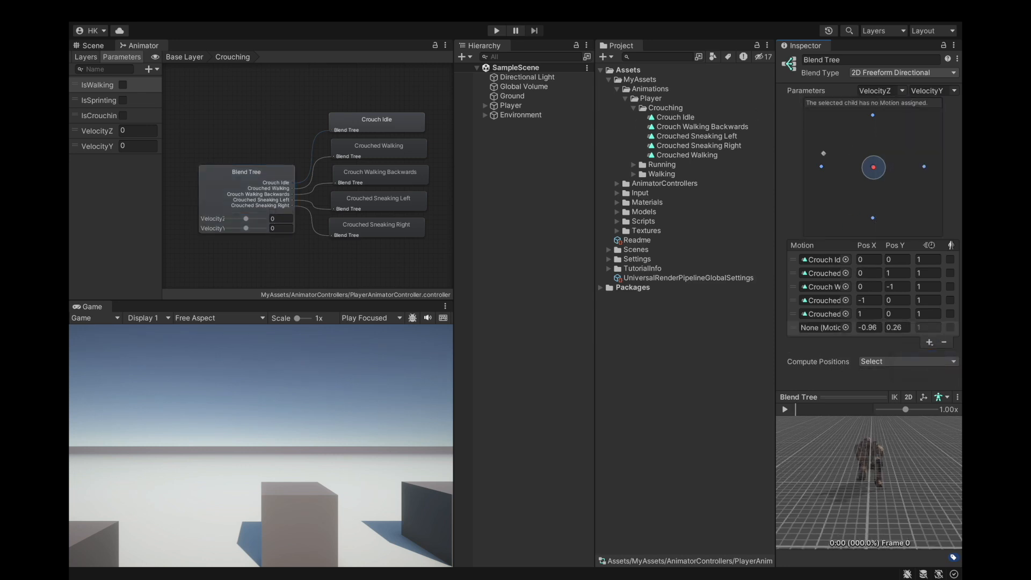
Step: Add a second empty motion to the Crouching blend tree and reset both empty motions' positions to 0, 0
click(868, 328)
text(0)
click(906, 329)
text(0)
click(864, 341)
text(0)
click(889, 342)
text(0)
Step: Position the two empty motions of the Crouching blend tree at (-1, -1) and (1, -1)
click(897, 328)
text(-1)
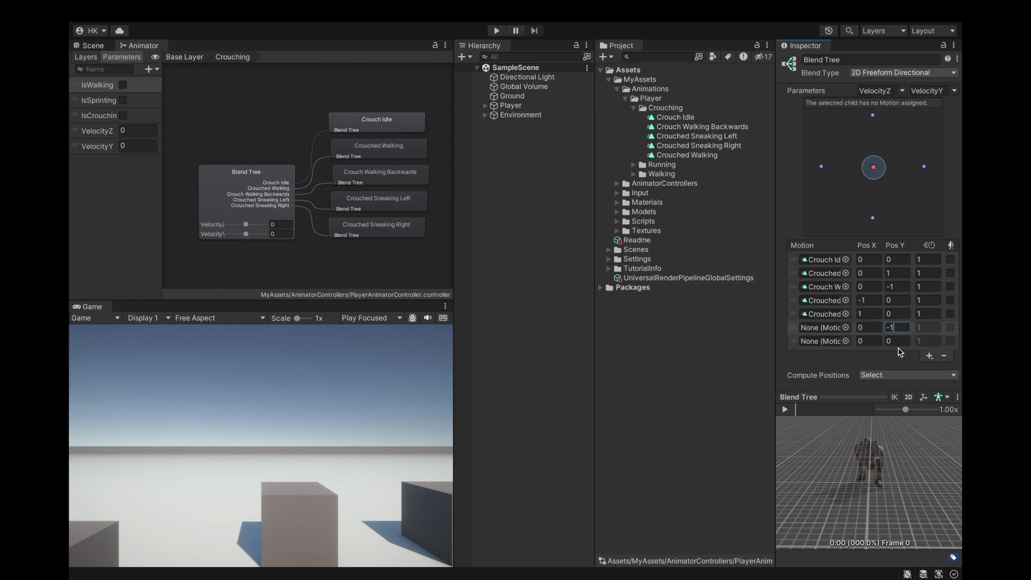
click(900, 341)
text(-1)
click(870, 325)
text(1--1)
click(869, 341)
text(1)
click(794, 343)
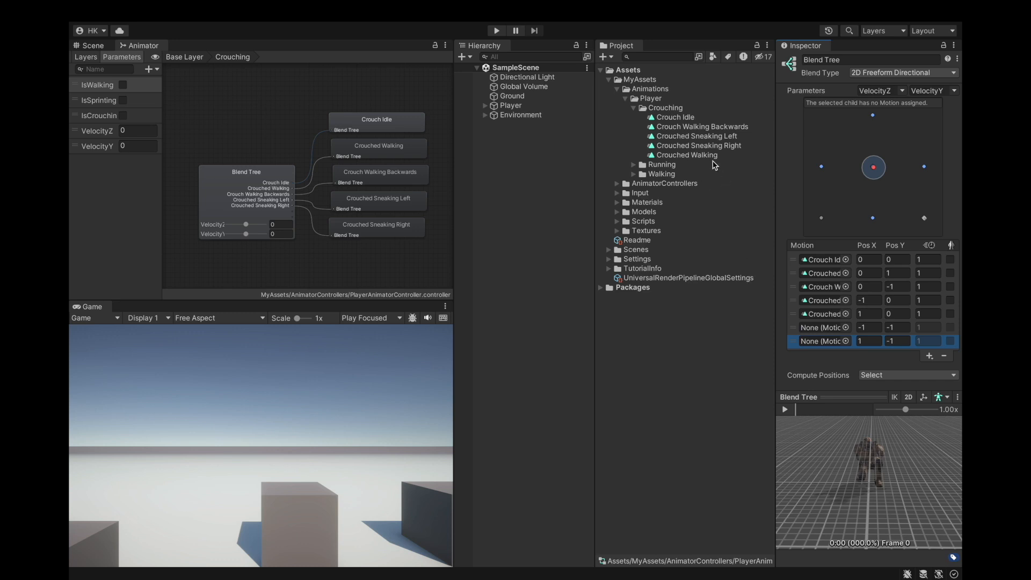
Step: Make two duplicates of the Crouch Walking Backwards clip in the Crouching folder
click(697, 127)
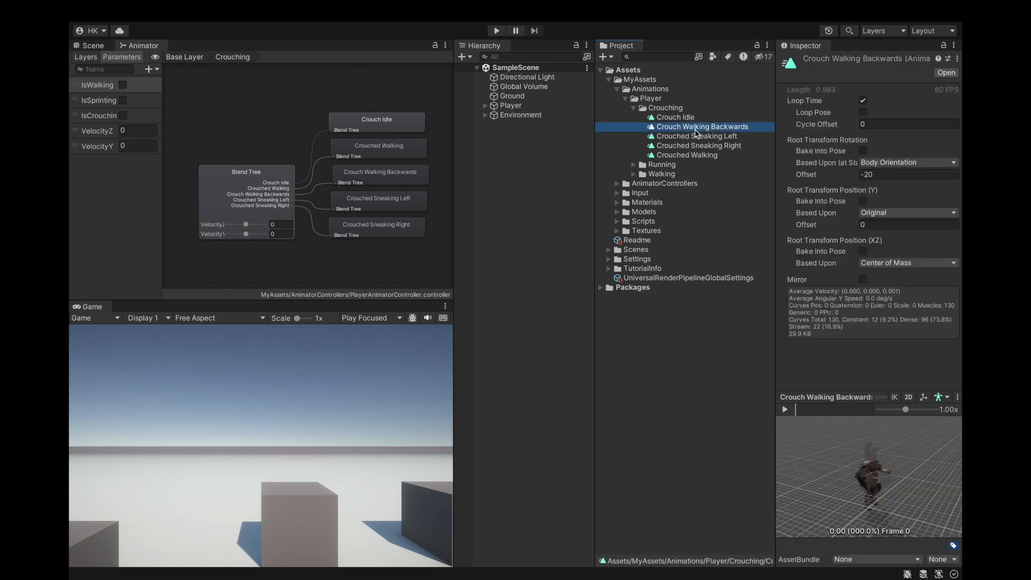
key(super+d)
key(super+d)
Step: Rename the duplicate clip Crouch Walking Backwards 2 as Crouch Walking BackwardsLeft
right_click(697, 136)
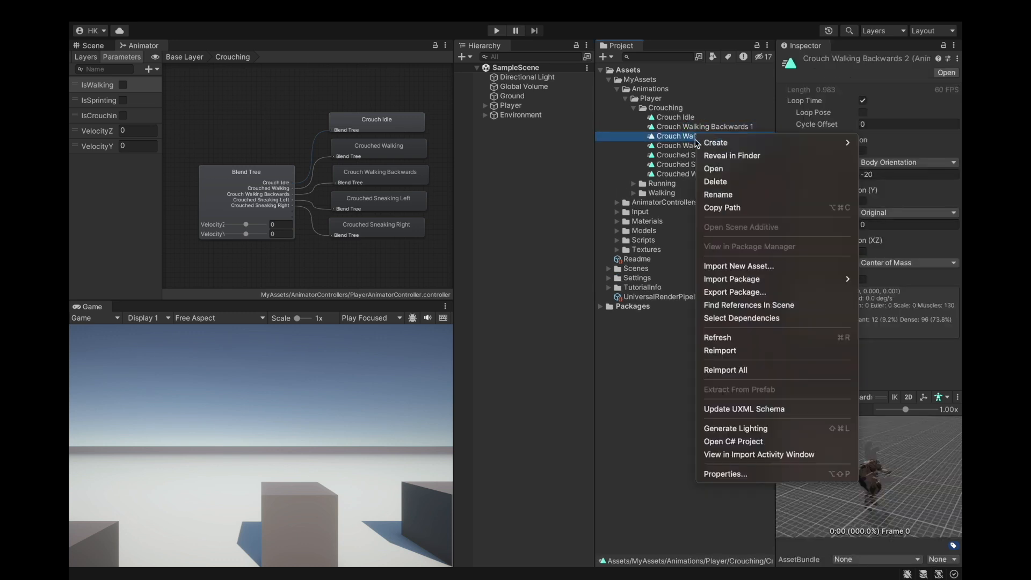
click(715, 207)
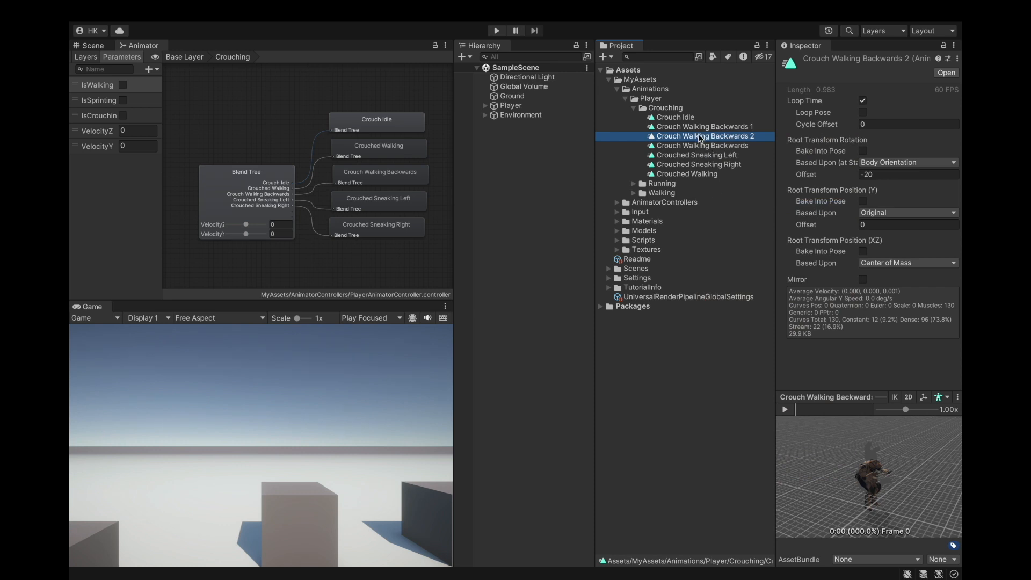
right_click(701, 138)
click(715, 189)
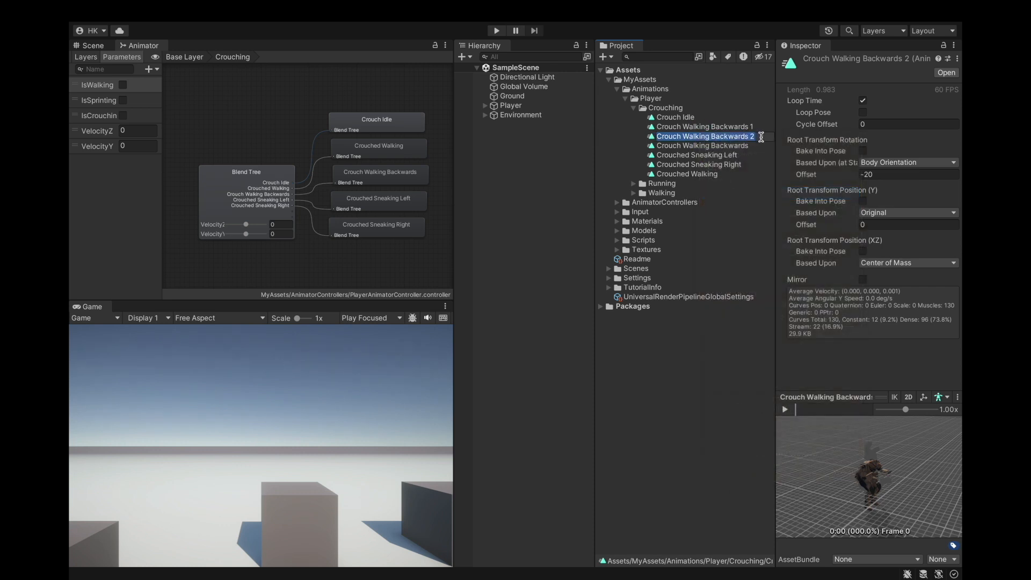
double_click(761, 137)
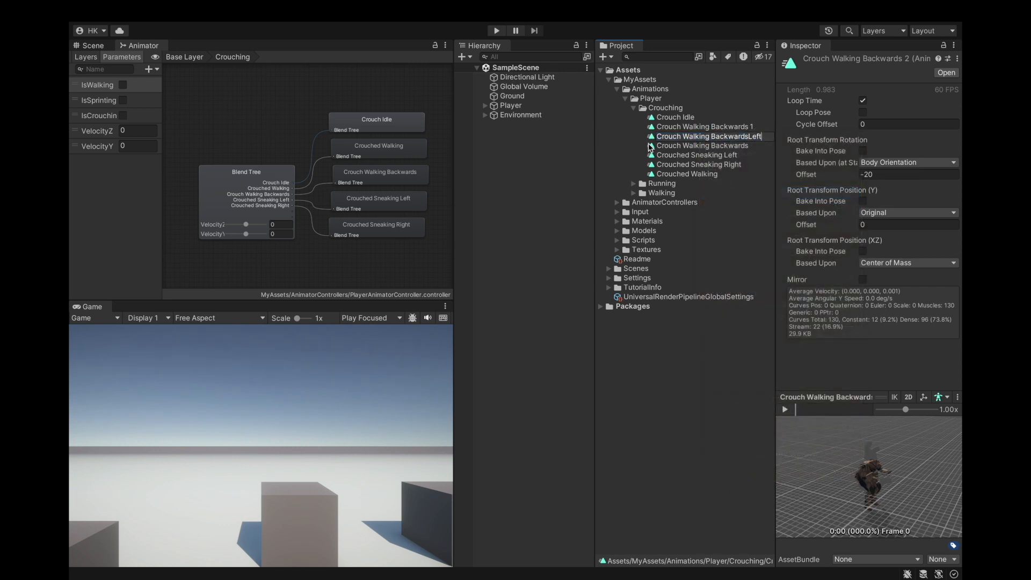
key(Return)
click(681, 139)
Step: Rename the duplicate clip Crouch Walking Backwards 1 as Crouch Walking BackwardsRight
right_click(692, 126)
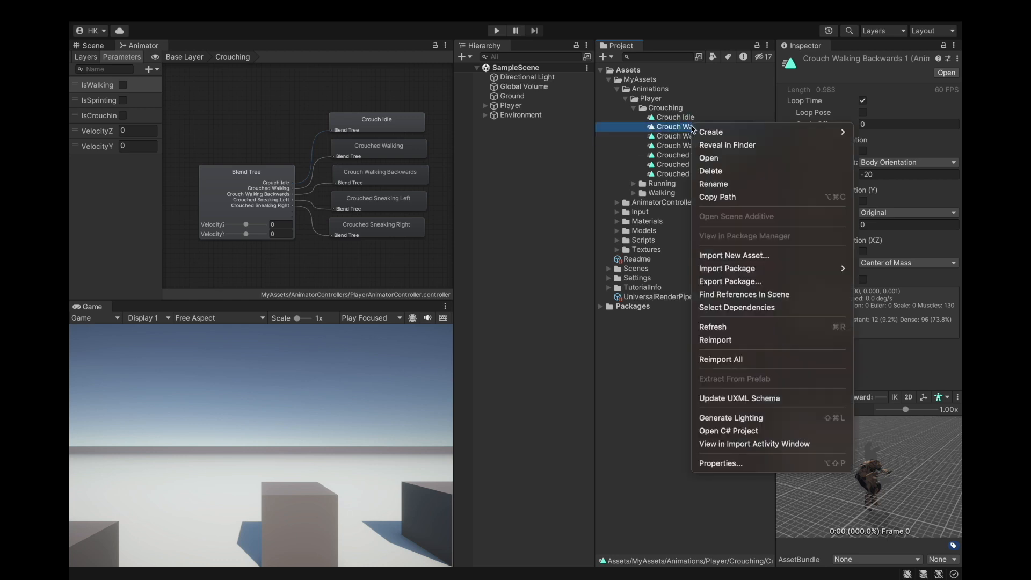
click(714, 186)
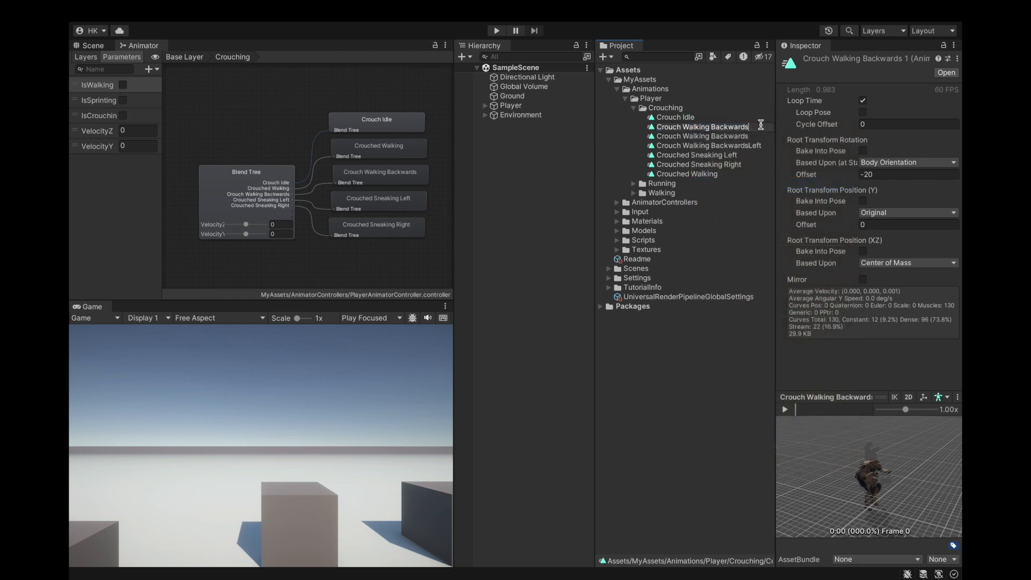
click(648, 133)
Step: Set the Root Transform Rotation offset of Crouch Walking BackwardsLeft to -65 while playing its preview
click(659, 138)
click(785, 409)
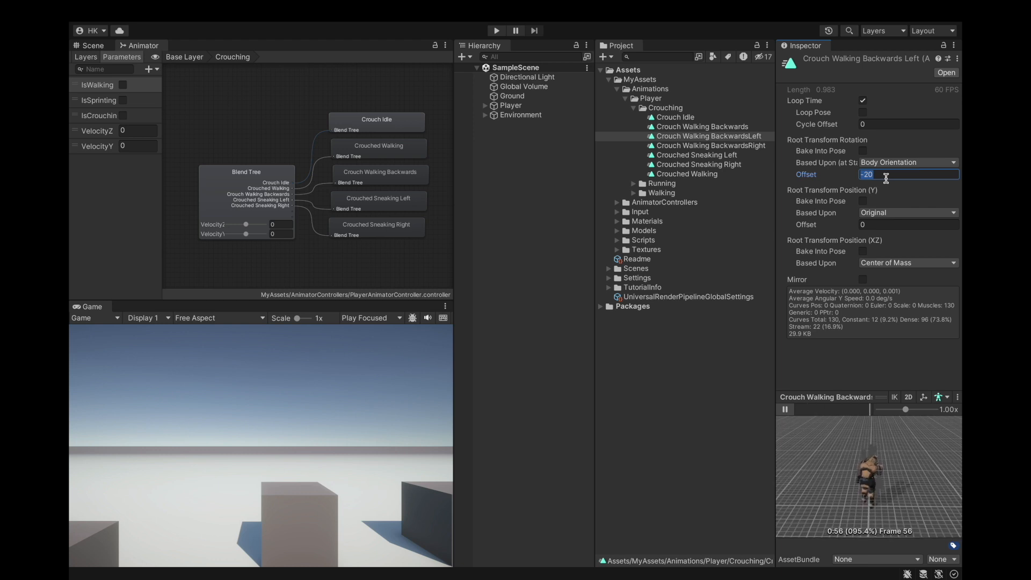
text(-8)
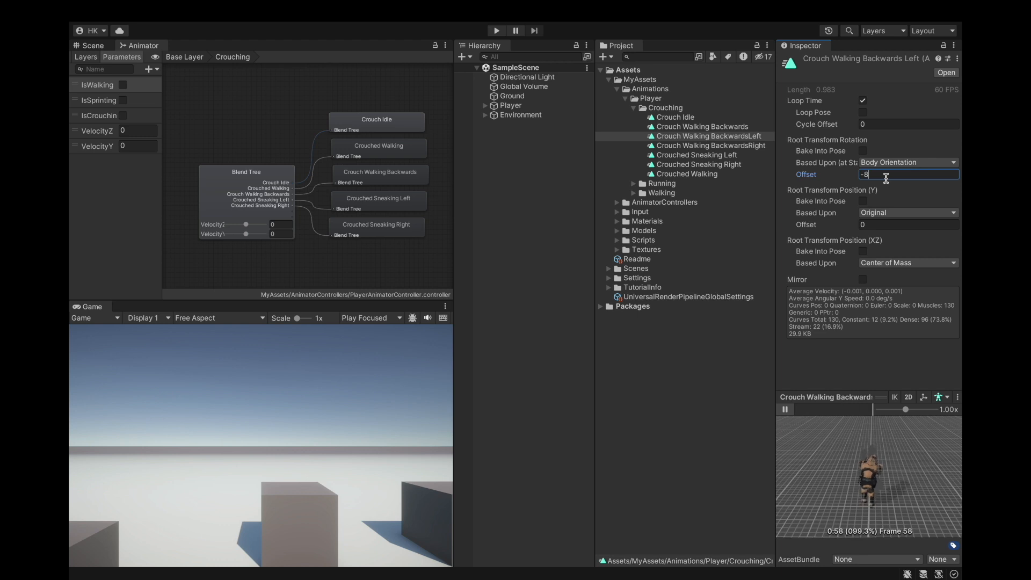
text(5)
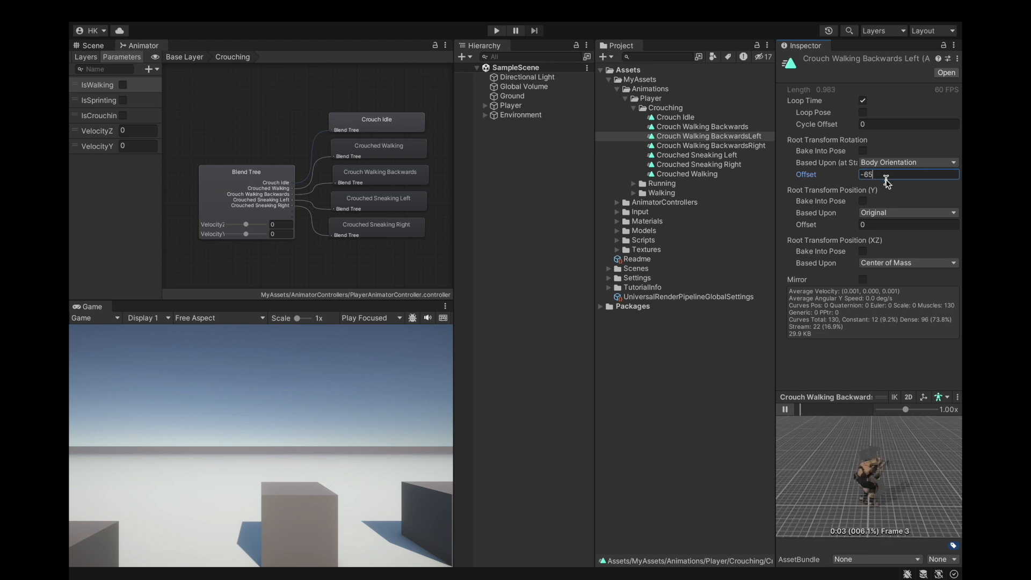
drag(847, 488, 865, 476)
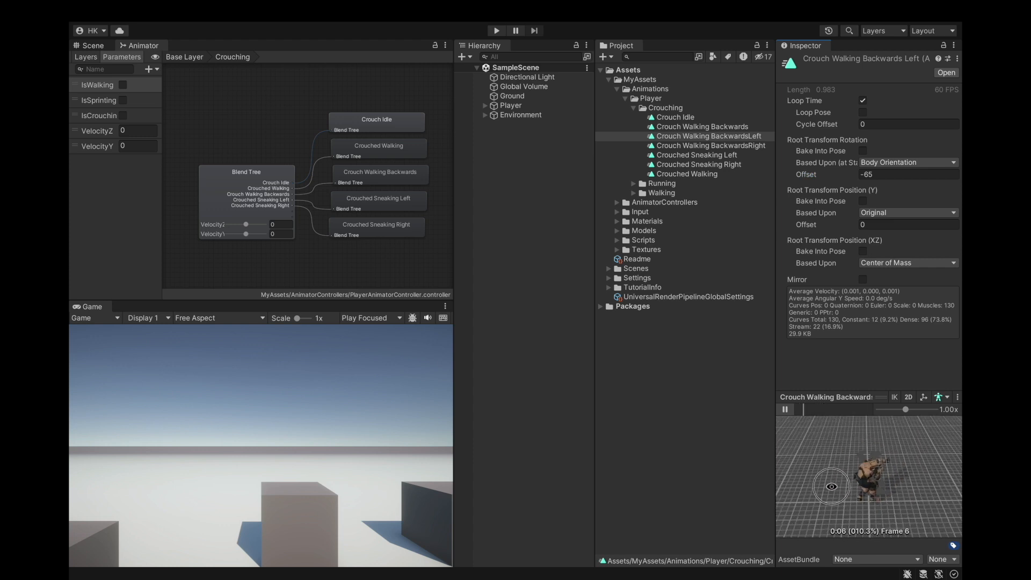
Step: Set the Root Transform Rotation offset of Crouch Walking BackwardsRight to 25 and check the clip in the preview
click(701, 145)
click(885, 171)
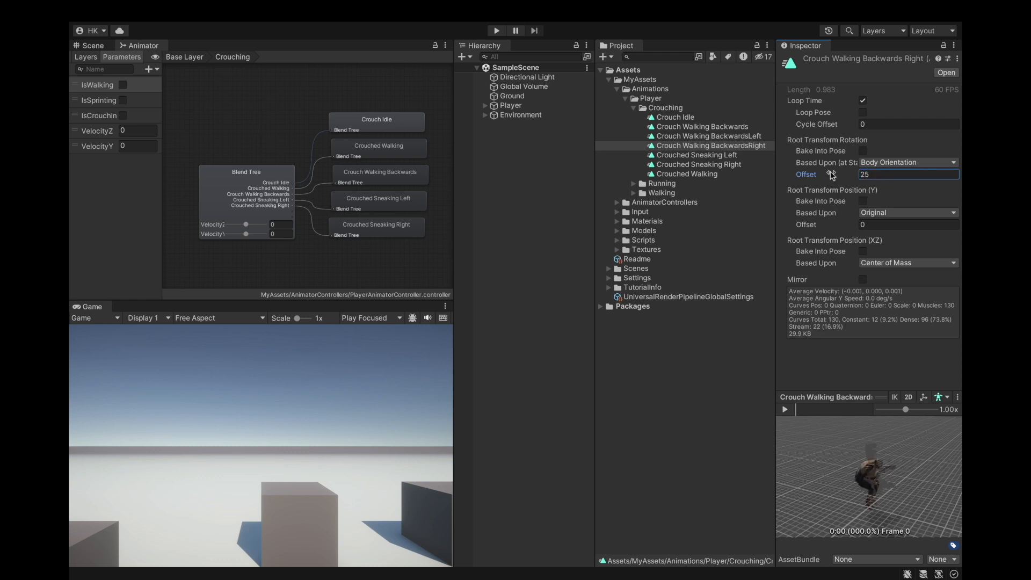
click(784, 409)
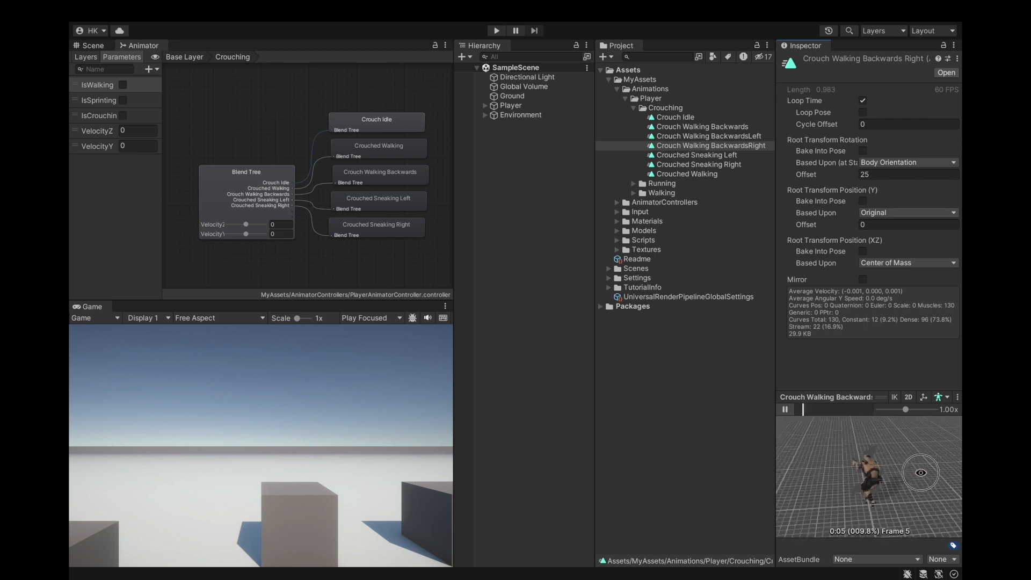
click(785, 410)
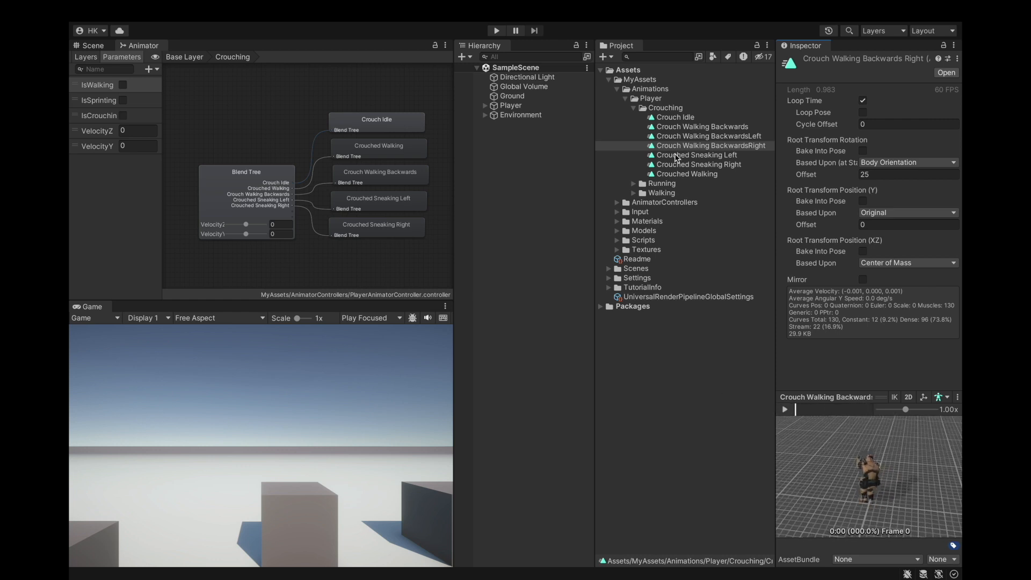
Step: Assign Crouch Walking BackwardsLeft to the (-1, -1) motion and Crouch Walking BackwardsRight to the (1, -1) motion of the Crouching blend tree
click(266, 189)
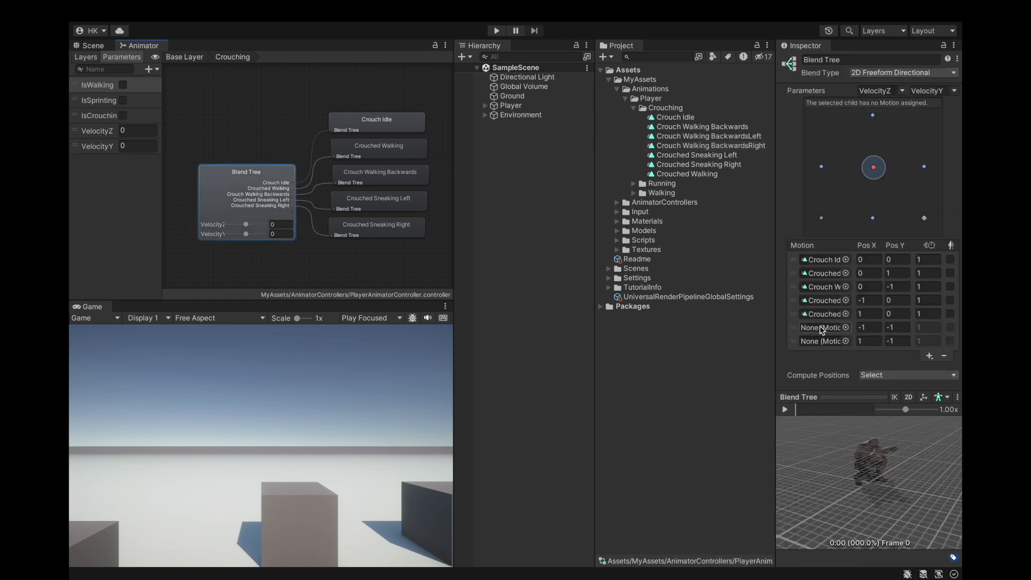
drag(733, 137, 819, 327)
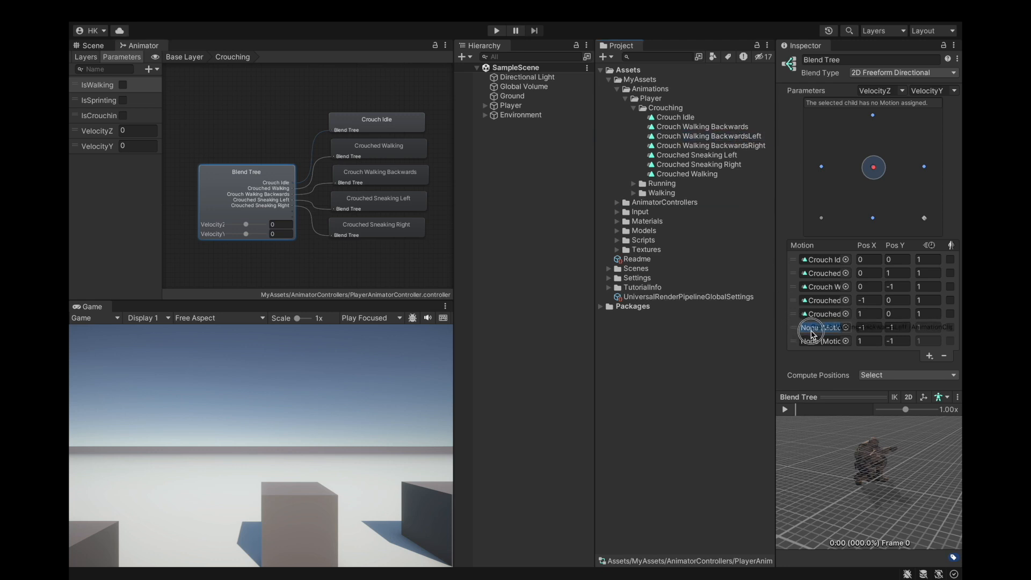
click(742, 146)
drag(741, 149, 823, 342)
Step: Play the Crouching blend tree preview with the blend point moved close to the (1, -1) motion
scroll(300, 217, down, 3)
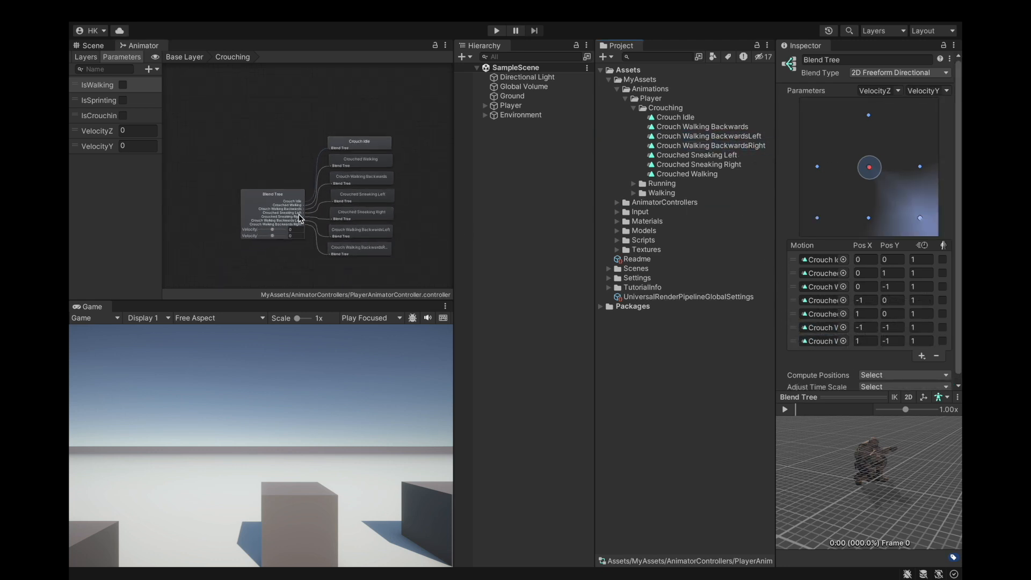
click(785, 410)
drag(869, 167, 908, 212)
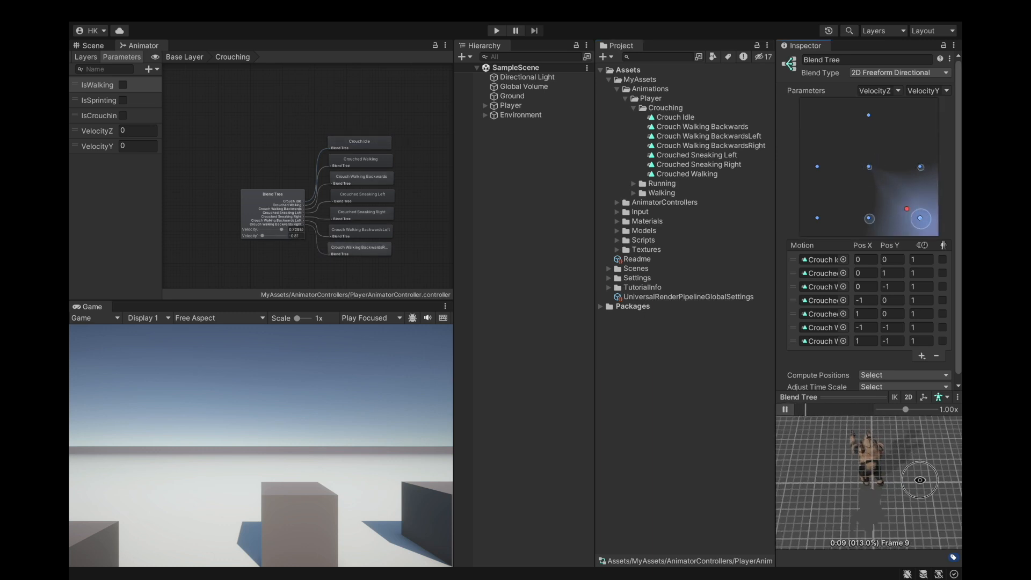
Step: Return the Crouching blend tree's VelocityZ and VelocityY values to 0
drag(907, 210, 869, 167)
click(302, 230)
click(302, 235)
text(0)
click(289, 199)
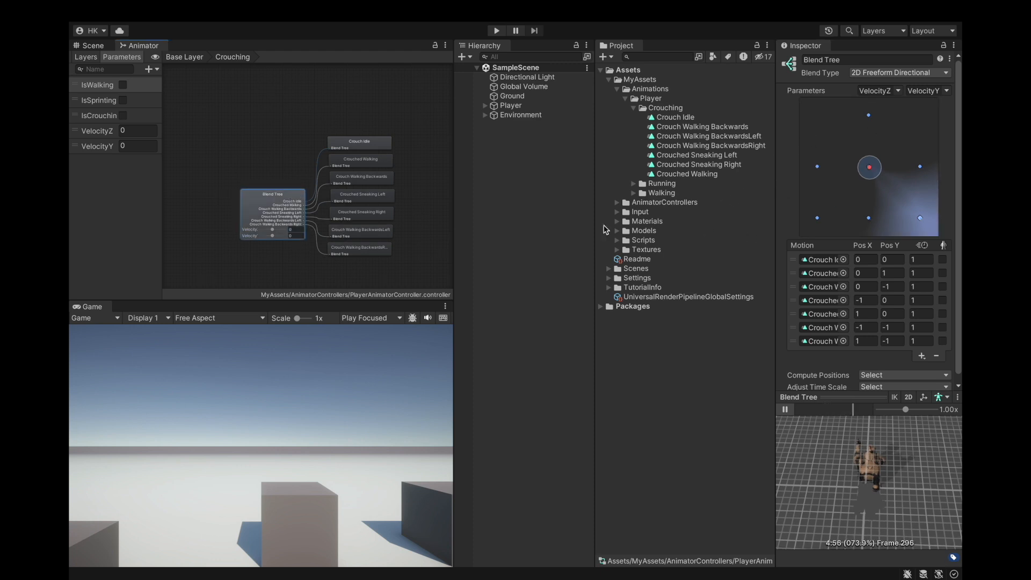
Step: Go back to the Base Layer and space the Running, Walking and Crouching states further apart
click(184, 57)
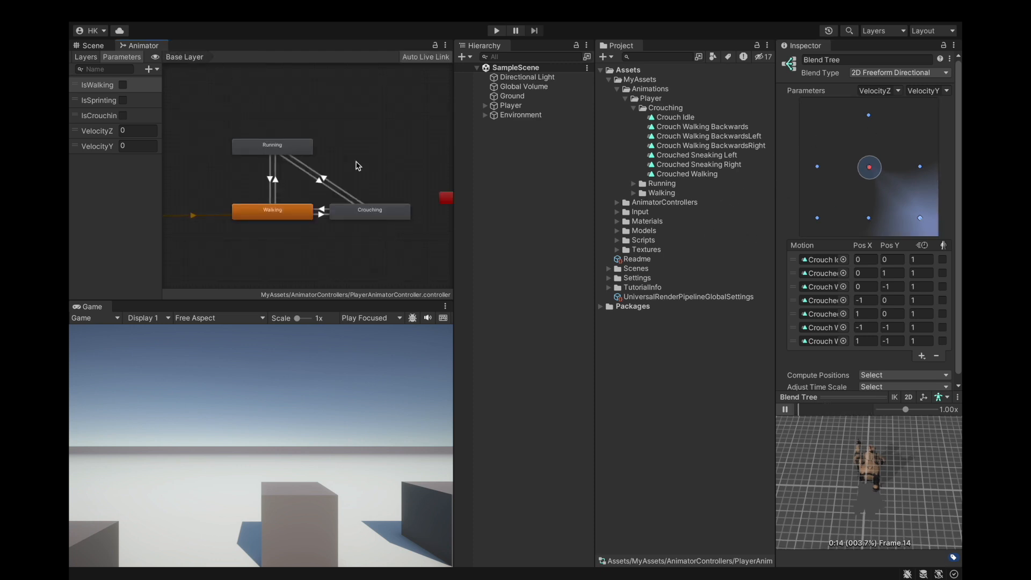
scroll(358, 166, down, 3)
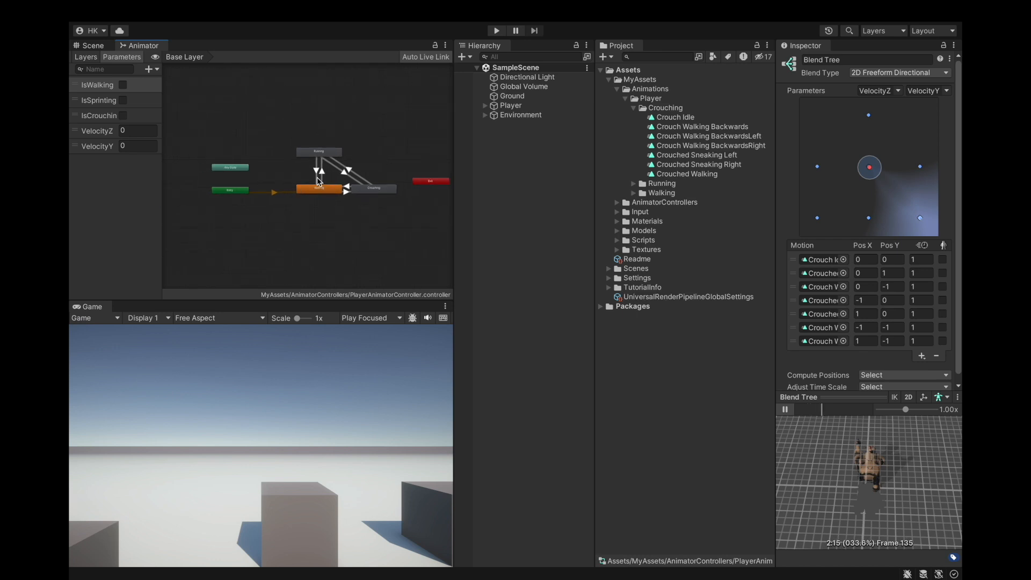
scroll(316, 178, up, 2)
click(329, 164)
drag(329, 164, 319, 165)
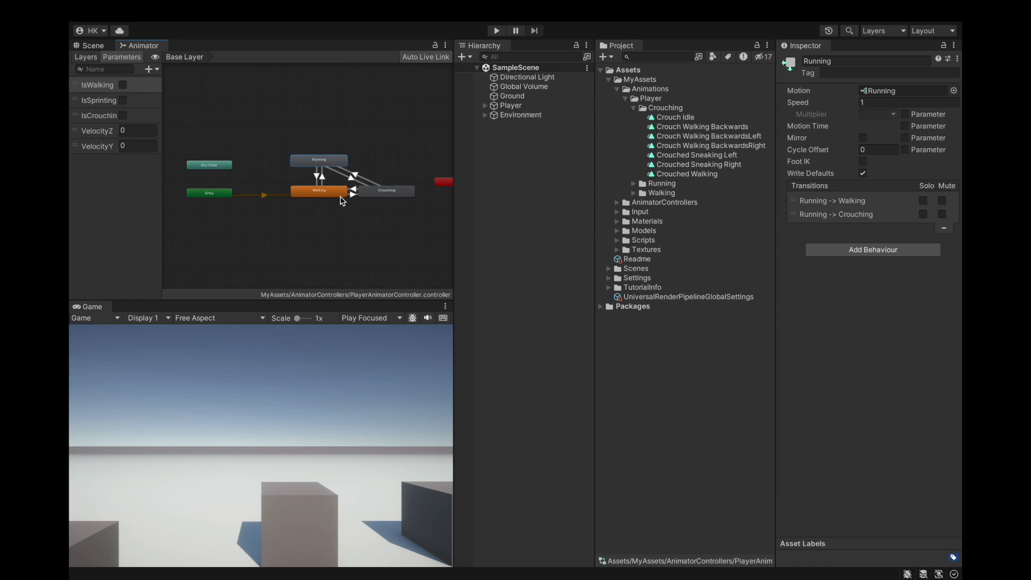
drag(382, 190, 393, 191)
drag(330, 194, 304, 159)
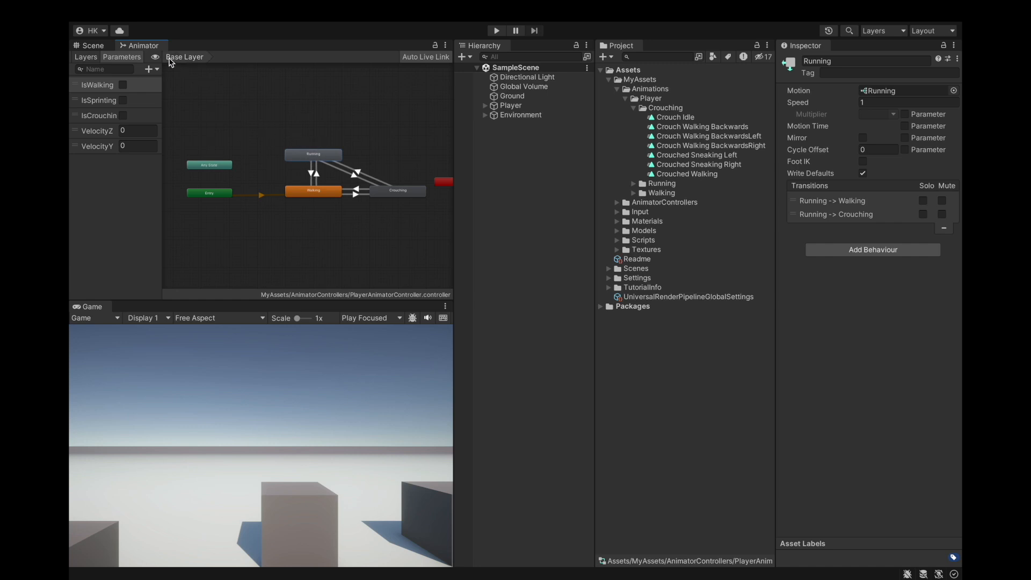
Step: Show the Scene view and collapse the Crouching, Player and Animations folders in the project
click(106, 50)
right_click(135, 48)
key(Escape)
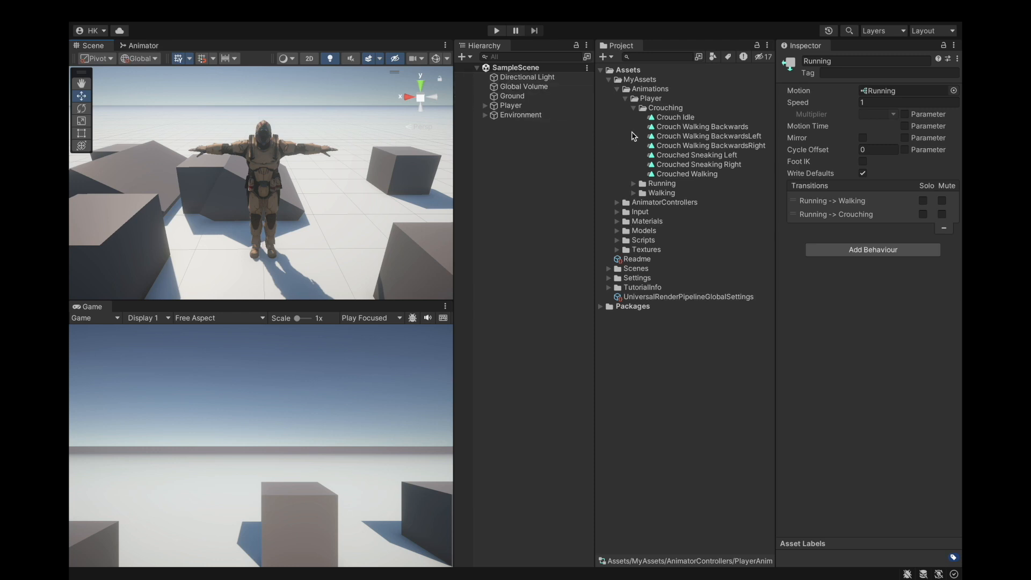
click(634, 108)
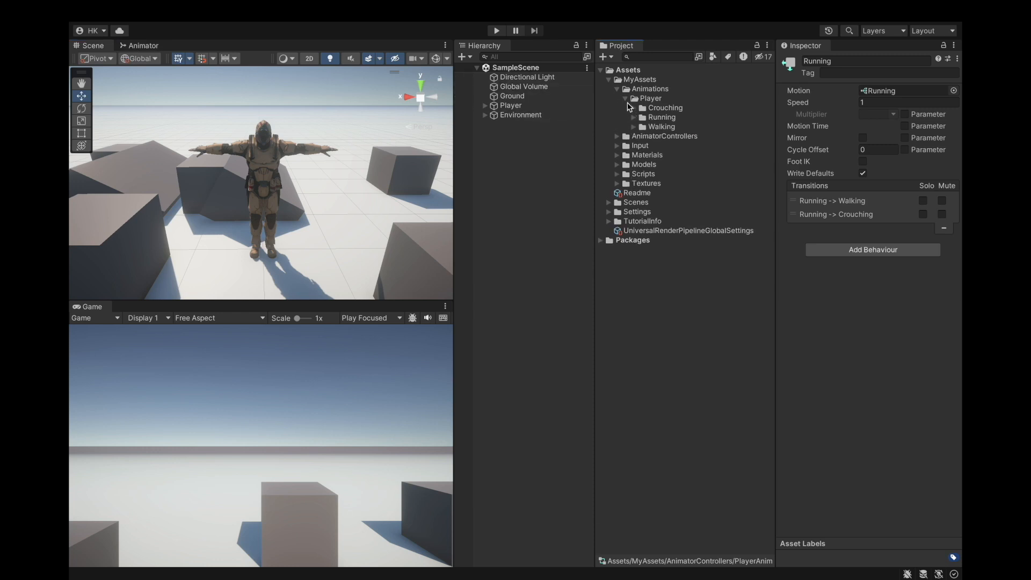
click(625, 99)
click(618, 89)
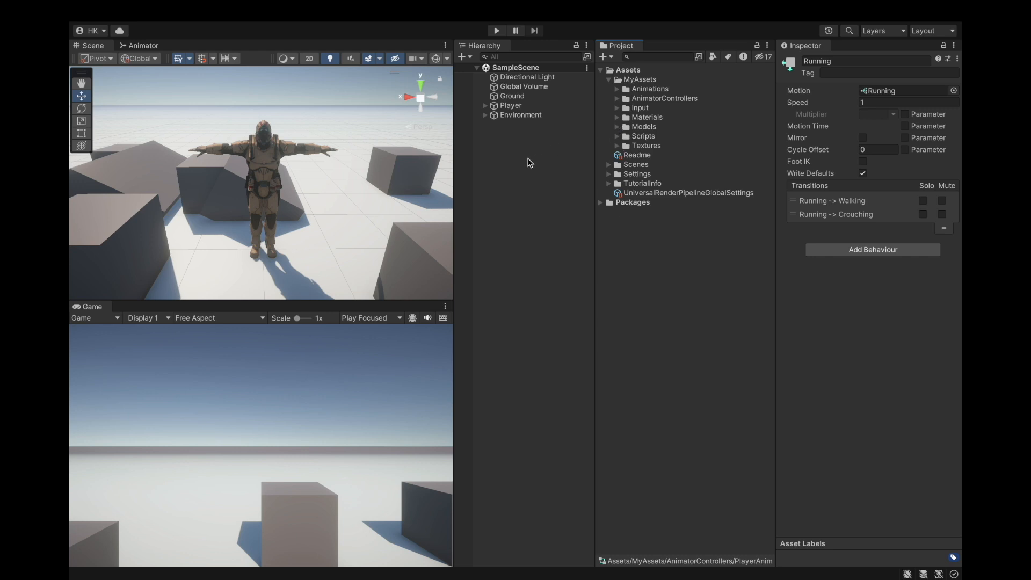
Step: Switch to the code editor, delete the commented-out moveDirection.y line from HandleInputAndMove in PlayerController.cs and save the script
key(ctrl+Left)
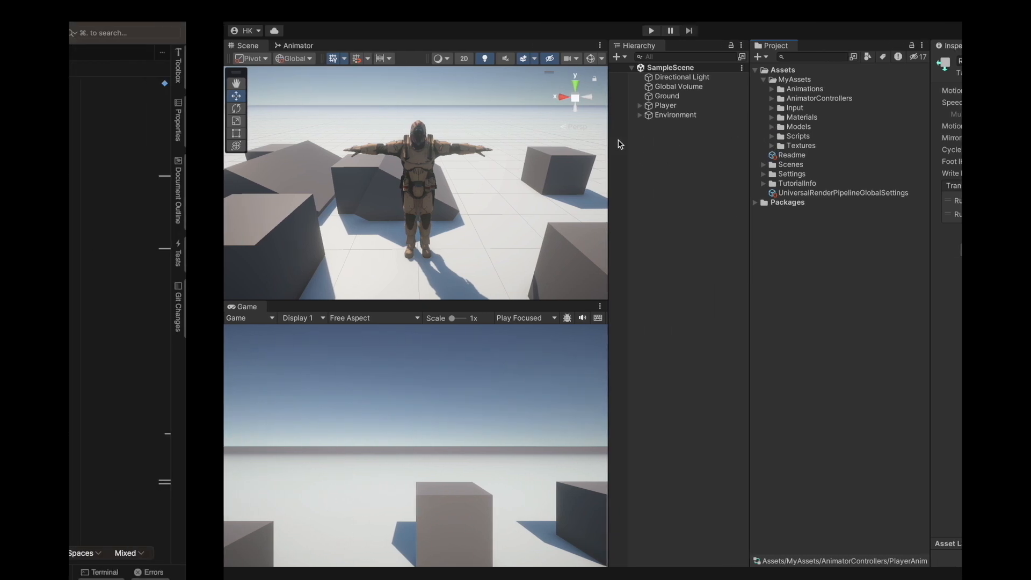
scroll(573, 305, down, 3)
scroll(573, 305, down, 20)
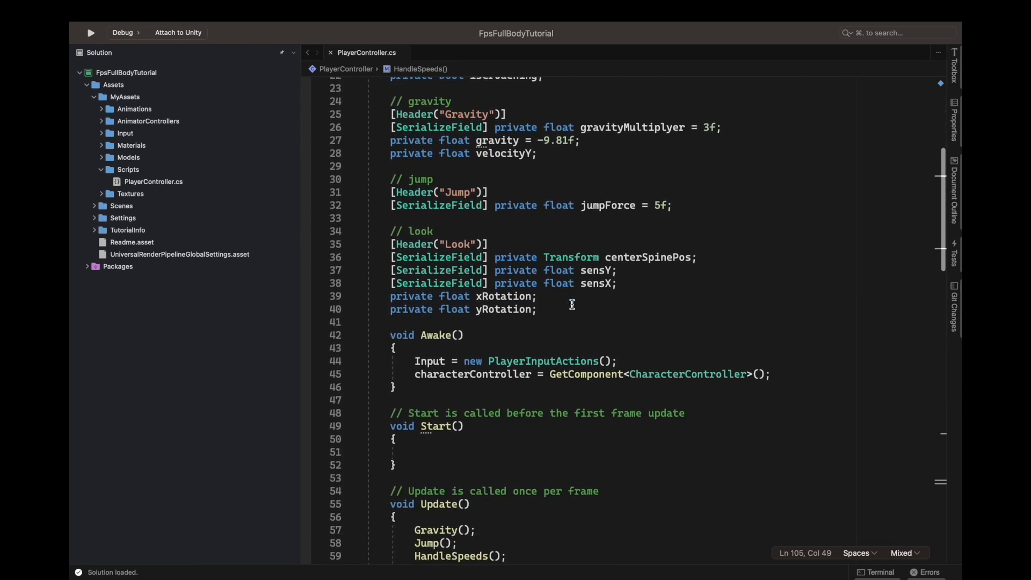
scroll(572, 304, down, 14)
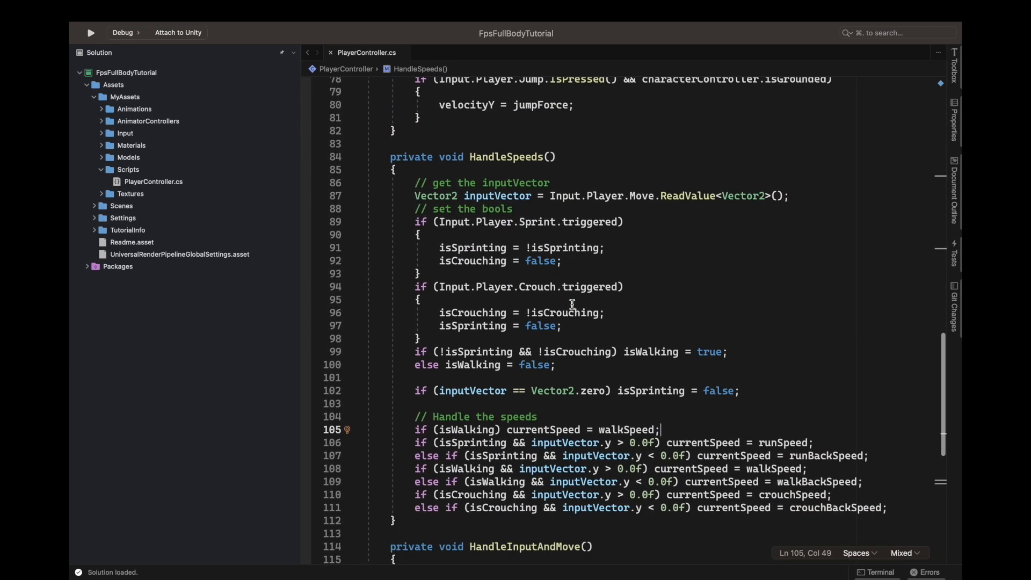
click(416, 183)
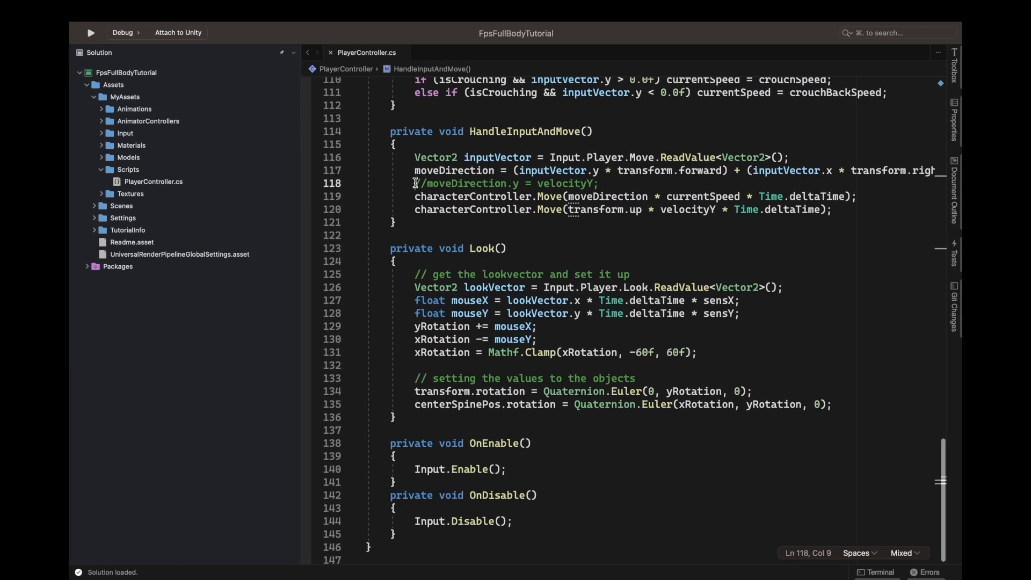
shift+click(608, 187)
key(BackSpace)
key(BackSpace)
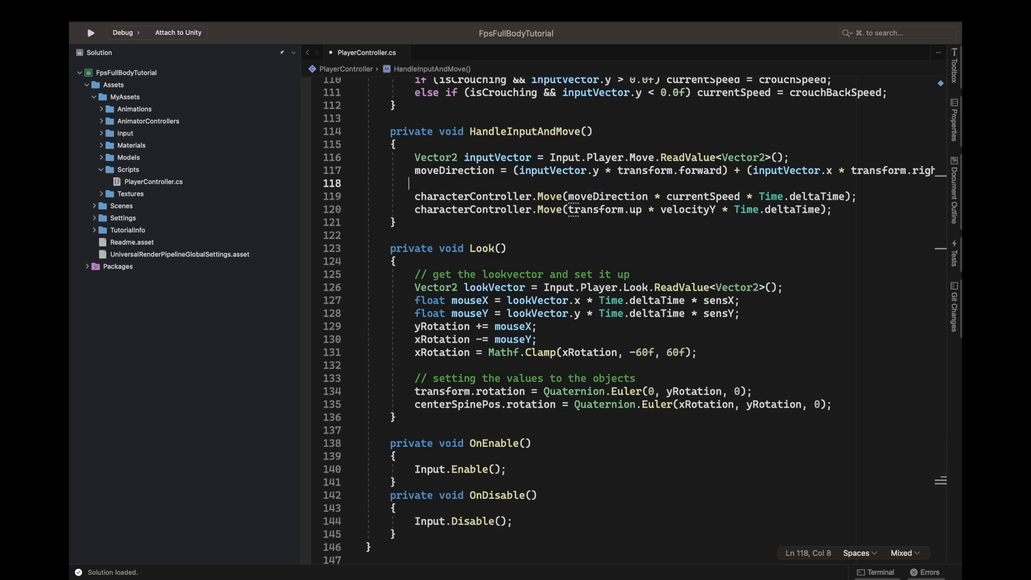
key(BackSpace)
key(BackSpace)
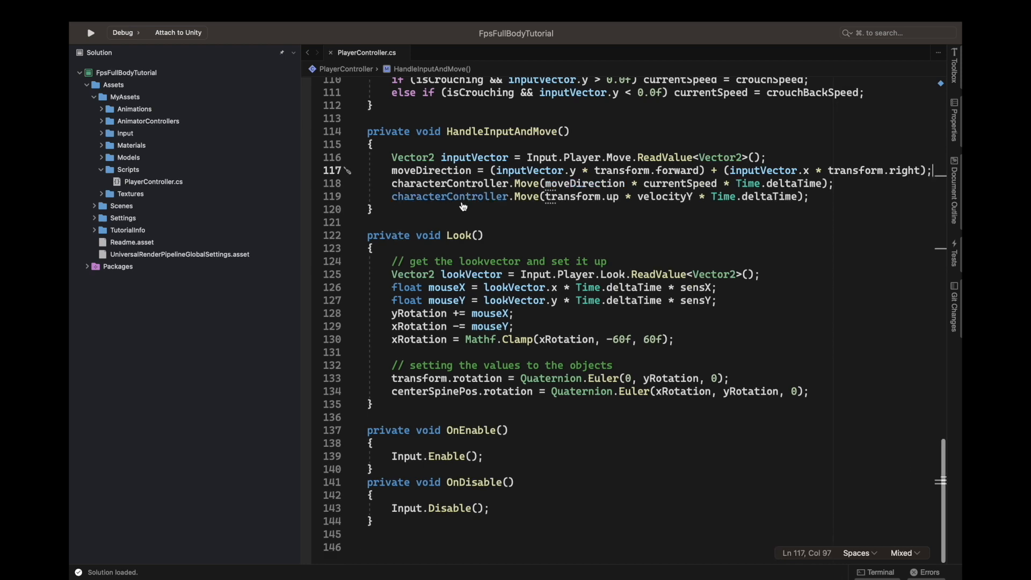
Step: Switch to Unity, enter Play mode and test the player's jump repeatedly among the blocks while looking around
scroll(473, 257, up, 4)
scroll(474, 256, up, 5)
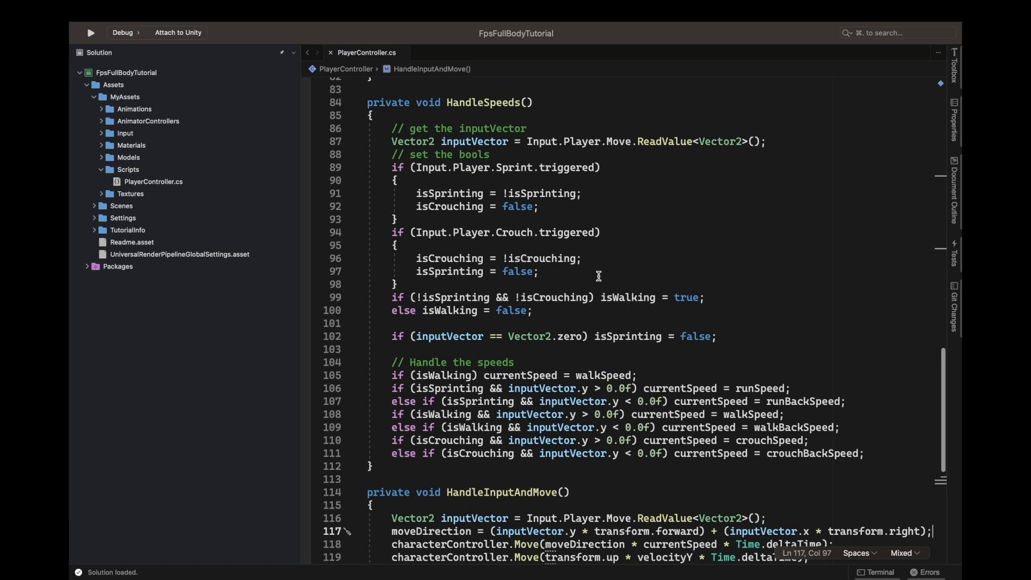
key(ctrl+Right)
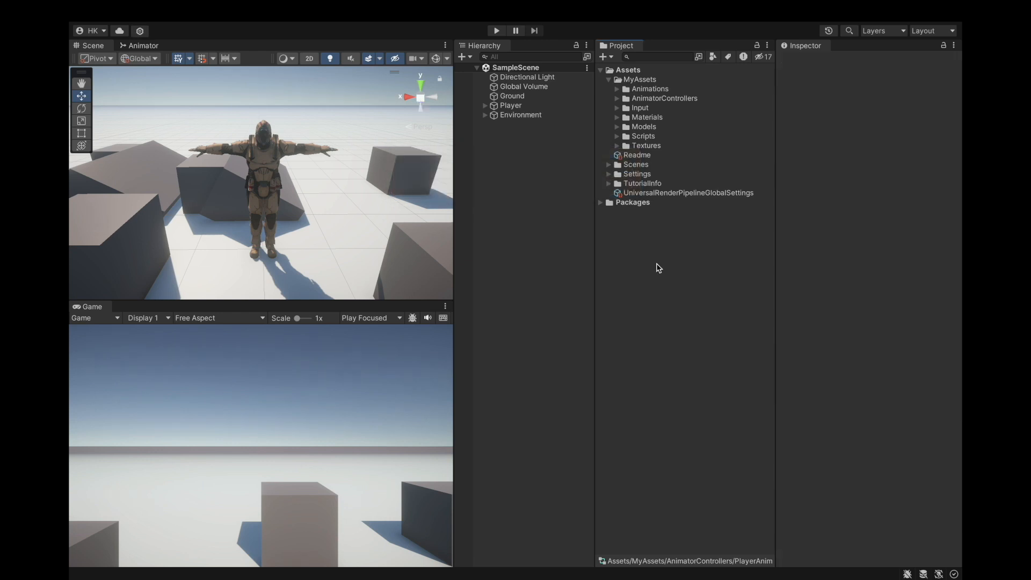
click(497, 31)
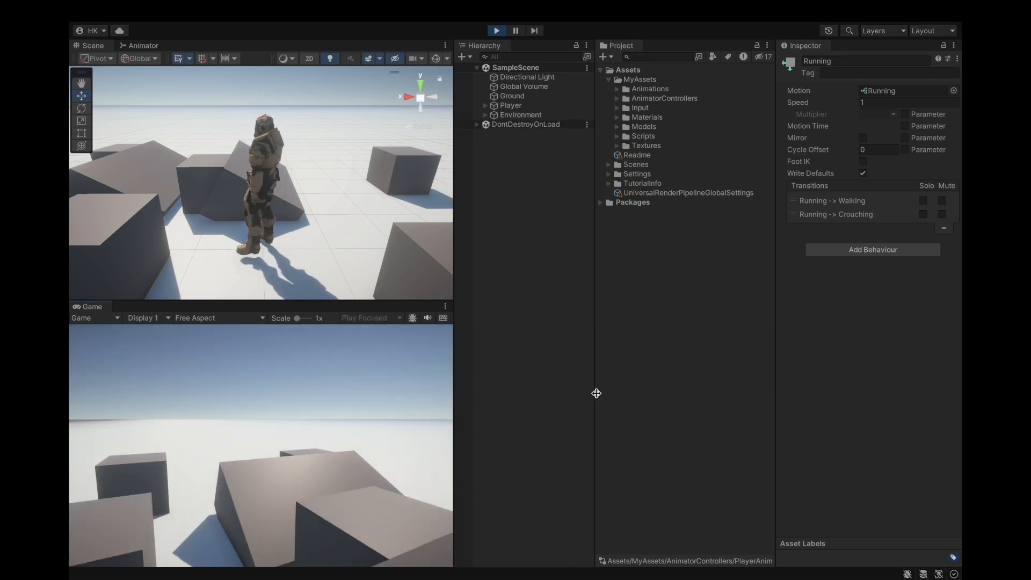
key(space)
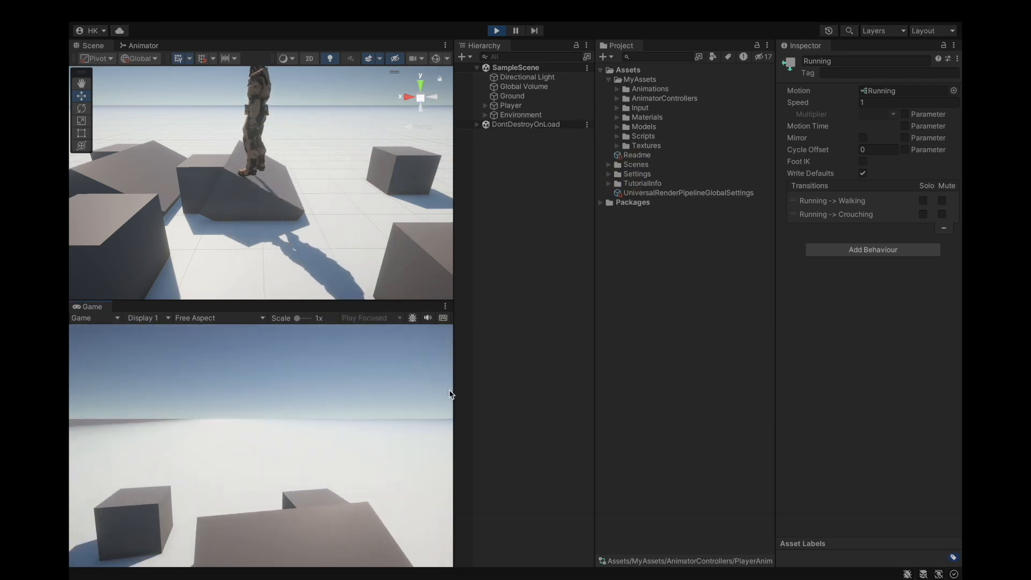
key(space)
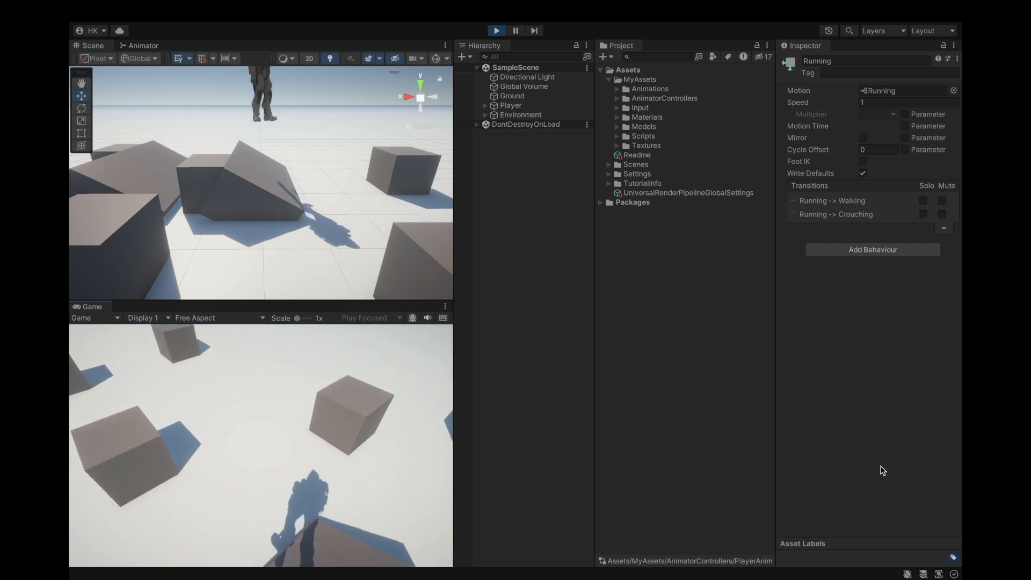
key(space)
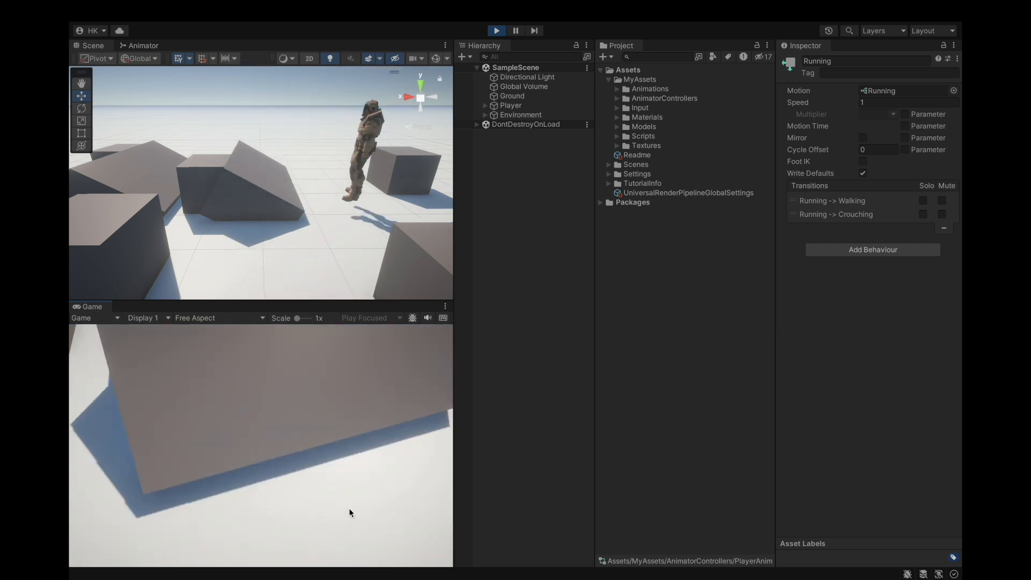
key(space)
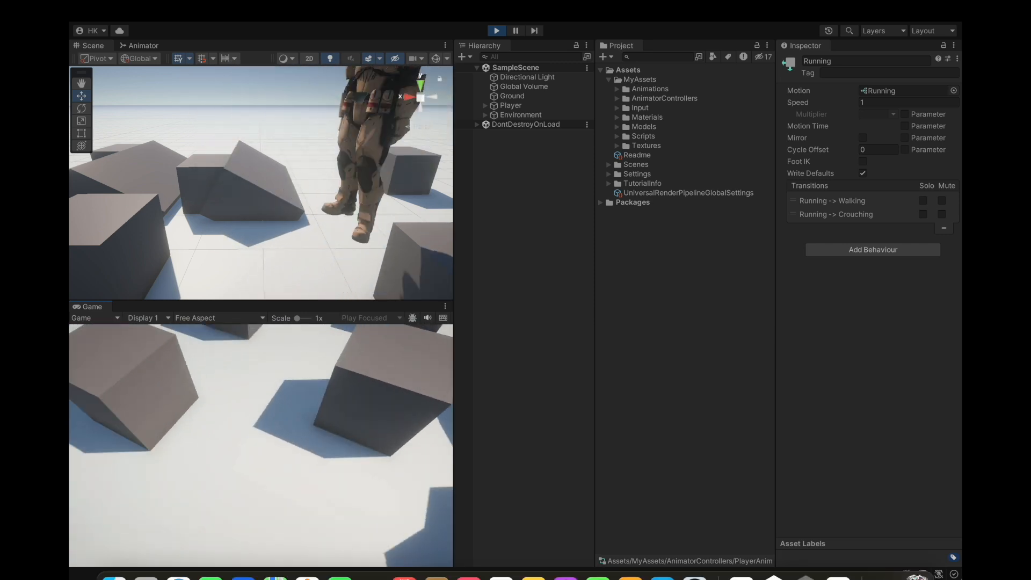
Step: Test moving the player forward across the ground and jumping over the blocks in the running game
key(w)
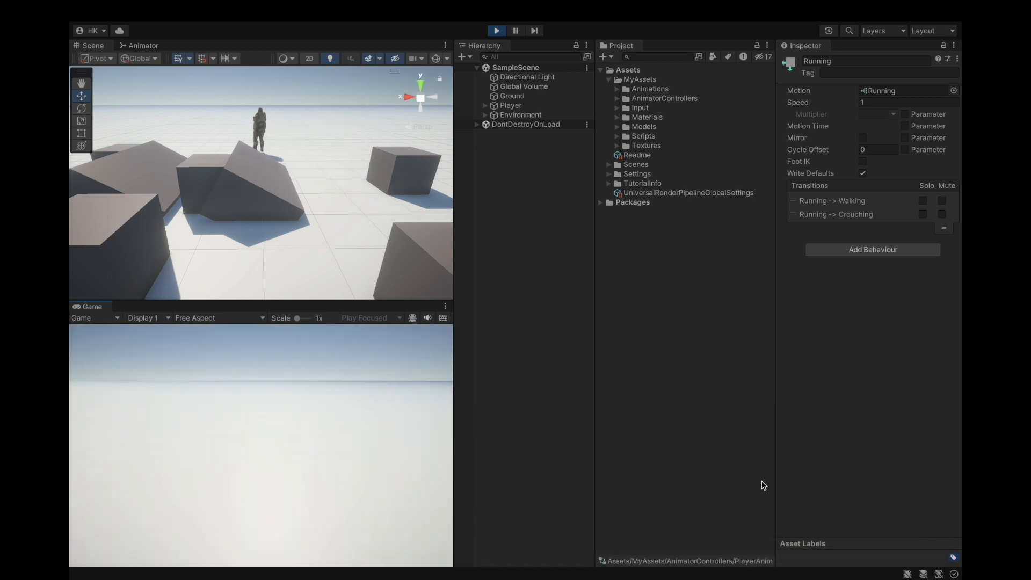
key(w)
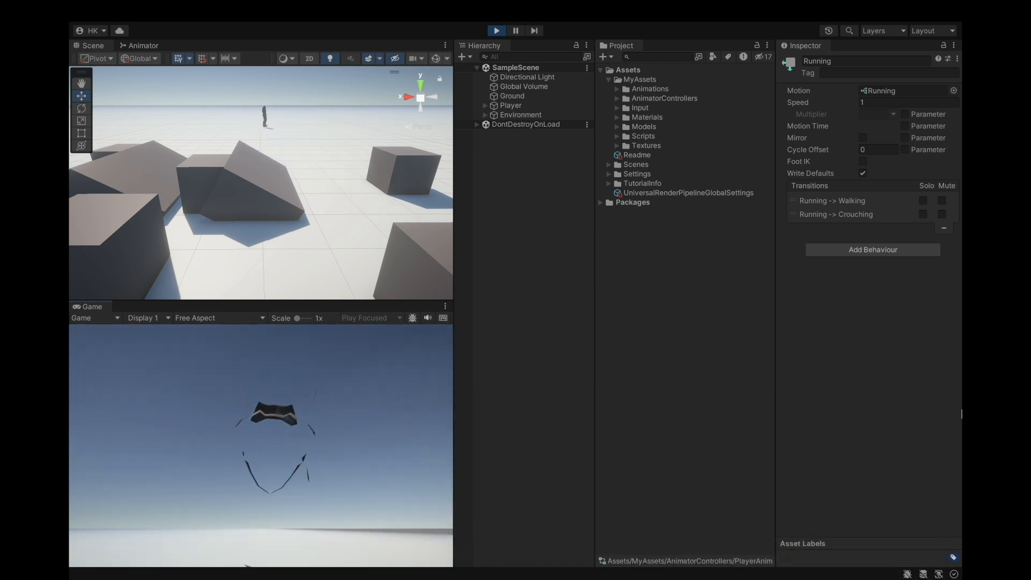
key(w)
key(w)
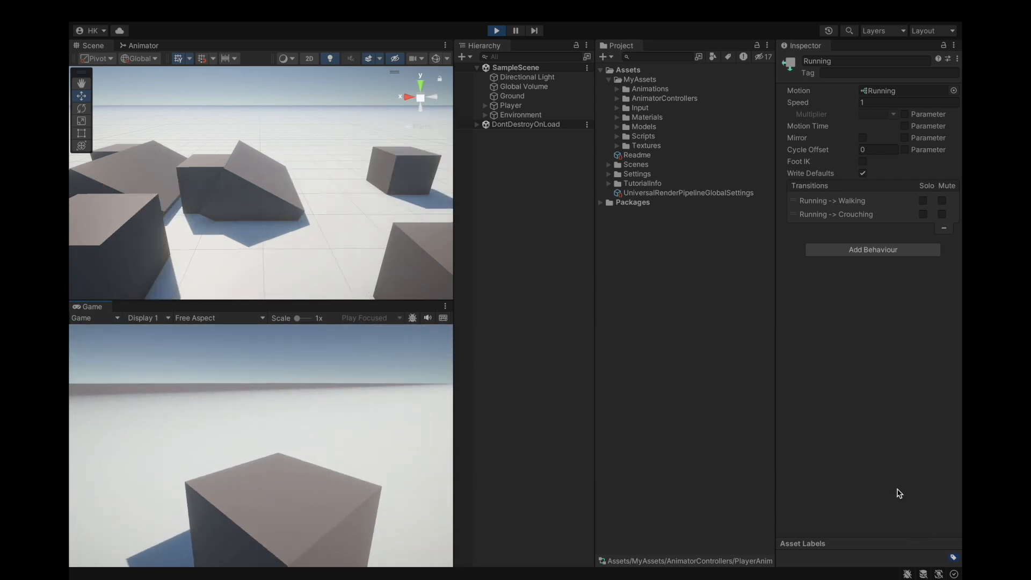
key(w)
key(space)
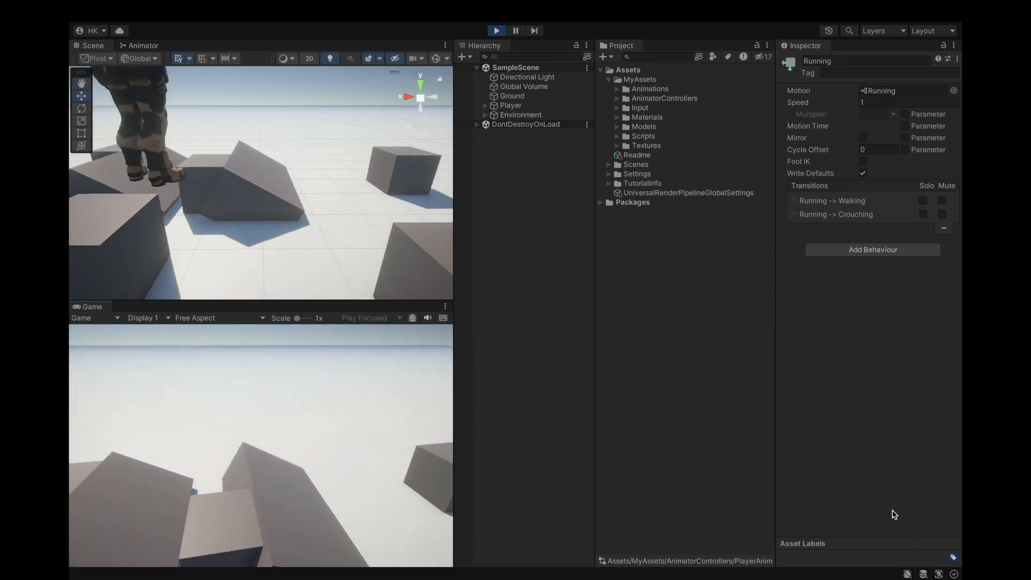
key(w)
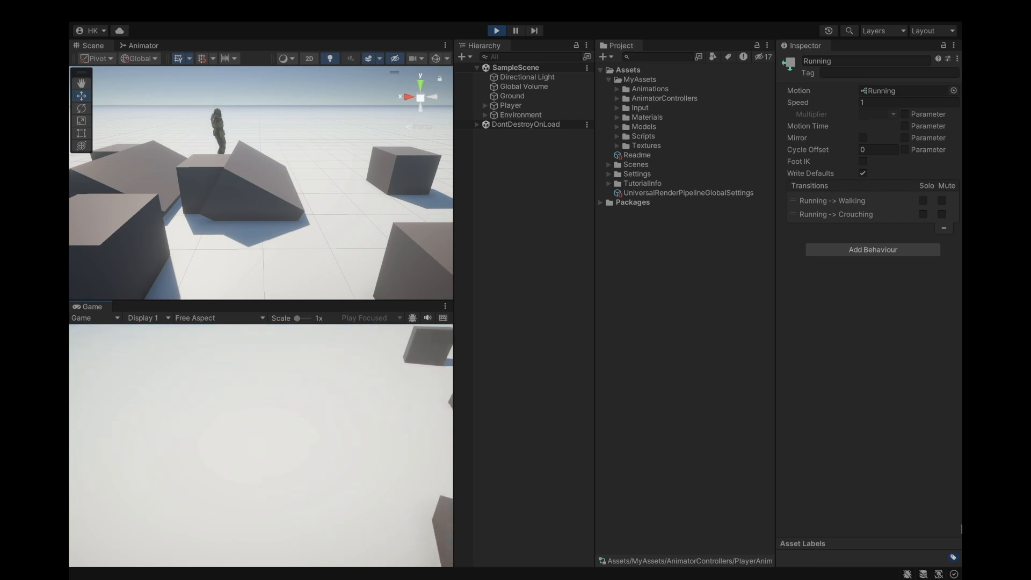